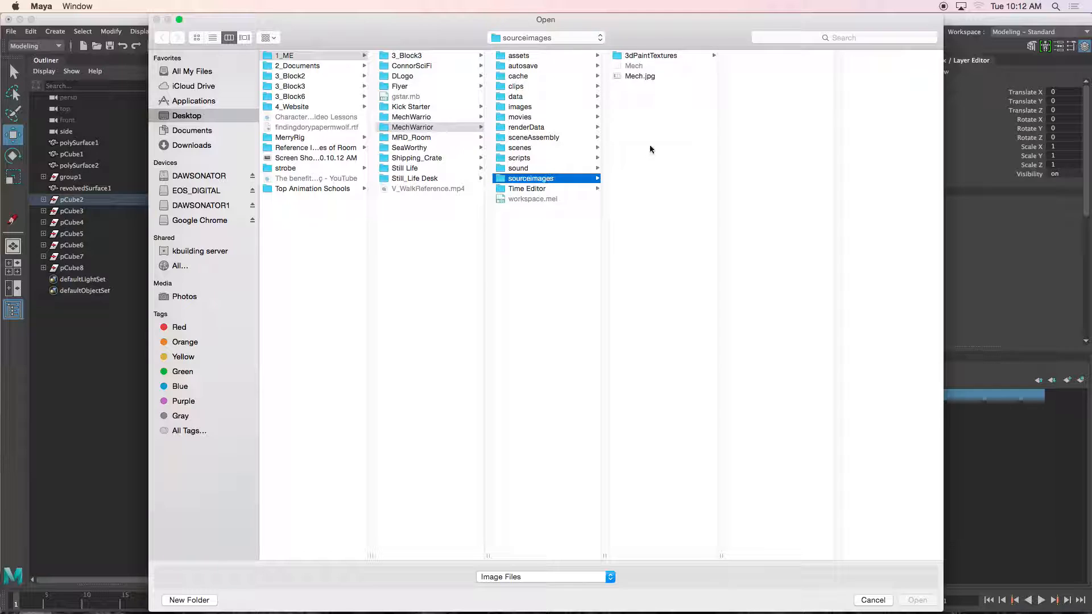
Step: Import Mech.jpg from the MechWarrior sourceimages folder as an image plane, showing all file types
left_click(632, 77)
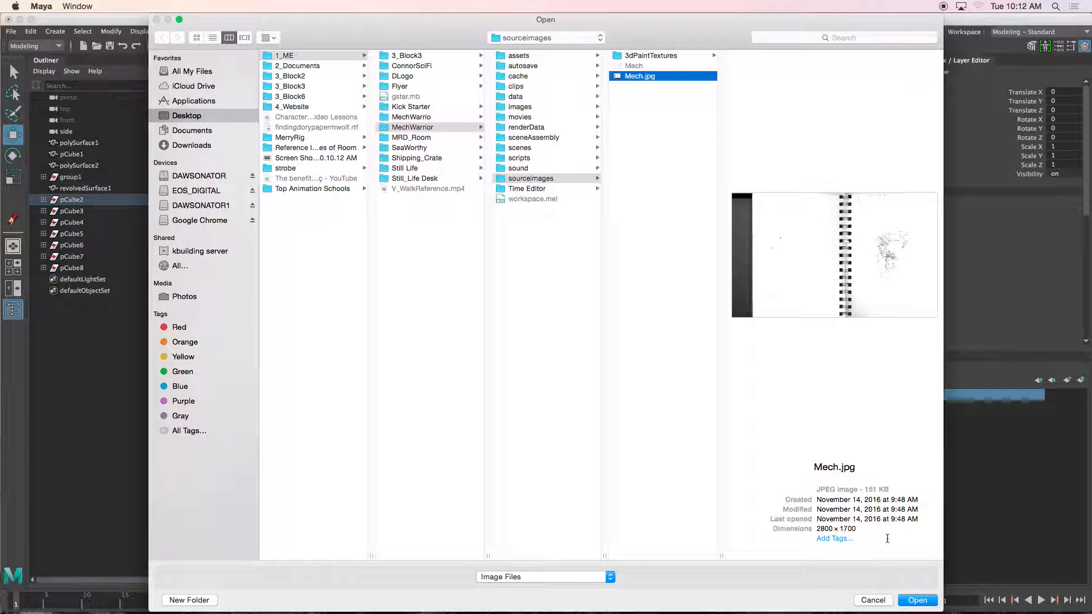
left_click(555, 576)
left_click(554, 587)
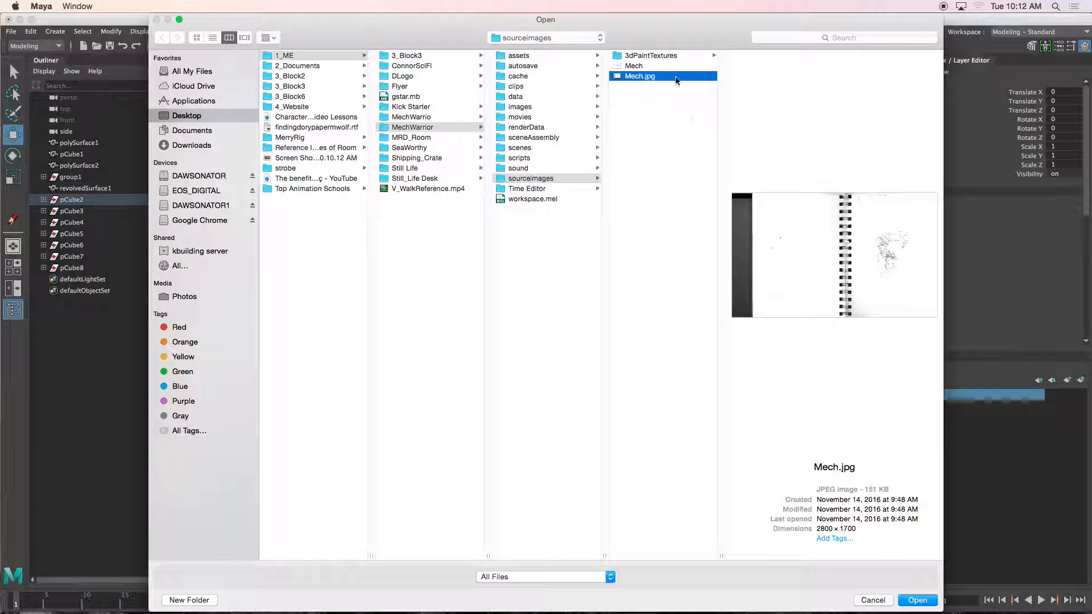
left_click(637, 66)
left_click(915, 600)
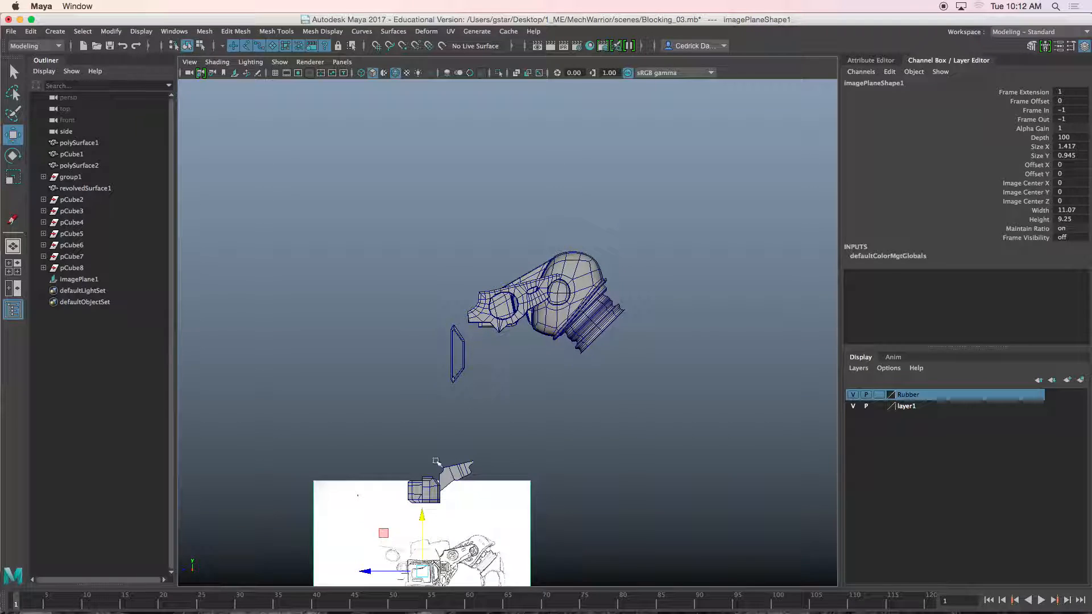
Step: Move and scale the image plane so the Mech sketch lines up behind the arm model
left_click_drag(425, 560, 440, 281)
scroll(442, 281, "up", 6)
middle_click_drag(443, 281, 444, 342, "alt")
left_click_drag(344, 317, 688, 370)
left_click_drag(408, 319, 390, 404)
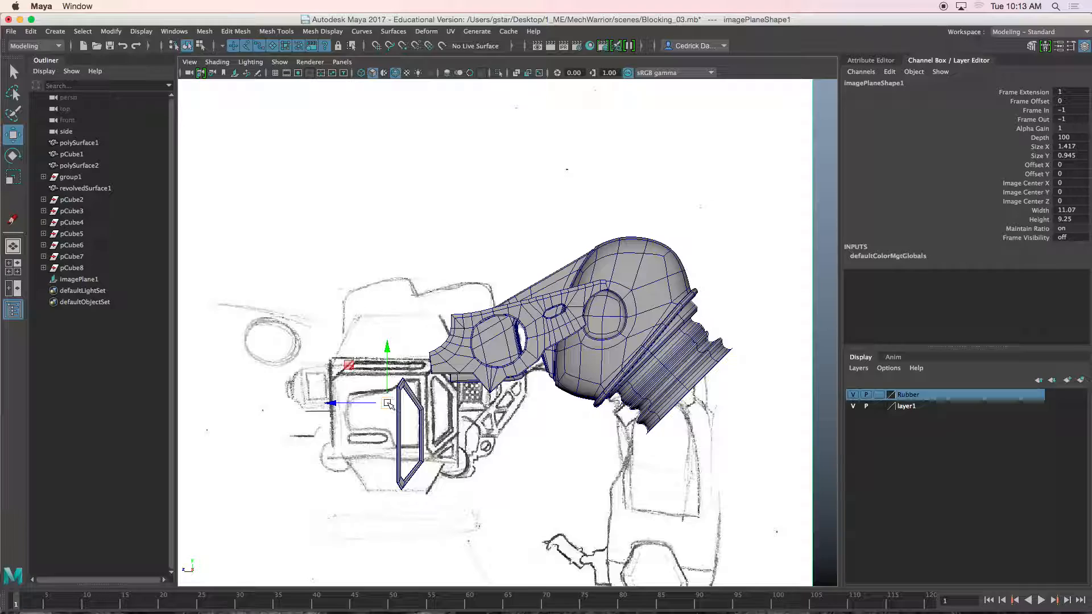
left_click_drag(386, 410, 579, 420)
left_click_drag(389, 399, 330, 431)
key("w")
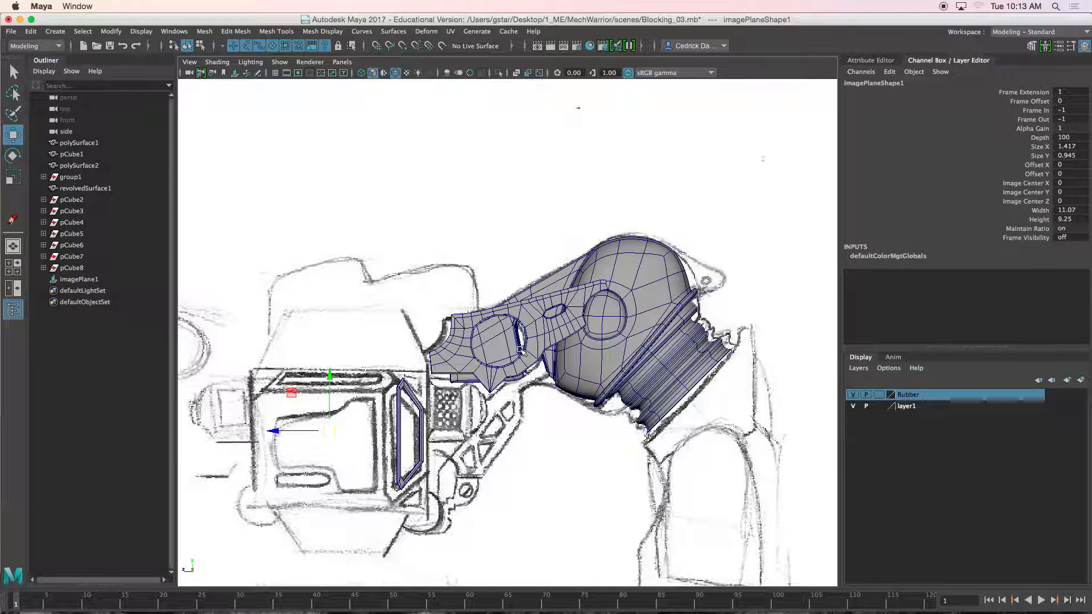
Step: Inspect the head and arm pieces of the model by selecting them and orbiting around them
left_click(540, 325)
left_click(611, 282)
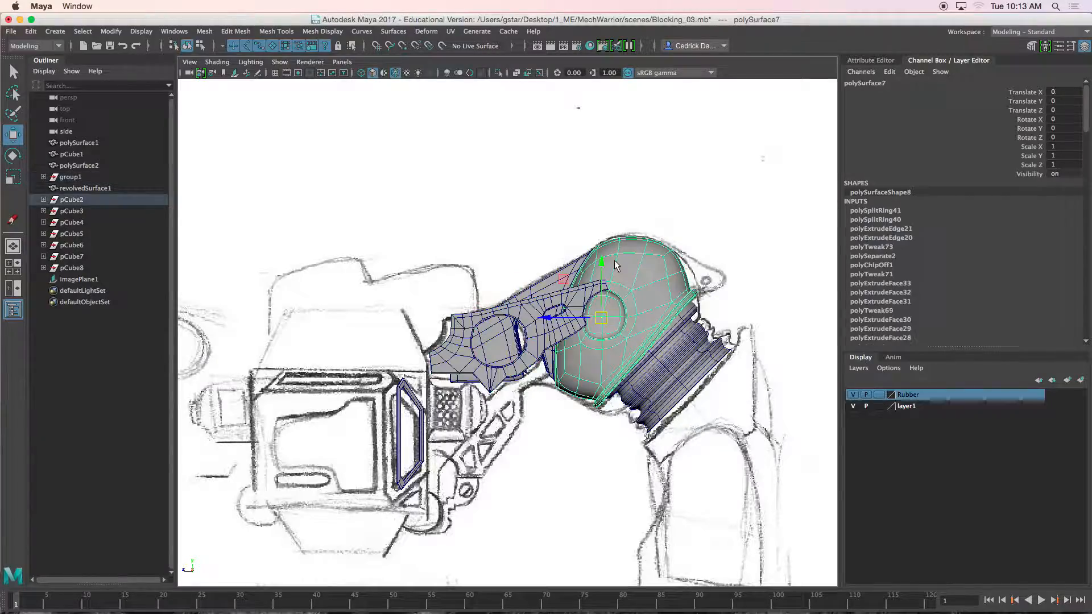
key("space")
key("space")
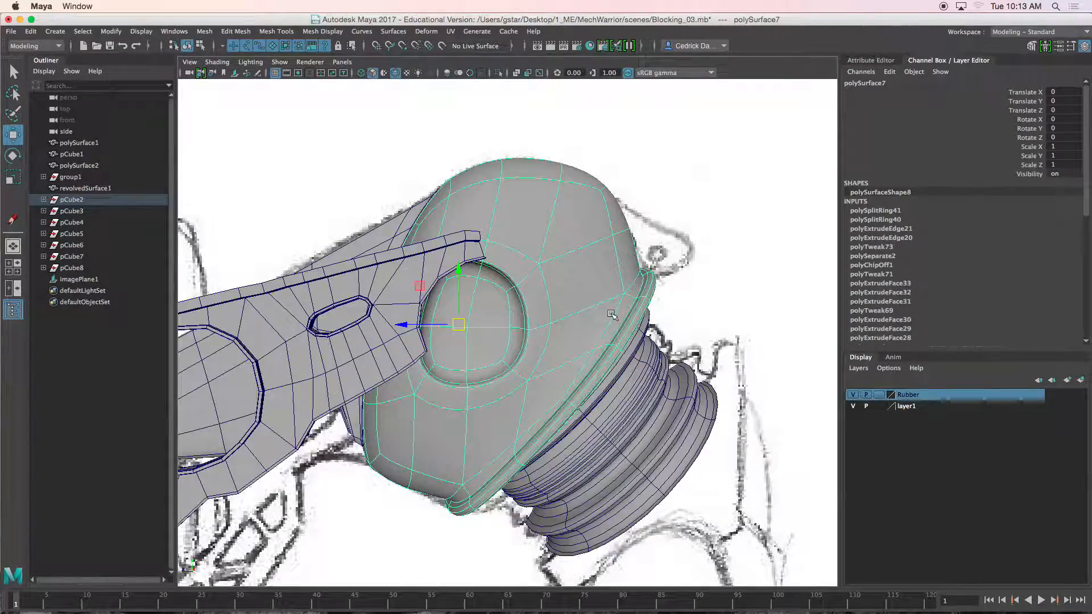
scroll(610, 314, "down", 5)
mouse_move(611, 314)
left_mouse_down("alt")
mouse_move(610, 339)
mouse_move(623, 329)
left_mouse_up("alt")
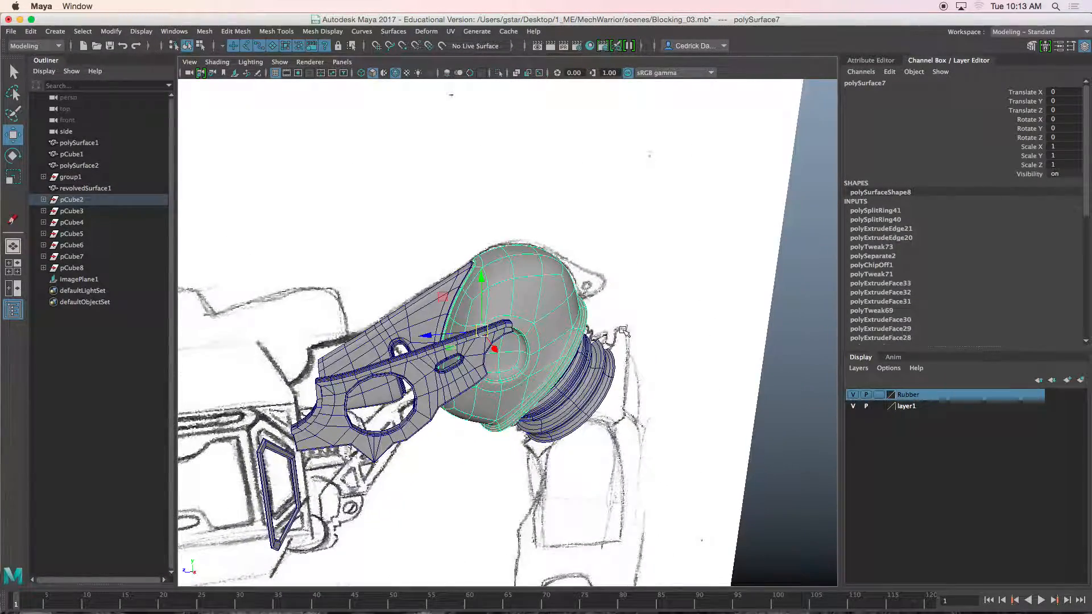
left_click(769, 306)
left_click_drag(769, 306, 539, 404, "alt")
left_click_drag(357, 503, 299, 453)
left_click_drag(446, 449, 514, 444, "alt")
scroll(529, 455, "up", 5)
scroll(530, 458, "up", 3)
middle_click_drag(530, 458, 518, 402, "alt")
mouse_move(517, 402)
left_mouse_down("alt")
mouse_move(541, 392)
mouse_move(532, 403)
left_mouse_up("alt")
scroll(531, 404, "up", 5)
left_click(512, 374)
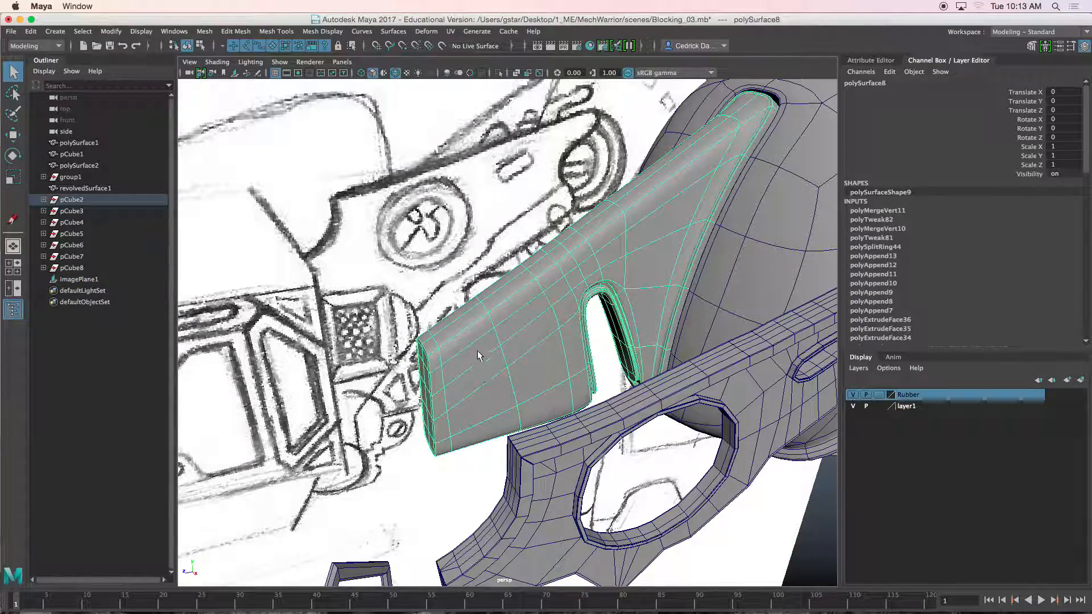
Step: Examine the thin plate piece close up and orbit around the arm assembly
mouse_move(474, 340)
left_mouse_down("alt")
mouse_move(484, 314)
mouse_move(463, 382)
mouse_move(478, 367)
mouse_move(448, 351)
mouse_move(463, 358)
left_mouse_up("alt")
scroll(446, 371, "up", 4)
scroll(479, 367, "up", 3)
scroll(464, 349, "up", 5)
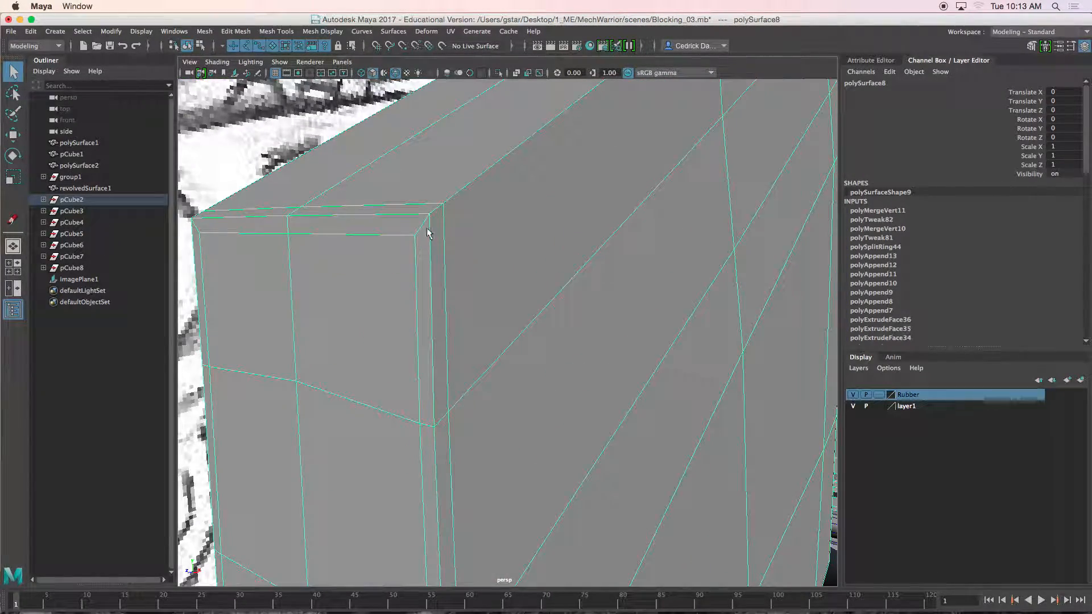
left_click(244, 126)
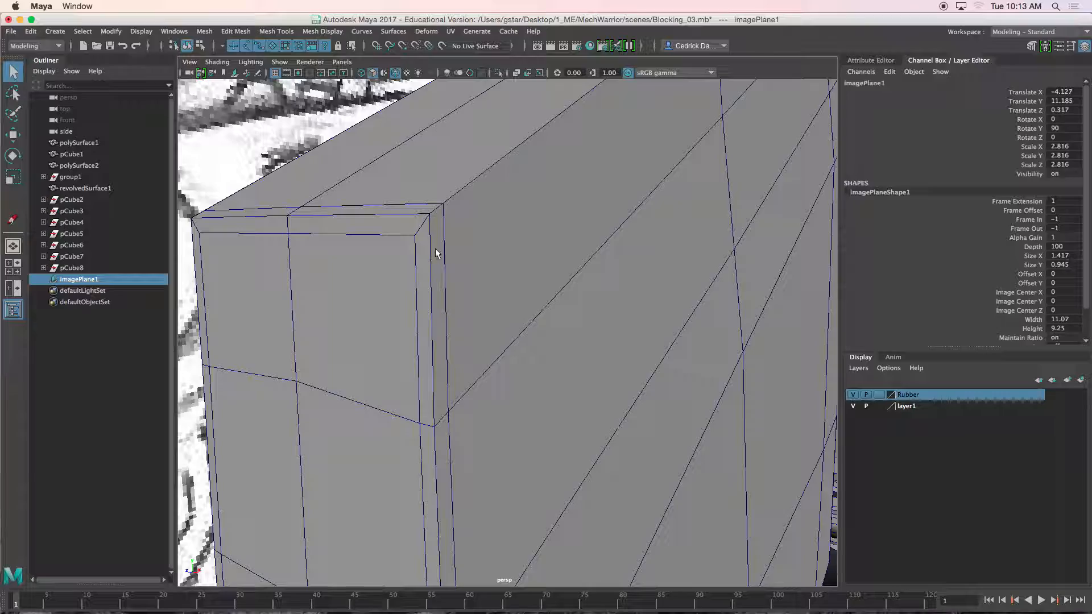
left_click(434, 258)
scroll(434, 258, "down", 5)
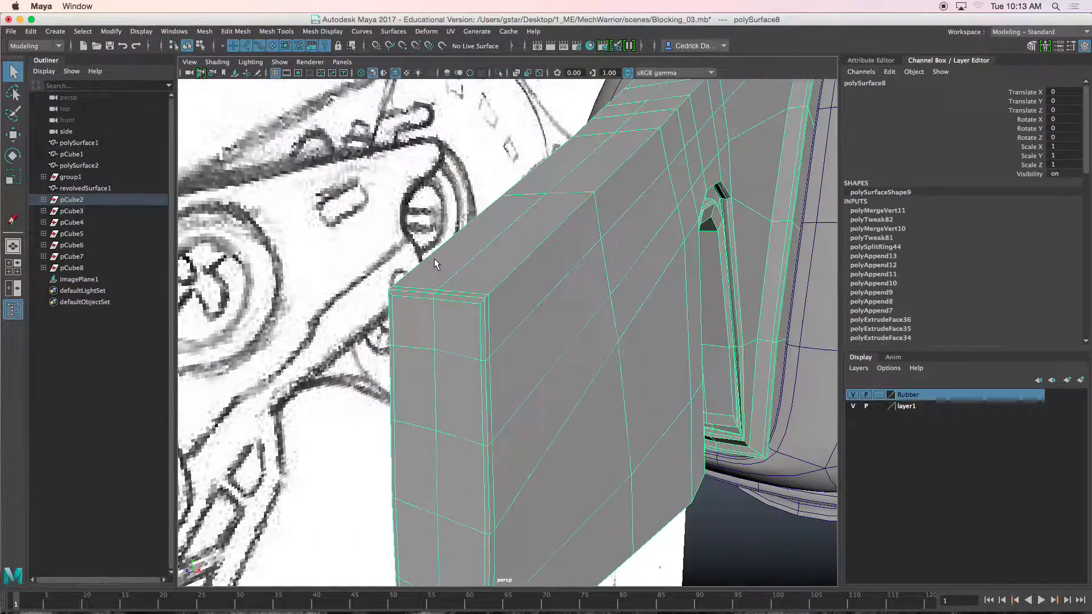
scroll(441, 283, "down", 3)
left_click_drag(500, 323, 448, 317, "alt")
left_click(567, 305)
mouse_move(567, 305)
left_mouse_down("alt")
mouse_move(553, 300)
mouse_move(521, 334)
mouse_move(439, 331)
mouse_move(442, 315)
mouse_move(446, 330)
mouse_move(436, 330)
left_mouse_up("alt")
left_click(336, 203)
left_click_drag(336, 212, 375, 242, "alt")
middle_click_drag(377, 243, 405, 228, "alt")
left_click_drag(405, 228, 459, 319, "alt")
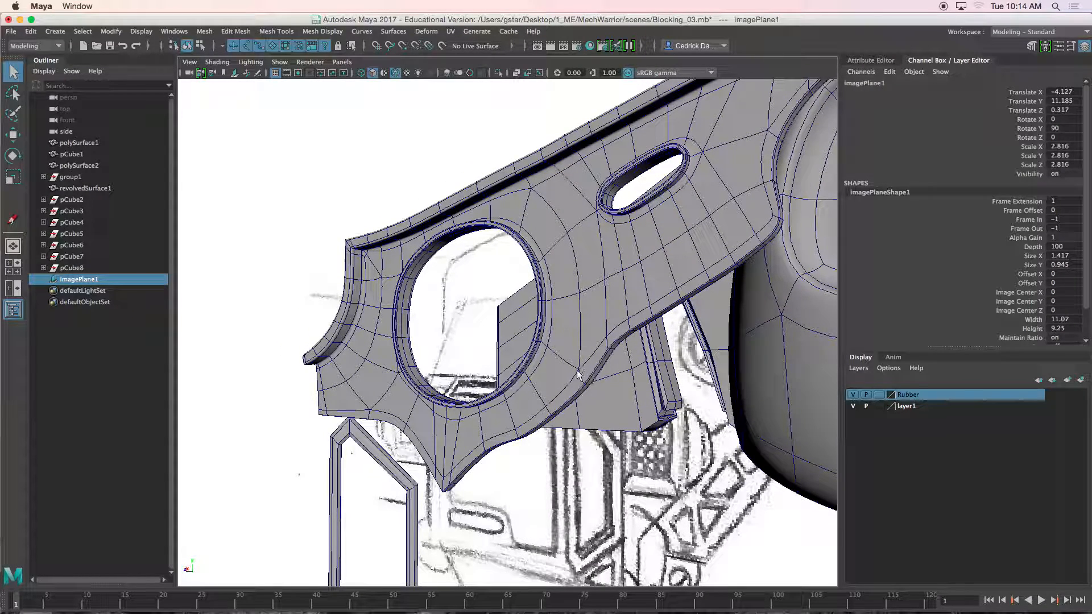
left_click_drag(534, 394, 541, 350, "alt")
scroll(551, 366, "up", 4)
left_click_drag(511, 283, 525, 277, "alt")
Step: Select the arm plate mesh and open the UV Editor
left_click(460, 222)
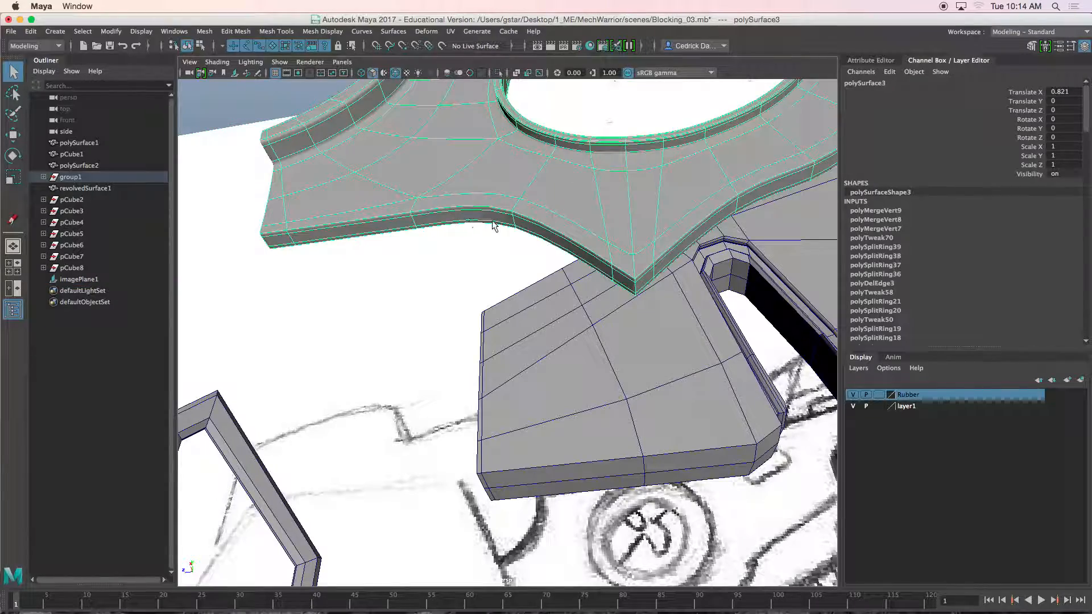
key("1")
left_click_drag(520, 207, 539, 250, "alt")
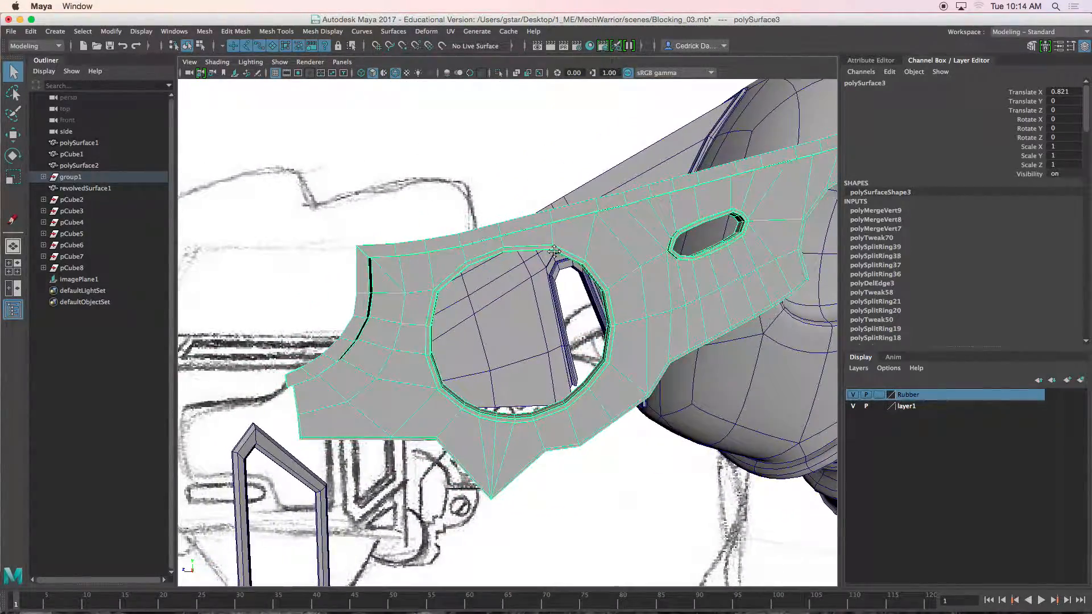
middle_click_drag(560, 248, 546, 223, "alt")
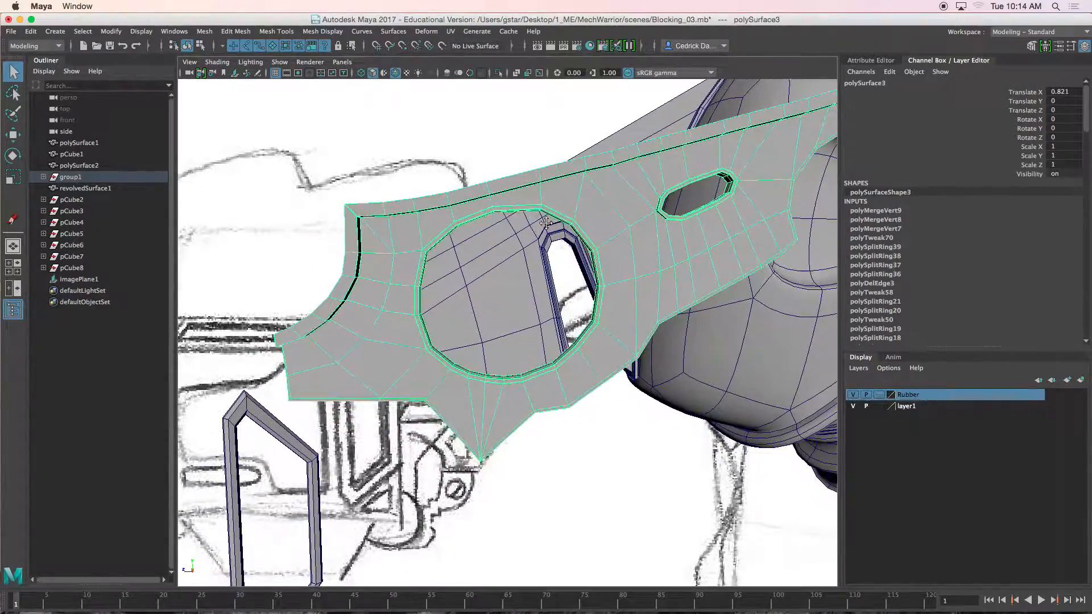
left_click_drag(539, 279, 588, 278, "alt")
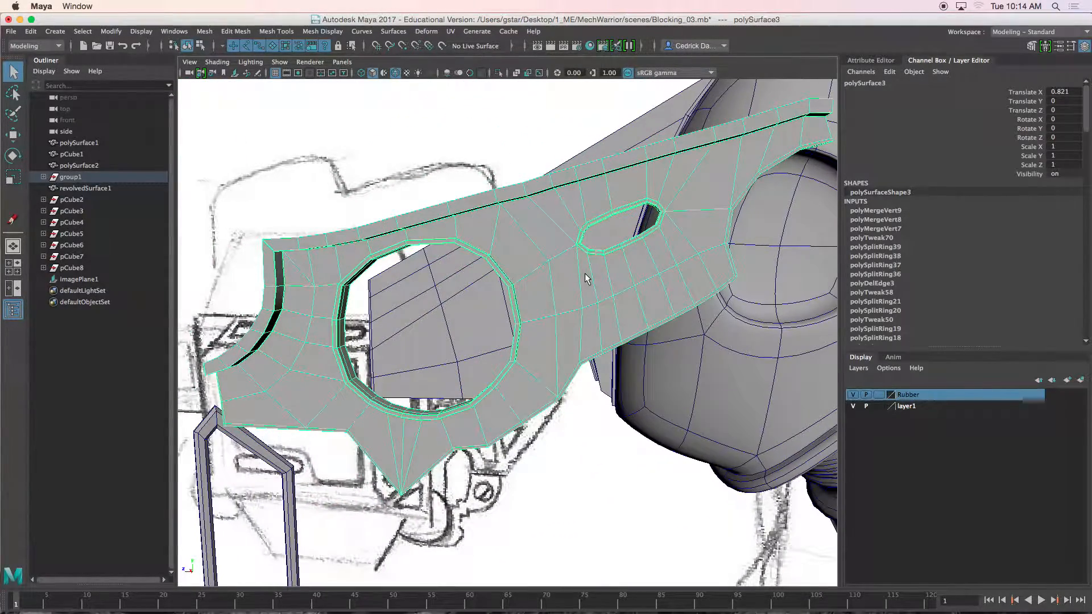
left_click(451, 32)
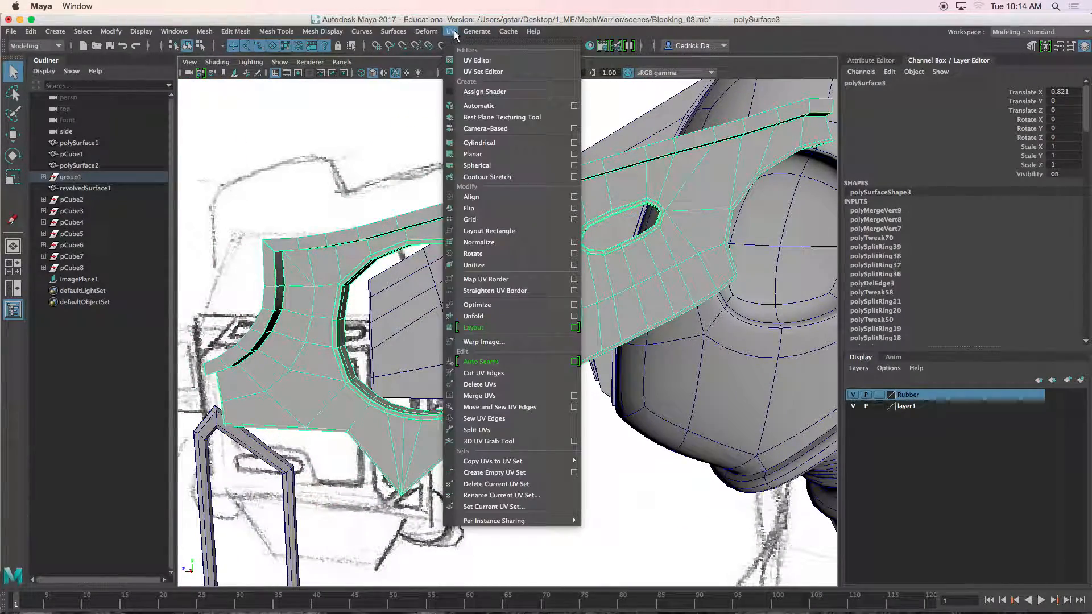
left_click(474, 61)
Step: Apply an Automatic UV projection to the arm plate
left_click_drag(559, 129, 679, 126)
scroll(626, 318, "down", 4)
scroll(626, 317, "down", 3)
left_click_drag(447, 120, 686, 100)
scroll(403, 197, "up", 3)
left_click_drag(403, 197, 402, 196, "alt")
middle_click_drag(403, 195, 204, 160, "alt")
scroll(307, 229, "down", 4)
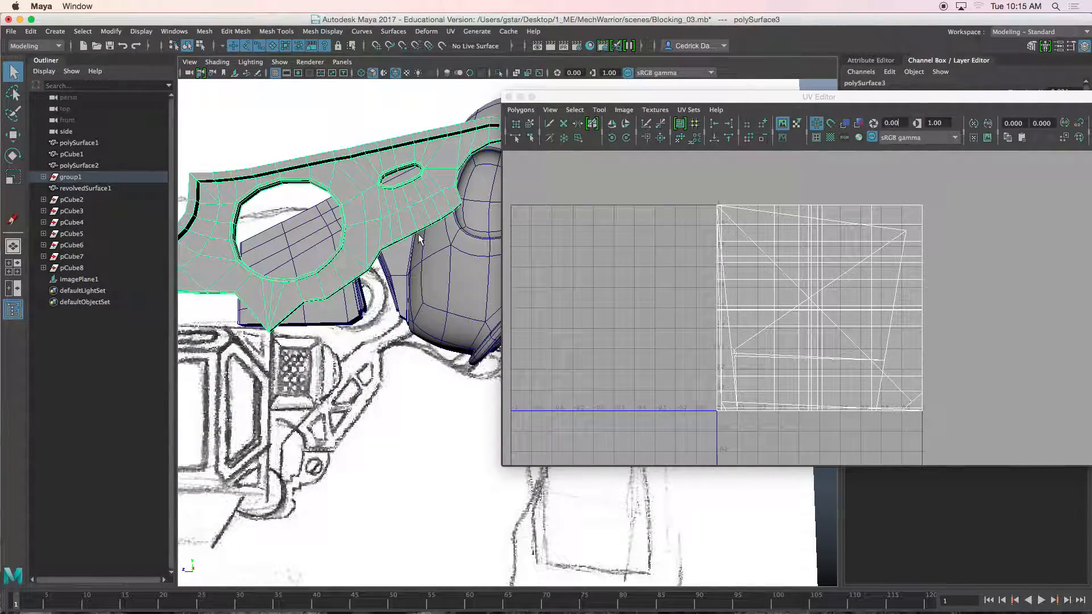
left_click(451, 32)
left_click(478, 107)
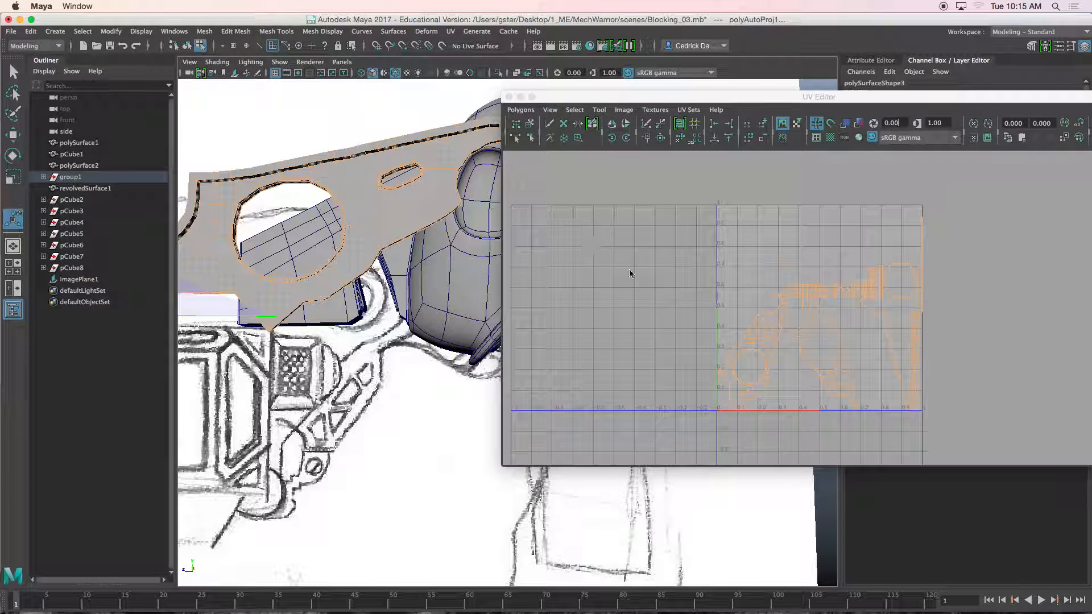
Step: Examine the automatic UV shells in the enlarged UV Editor window
scroll(784, 327, "up", 2)
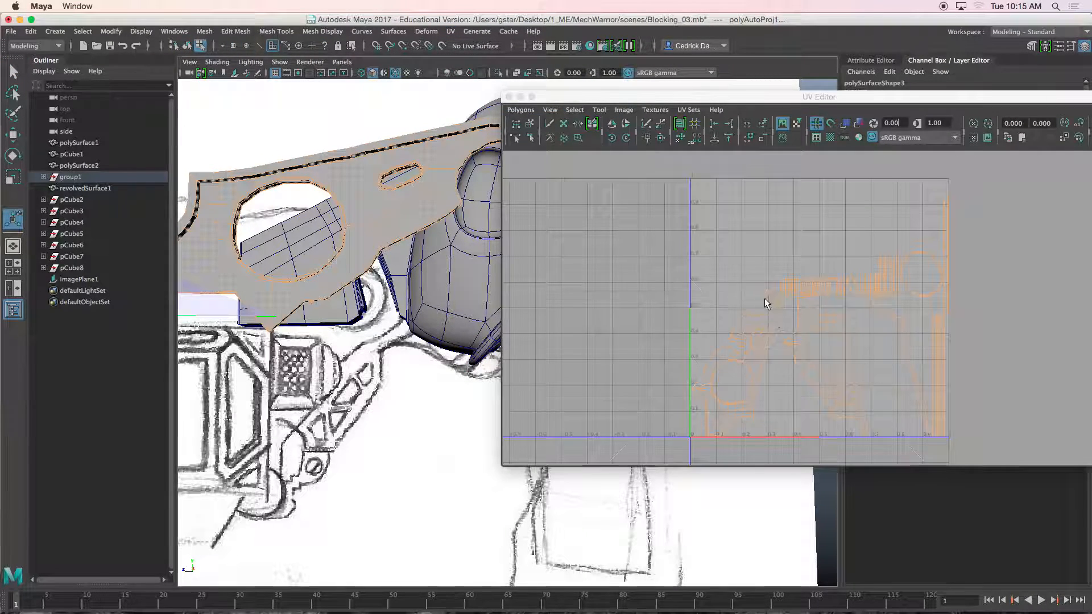
left_click(750, 252)
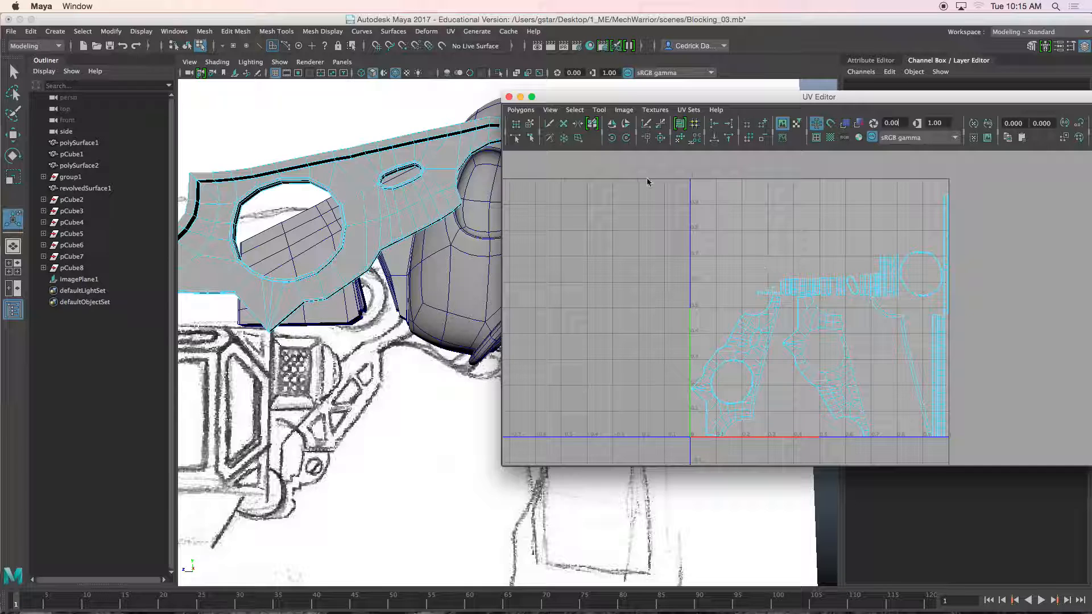
left_click(532, 97)
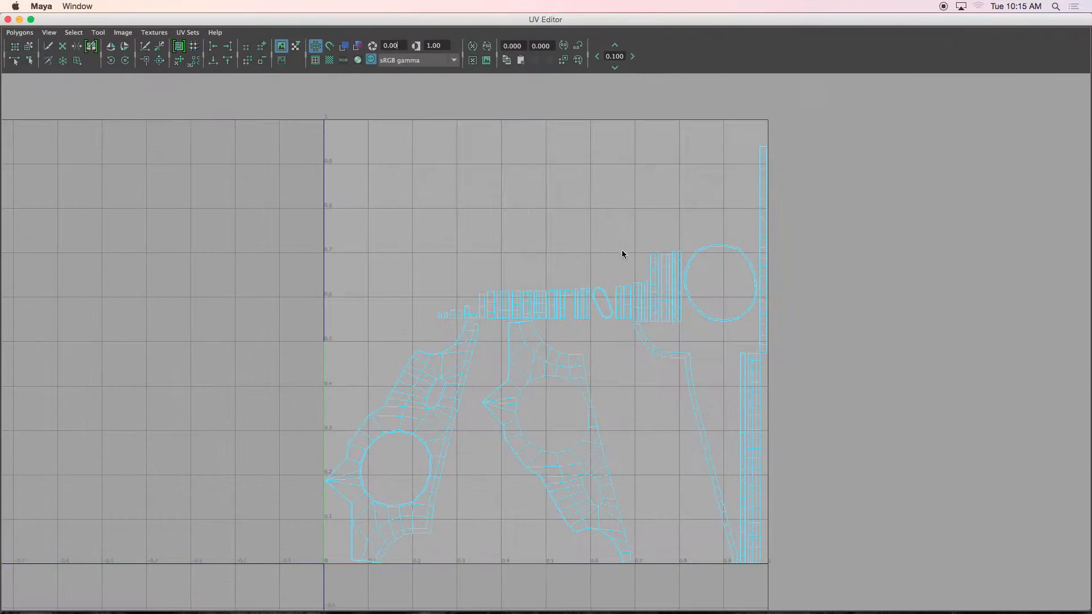
right_click_drag(639, 304, 615, 287)
left_click_drag(425, 22, 462, 296)
right_click_drag(438, 152, 467, 136)
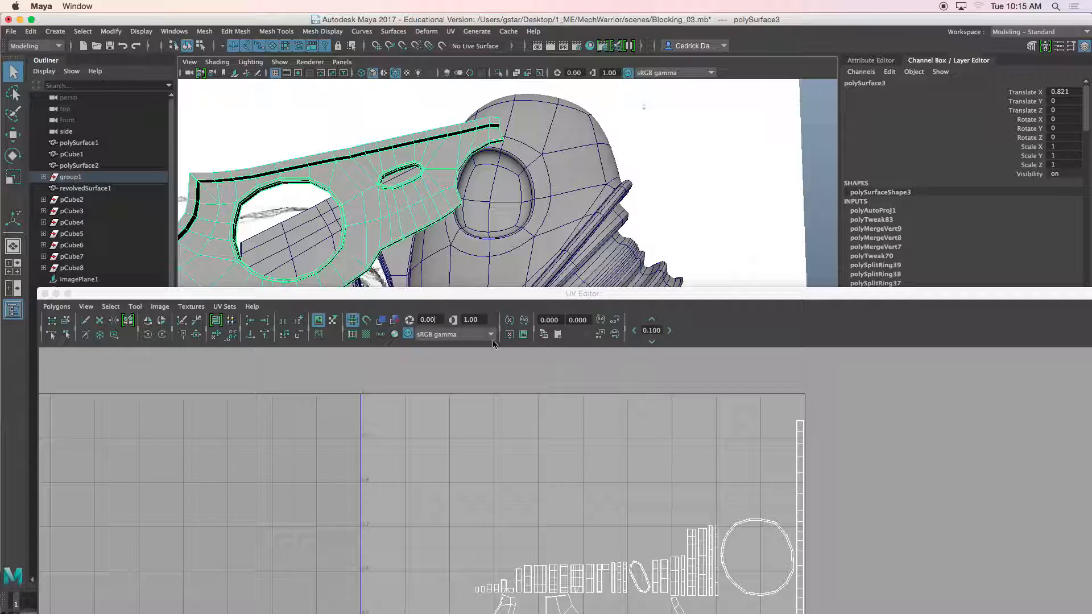
left_click_drag(488, 289, 482, 91)
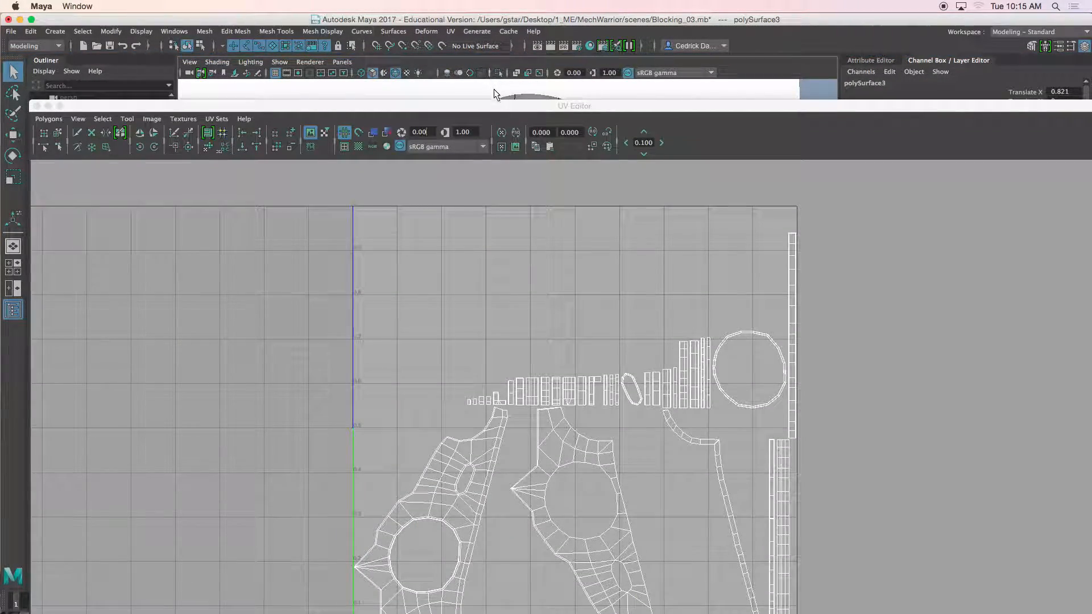
left_click_drag(493, 88, 492, 20)
scroll(534, 212, "up", 5)
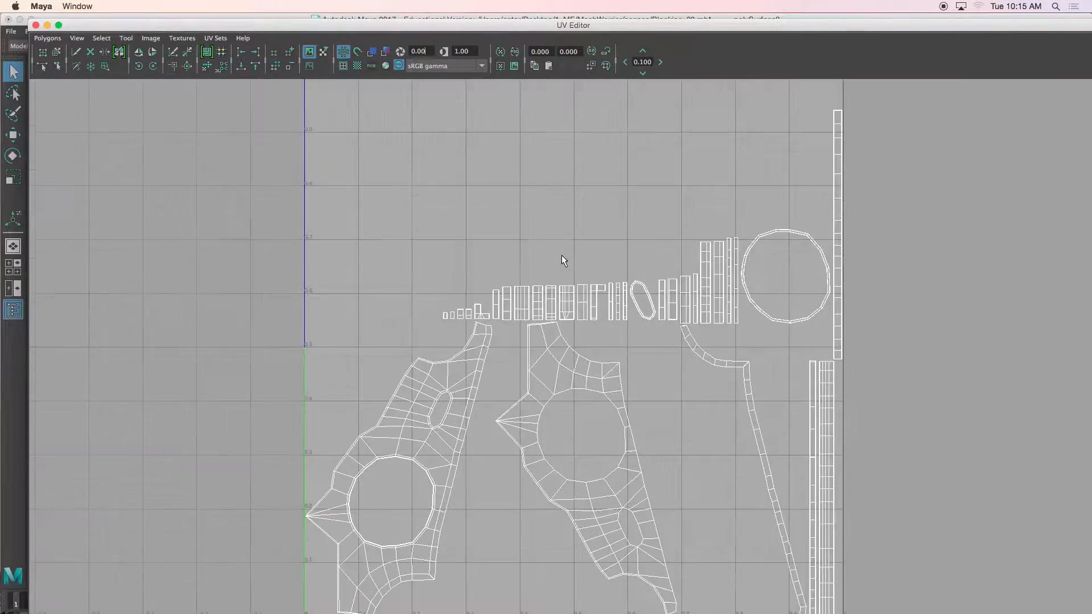
middle_click_drag(546, 447, 575, 327, "alt")
scroll(575, 328, "up", 4)
middle_click_drag(501, 323, 678, 268, "alt")
scroll(580, 320, "down", 5)
middle_click_drag(575, 319, 441, 406, "alt")
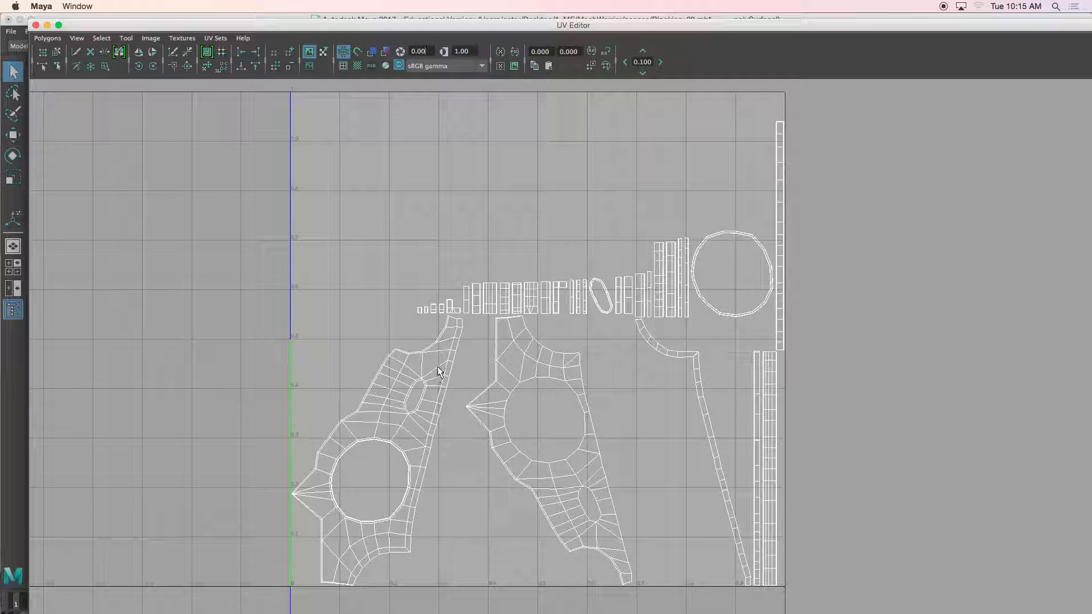
scroll(401, 423, "up", 5)
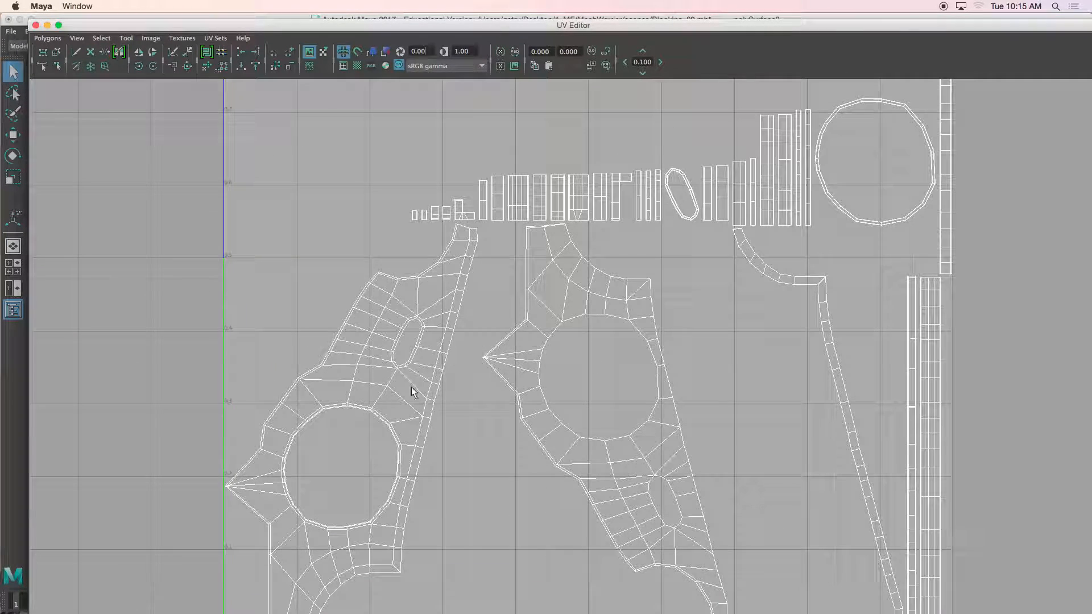
scroll(519, 357, "up", 1)
scroll(490, 305, "up", 1)
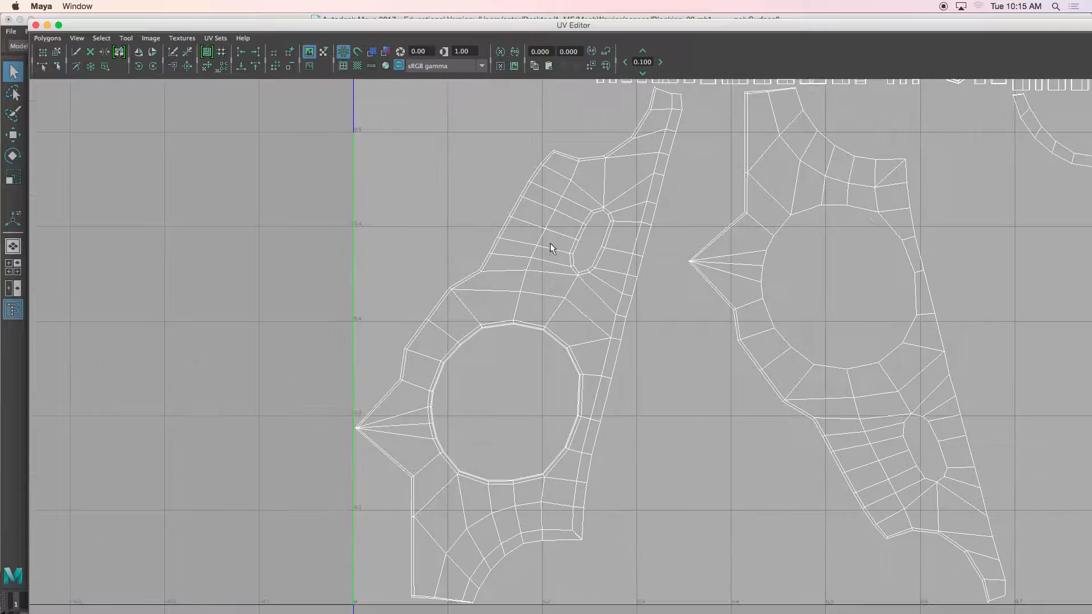
scroll(523, 263, "up", 1)
Step: Select and inspect the individual UV shells of the arm plate in the UV Editor
right_click_drag(536, 234, 507, 222)
left_click(515, 234)
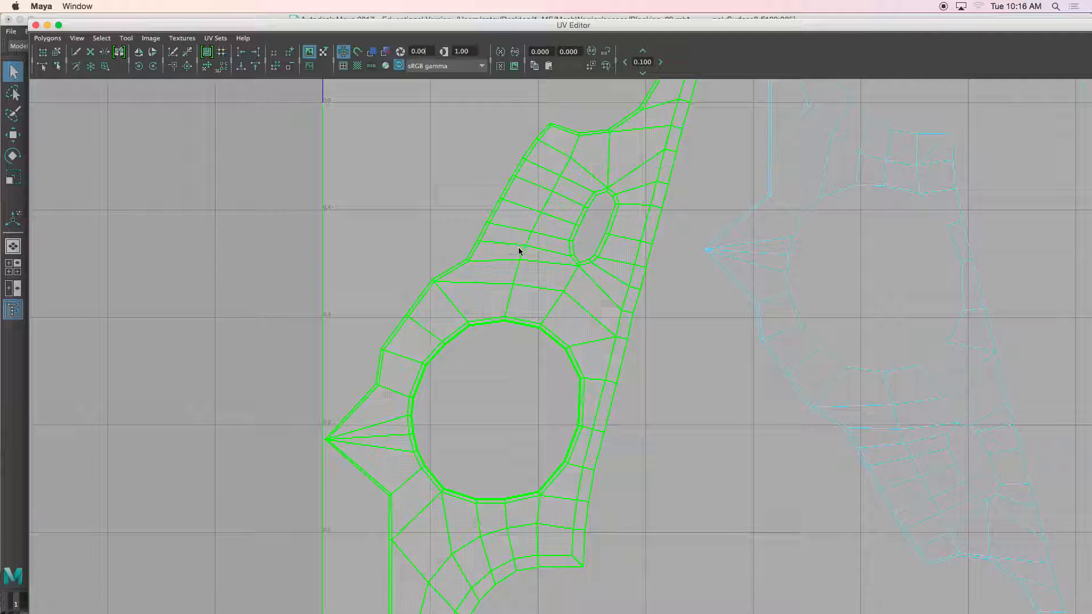
scroll(513, 267, "down", 4)
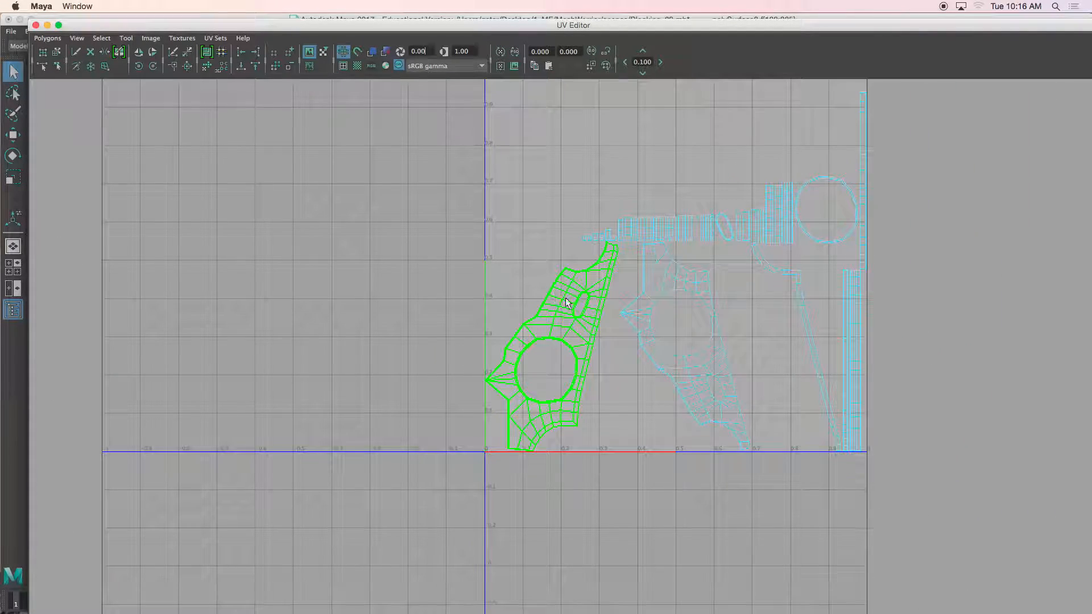
middle_click_drag(578, 331, 547, 398, "alt")
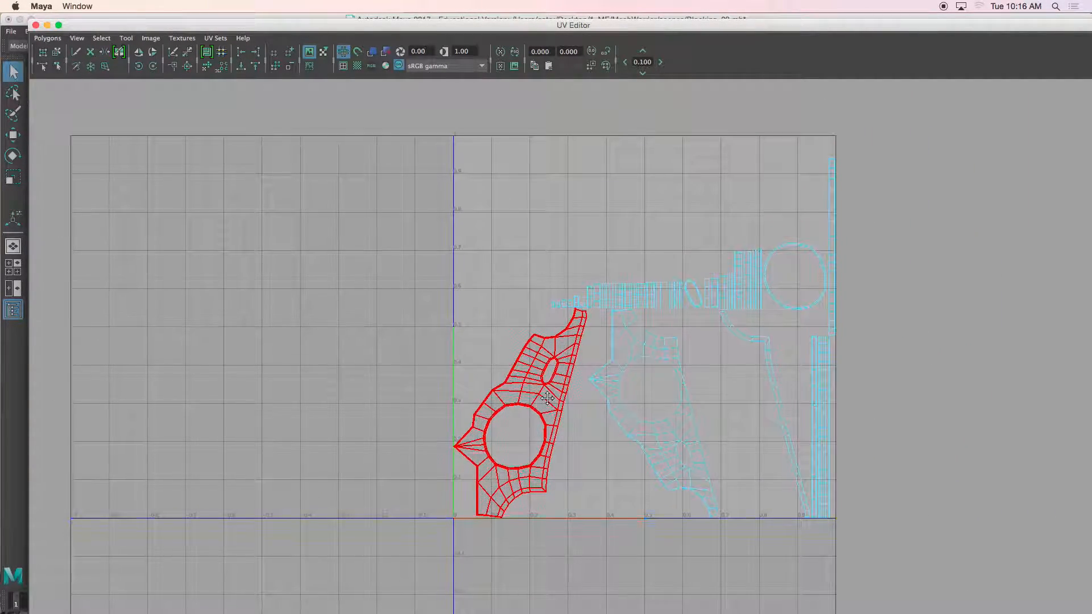
left_click(536, 369)
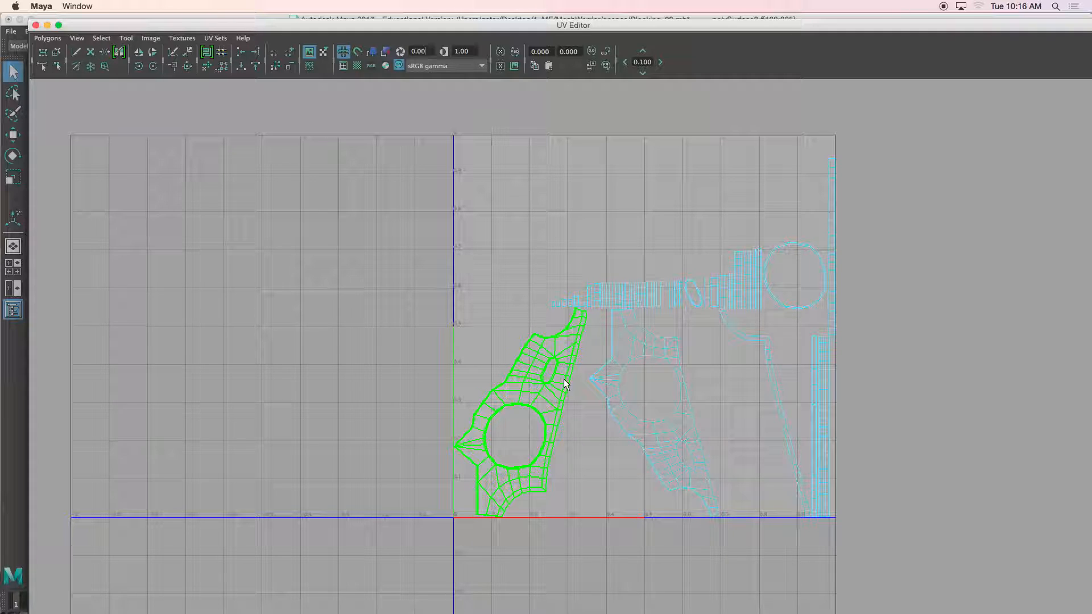
scroll(567, 385, "up", 2)
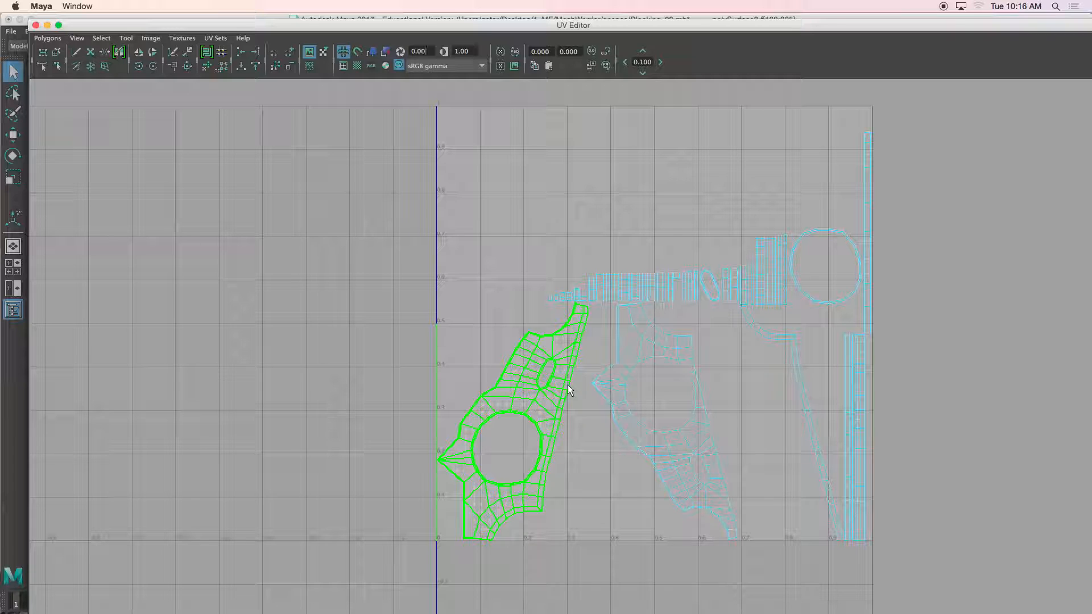
key("w")
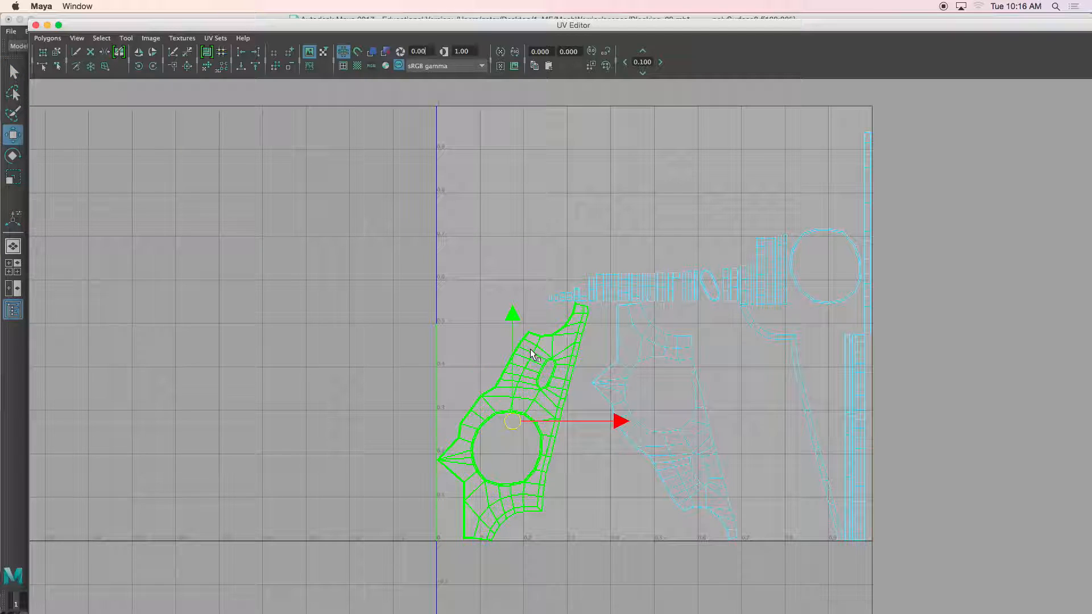
Step: Move the long strip UV shell out of the 0–1 space to the left
left_click(637, 381)
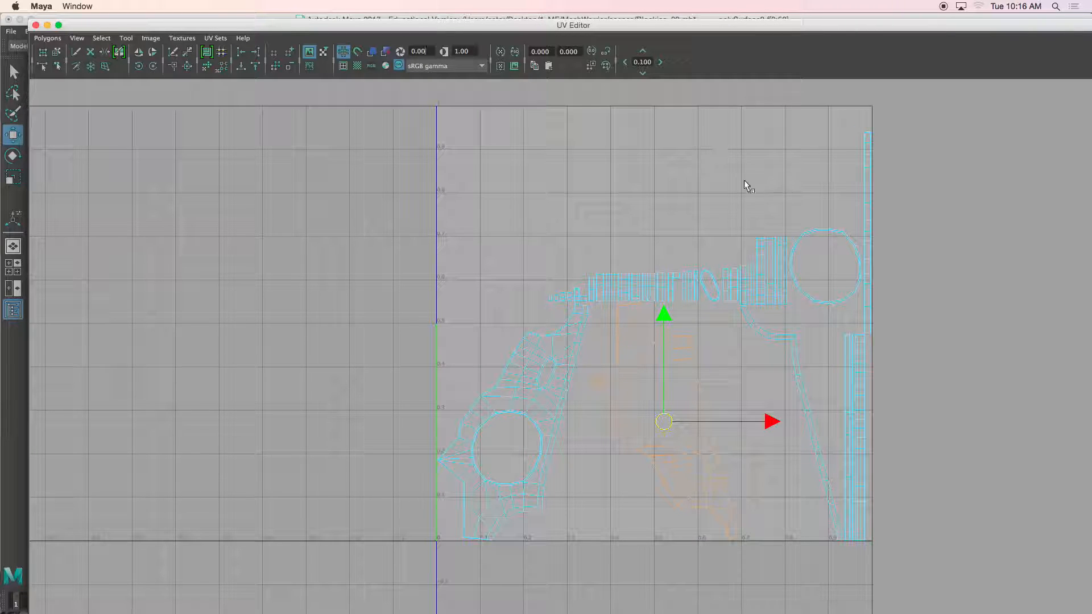
scroll(560, 294, "up", 2)
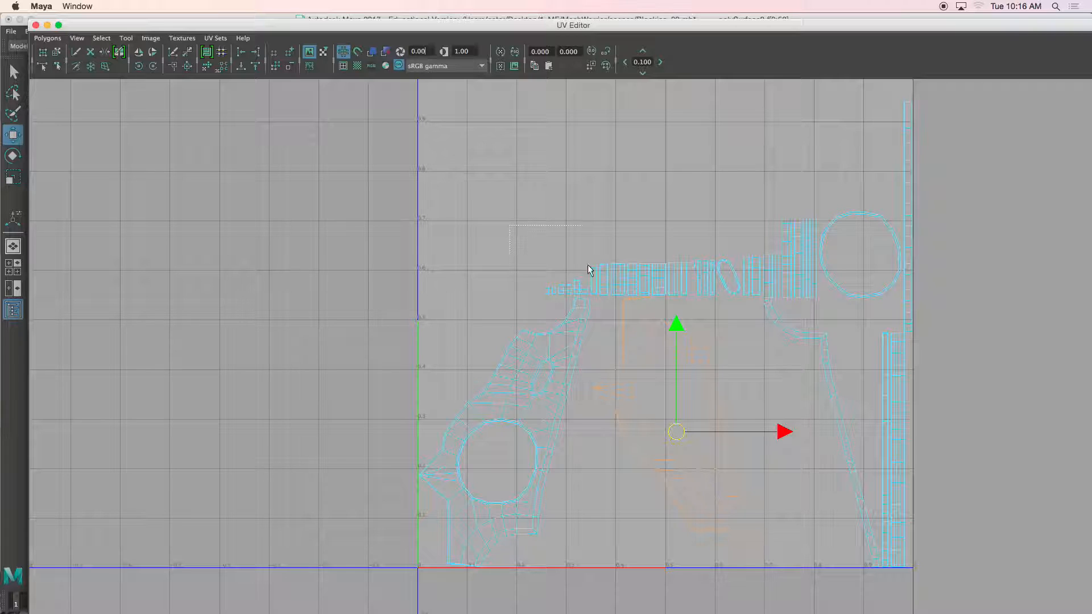
left_click_drag(730, 286, 813, 298)
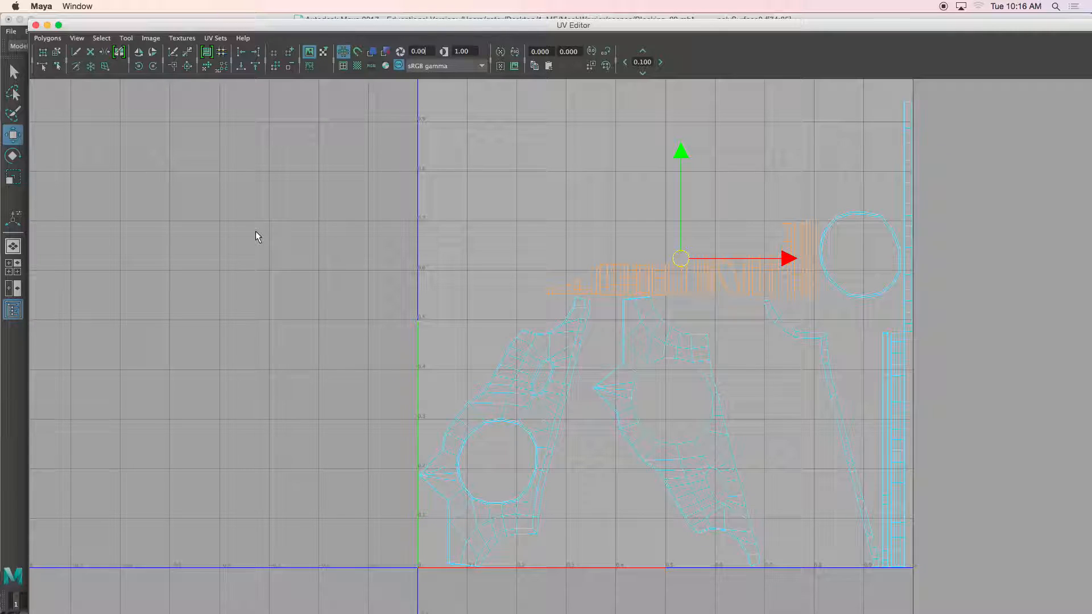
right_click_drag(664, 287, 632, 265)
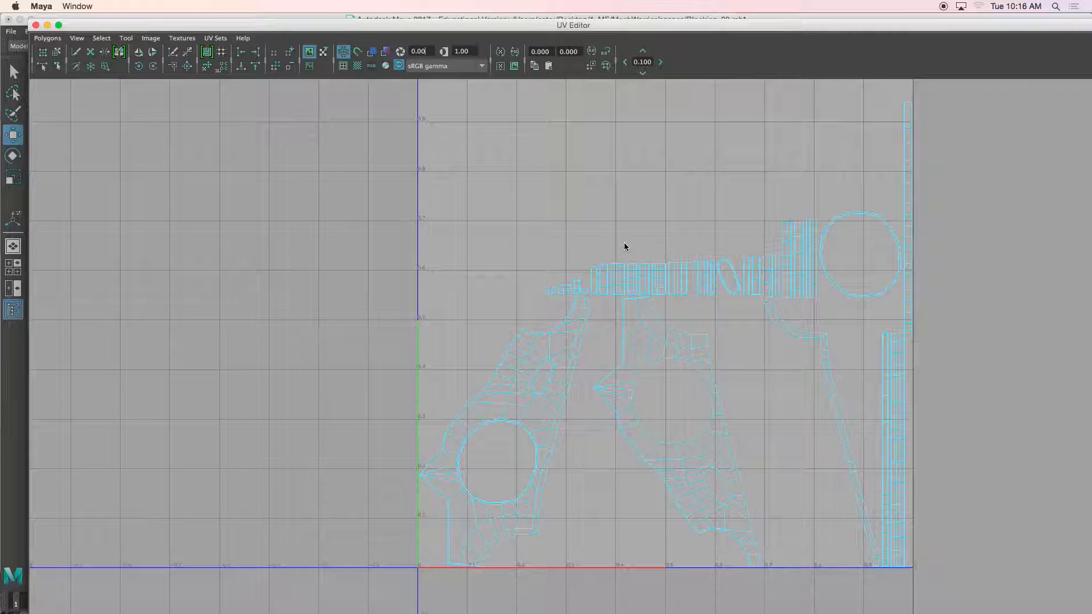
left_click_drag(807, 296, 304, 260)
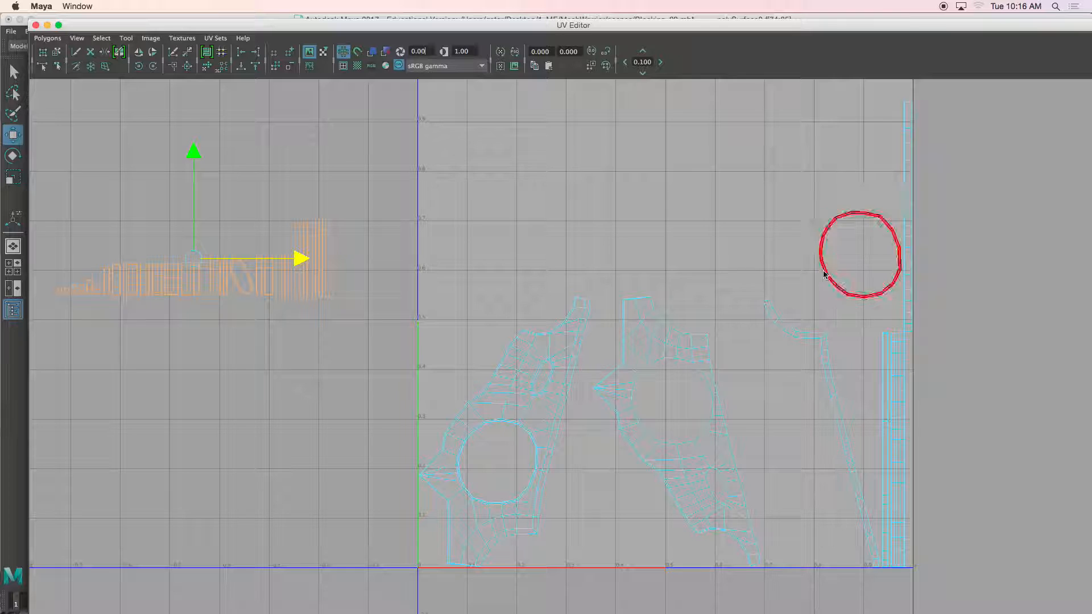
Step: Move the second arm plate shell up toward the top of the UV space
left_click(834, 288)
left_click_drag(942, 339, 1089, 339)
left_click(673, 339)
left_click_drag(606, 25, 607, 85)
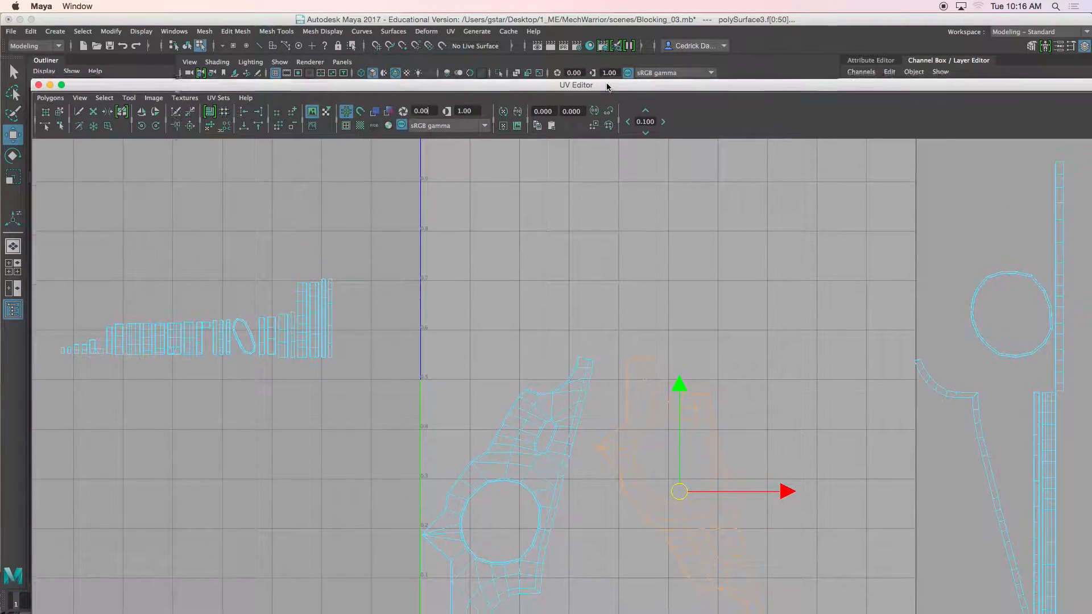
left_click_drag(678, 498, 641, 319)
middle_click_drag(641, 319, 645, 373, "alt")
left_click_drag(645, 372, 589, 328)
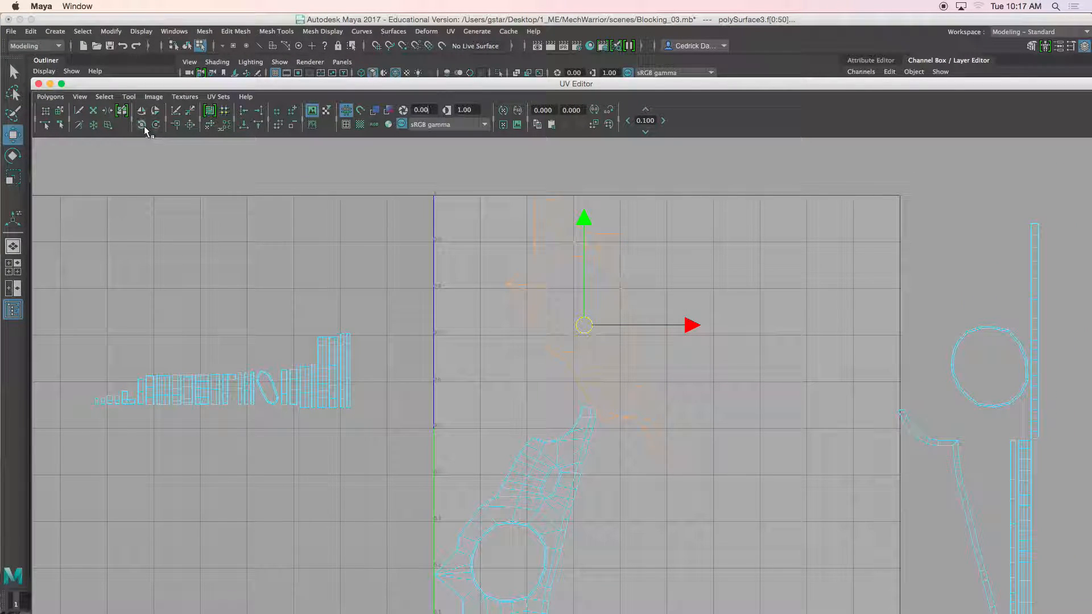
Step: Rotate the lower arm plate shell to lie horizontally and move it upward
key("e")
left_click_drag(548, 239, 477, 339)
left_click(489, 480)
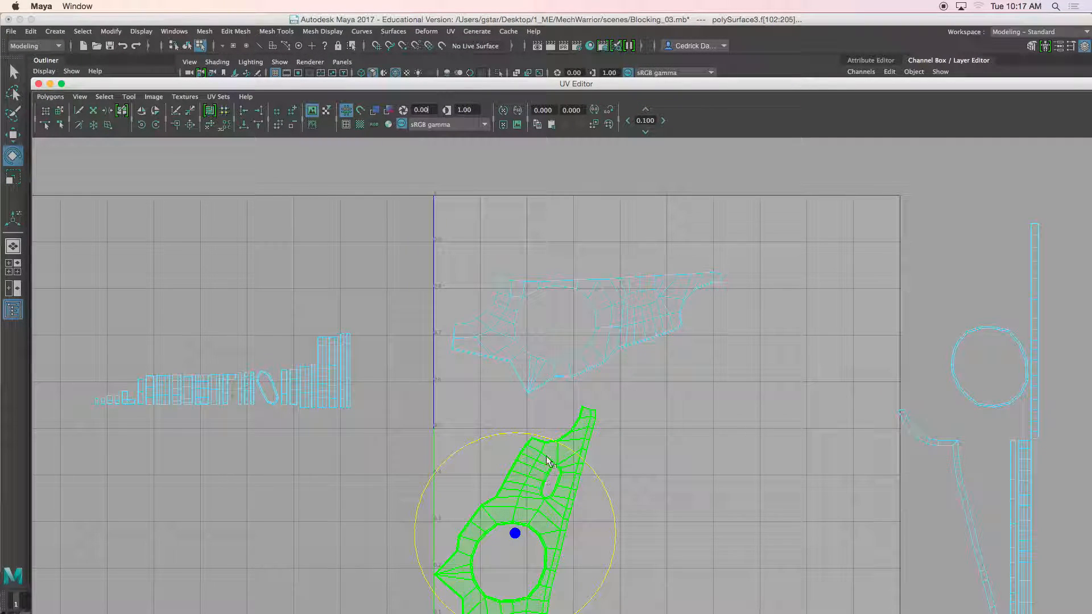
left_click_drag(539, 439, 364, 544)
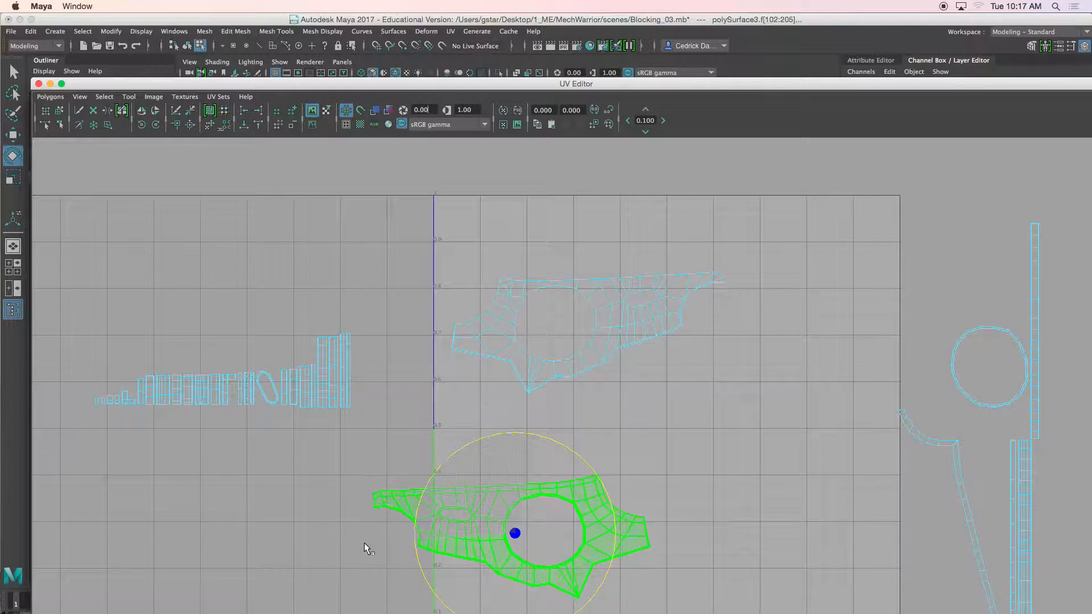
key("w")
left_click_drag(512, 532, 612, 339)
Step: Fine-tune the rotated plate shell's angle and position above the other plate shell
scroll(623, 265, "up", 3)
scroll(608, 336, "up", 2)
scroll(606, 334, "up", 1)
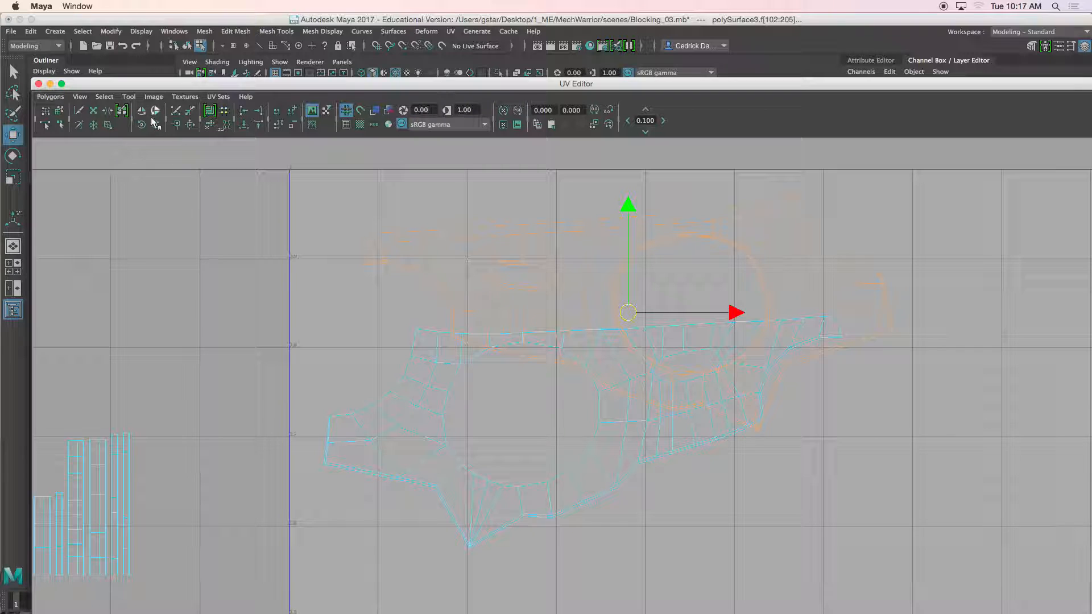
left_click_drag(629, 313, 630, 222)
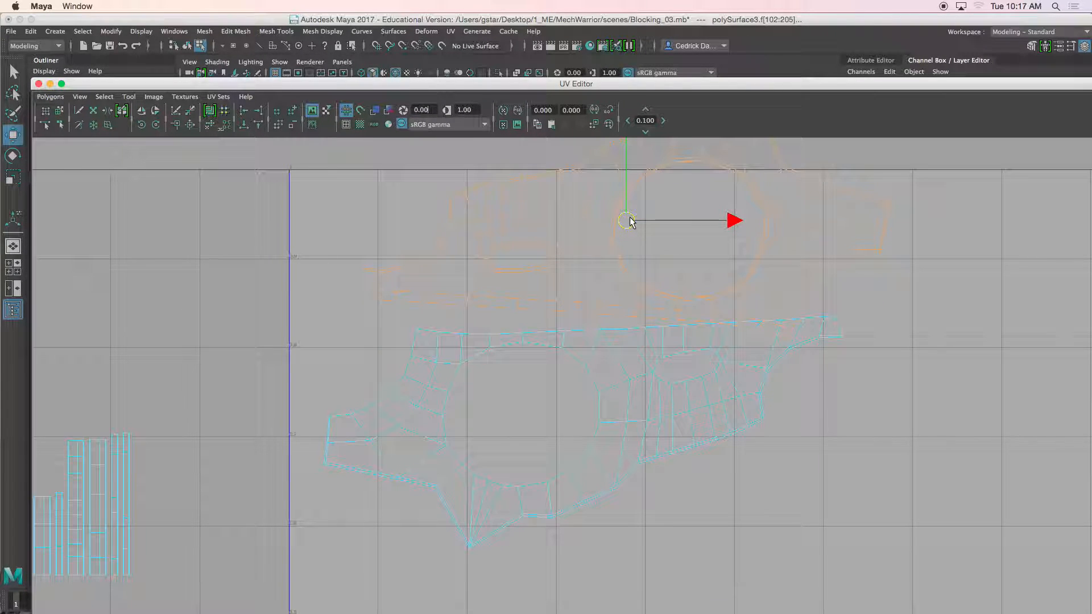
key("e")
left_click_drag(529, 242, 532, 252)
key("w")
left_click_drag(628, 212, 646, 199)
scroll(647, 199, "down", 1)
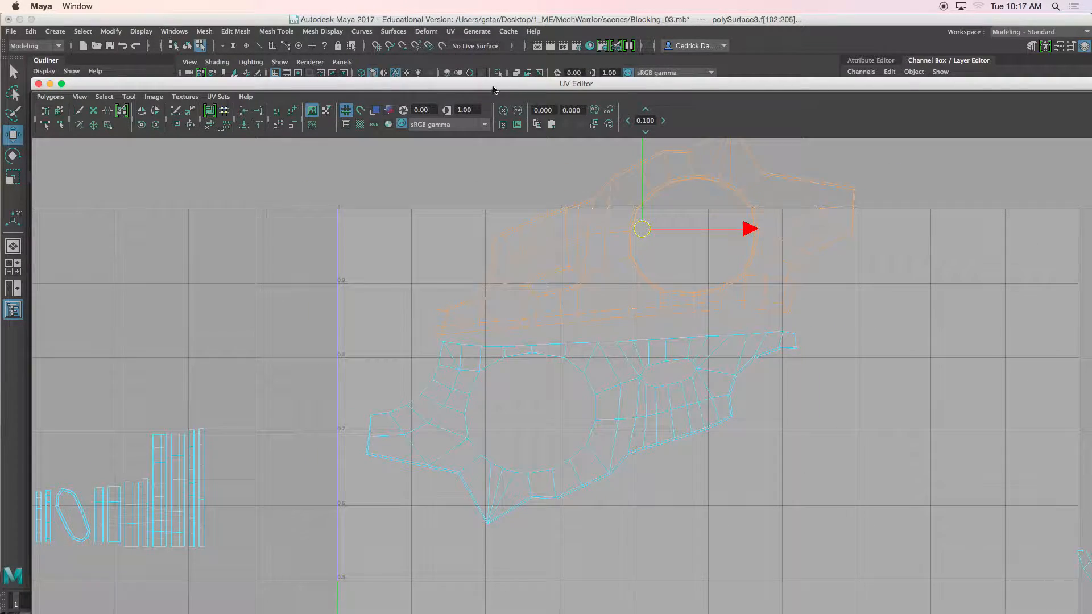
Step: Reselect the arm plate mesh in the viewport to show its UV shells
left_click_drag(493, 87, 491, 276)
right_click_drag(437, 169, 491, 152)
left_click_drag(492, 274, 495, 186)
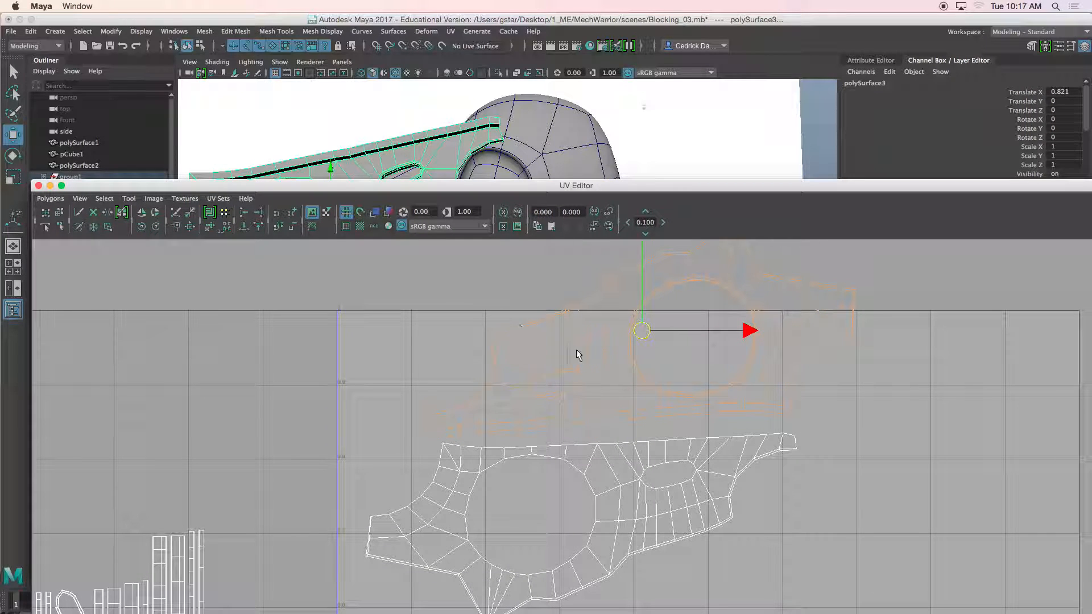
left_click(517, 128)
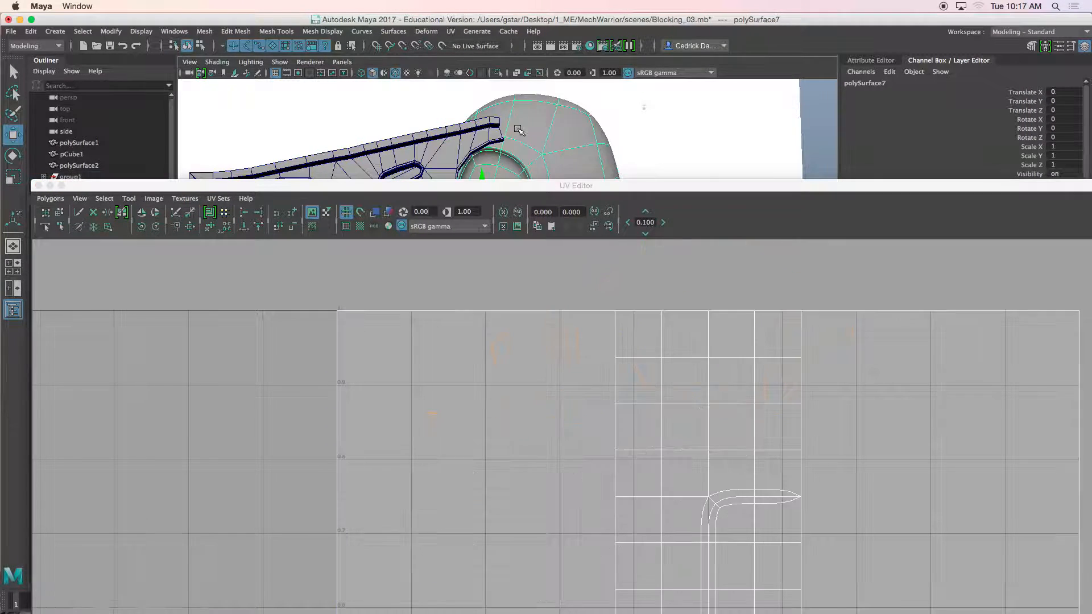
left_click(477, 144)
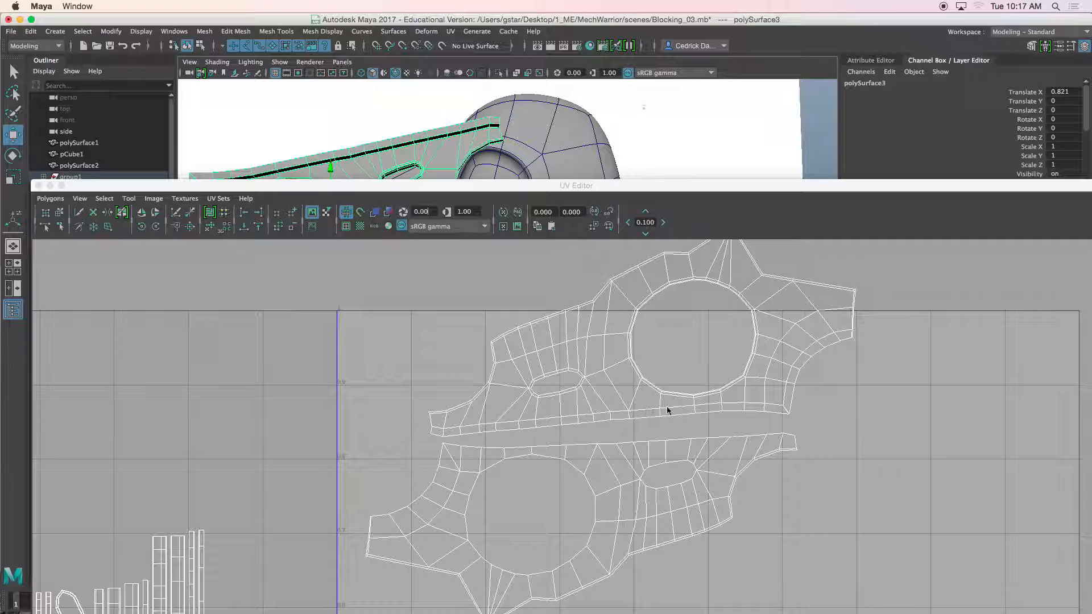
Step: Reposition the upper plate shell inside the UV space just above the lower plate shell
scroll(672, 402, "down", 4)
middle_click_drag(664, 475, 673, 408, "alt")
middle_click_drag(679, 492, 691, 394, "alt")
scroll(680, 442, "down", 4)
scroll(676, 408, "down", 3)
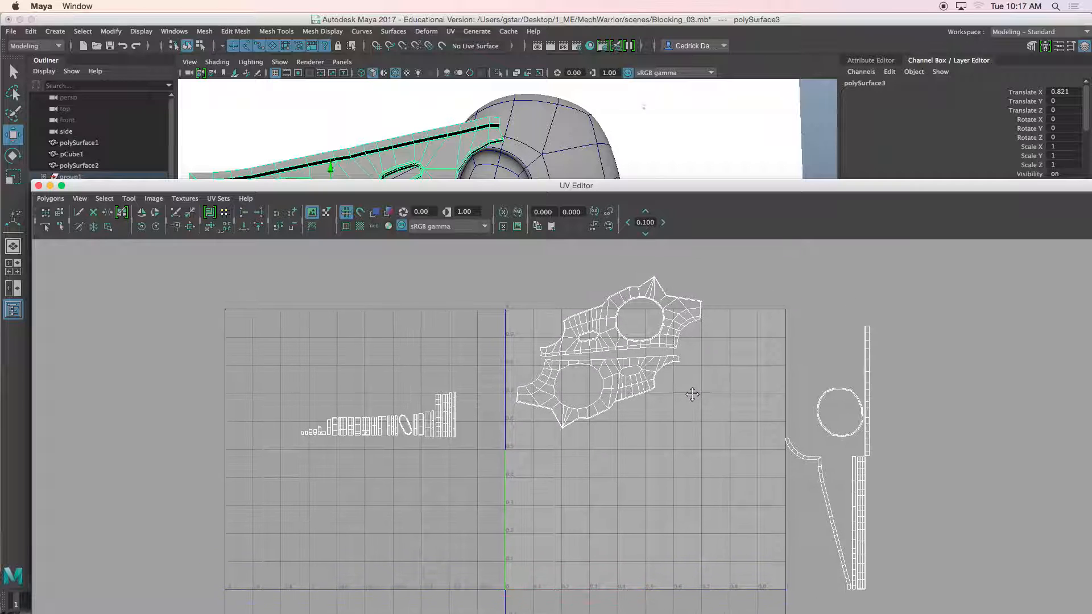
scroll(691, 394, "up", 1)
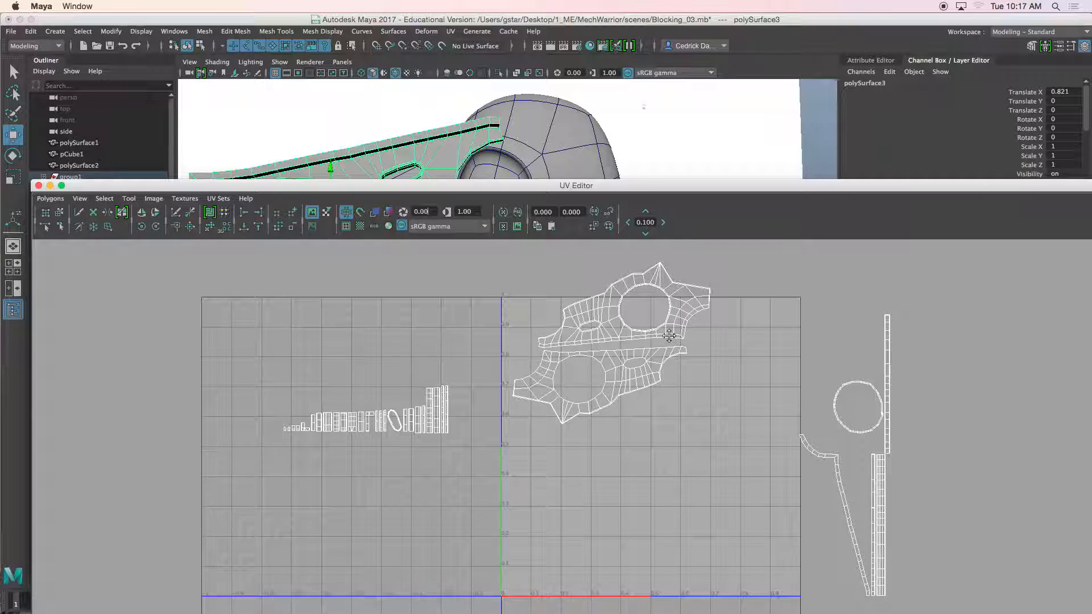
middle_click_drag(669, 335, 669, 346, "alt")
right_click_drag(667, 346, 614, 344)
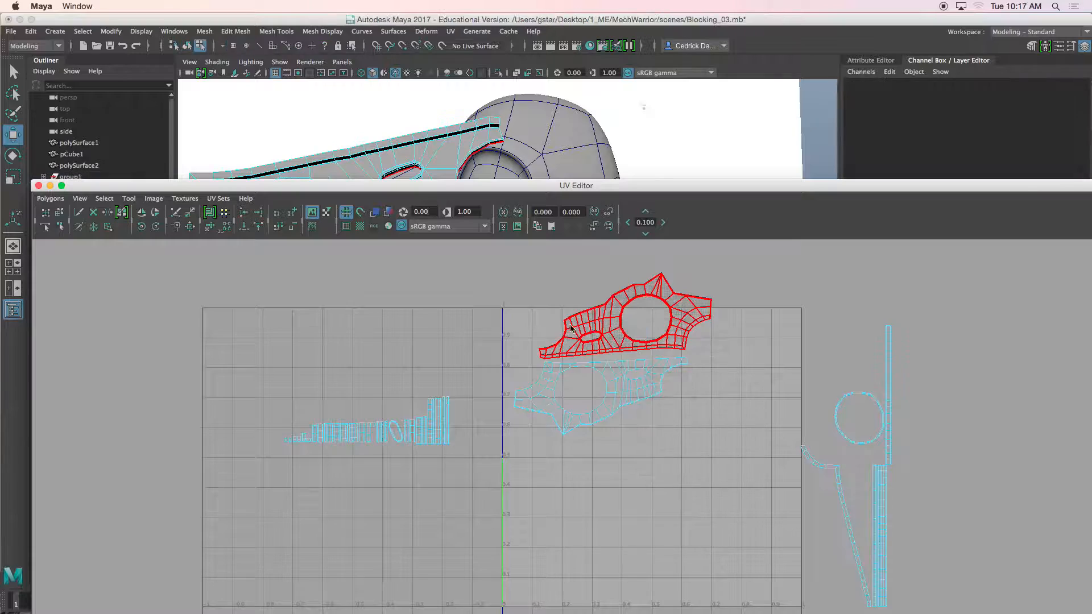
left_click(575, 330)
key("r")
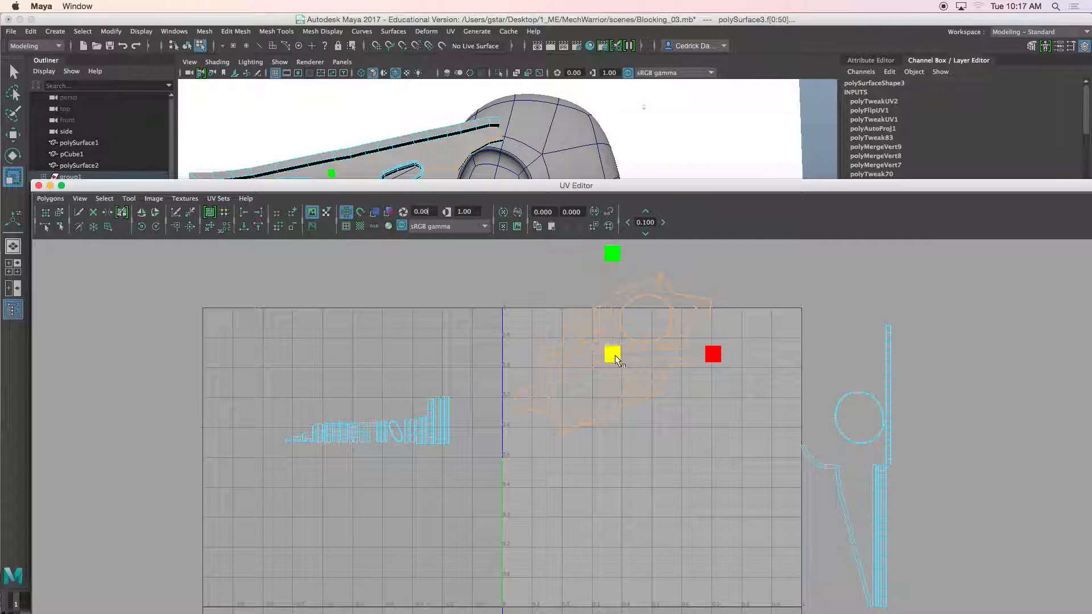
key("w")
left_click_drag(617, 356, 659, 482)
key("r")
key("w")
middle_click_drag(658, 498, 638, 441, "alt")
scroll(650, 413, "up", 2)
left_click(609, 368)
left_click_drag(670, 347, 652, 348)
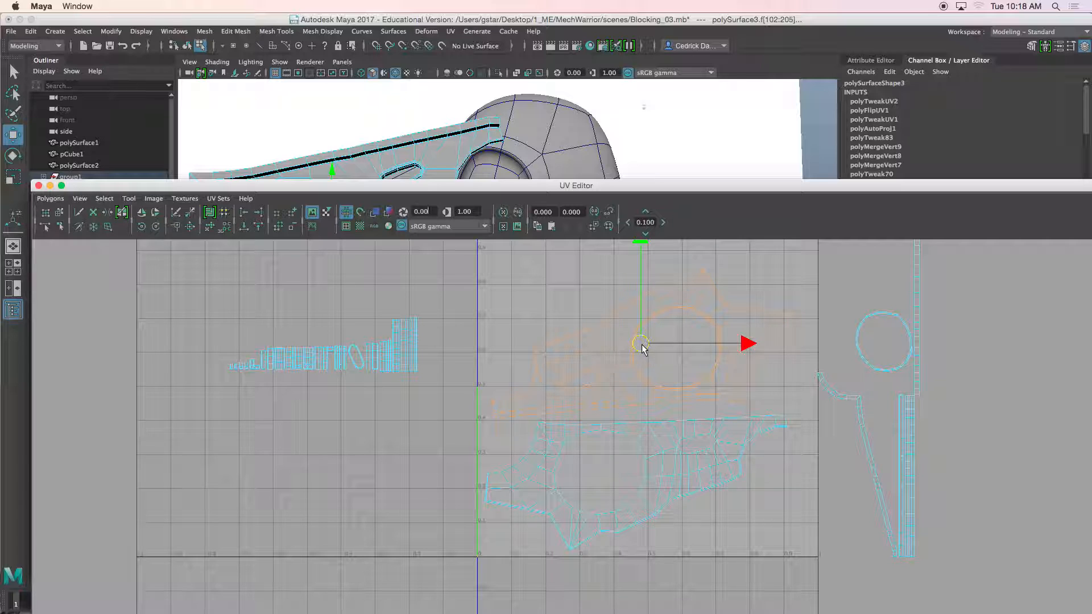
Step: Move the ring UV shell slightly inward beside the plate shells
left_click(867, 359)
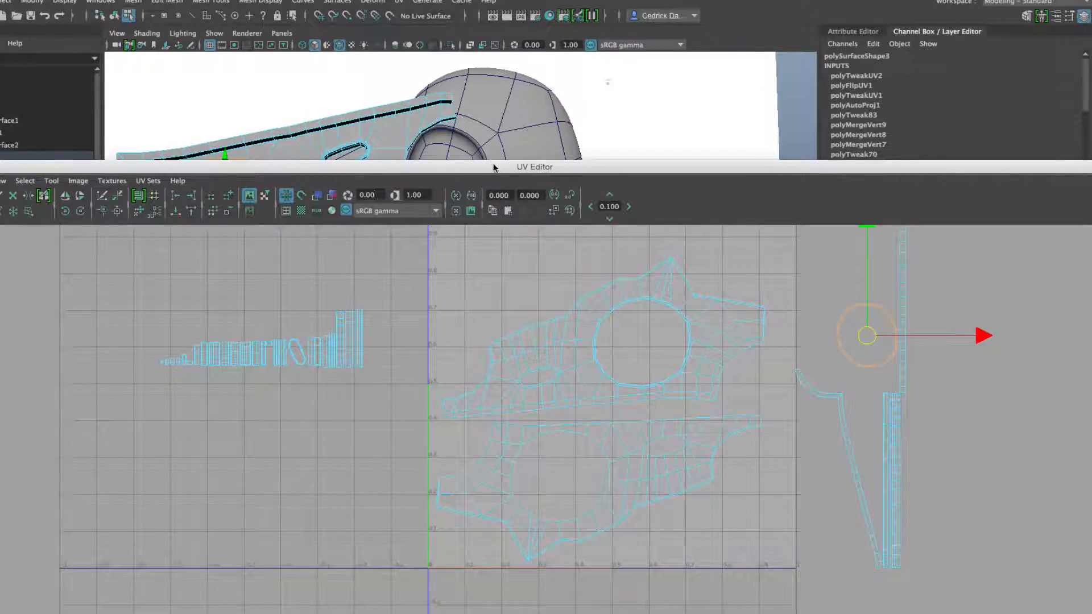
left_click_drag(494, 168, 574, 323)
key("f")
mouse_move(487, 210)
left_mouse_down("alt")
mouse_move(512, 209)
mouse_move(477, 212)
left_mouse_up("alt")
scroll(479, 213, "up", 6)
scroll(487, 200, "down", 6)
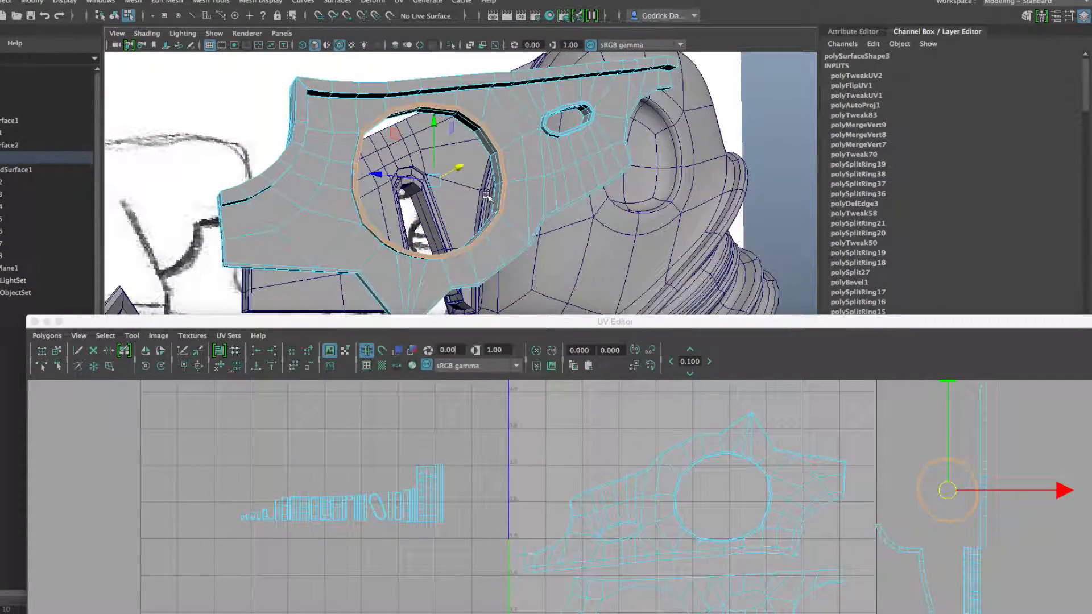
middle_click_drag(607, 501, 590, 498, "alt")
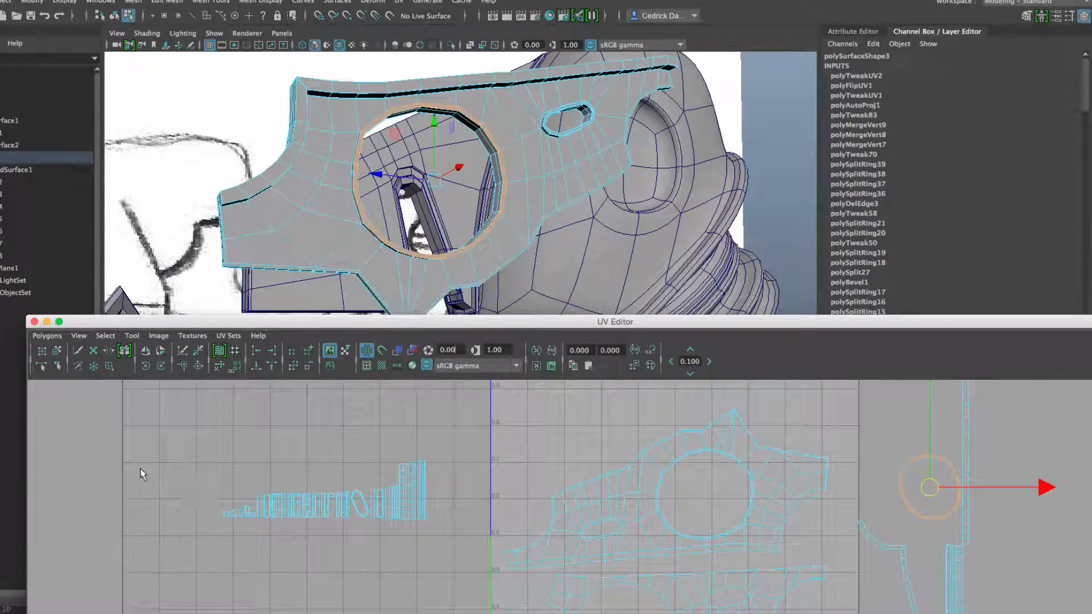
left_click_drag(471, 542, 475, 542)
Step: Move the long strip shells back into the UV space near its top edge
left_click_drag(469, 185, 505, 264, "alt")
left_click_drag(474, 328, 472, 135)
left_click_drag(327, 305, 571, 226)
middle_click_drag(570, 226, 520, 312, "alt")
left_click_drag(519, 312, 547, 272)
scroll(548, 272, "up", 5)
middle_click_drag(548, 272, 560, 407, "alt")
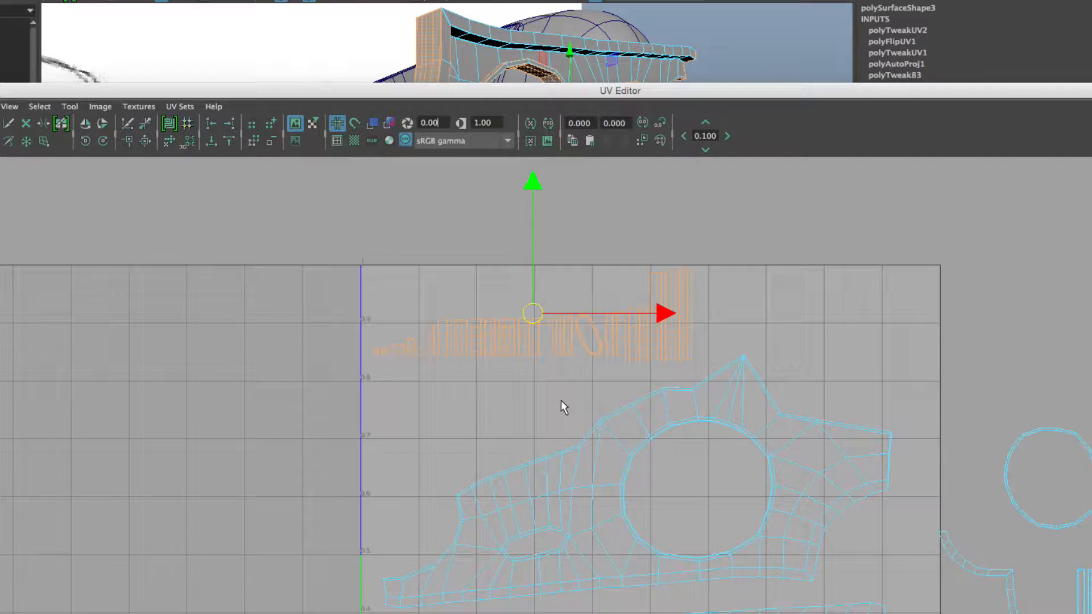
Step: Raise the strip shells and move a group of small pieces to the top-left corner
left_click_drag(373, 367, 414, 274)
scroll(418, 326, "up", 2)
middle_click_drag(419, 325, 461, 436, "alt")
left_click_drag(415, 343, 427, 340)
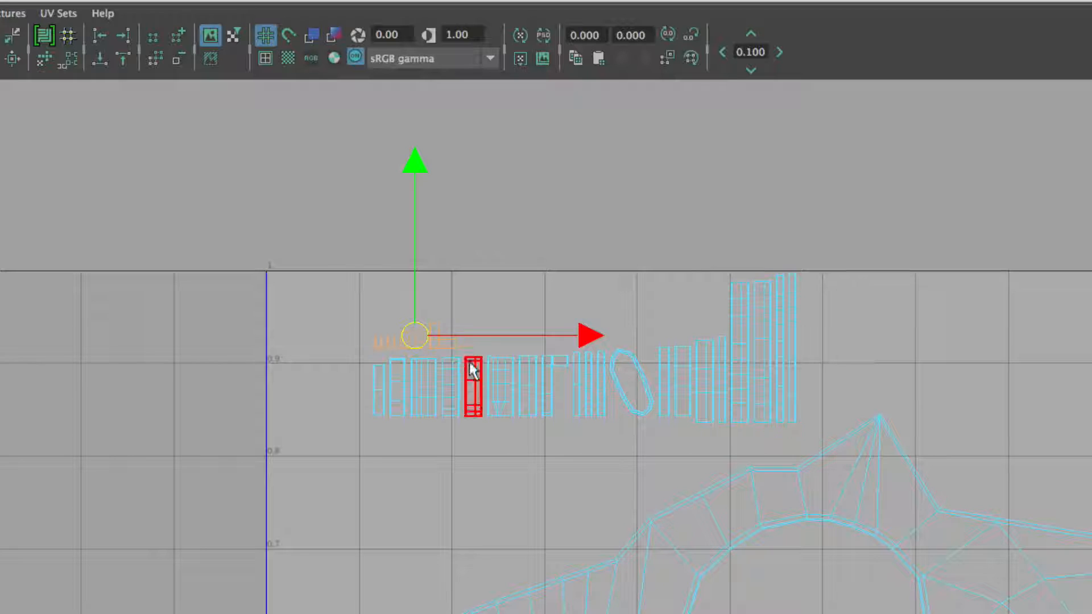
left_click(526, 371)
left_click_drag(527, 371, 401, 295)
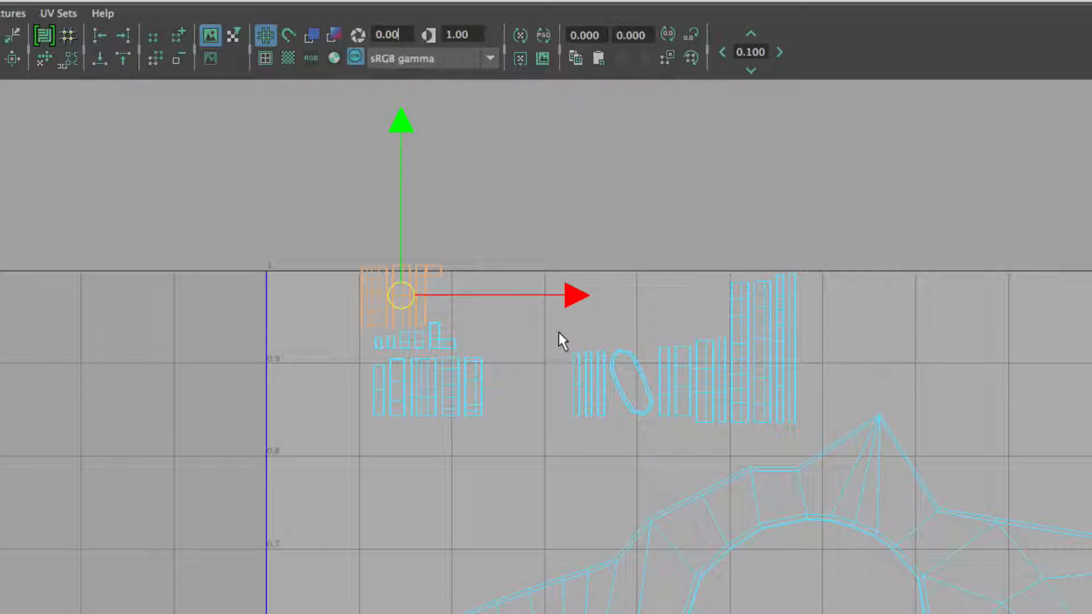
Step: Rearrange more strip shells into compact stacks along the top of the UV space
left_click(596, 405)
left_click_drag(598, 403, 468, 300)
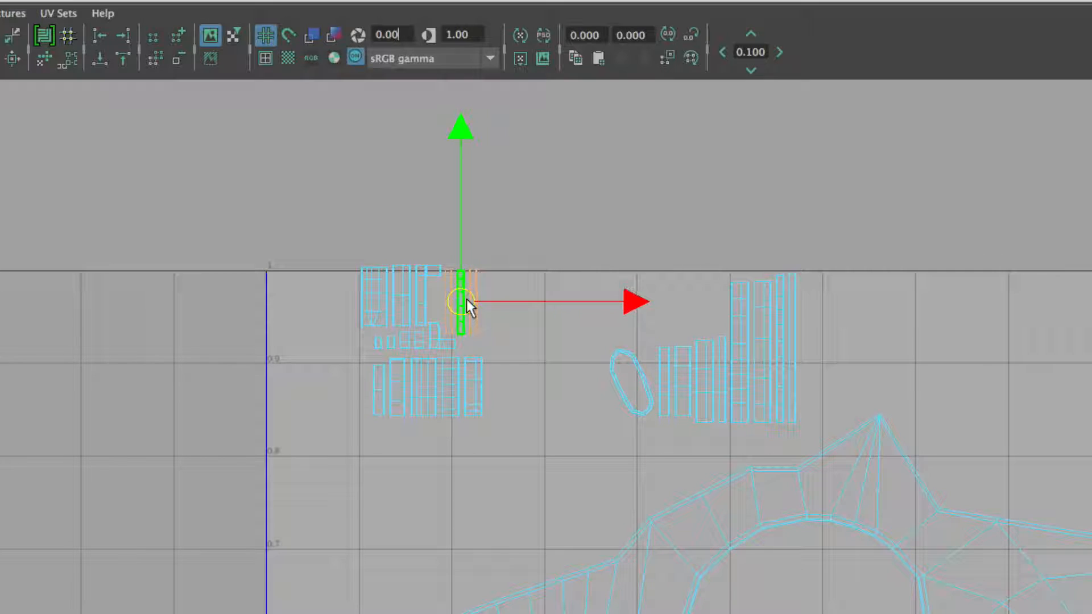
left_click_drag(356, 268, 528, 481)
left_click(431, 483)
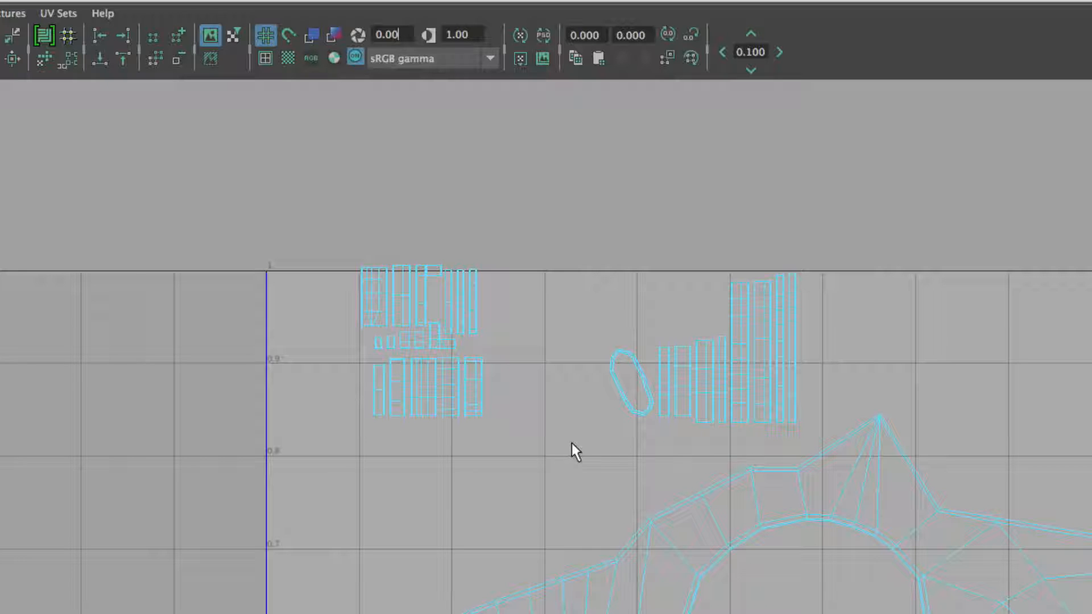
left_click(684, 370)
left_click_drag(683, 378, 713, 294)
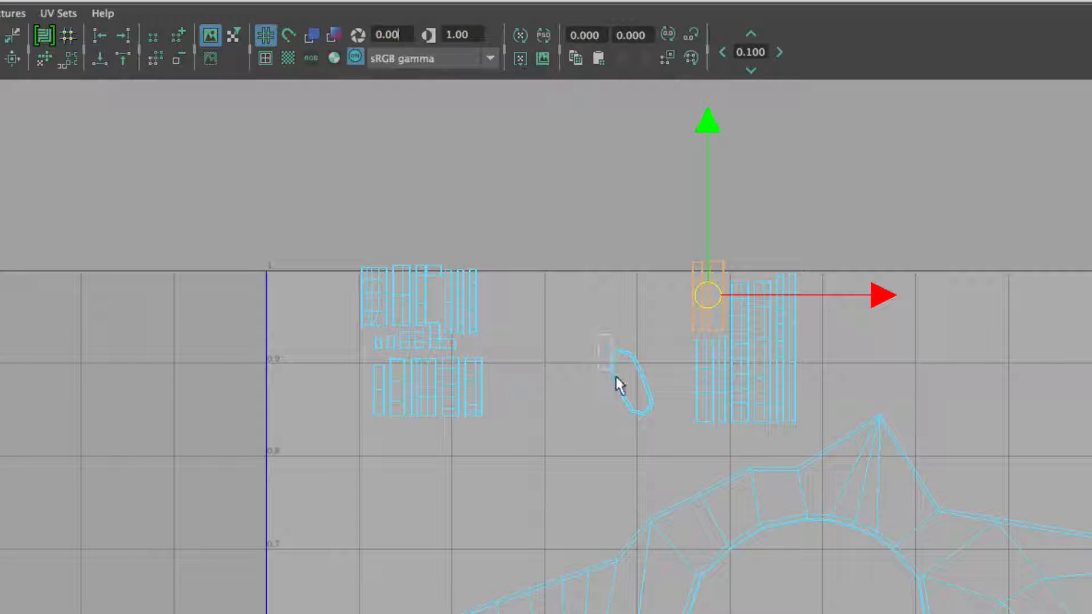
Step: Move the small oval shell beside the left shell group and rotate it upright
left_click(636, 408)
left_click_drag(622, 402, 510, 330)
left_click_drag(510, 327, 510, 325)
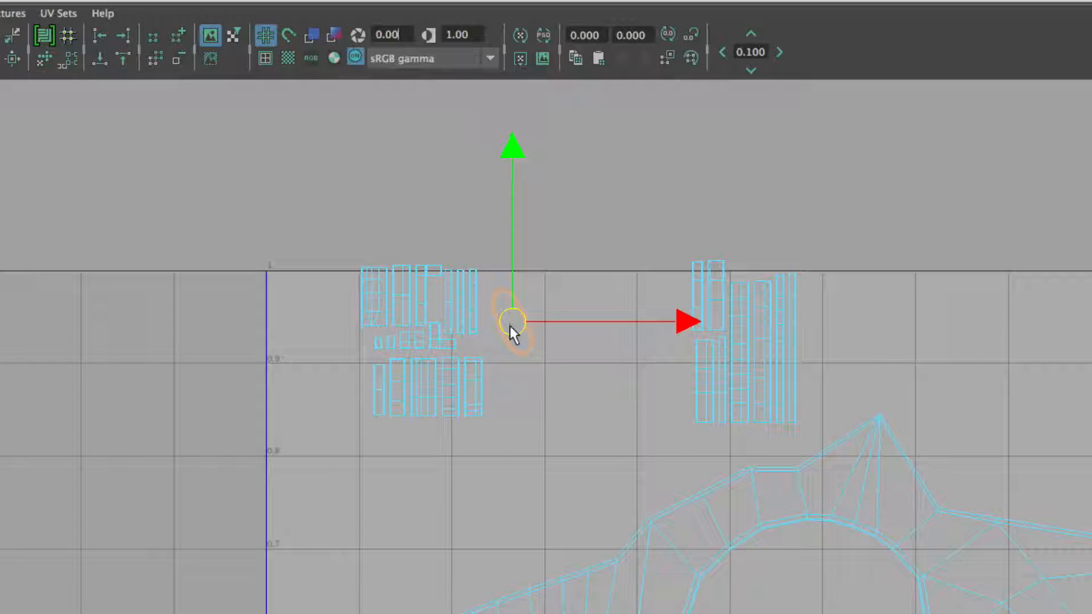
key("e")
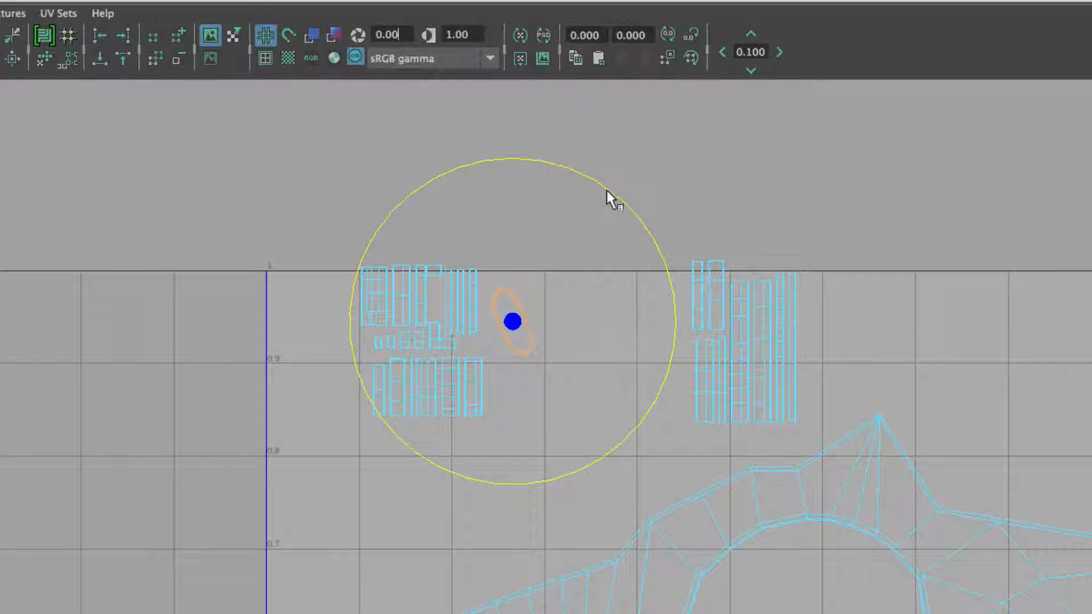
key("w")
left_click_drag(510, 316, 502, 300)
Step: Select the right strip stack and move it left next to the oval shell
left_click_drag(687, 239, 807, 421)
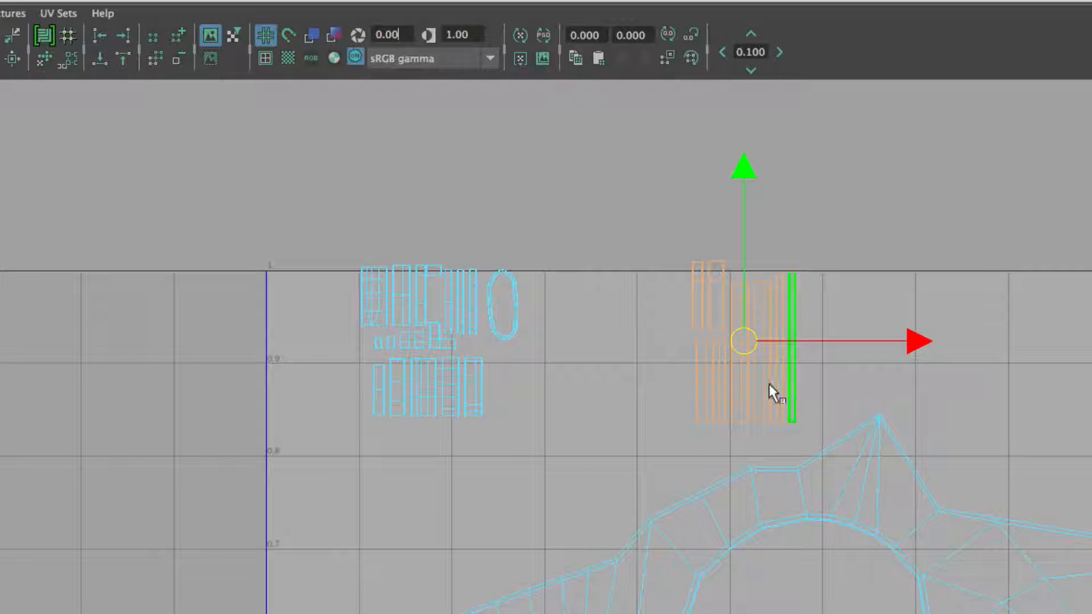
left_click_drag(747, 341, 570, 394)
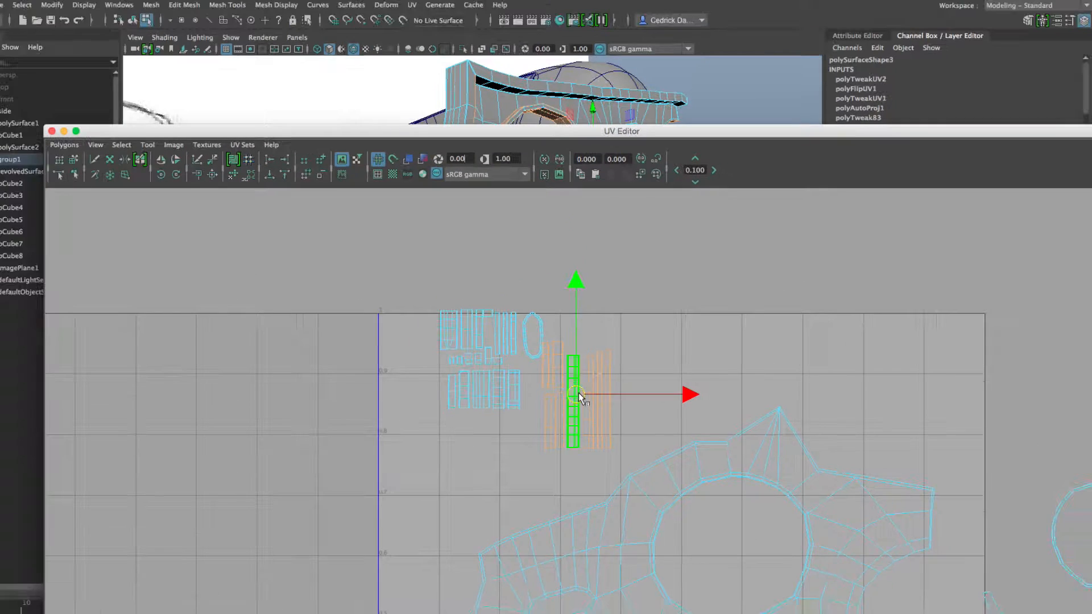
middle_click_drag(584, 494, 556, 374, "alt")
scroll(500, 331, "down", 1)
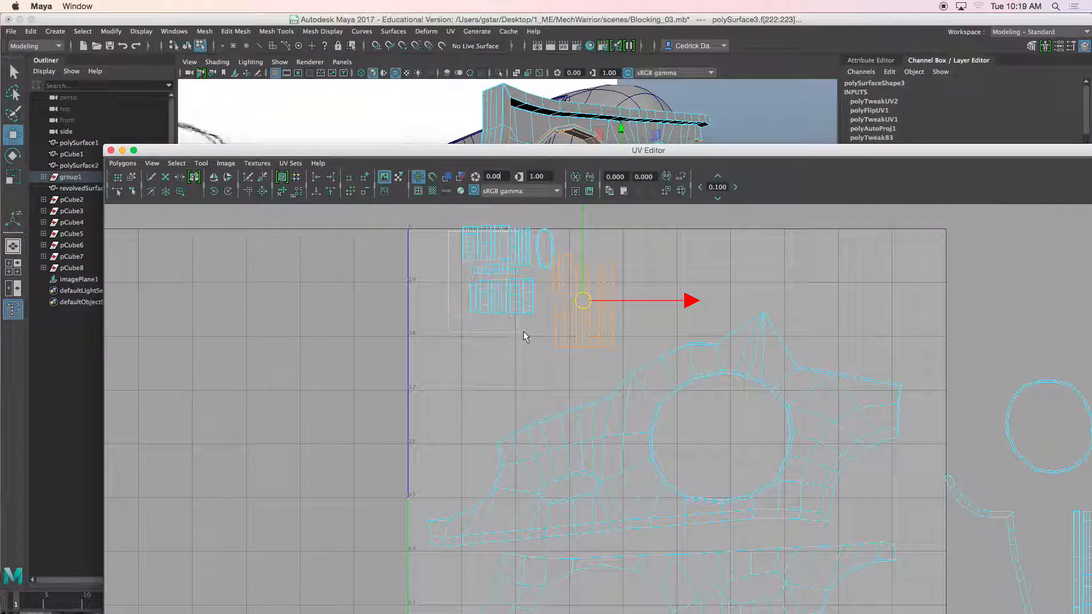
left_click_drag(523, 332, 524, 330)
left_click_drag(514, 273, 510, 303)
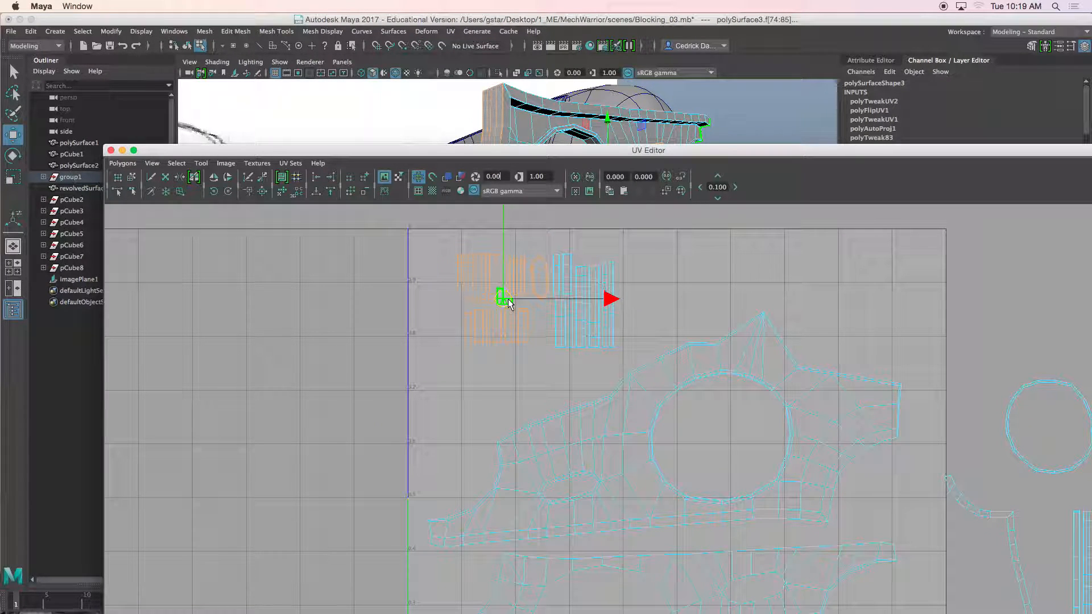
Step: Select all the top shells, scale them down slightly and move them into the top-left corner of the UV space
left_click_drag(621, 356, 621, 356)
key("r")
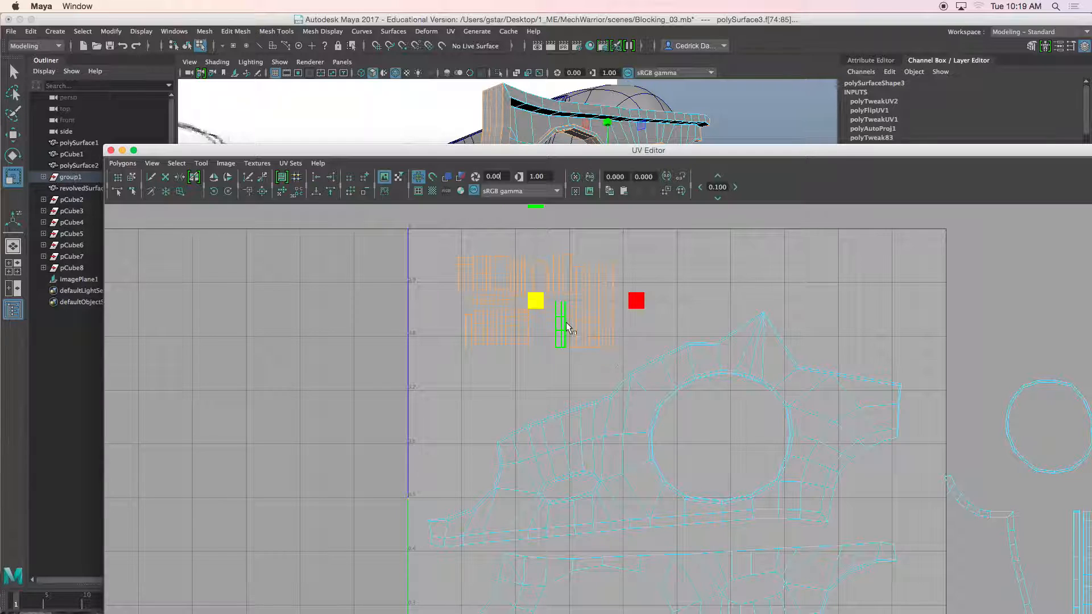
mouse_move(539, 302)
left_mouse_down()
mouse_move(590, 303)
mouse_move(536, 304)
left_mouse_up()
key("w")
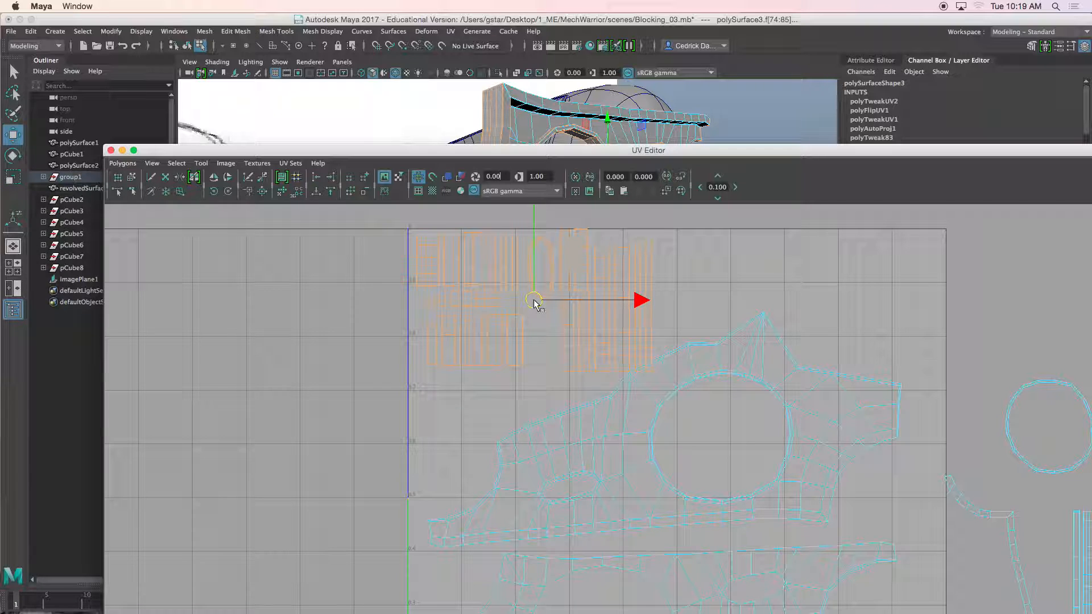
middle_click_drag(535, 302, 553, 286, "alt")
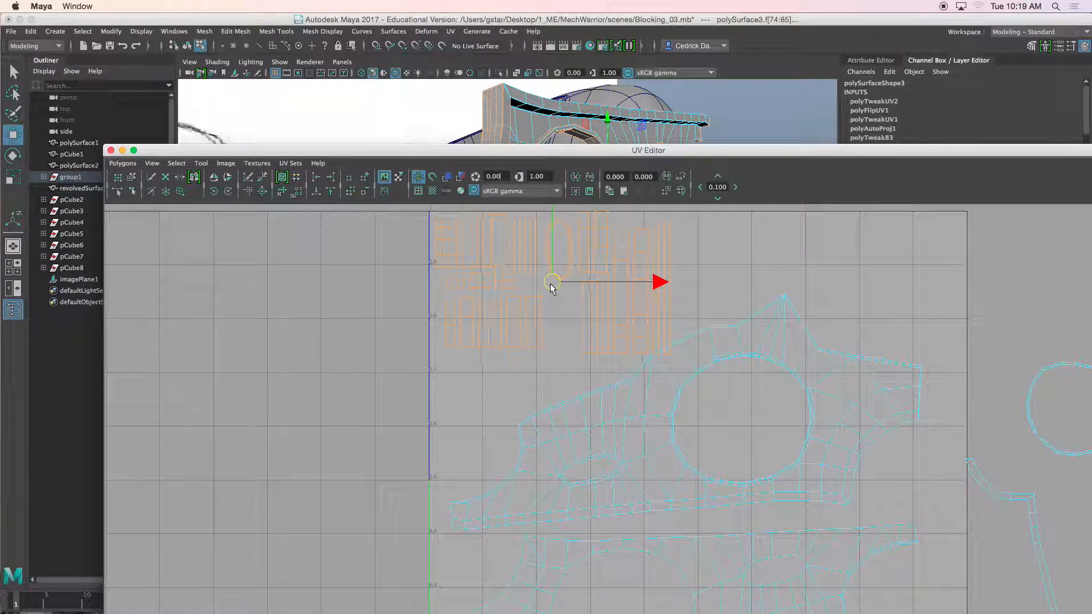
Step: Move a long strip shell down into a new column below the left shell group
left_click_drag(438, 323, 439, 322)
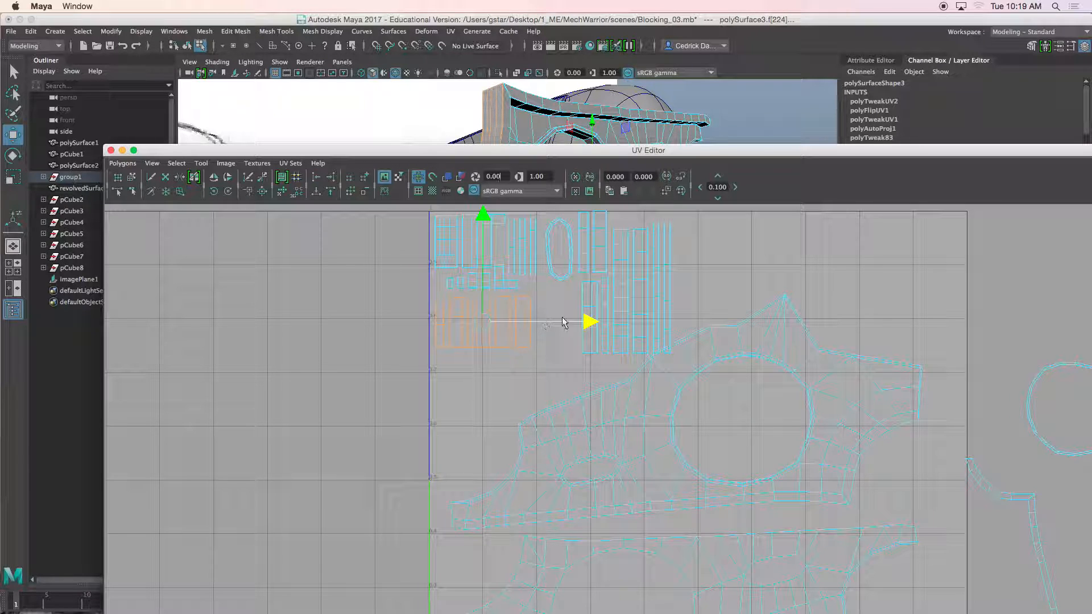
left_click(596, 315)
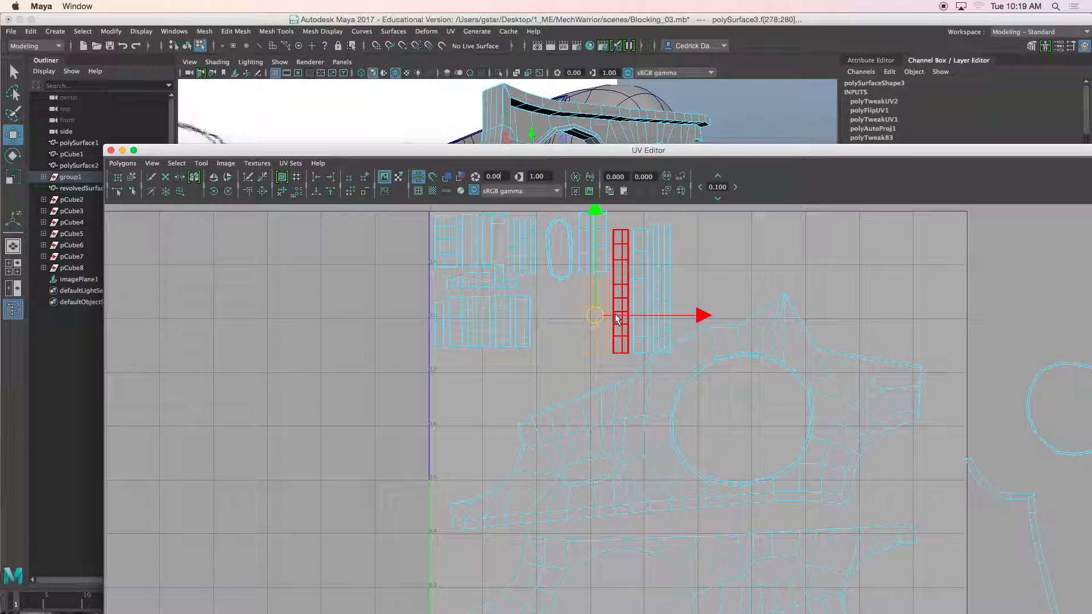
left_click_drag(599, 318, 478, 397)
key("r")
key("e")
key("w")
left_click_drag(451, 288, 451, 297)
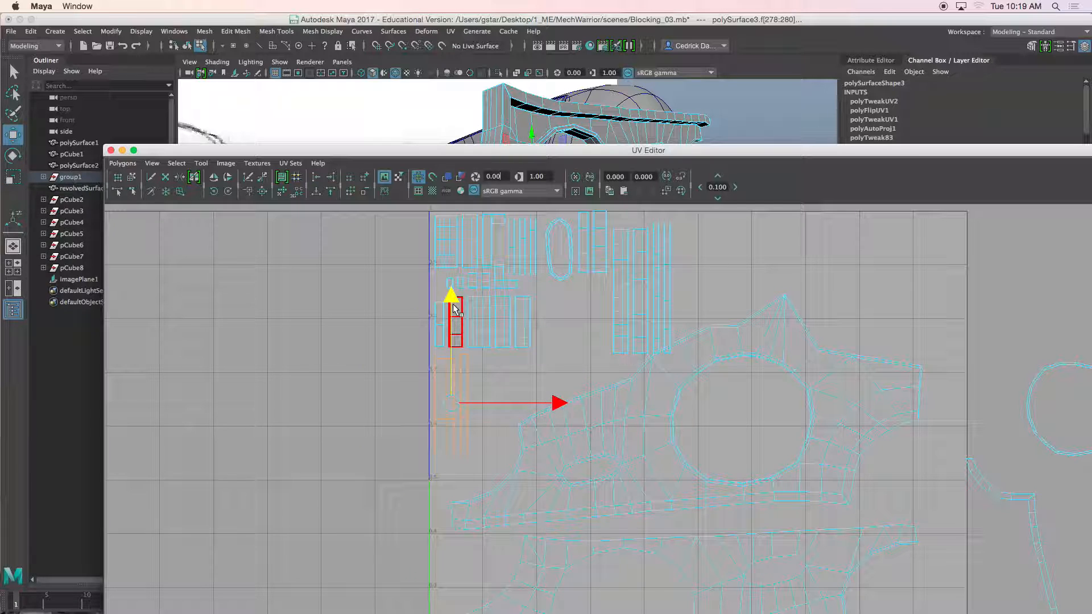
Step: Move another strip shell into the new column below the left shell group
left_click(597, 250)
left_click_drag(595, 242, 519, 412)
key("r")
key("w")
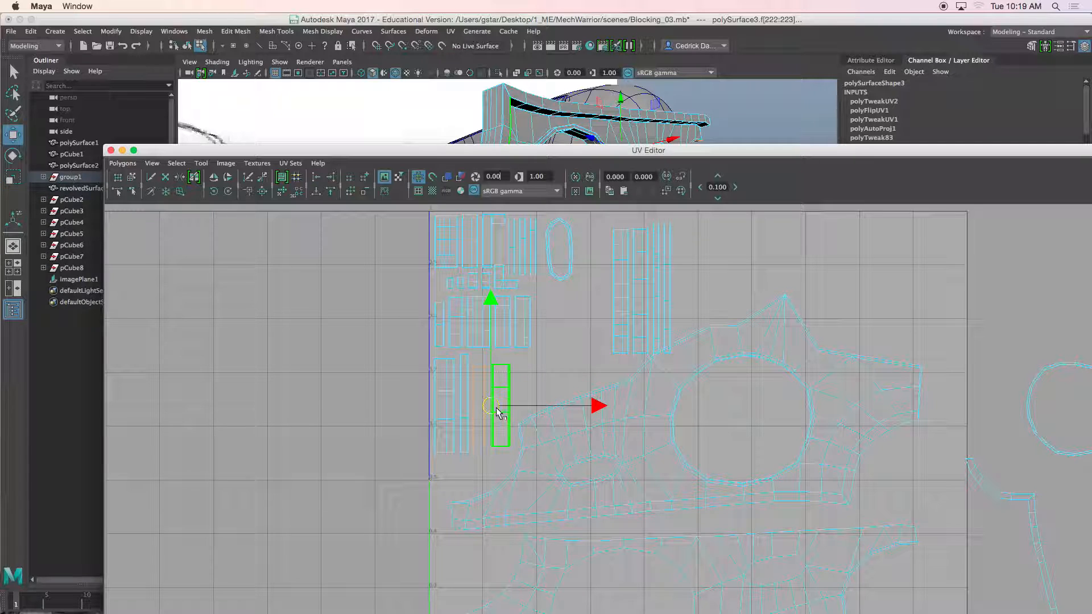
Step: Shrink the small oval shell, rotate it horizontal and place it below the strip stacks
left_click(560, 271)
key("r")
left_click_drag(565, 251, 610, 272)
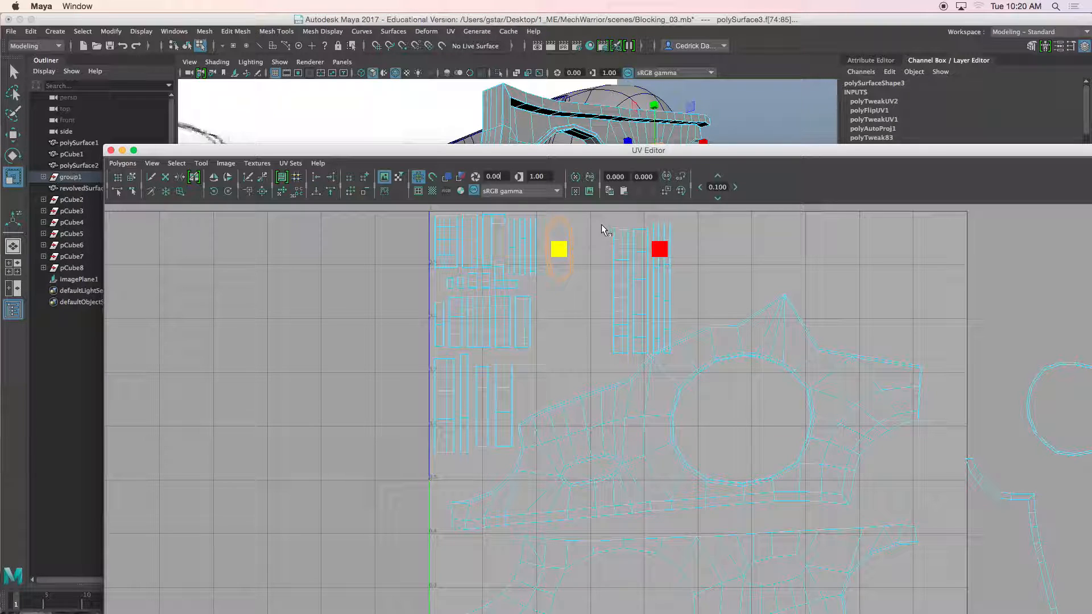
left_click_drag(687, 257, 688, 258)
left_click_drag(644, 290, 566, 289)
key("w")
left_click(560, 221)
left_click_drag(561, 248, 559, 376)
key("e")
left_click_drag(555, 279, 603, 307)
key("w")
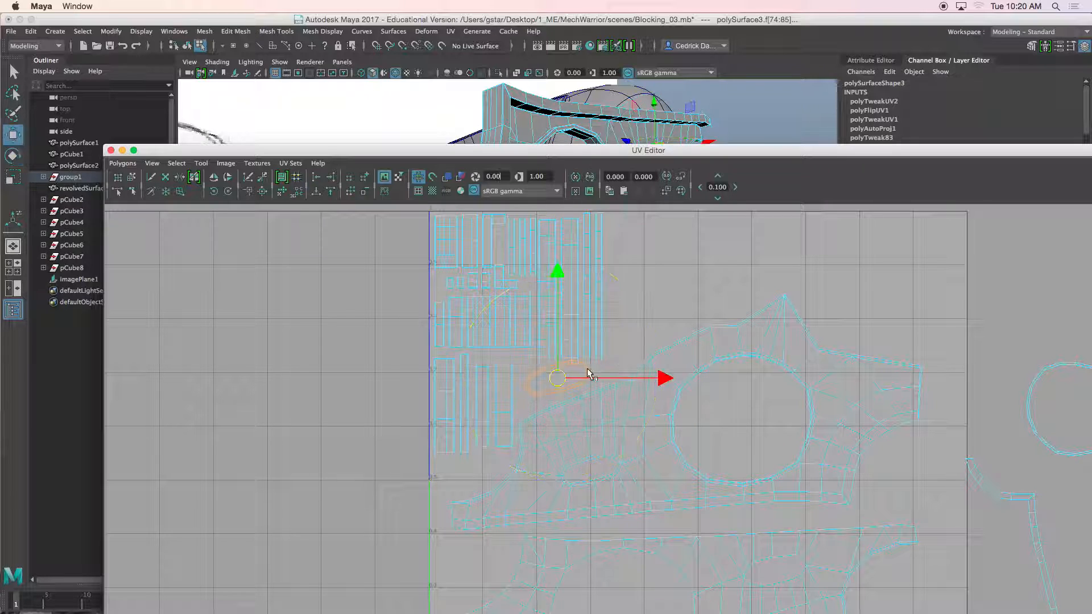
left_click_drag(558, 378, 553, 385)
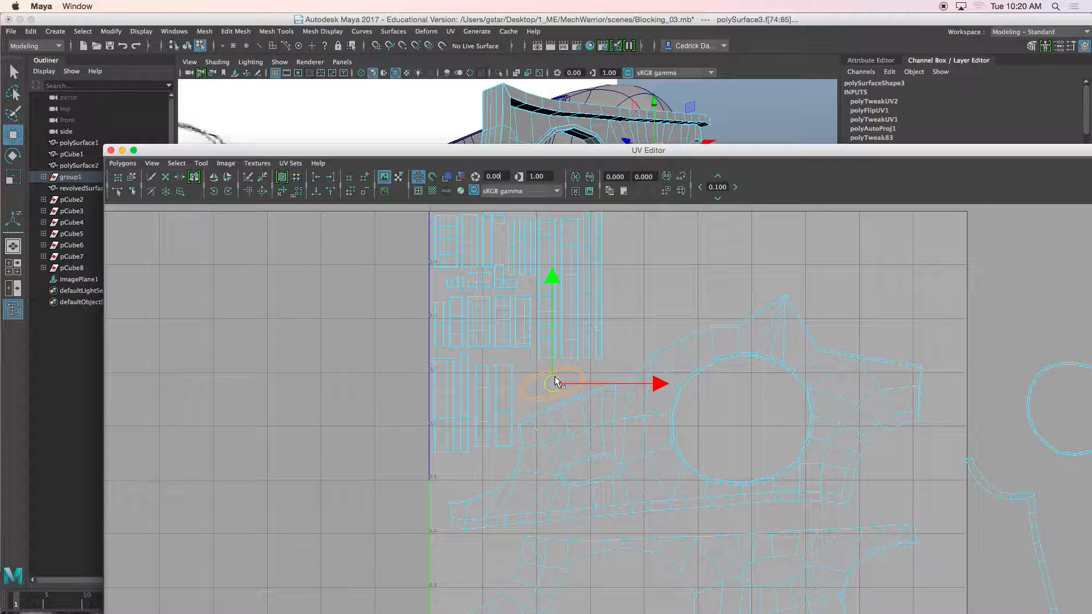
Step: Move the ring shell from outside the UV space into the hole of the upper plate shell
right_click_drag(563, 111, 613, 98)
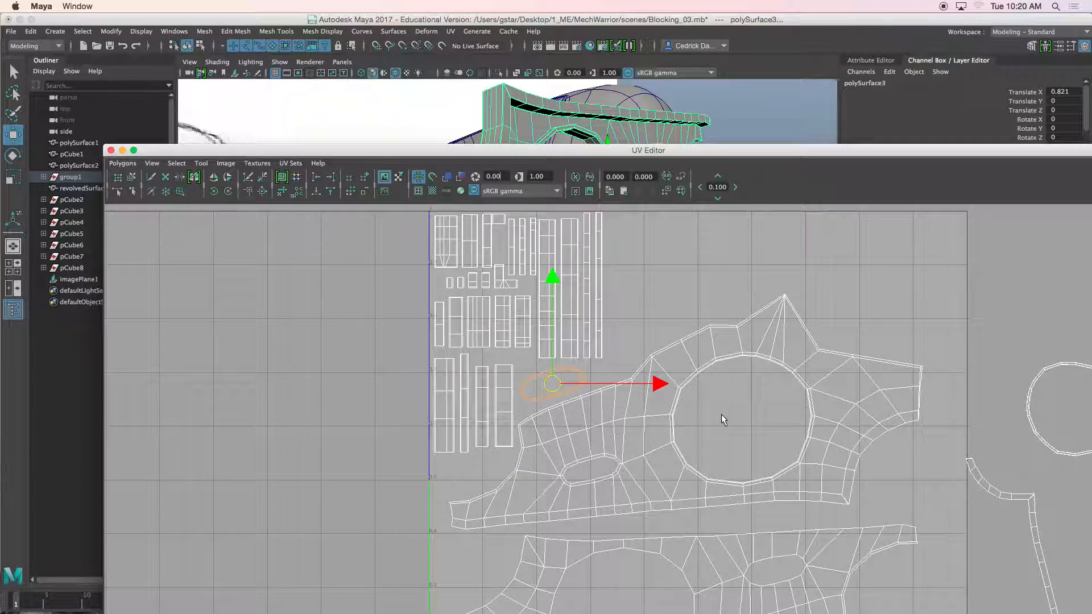
scroll(721, 414, "down", 3)
middle_click_drag(706, 446, 710, 384, "alt")
left_click_drag(674, 152, 646, 102)
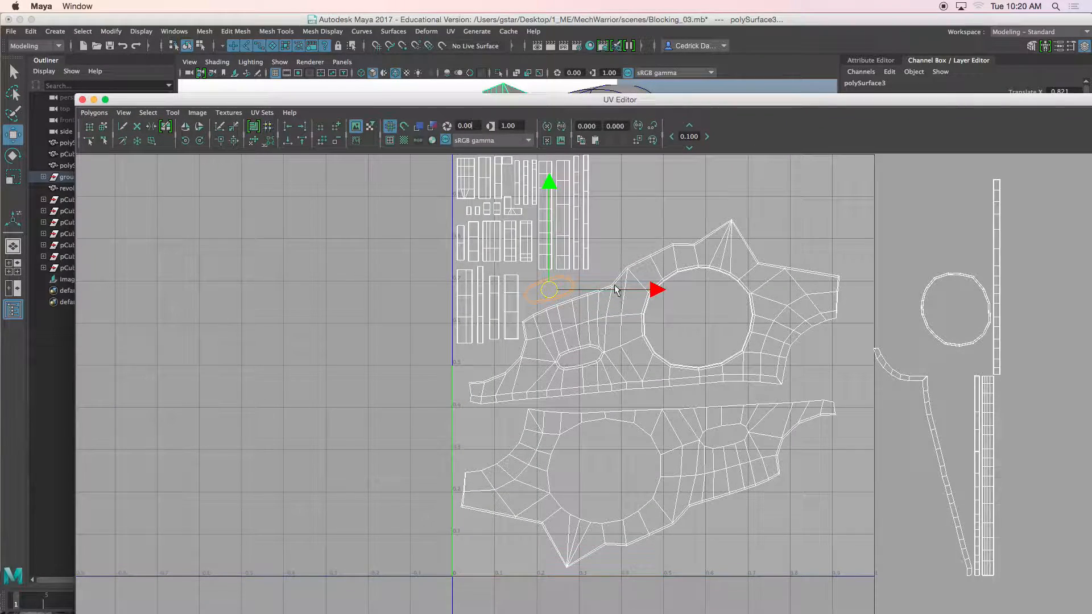
middle_click_drag(620, 335, 538, 398, "alt")
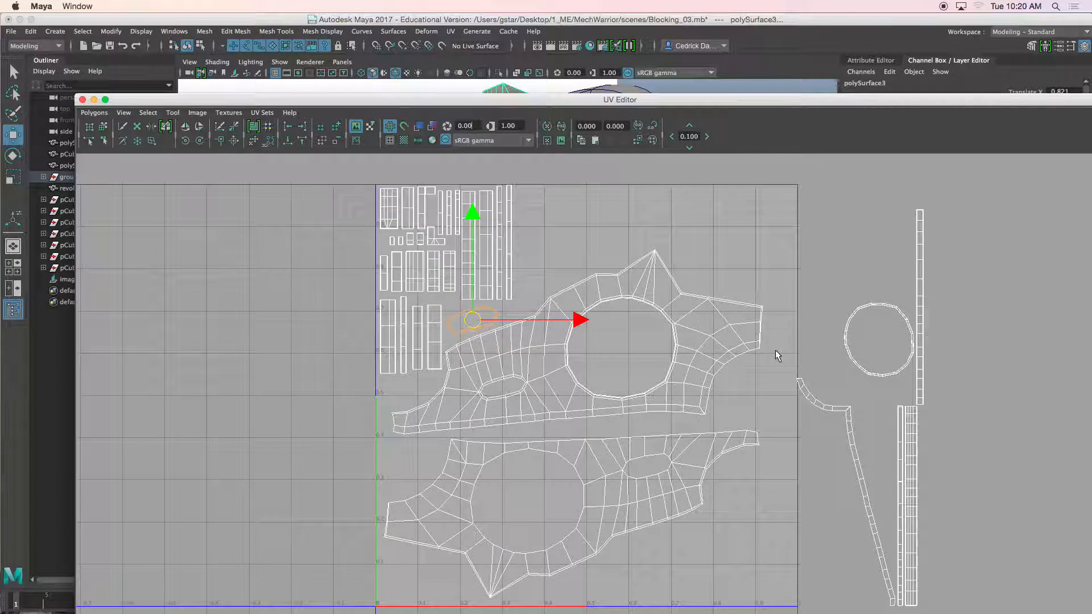
right_click_drag(866, 335, 843, 339)
left_click(866, 341)
left_click_drag(868, 341, 648, 326)
scroll(630, 349, "up", 2)
scroll(629, 349, "up", 1)
Step: Scale the ring shell down so it fits inside the plate shell's hole
key("r")
key("w")
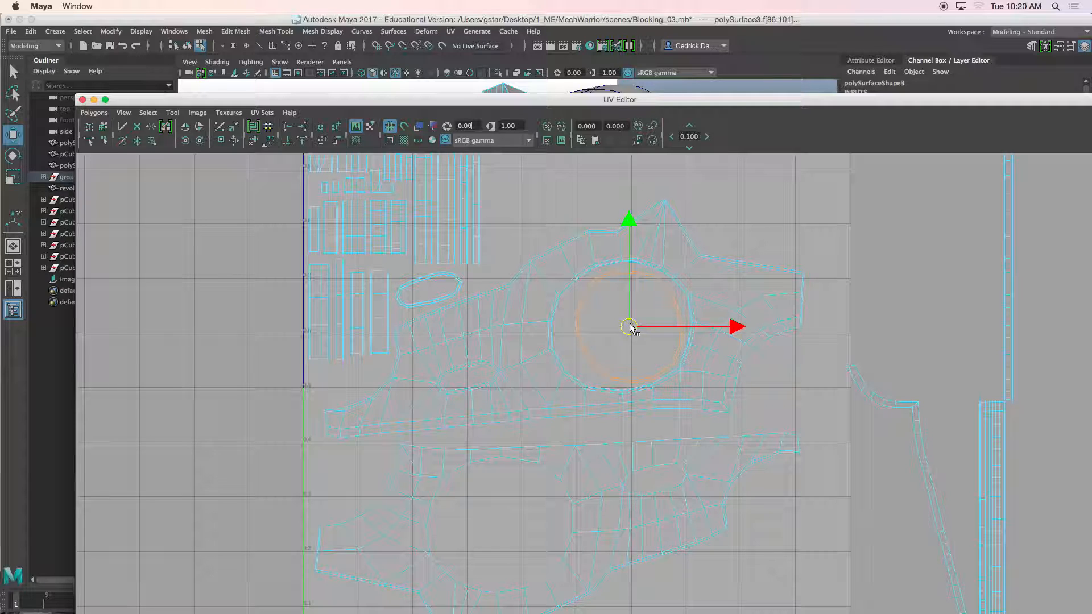
key("e")
key("r")
left_click_drag(623, 325, 624, 325)
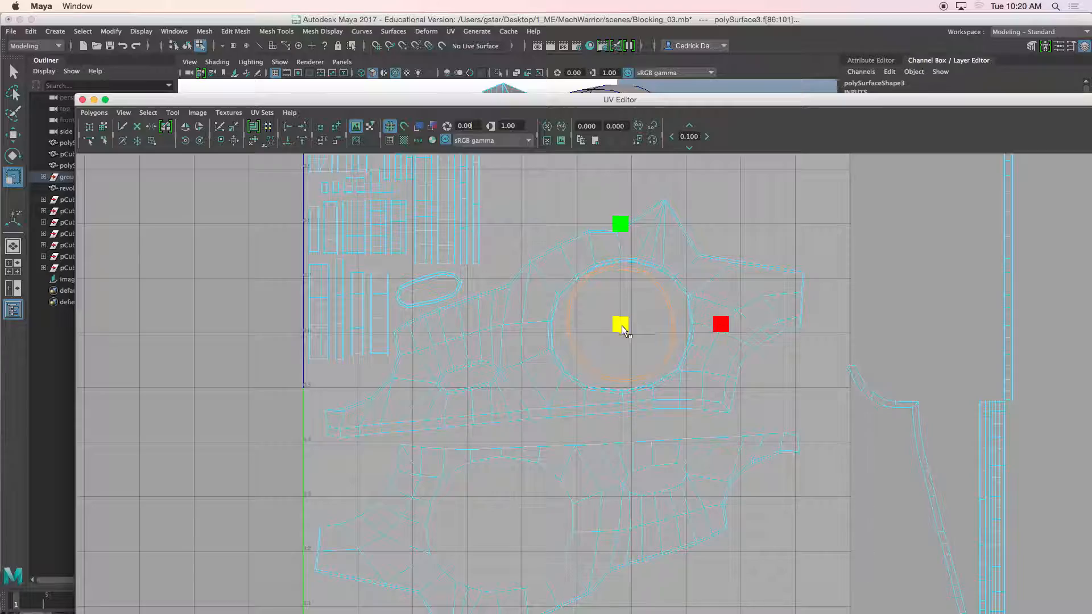
scroll(625, 325, "up", 3)
middle_click_drag(624, 281, 616, 358, "alt")
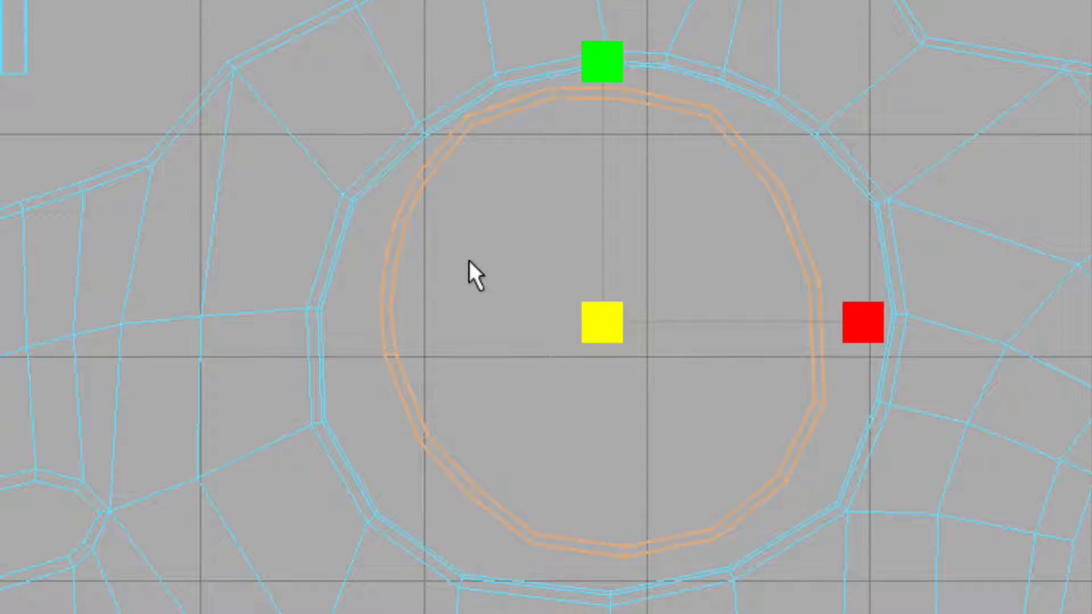
key("e")
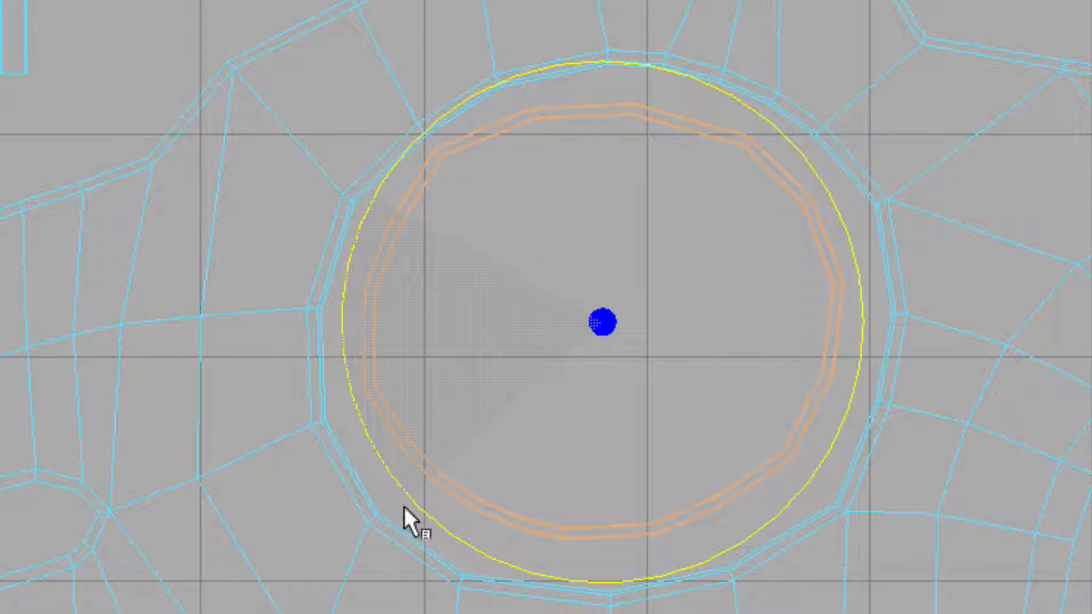
key("r")
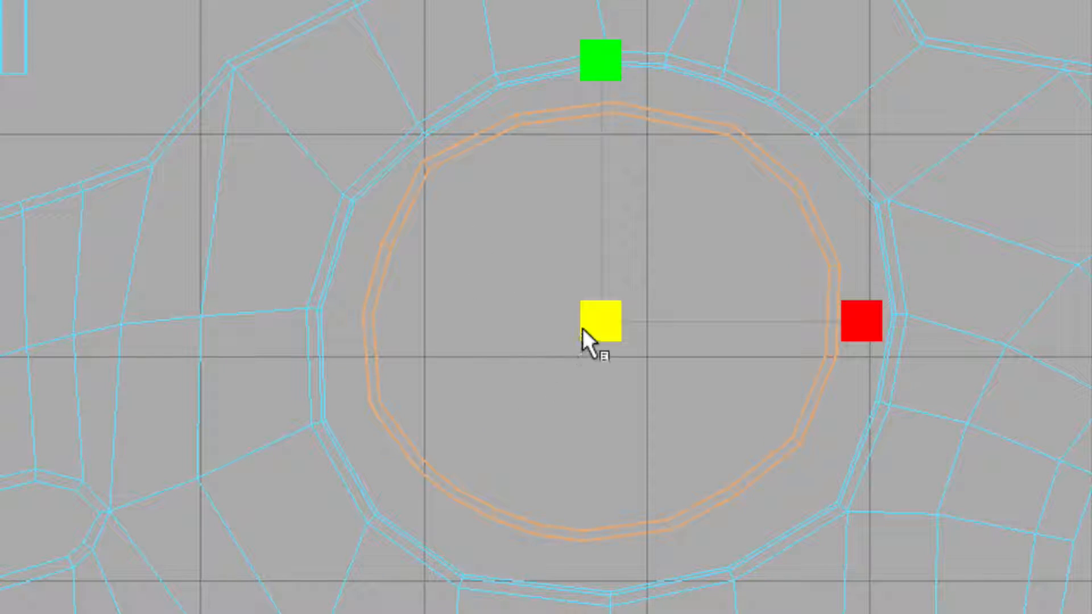
key("w")
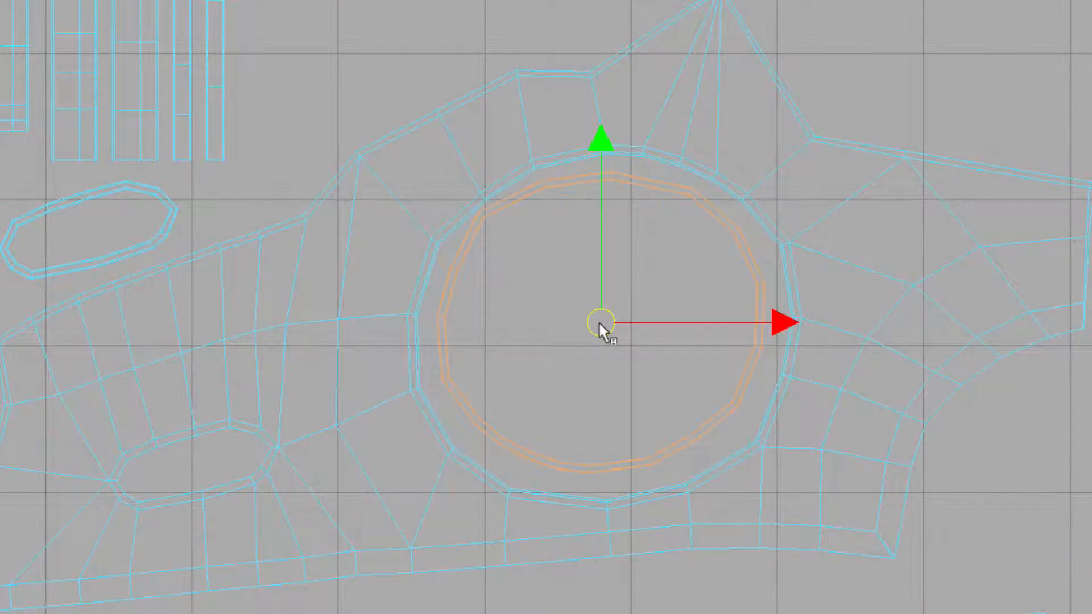
scroll(611, 350, "down", 5)
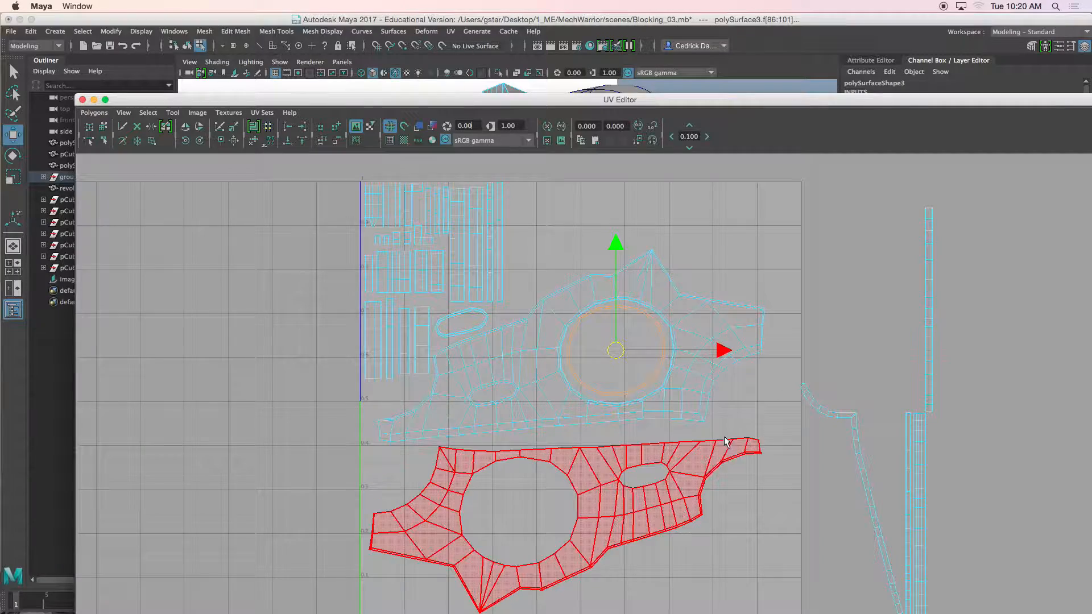
Step: Move the lower plate shell upward and flip it
middle_click_drag(727, 444, 736, 346, "alt")
left_click(666, 401)
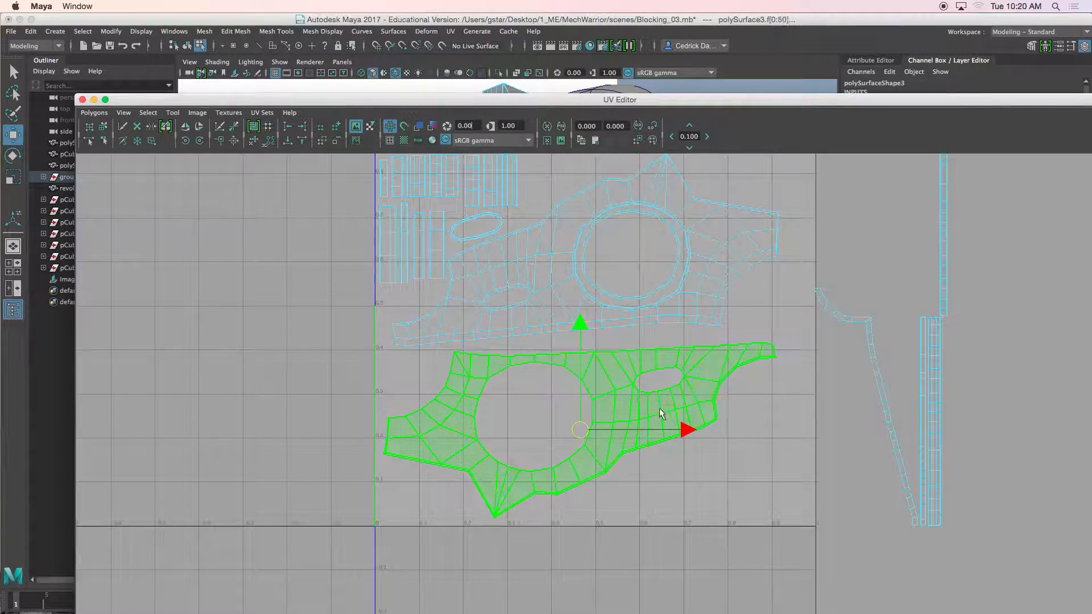
left_click(199, 131)
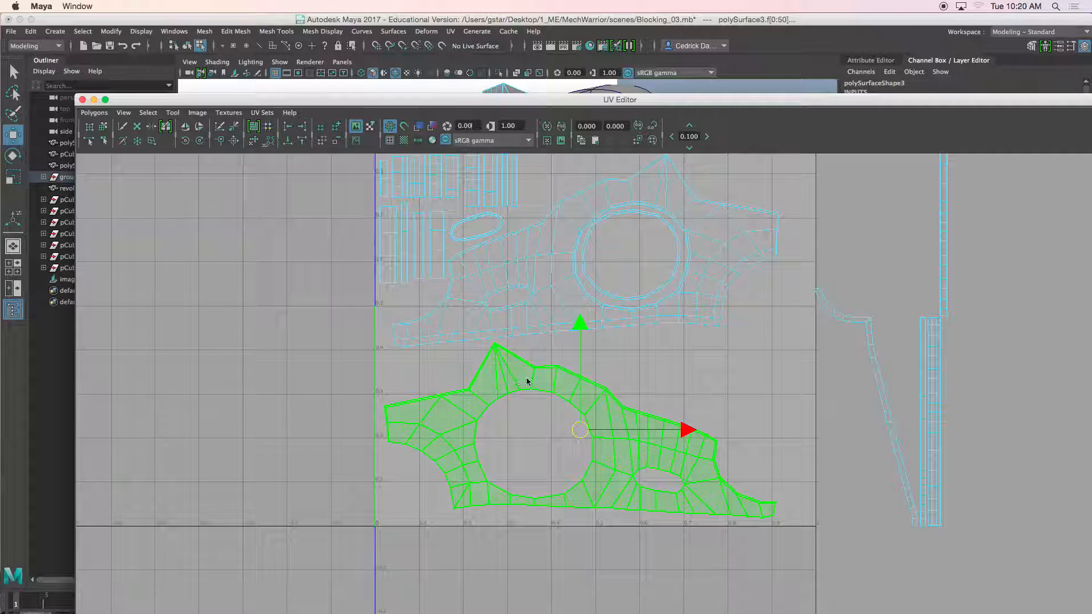
left_click_drag(584, 435, 580, 440)
Step: Move the upper plate shell to the right side of the UV space and rotate it upright
left_click(526, 335)
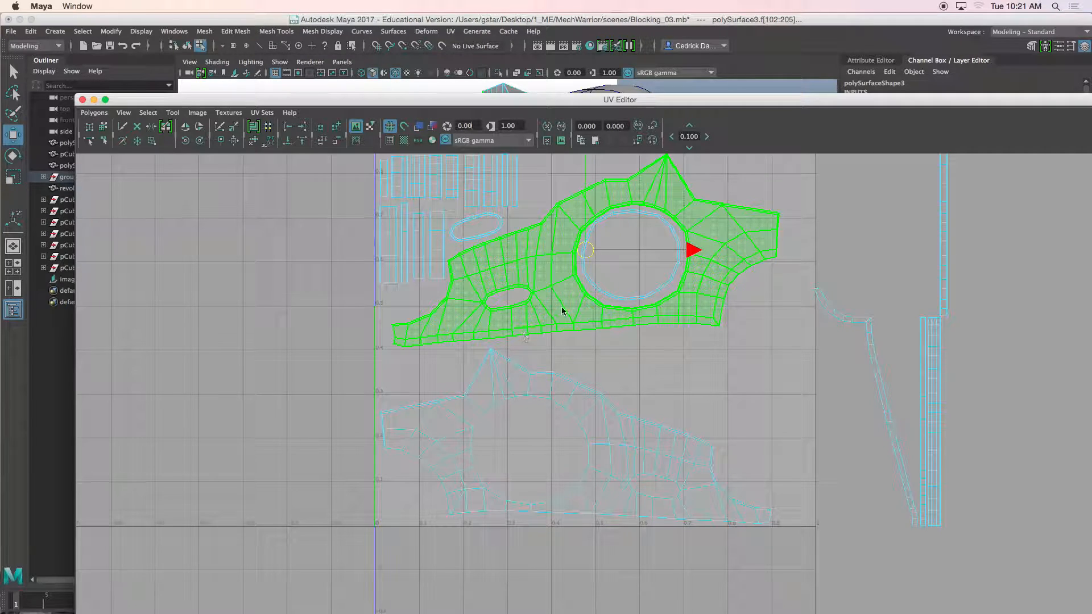
middle_click_drag(617, 285, 572, 319, "alt")
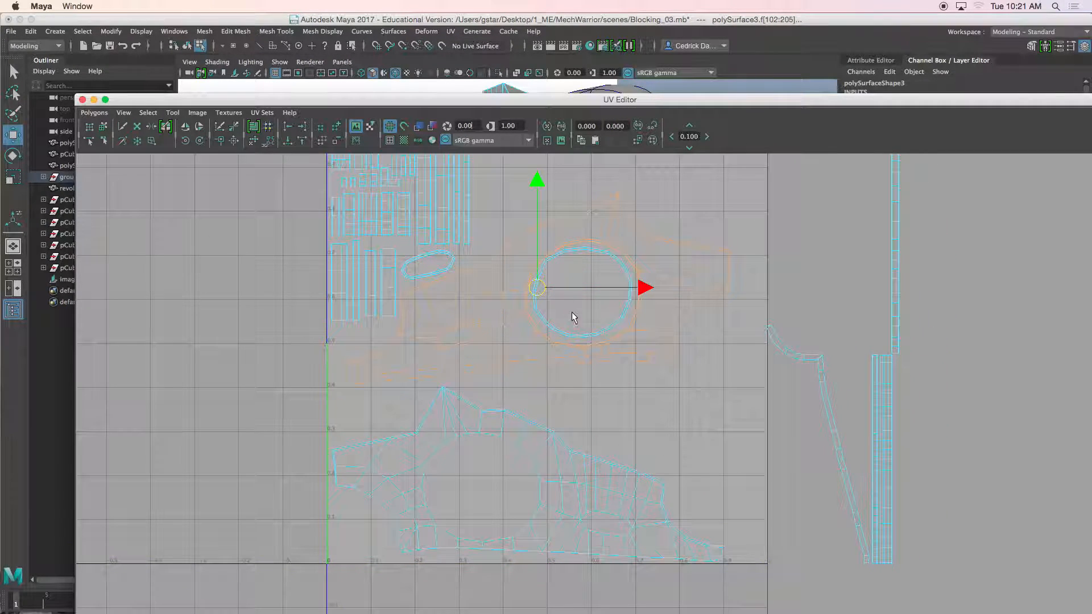
left_click_drag(536, 296, 617, 371)
key("e")
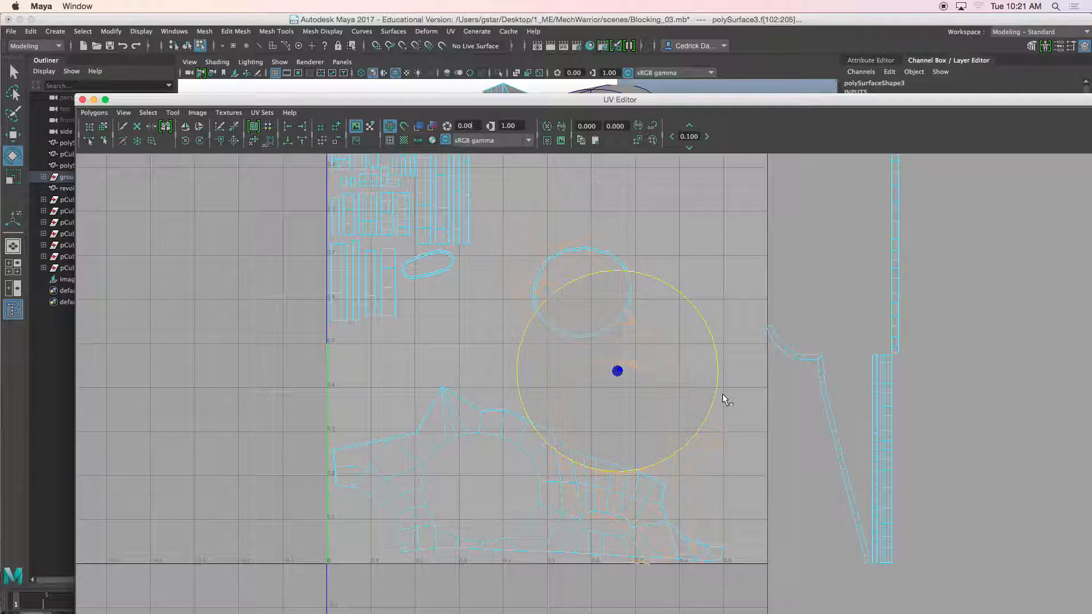
left_click(196, 127)
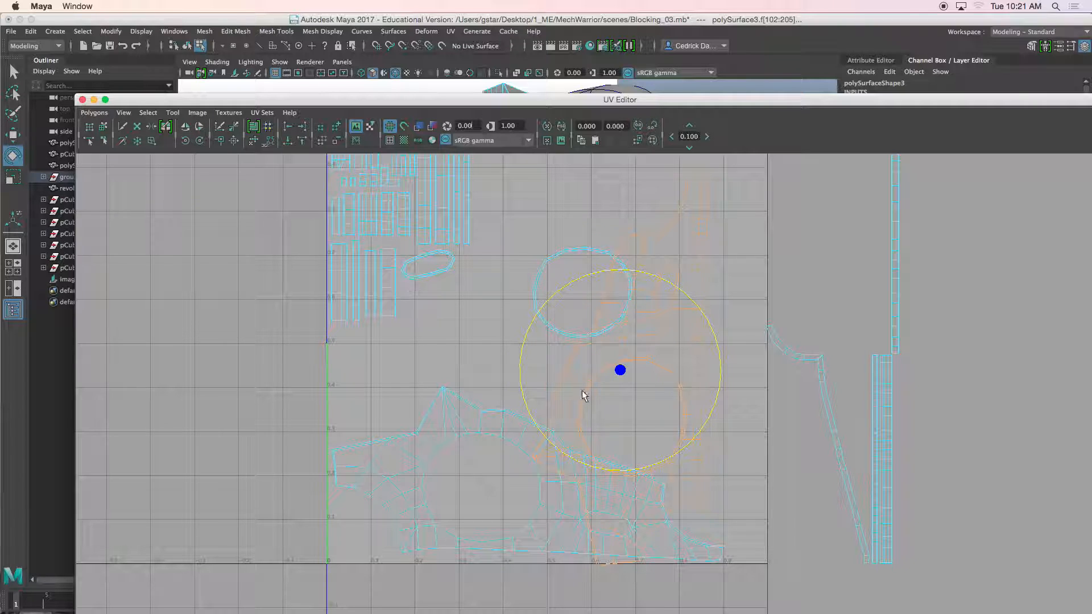
key("w")
left_click_drag(622, 370, 685, 301)
middle_click_drag(685, 300, 675, 365, "alt")
left_click_drag(675, 364, 671, 354)
middle_click_drag(667, 405, 671, 343, "alt")
Step: Select the loose circular ring shell and move it slightly lower in the UV space
left_click(604, 501)
left_click_drag(523, 482, 501, 448)
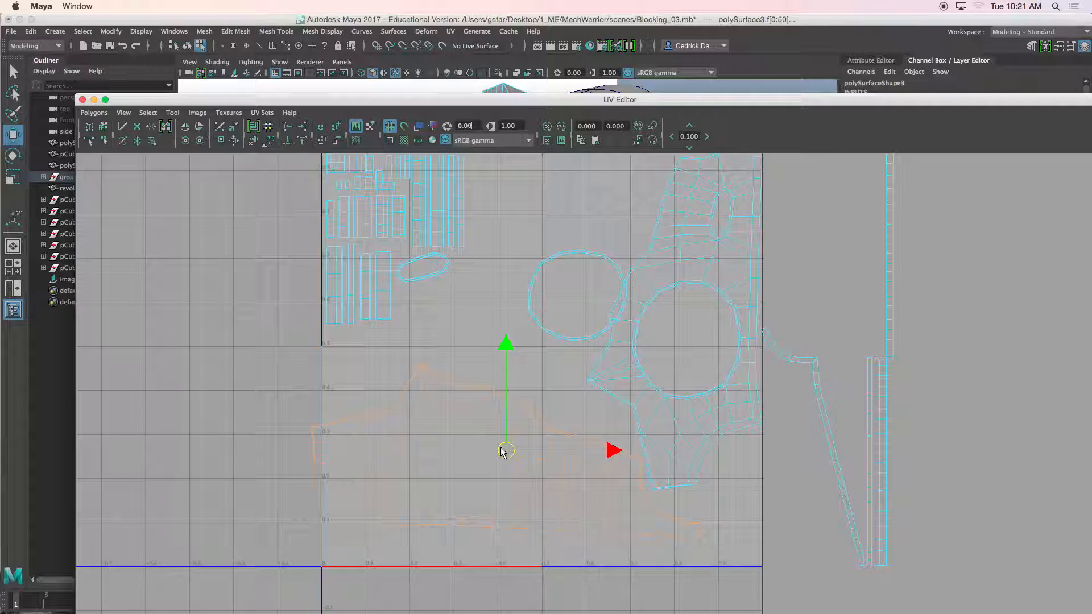
left_click(654, 381, "shift")
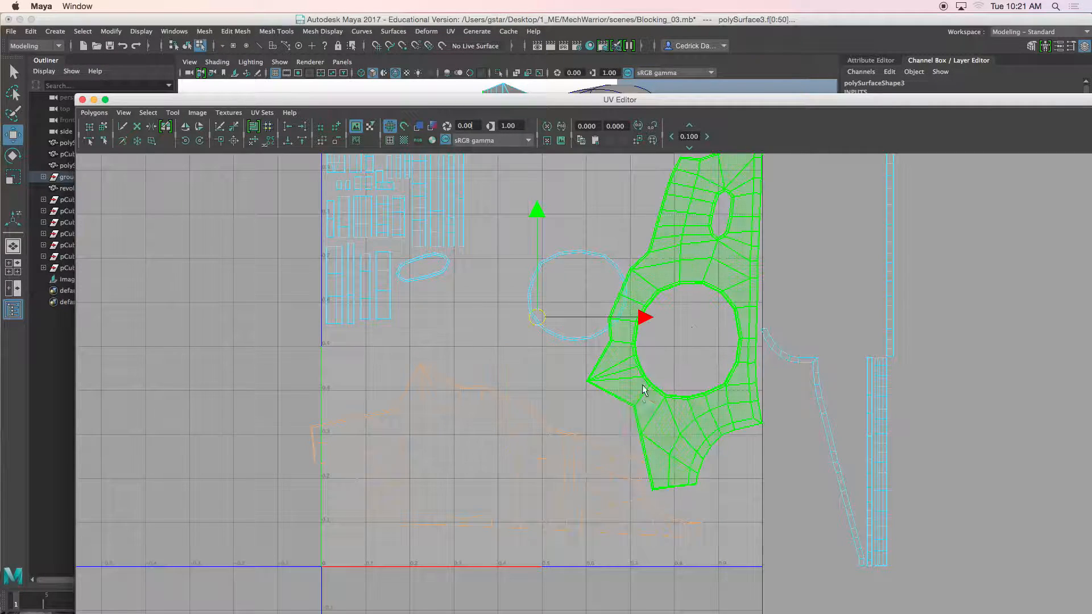
key("r")
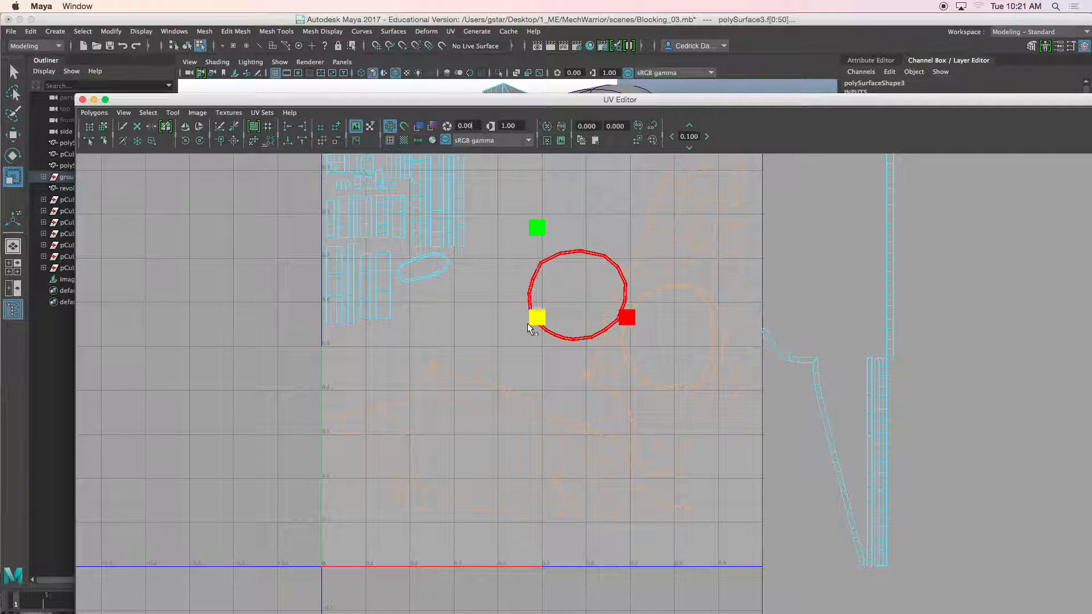
key("w")
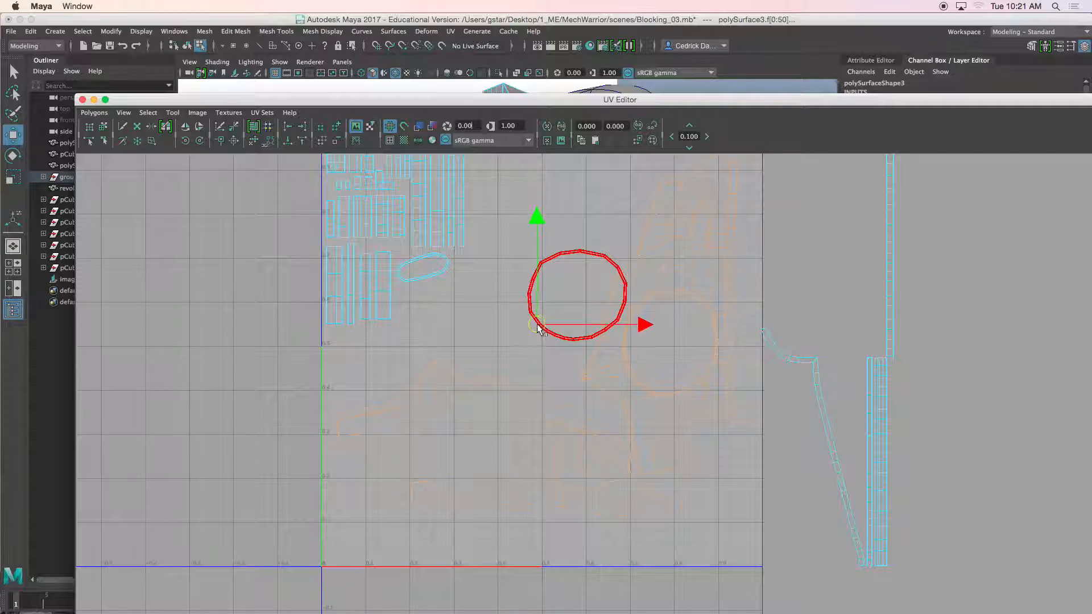
key("r")
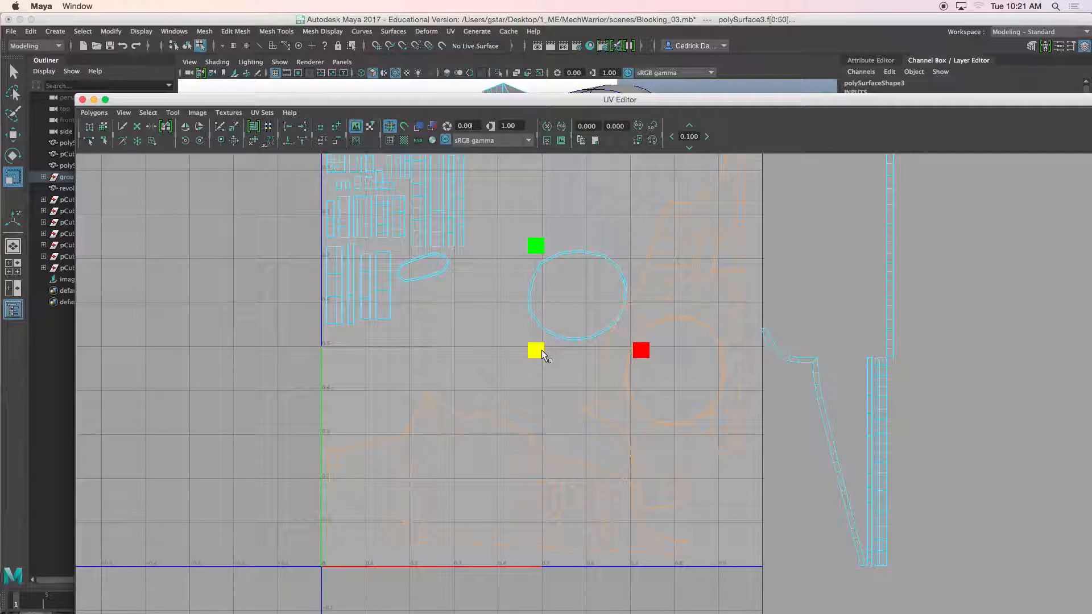
key("w")
middle_click_drag(541, 349, 547, 397, "alt")
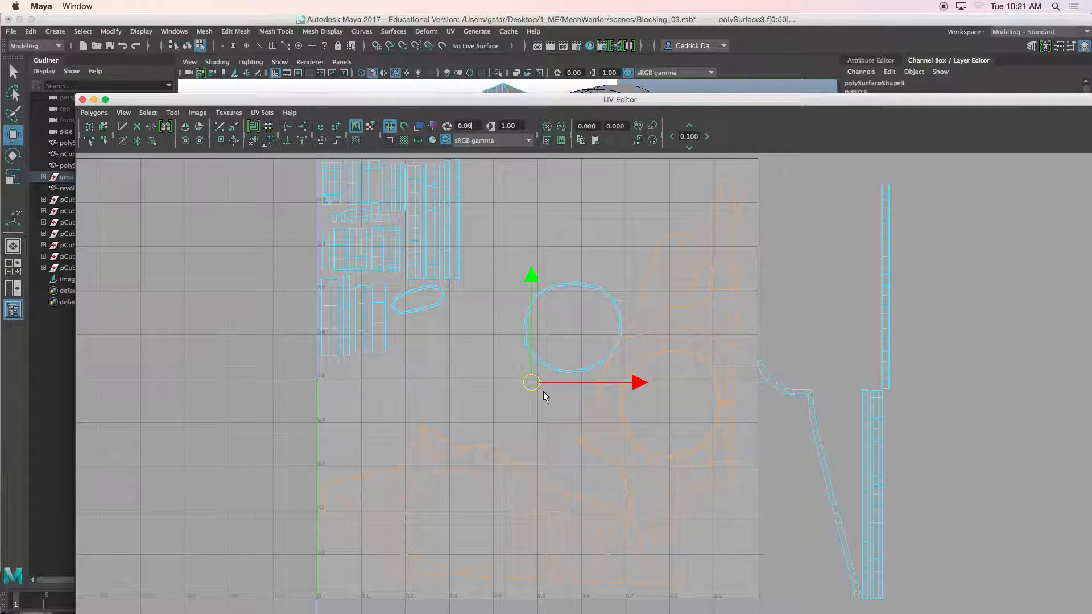
Step: Select the circular ring shell and scale it up
left_click(627, 441)
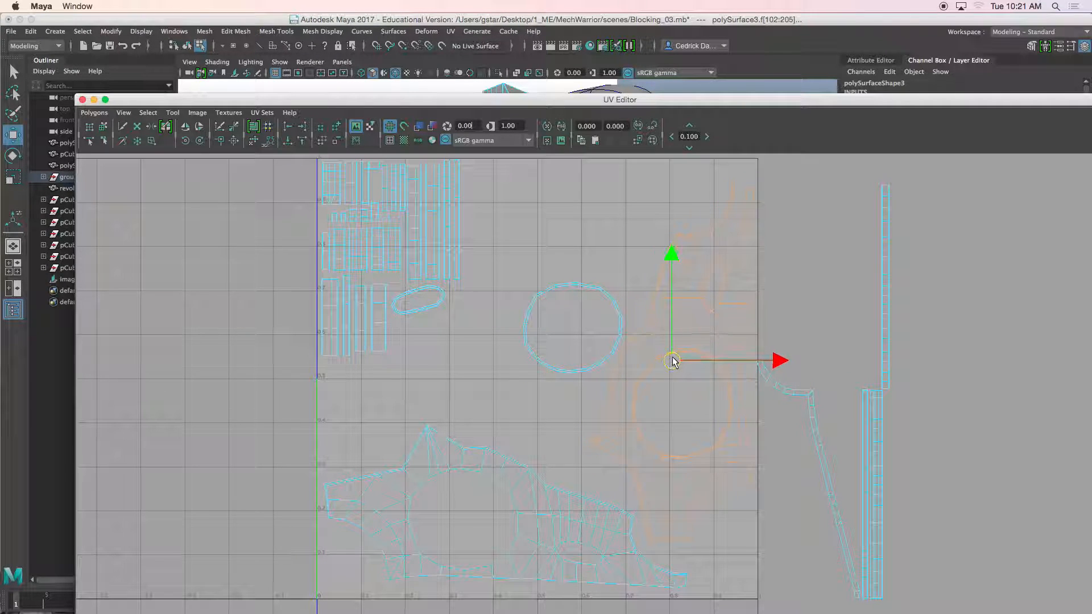
left_click(577, 318)
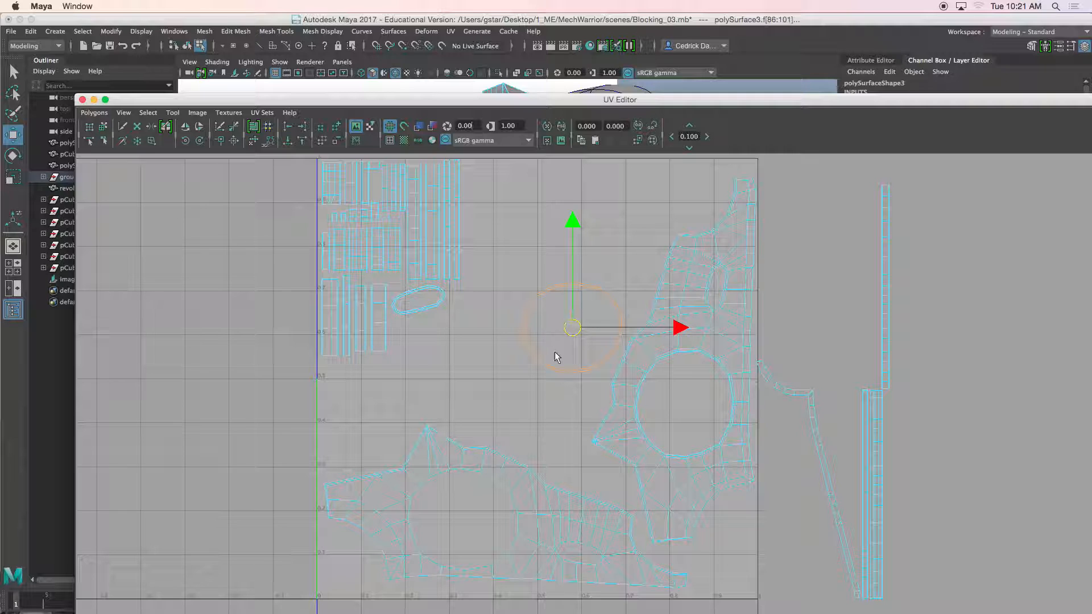
key("r")
left_click_drag(576, 329, 610, 207)
Step: Move the vertical strip shell from outside the UV space to beside the ring shell
key("w")
left_click(886, 334)
left_click_drag(895, 333, 535, 271)
Step: Select the curved strip shell and move it from outside into the UV space near the stacked strips
left_click(884, 495)
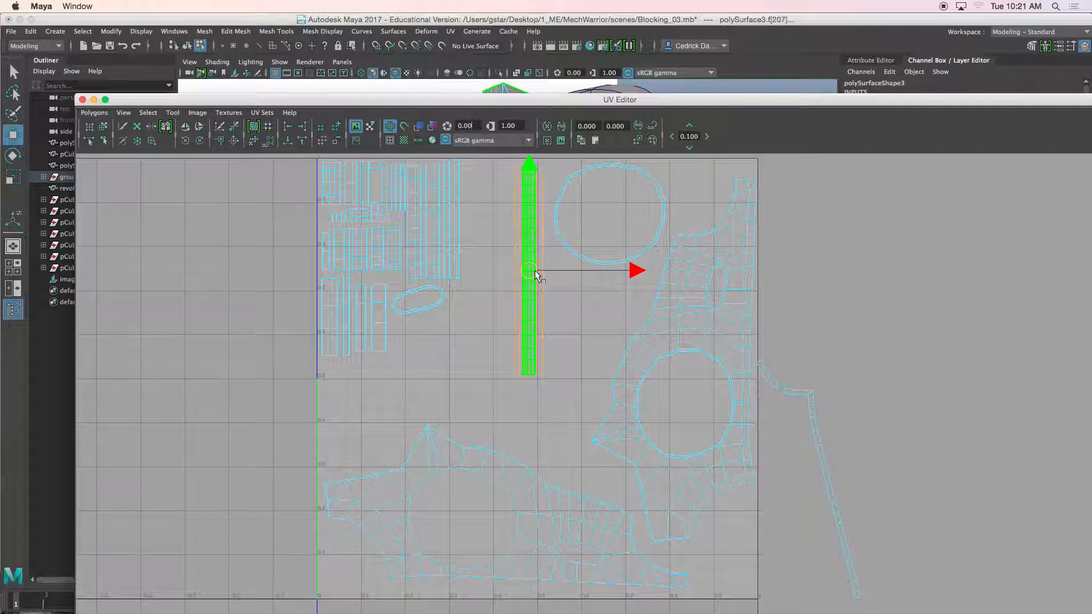
left_click(658, 361)
left_click(829, 442)
left_click_drag(812, 480, 473, 256)
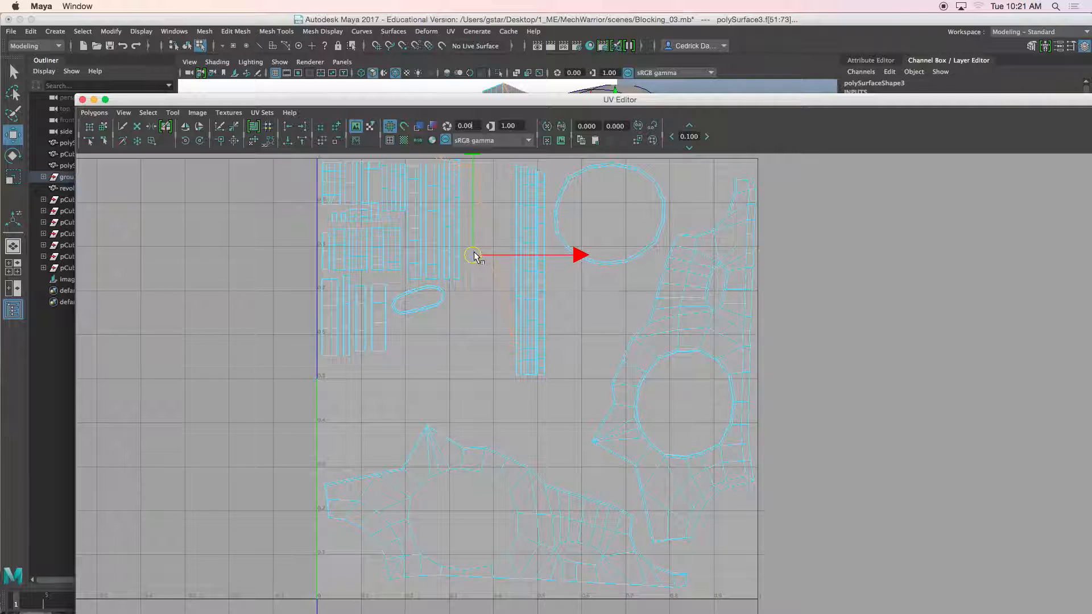
middle_click_drag(474, 256, 453, 297, "alt")
Step: Nudge the large ring shell slightly to the right
left_click(581, 253)
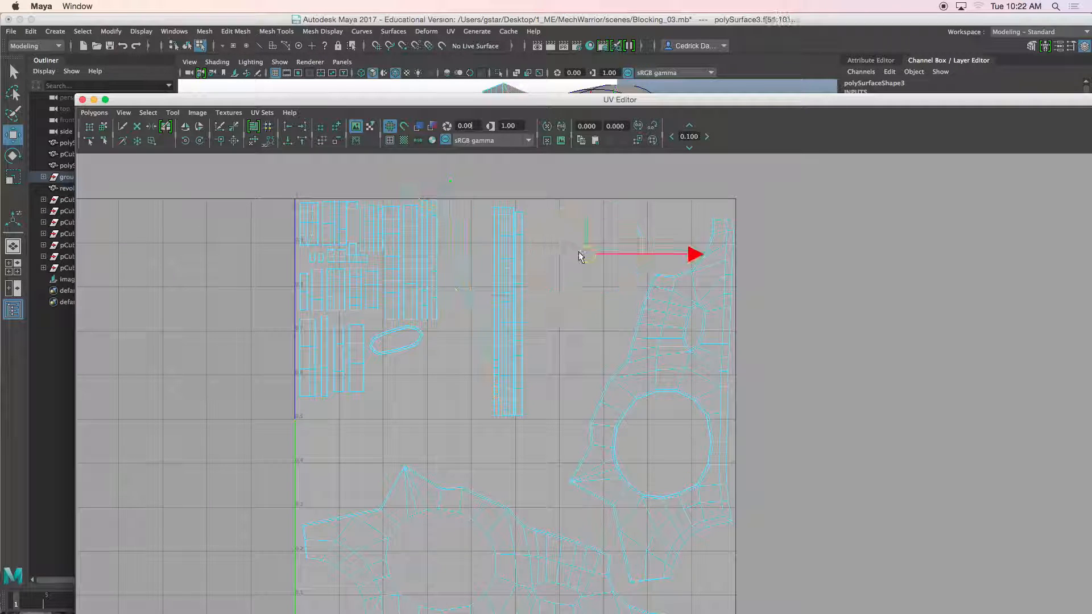
left_click_drag(589, 257, 598, 255)
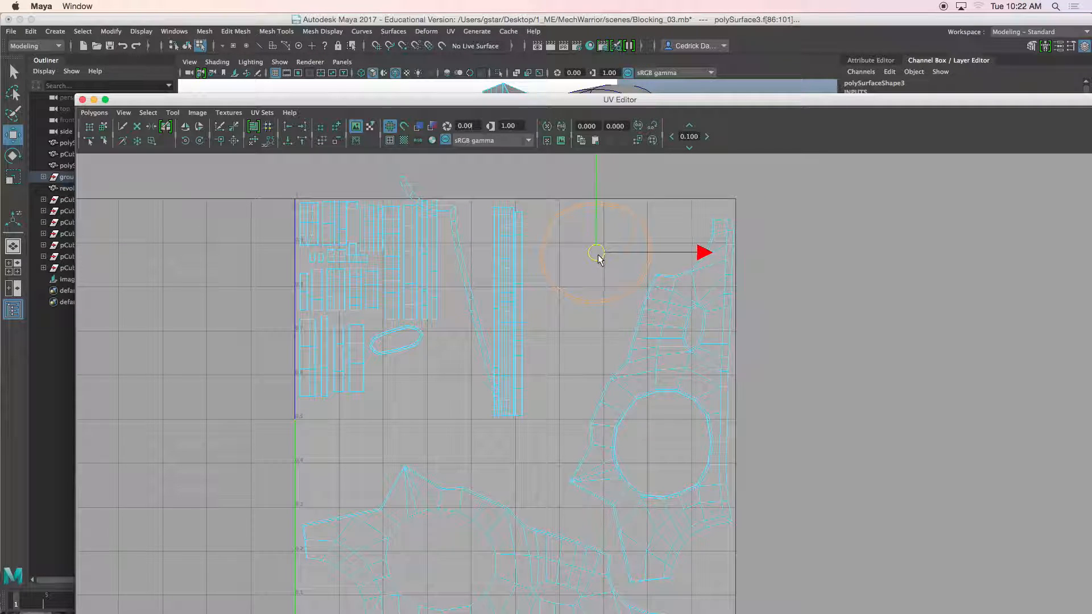
Step: Move the stacked strip shells downward and rotate them diagonally between the ring and plate shells
left_click(515, 301)
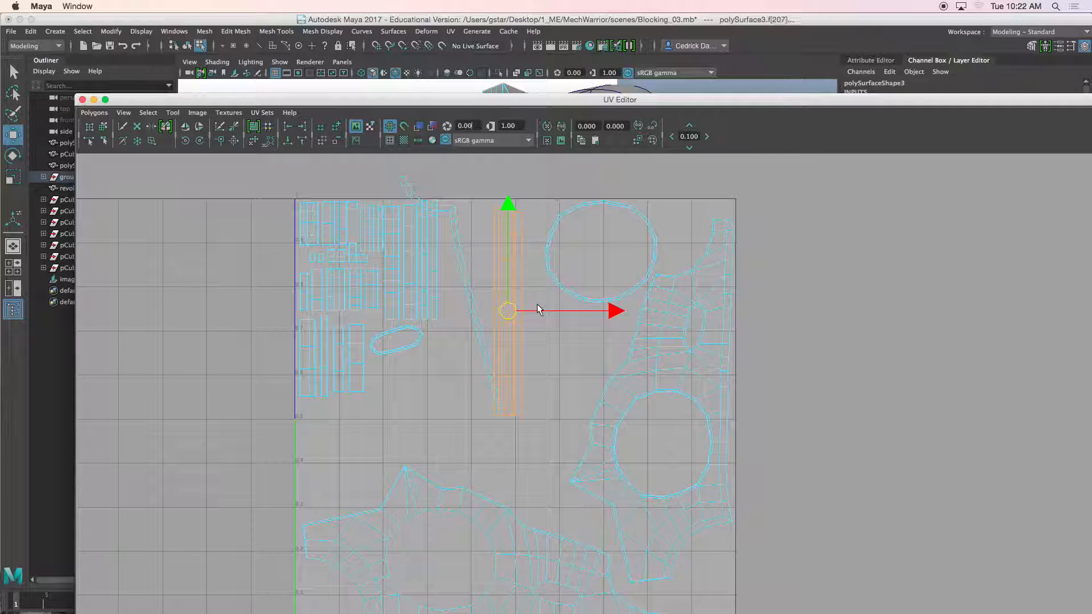
left_click_drag(515, 322, 567, 407)
key("e")
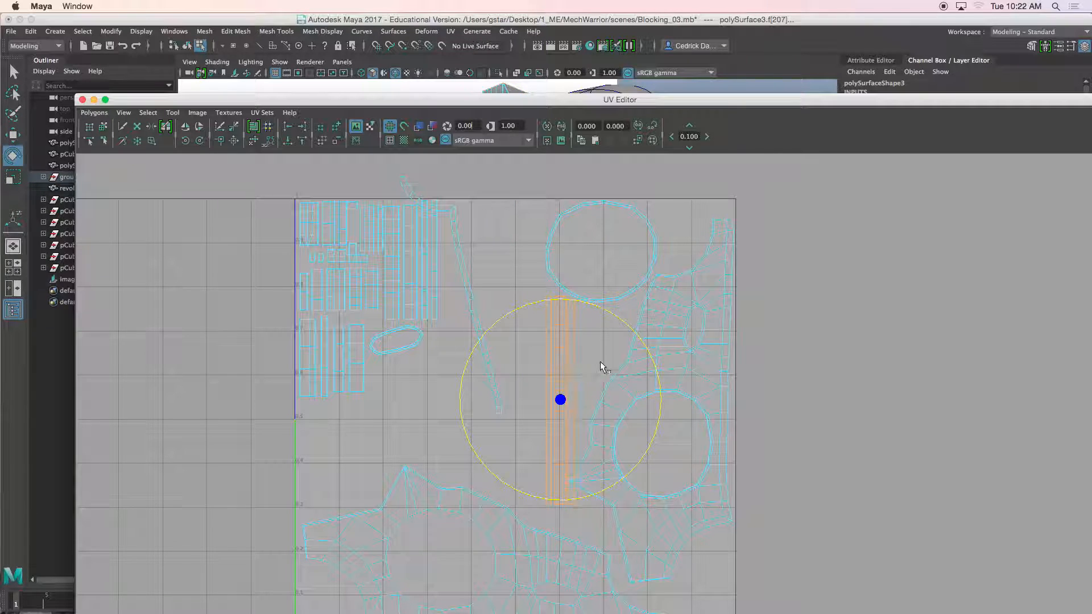
left_click_drag(625, 323, 641, 346)
key("w")
left_click_drag(568, 395, 574, 412)
left_click(480, 333)
left_click_drag(450, 296, 492, 357)
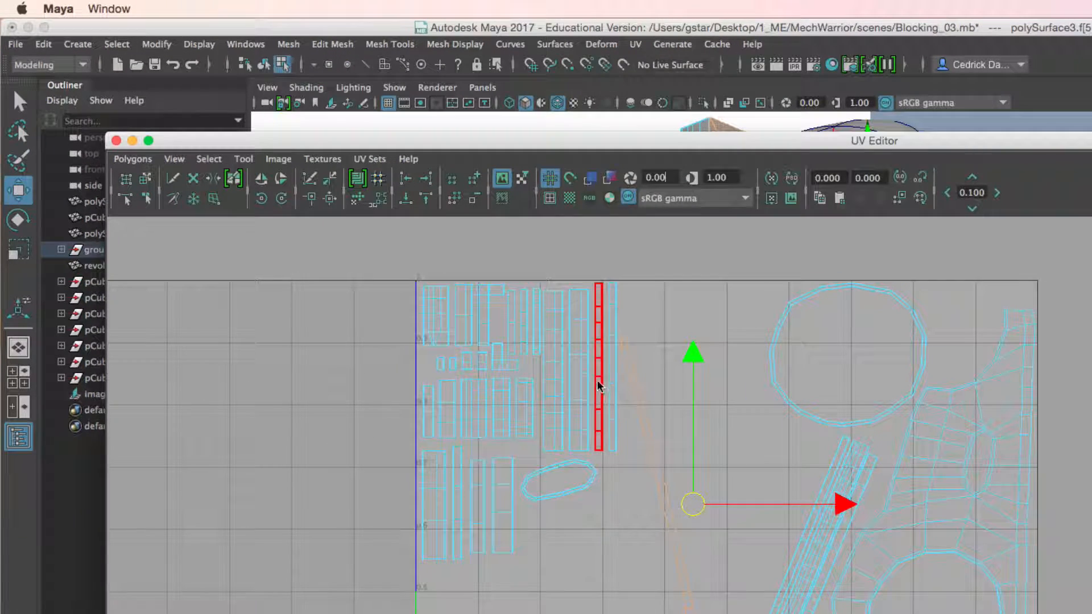
middle_click_drag(817, 610, 784, 458, "alt")
left_click_drag(663, 400, 663, 426)
middle_click_drag(663, 425, 654, 393, "alt")
scroll(654, 393, "down", 1)
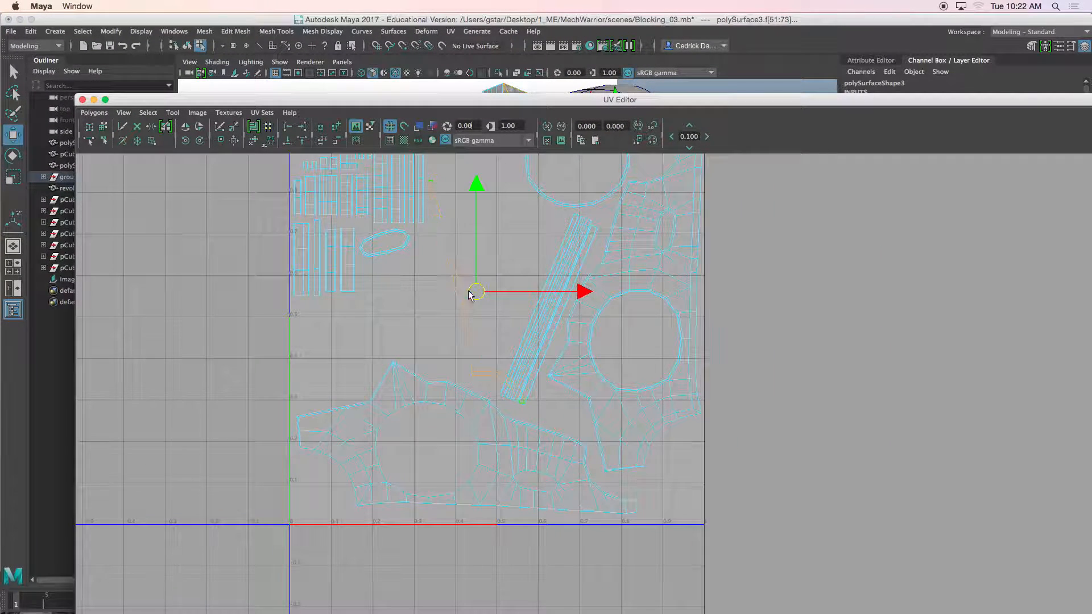
Step: Rotate the curved strip shell and move it alongside the diagonal strip shells
left_click_drag(470, 293, 483, 308)
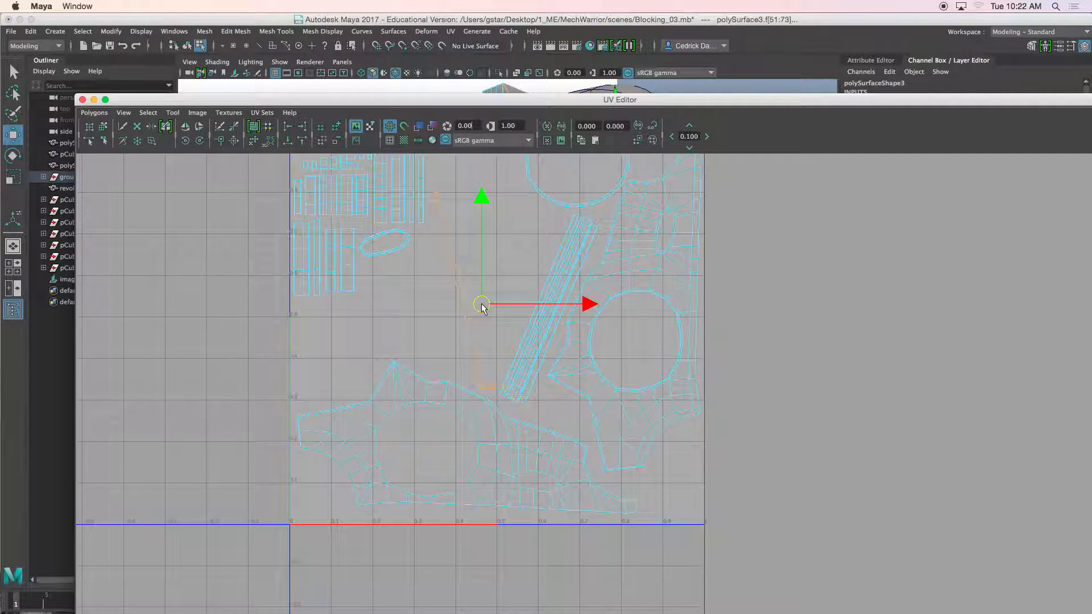
key("e")
left_click_drag(517, 215, 556, 239)
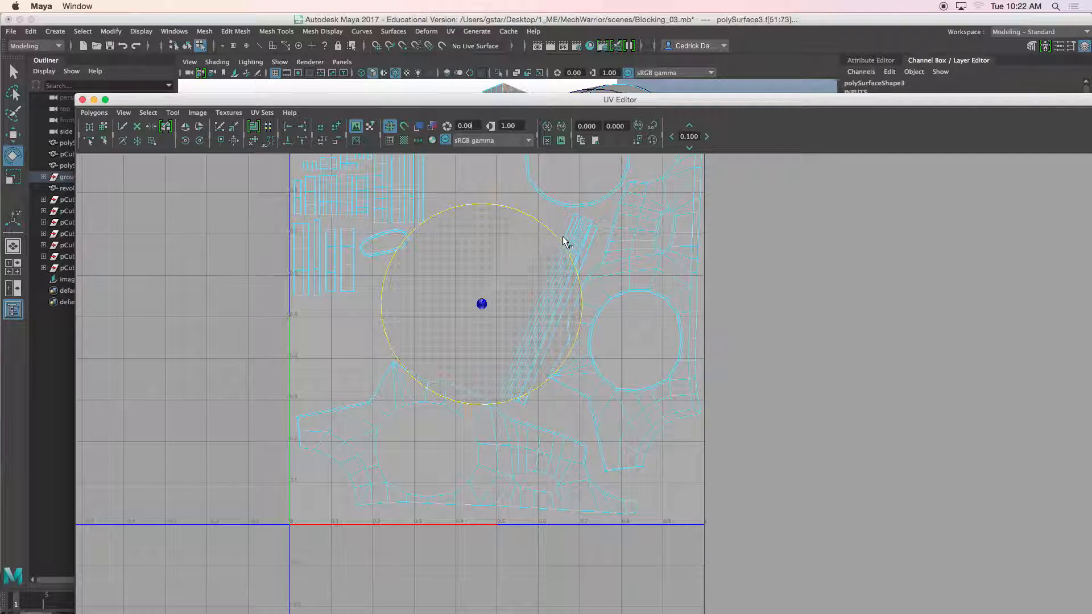
key("w")
left_click_drag(494, 315, 524, 333)
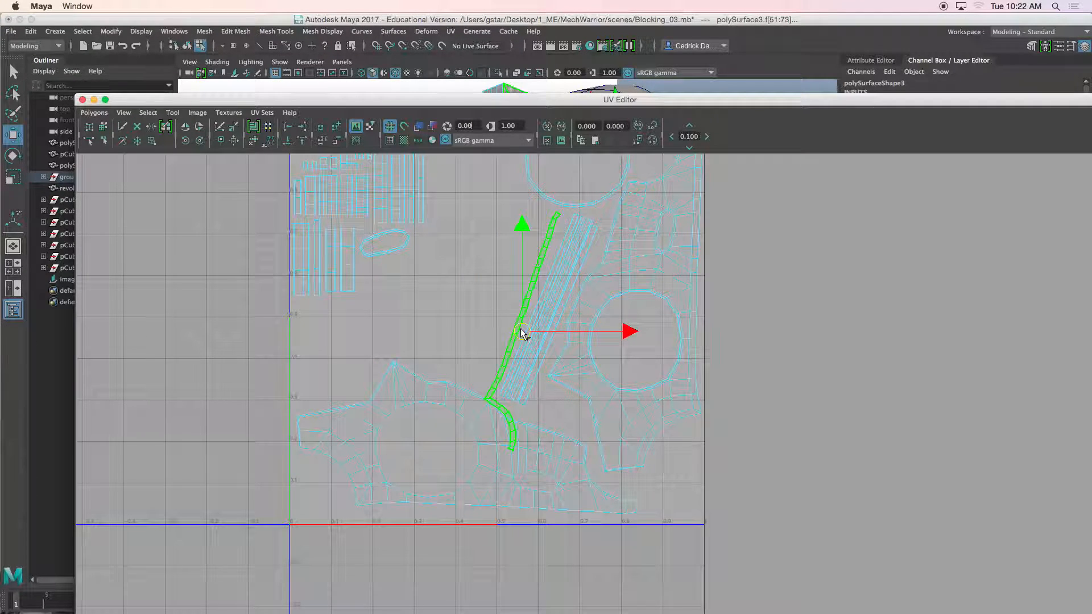
Step: Fine-tune the curved strip shell's position next to the diagonal strips
scroll(517, 395, "up", 3)
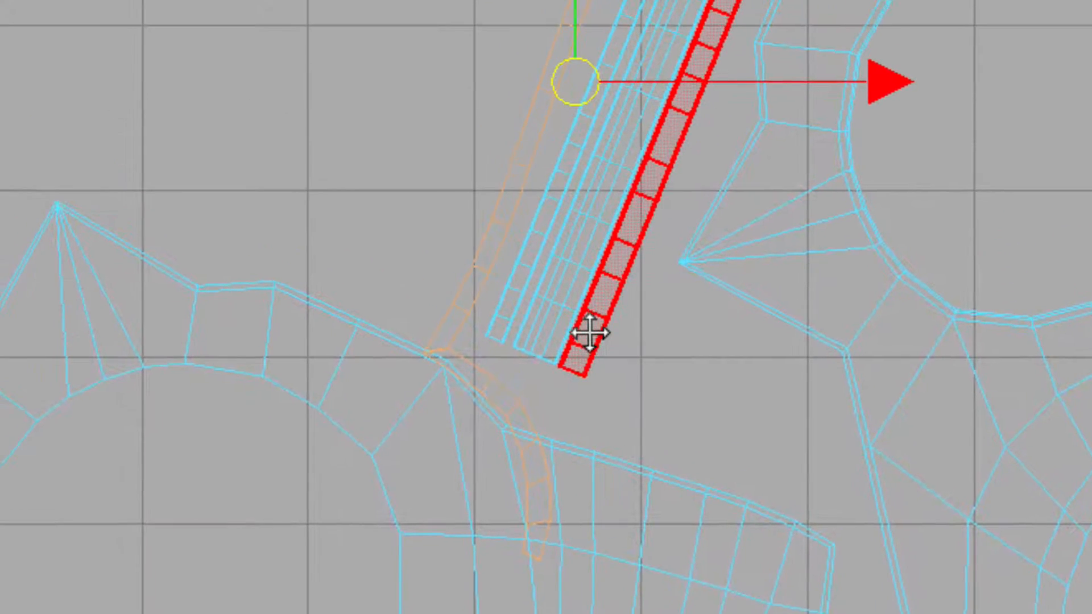
left_click_drag(580, 104, 572, 89)
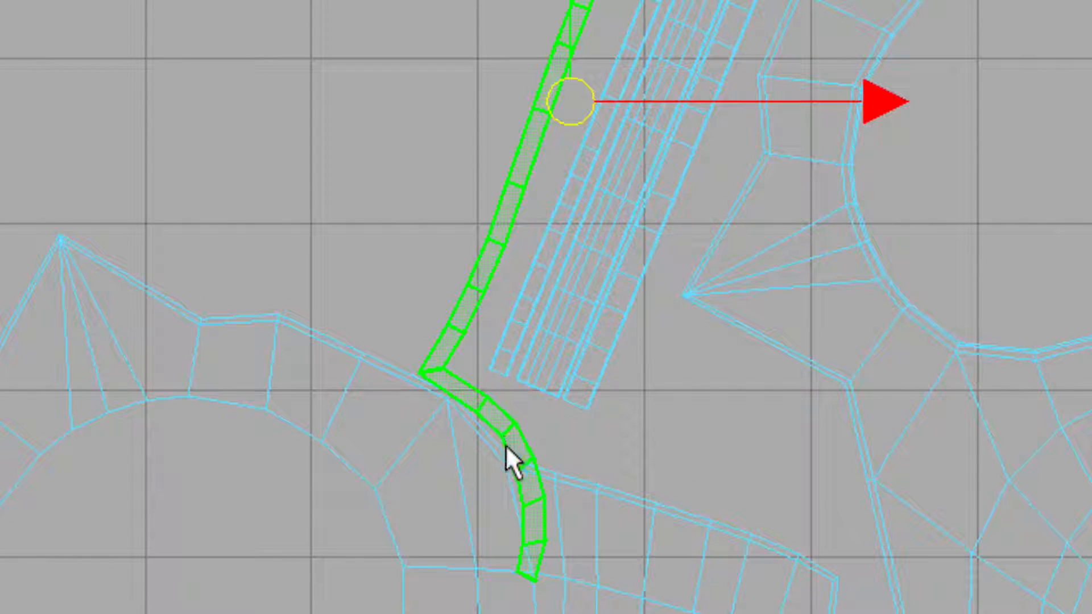
right_click(443, 361)
right_click_drag(443, 364, 560, 364)
left_click_drag(450, 376, 479, 400)
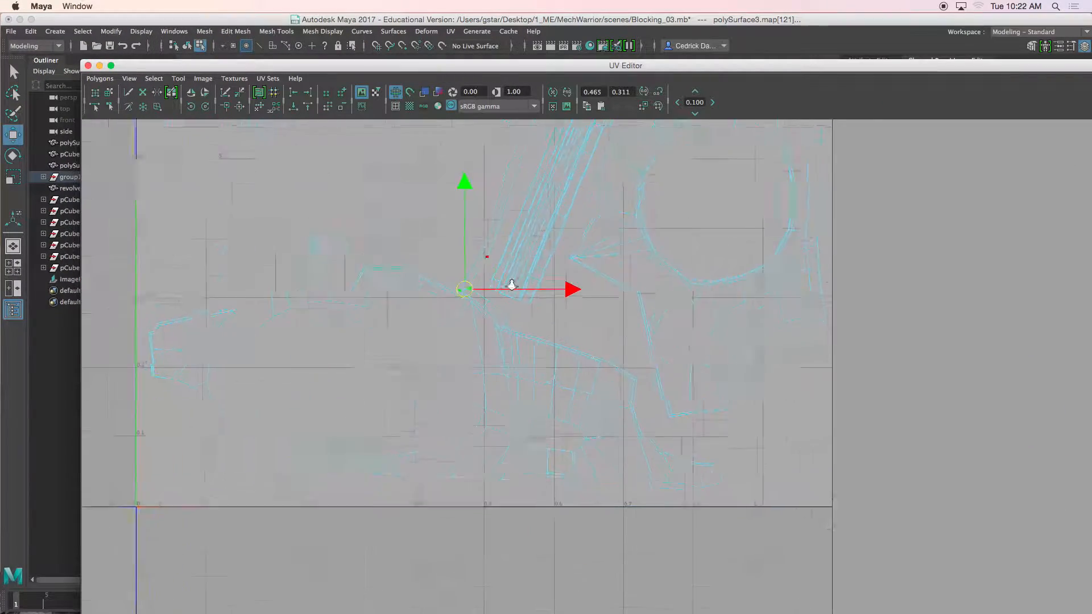
Step: Select the strip shells and rotate them slightly to align with the diagonal layout
scroll(512, 285, "up", 2)
right_click_drag(476, 305, 449, 294)
left_click(466, 300)
left_click_drag(459, 318, 582, 310)
key("e")
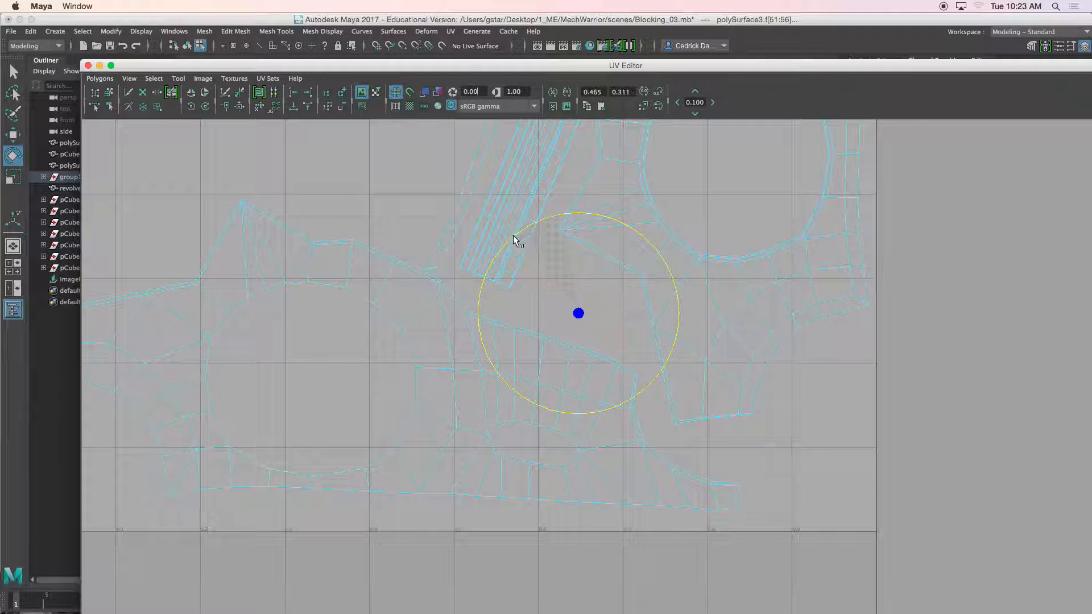
middle_click_drag(420, 222, 424, 325, "alt")
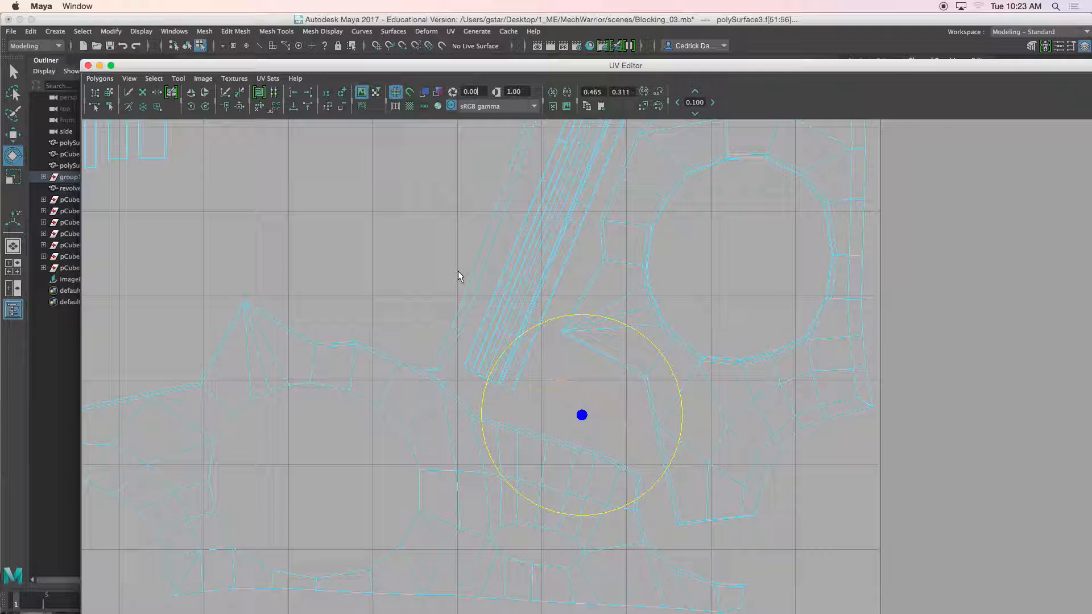
Step: Select the block of small rectangular and oval shells and move them right toward the other shells
scroll(458, 271, "down", 5)
middle_click_drag(459, 260, 454, 303, "alt")
right_click_drag(501, 320, 464, 310)
left_click_drag(299, 183, 476, 397)
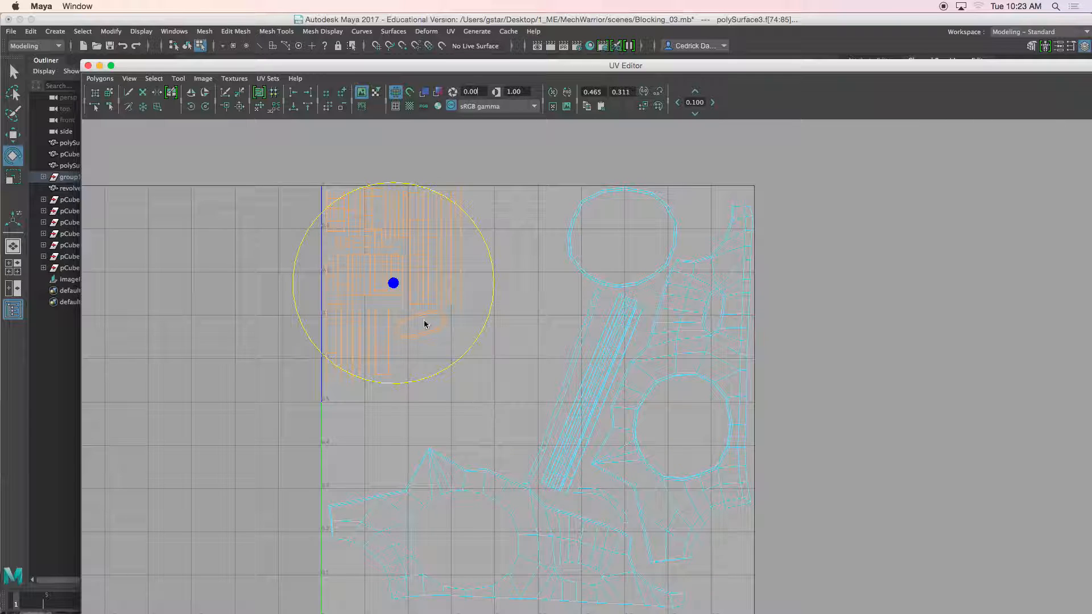
key("w")
left_click_drag(397, 287, 451, 321)
key("r")
key("w")
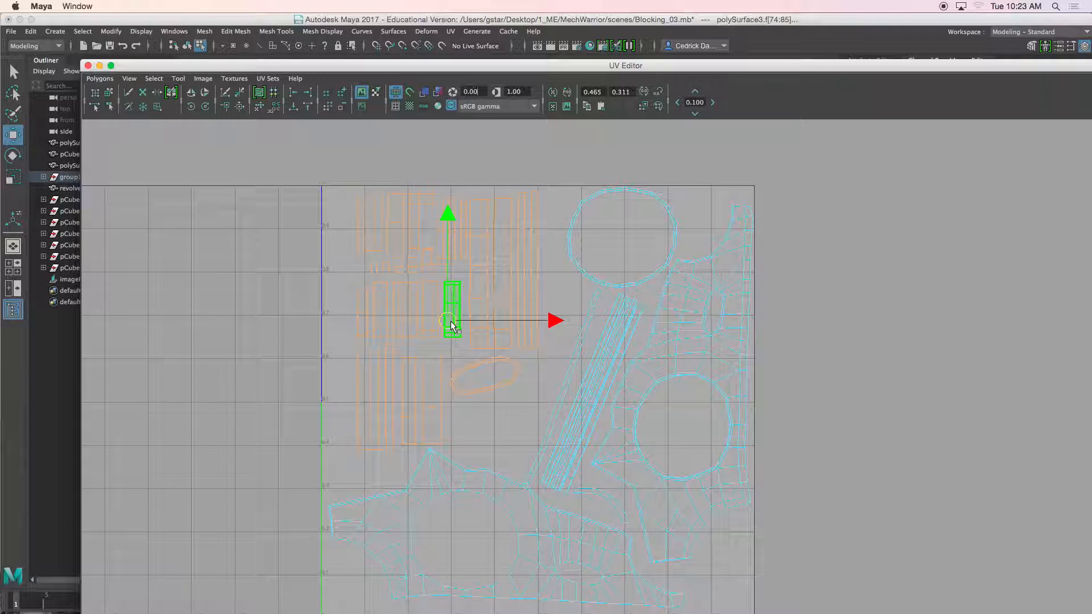
Step: Switch to object mode and review the complete UV layout
scroll(407, 214, "down", 3)
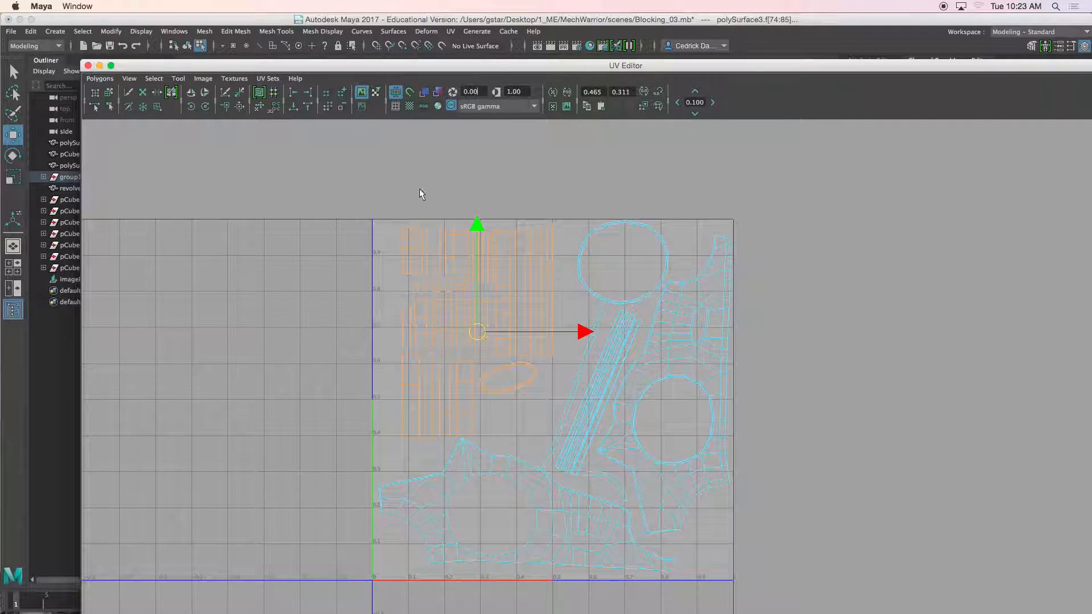
left_click_drag(385, 69, 375, 269)
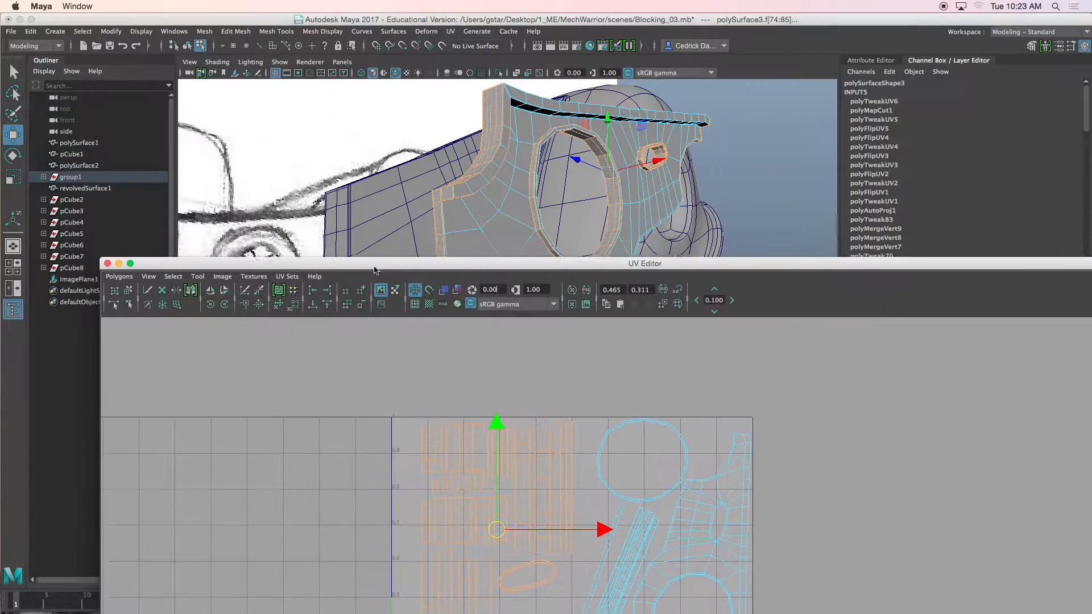
right_click(484, 207)
left_click(519, 194)
left_click_drag(505, 269, 489, 68)
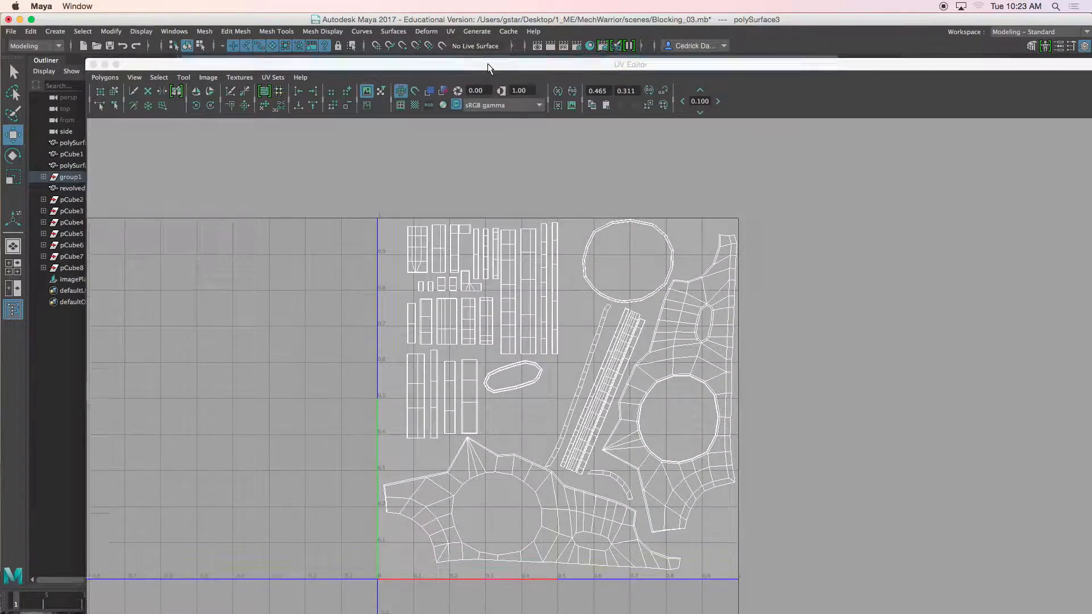
left_click_drag(487, 63, 487, 77)
middle_click_drag(587, 383, 594, 332, "alt")
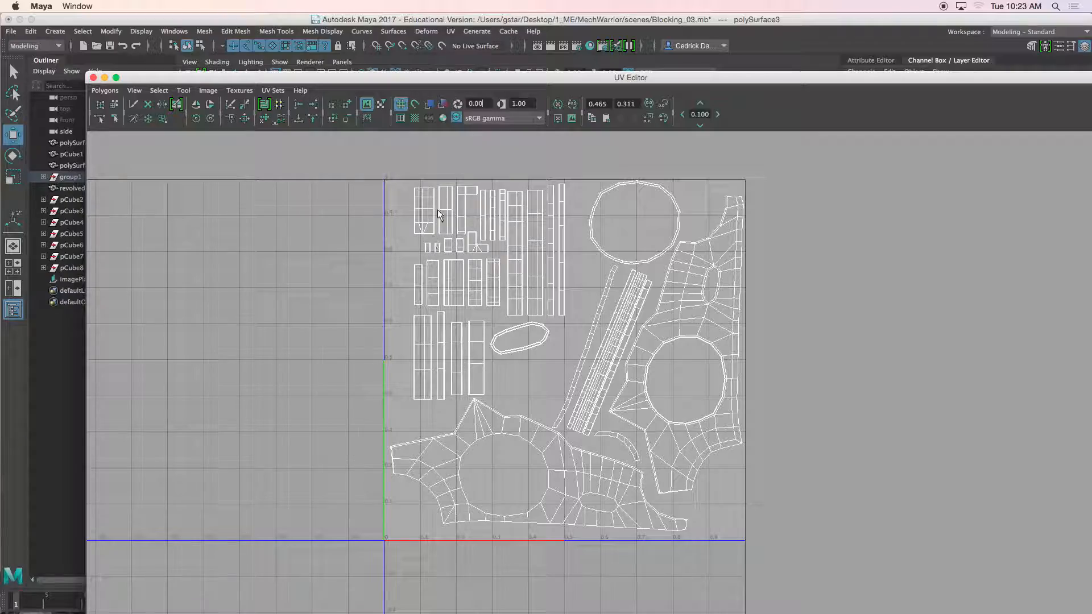
Step: Close the UV Editor and assign a new Lambert material to the plate object
left_click(93, 78)
mouse_move(603, 206)
left_mouse_down("alt")
mouse_move(579, 219)
mouse_move(518, 220)
mouse_move(470, 205)
mouse_move(470, 196)
left_mouse_up("alt")
right_click_drag(476, 194, 455, 467)
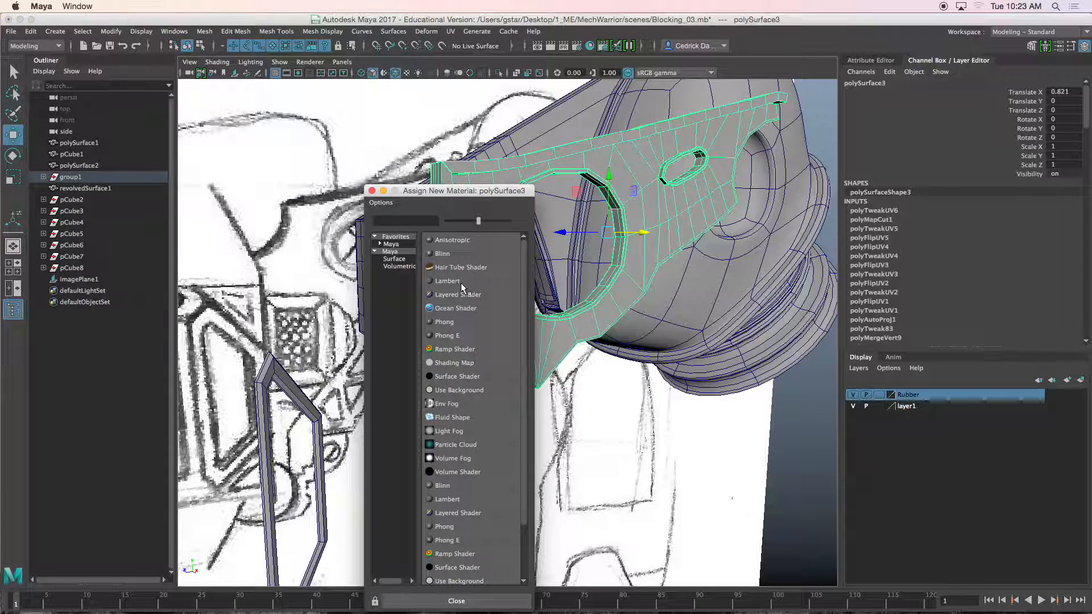
left_click(461, 282)
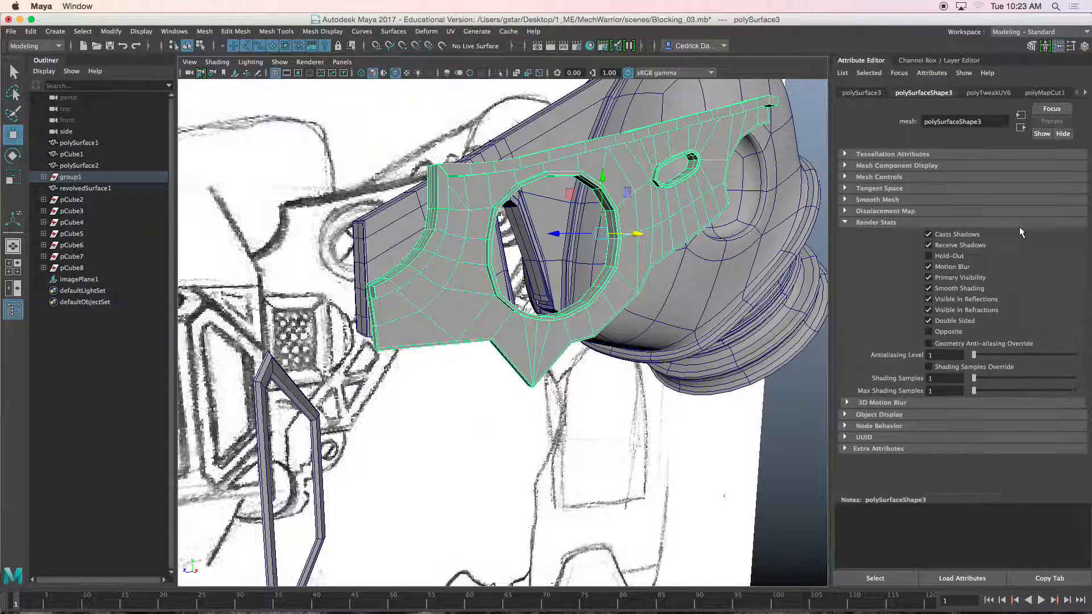
Step: Browse through the object's history node tabs
left_click(1086, 92)
left_click(1085, 93)
left_click(1085, 93)
left_click(1085, 92)
left_click(1085, 93)
left_click(1085, 93)
left_click(1085, 93)
left_click(1085, 93)
left_click(1085, 93)
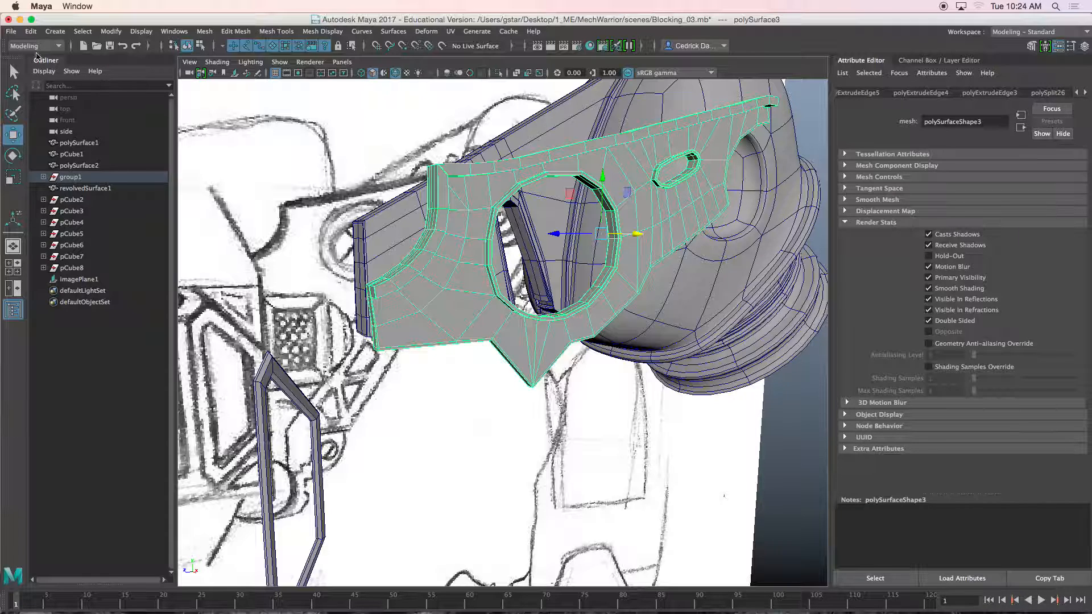
Step: Delete the plate object's construction history
left_click(31, 31)
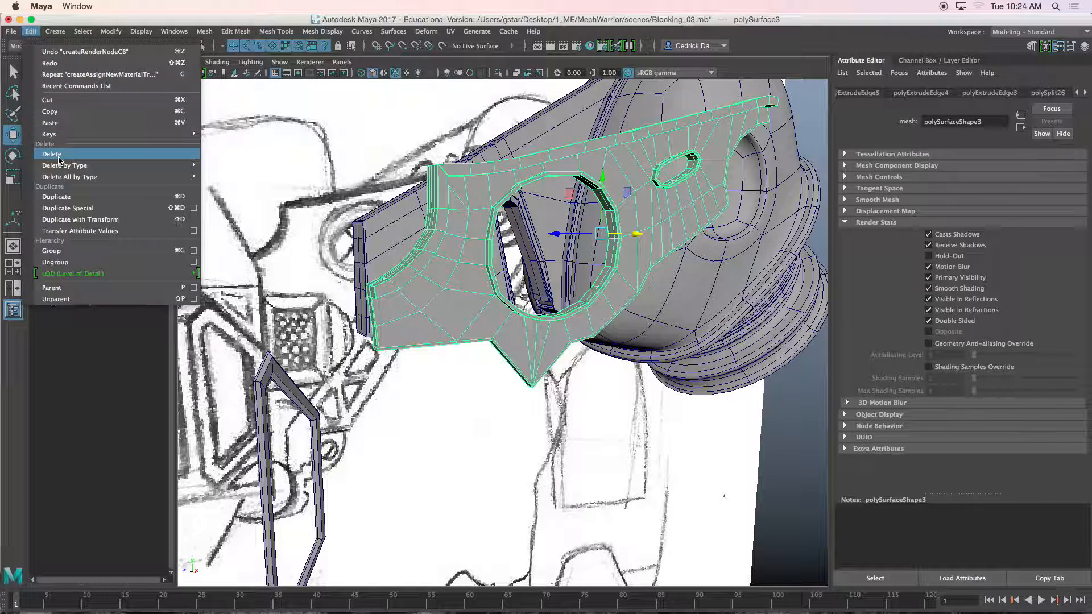
mouse_move(113, 171)
left_click(225, 175)
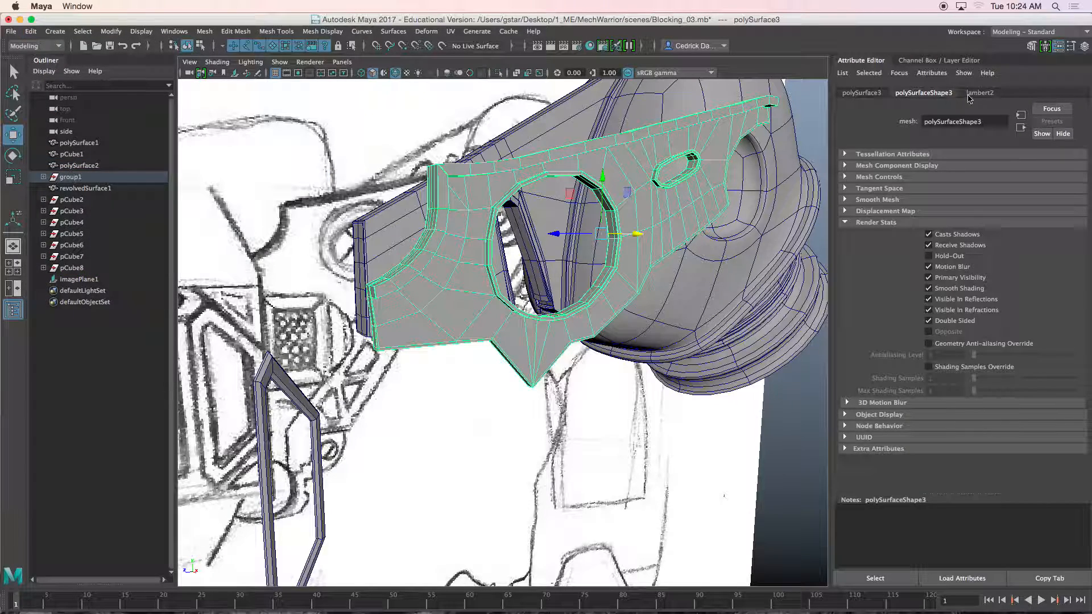
Step: Connect a Checker texture to the lambert2 material's Color attribute
left_click(979, 93)
left_click(1074, 221)
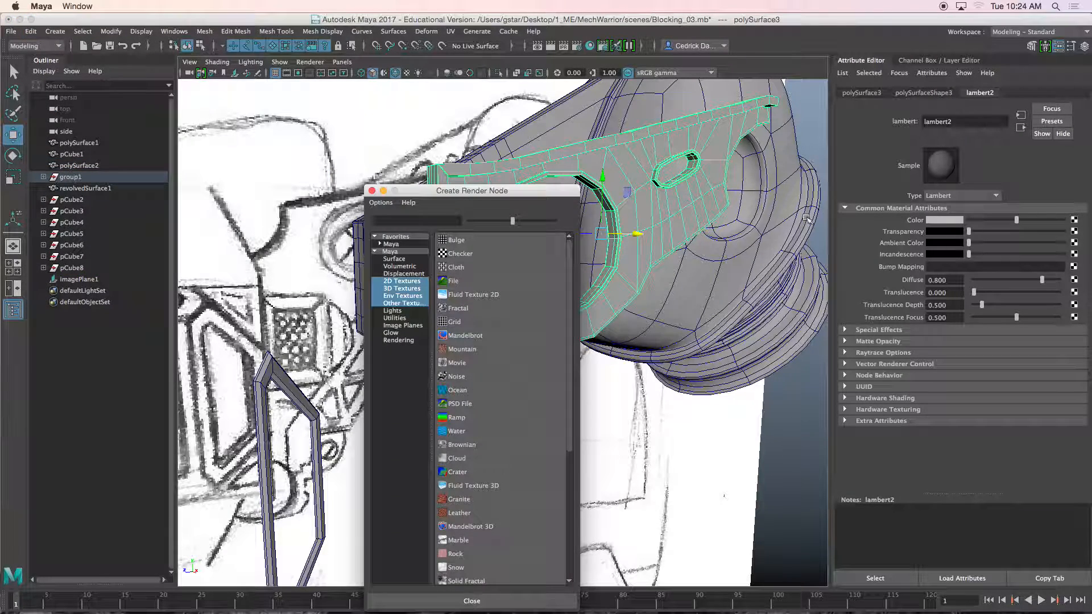
left_click(486, 251)
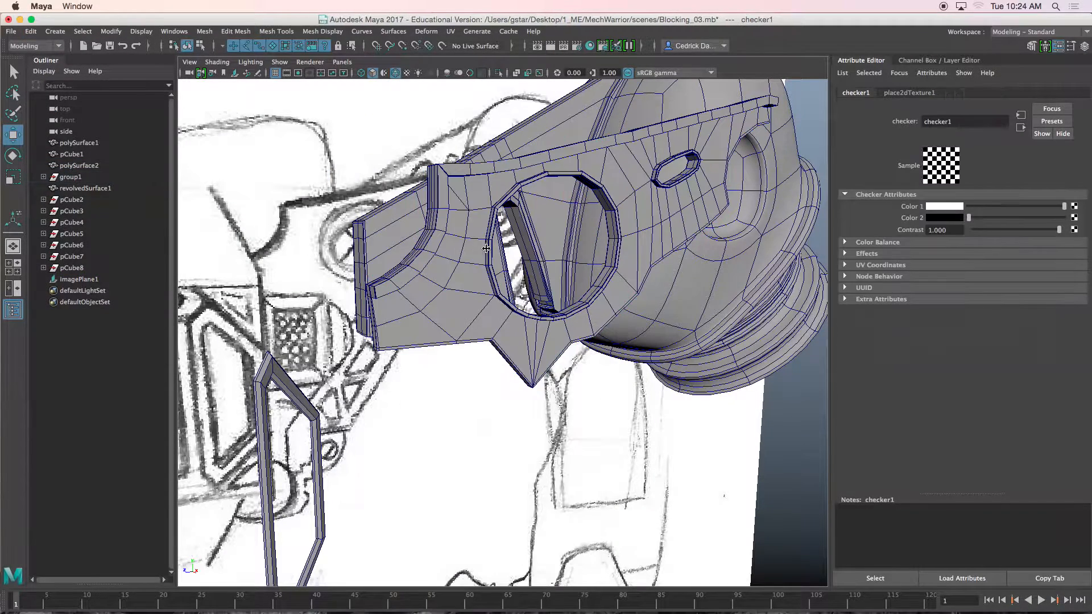
left_click(661, 198)
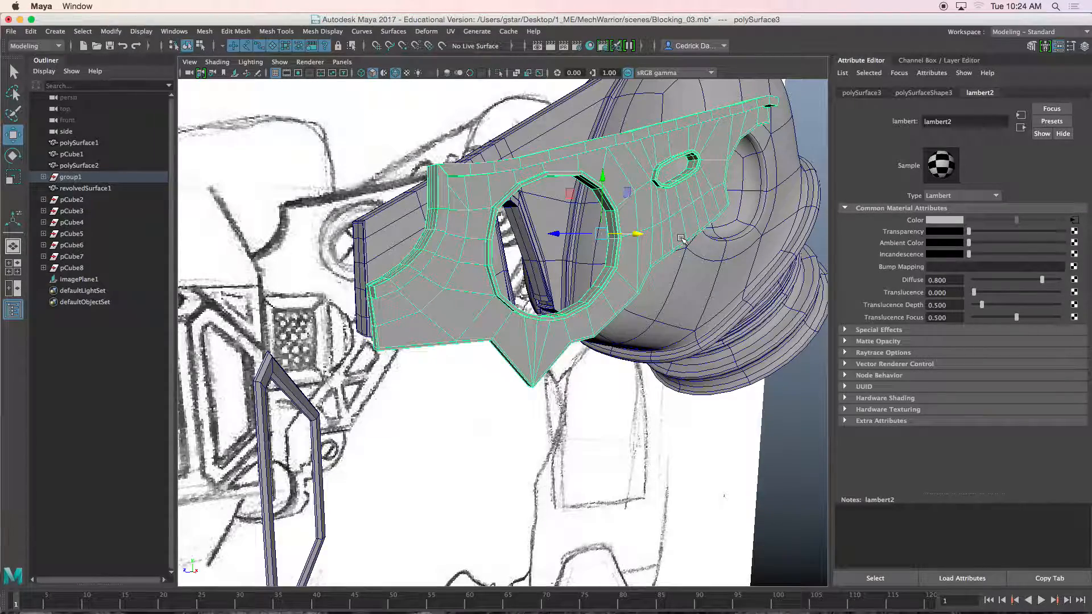
Step: Turn on textured display to view the checker pattern on the plate
key("6")
left_click_drag(631, 282, 593, 289, "alt")
scroll(593, 290, "up", 8)
middle_click_drag(593, 270, 552, 306, "alt")
scroll(552, 306, "down", 5)
scroll(552, 315, "down", 5)
mouse_move(553, 315)
left_mouse_down("alt")
mouse_move(548, 306)
mouse_move(568, 307)
left_mouse_up("alt")
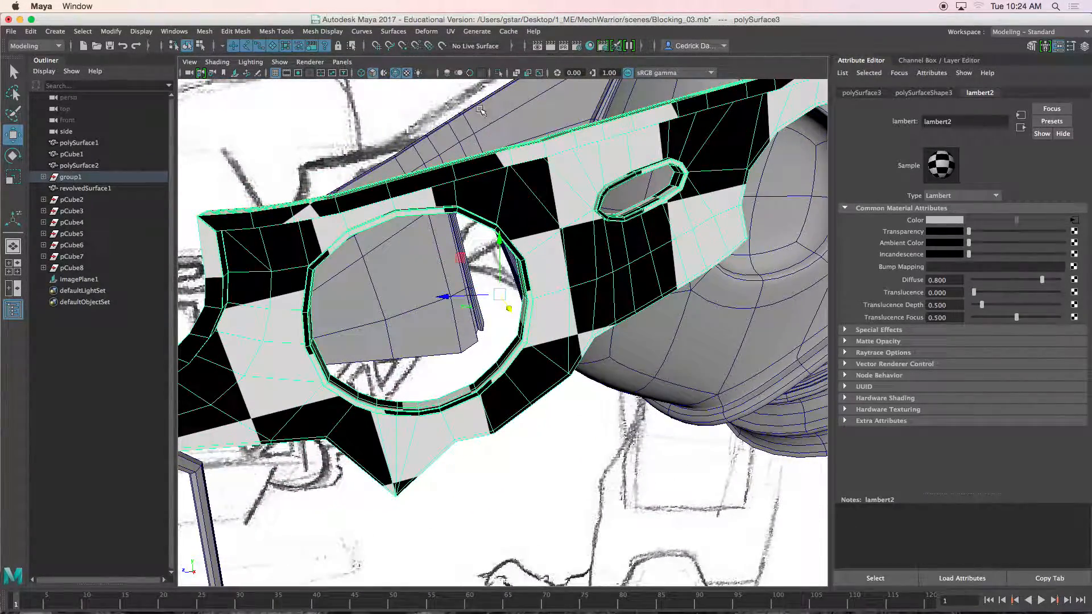
Step: Open the UV Editor and select all UV shells for scaling
left_click(450, 31)
left_click(470, 57)
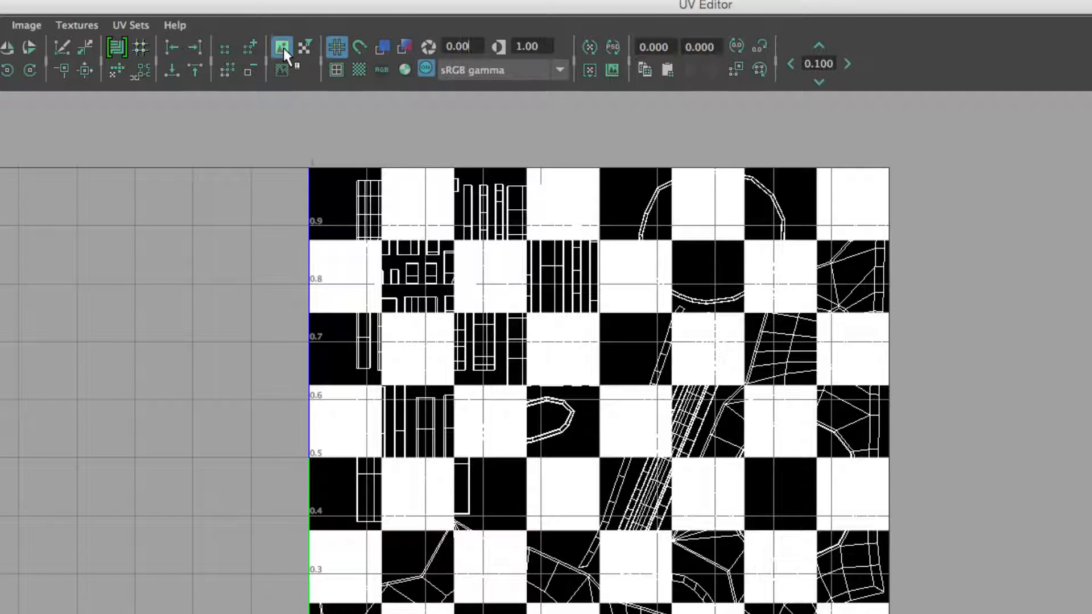
left_click(283, 48)
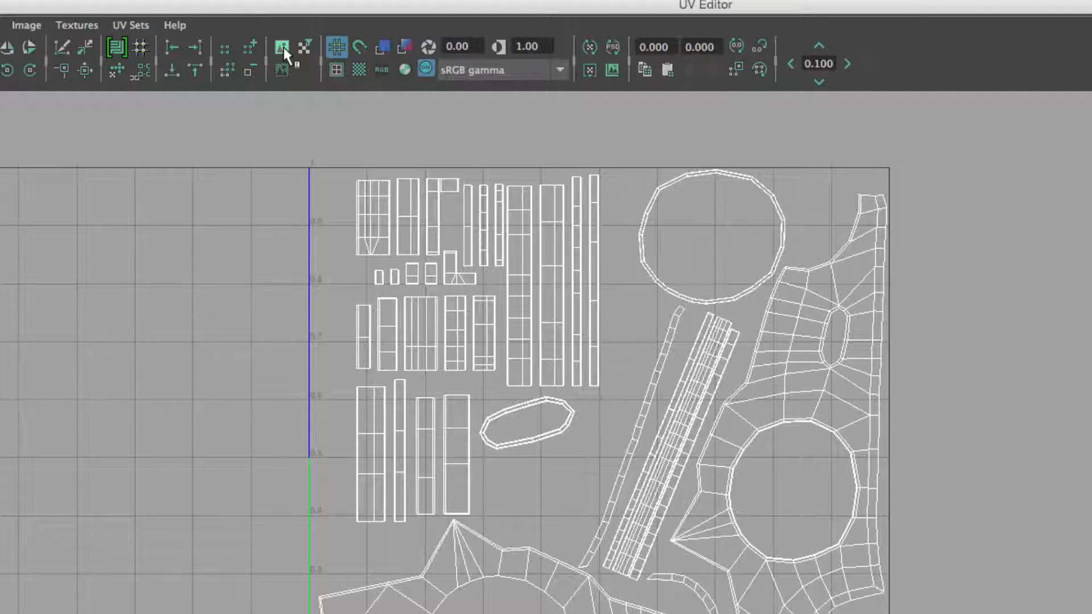
right_click_drag(565, 322, 521, 313)
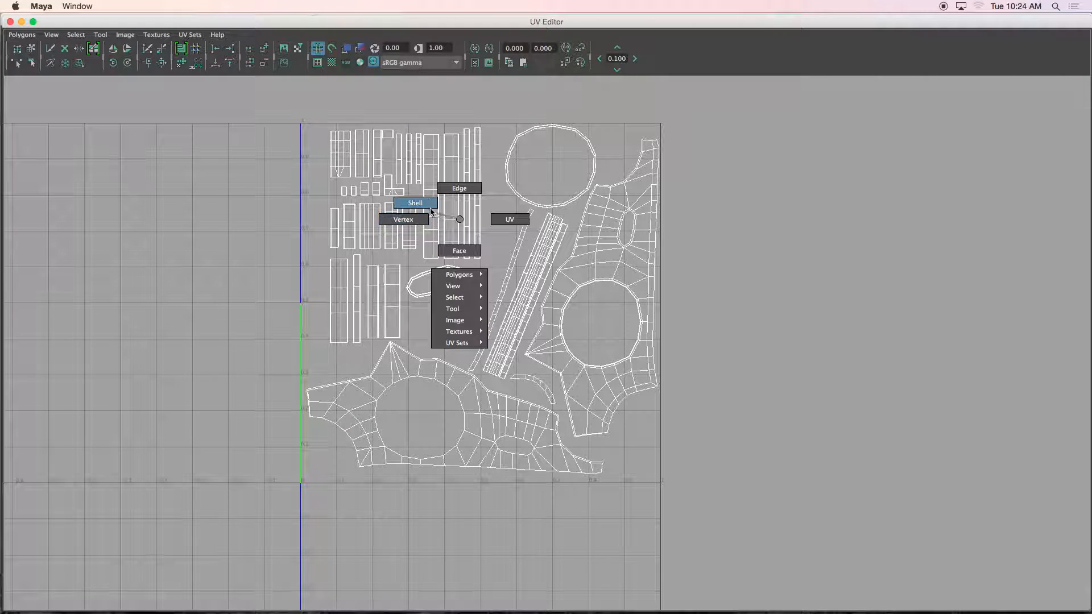
right_click_drag(432, 214, 427, 202)
left_click_drag(262, 109, 729, 542)
key("r")
scroll(626, 456, "down", 1)
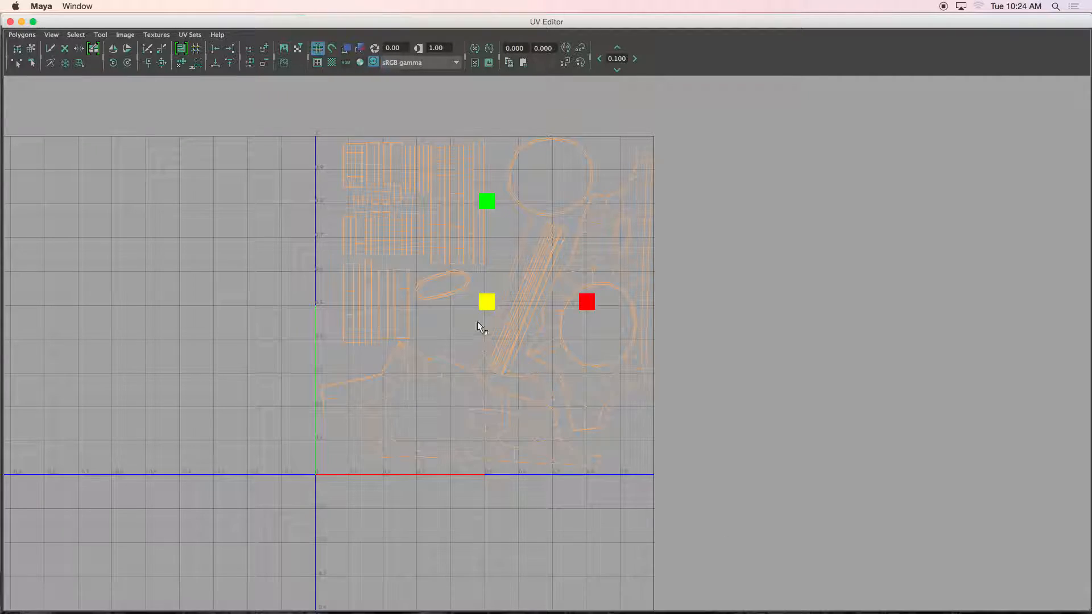
Step: Try scaling all UV shells up to make the checker pattern finer, then undo the scale
left_click_drag(189, 22, 739, 115)
scroll(762, 215, "down", 3)
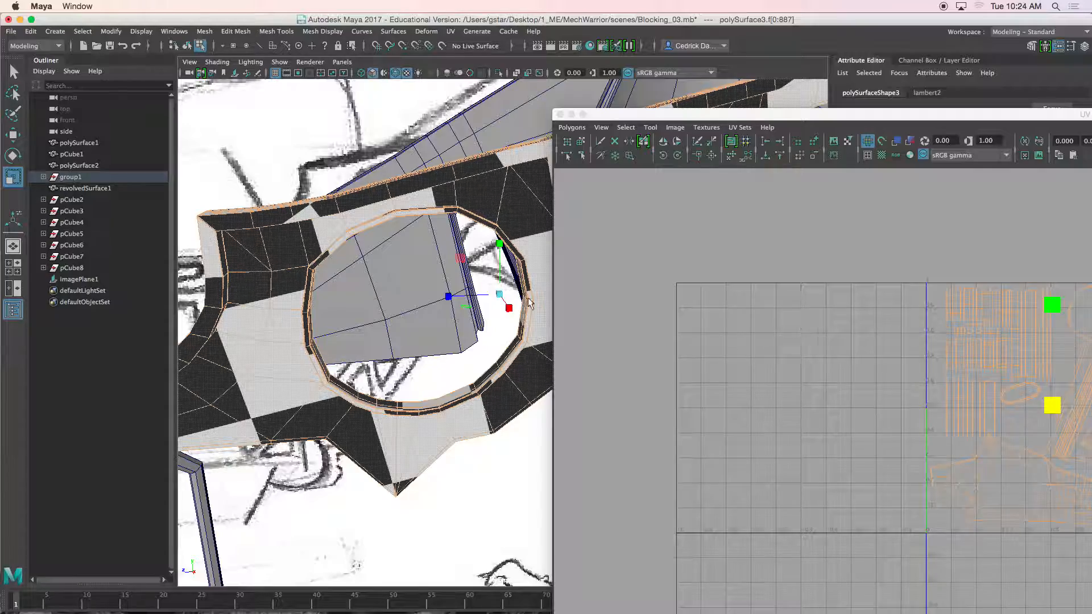
scroll(511, 310, "down", 8)
left_click_drag(512, 310, 501, 289, "alt")
middle_click_drag(893, 332, 718, 311, "alt")
left_click_drag(878, 387, 1078, 515)
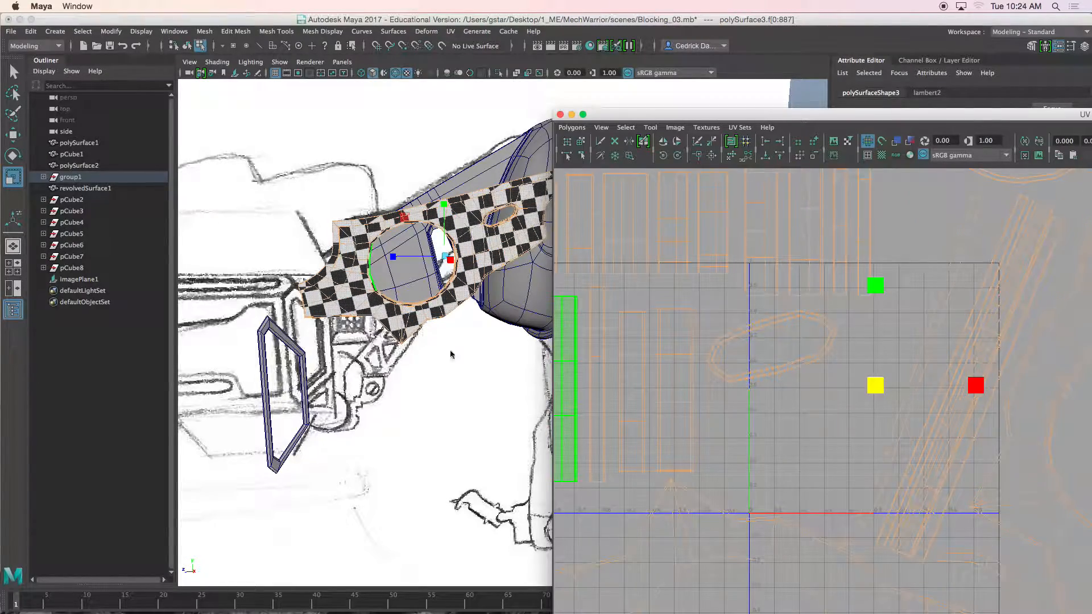
scroll(444, 348, "up", 8)
left_click_drag(443, 347, 411, 325, "alt")
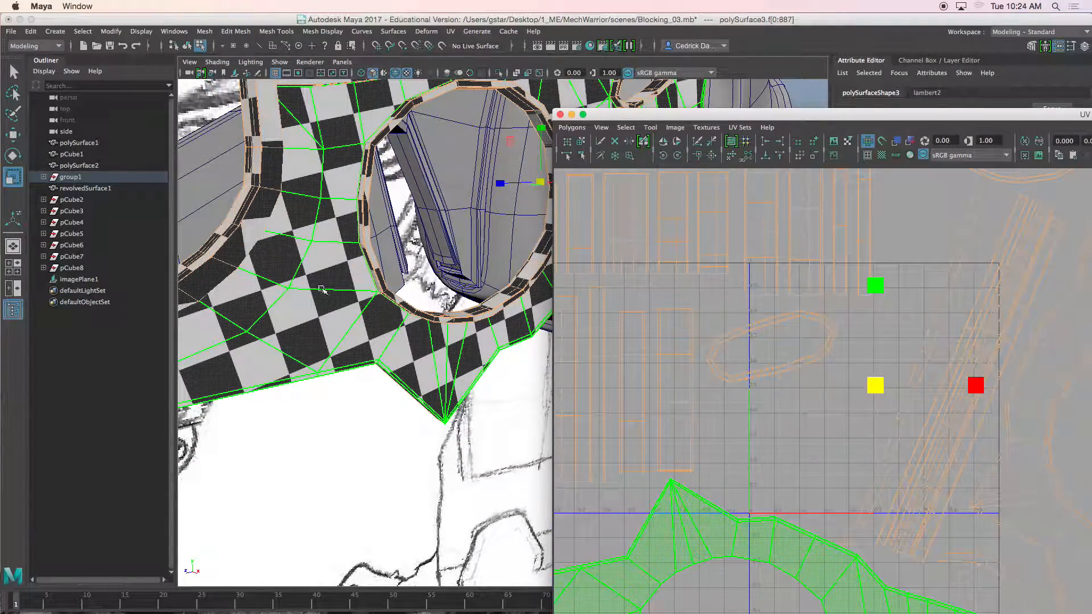
left_click_drag(882, 394, 970, 429)
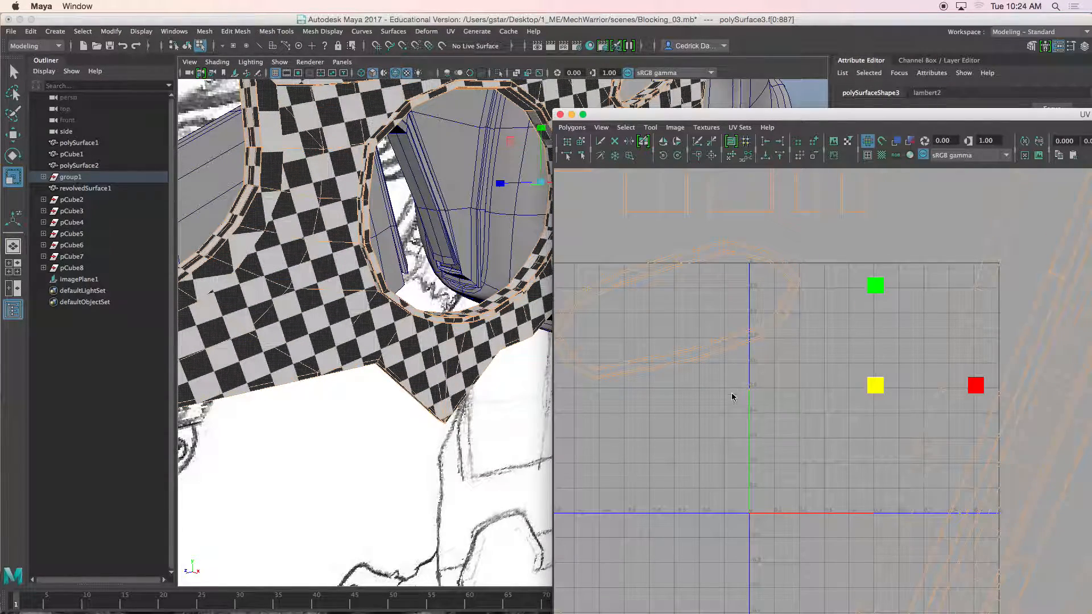
key("ctrl+z")
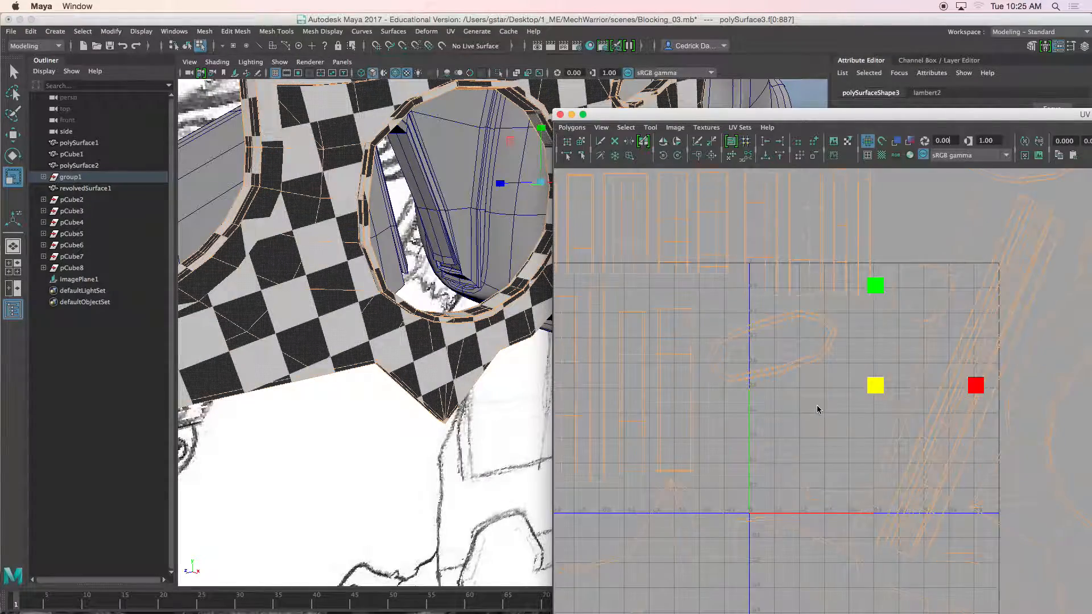
Step: Close the UV Editor and save the scene as UvArm_01
left_click(560, 114)
right_click_drag(589, 101, 588, 94)
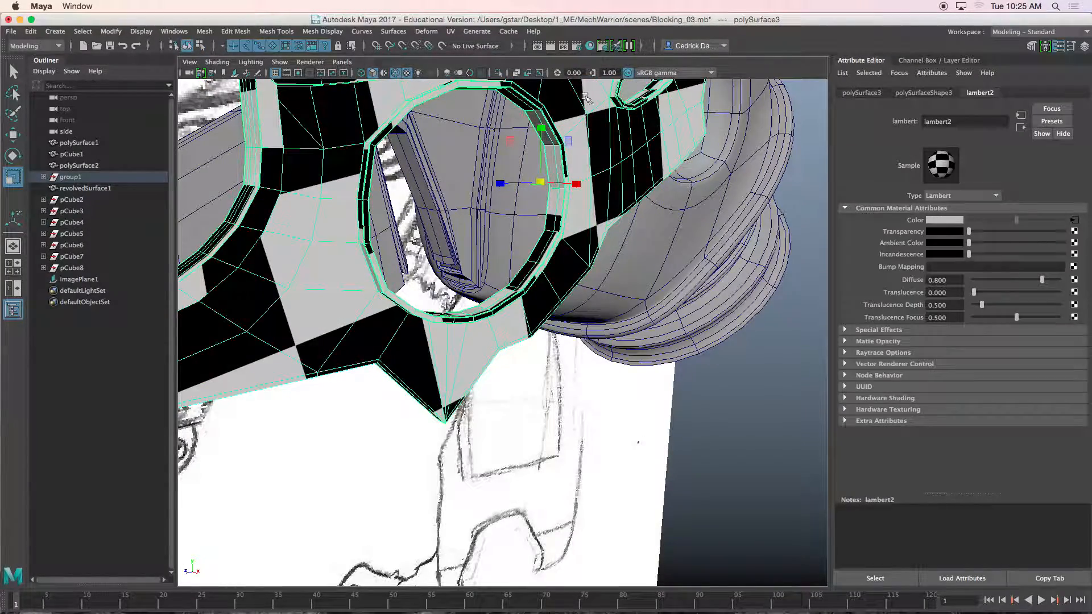
key("f")
left_click(11, 31)
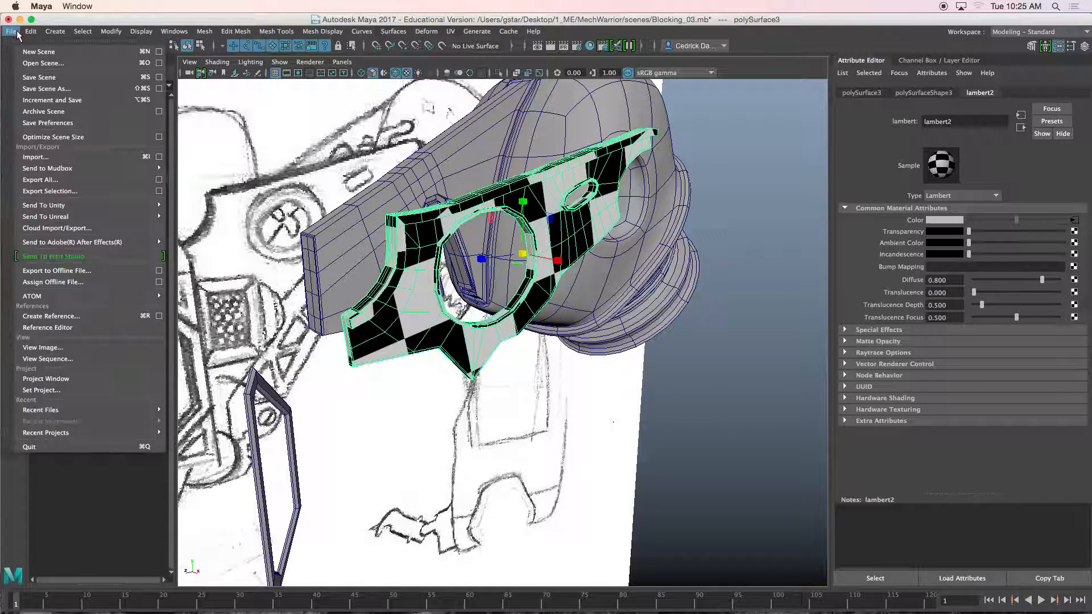
left_click(402, 158)
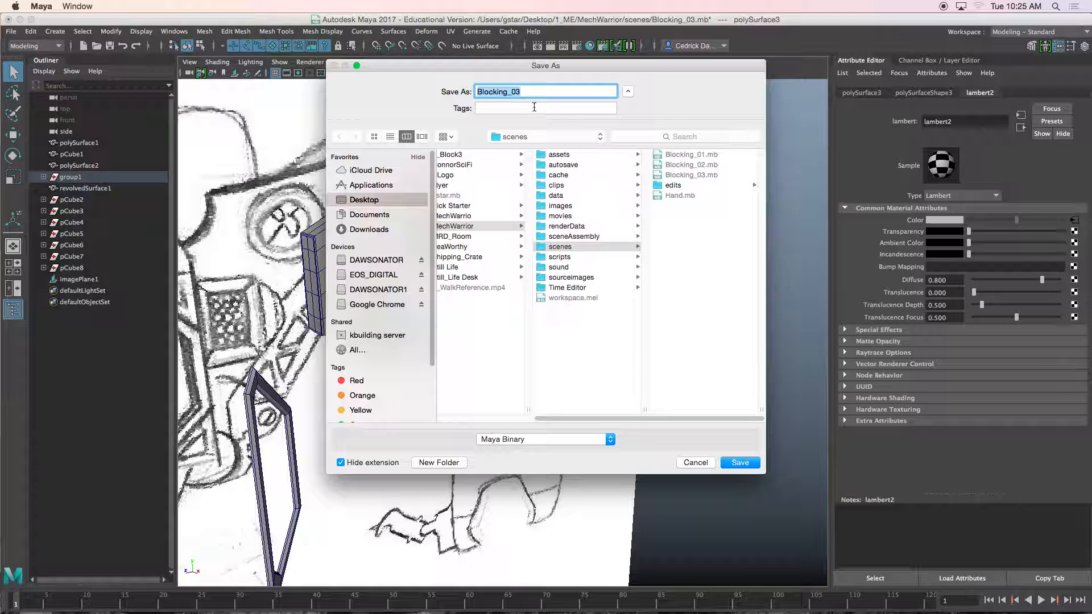
type("Uv")
type("Arm_01")
key("Return")
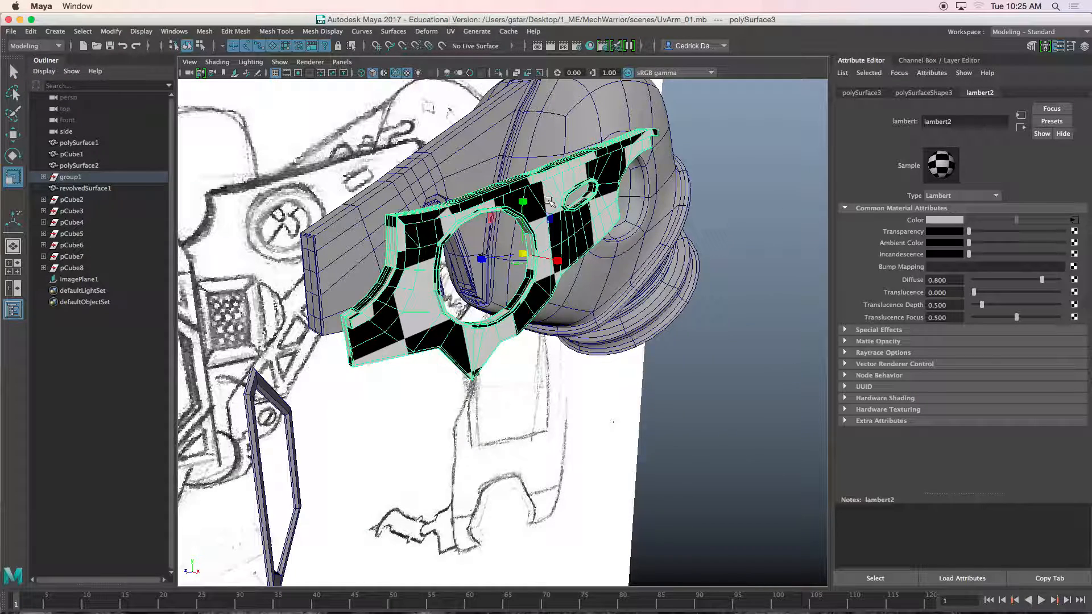
Step: Preview the plate with smooth mesh display, then return to the unsmoothed display
mouse_move(692, 159)
left_mouse_down("alt")
mouse_move(664, 177)
mouse_move(694, 174)
left_mouse_up("alt")
scroll(660, 225, "up", 3)
left_click_drag(660, 225, 713, 274, "alt")
scroll(713, 274, "up", 4)
middle_click_drag(713, 274, 704, 252, "alt")
key("3")
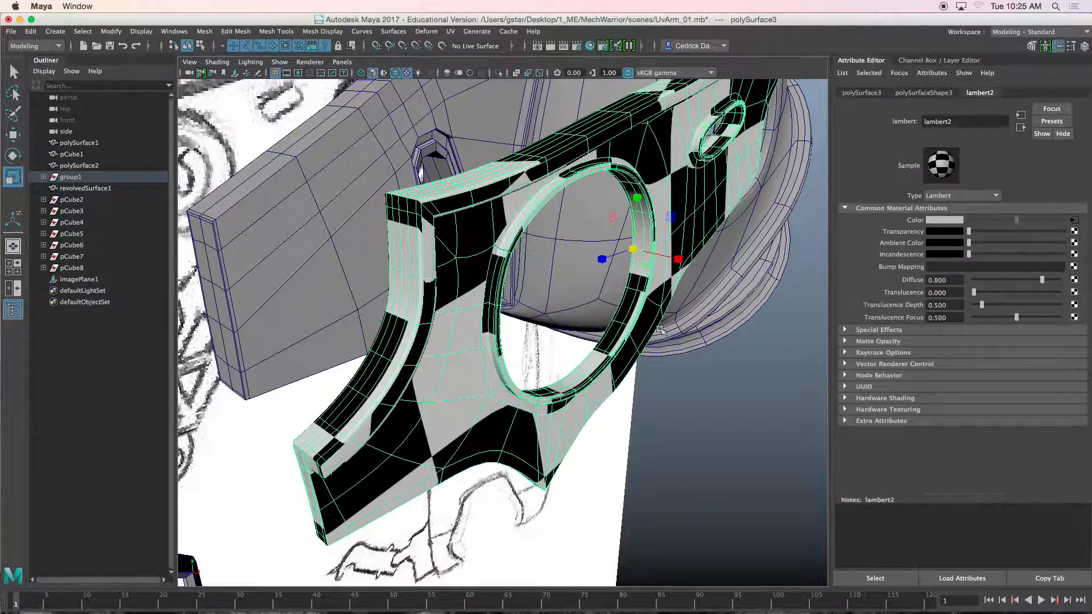
left_click(707, 383)
left_click_drag(707, 383, 637, 327, "alt")
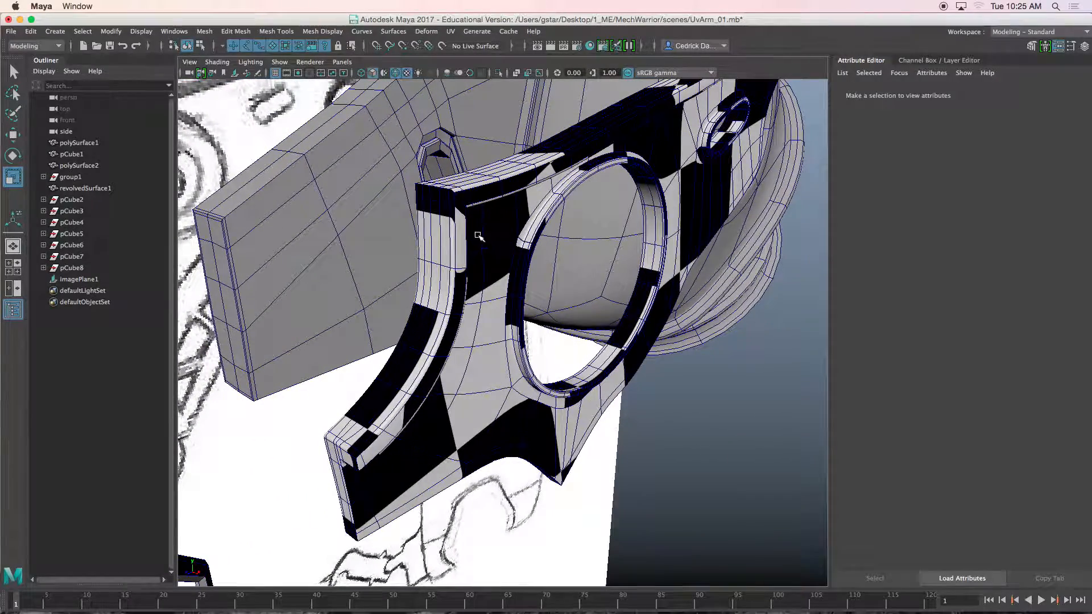
left_click(511, 235)
key("1")
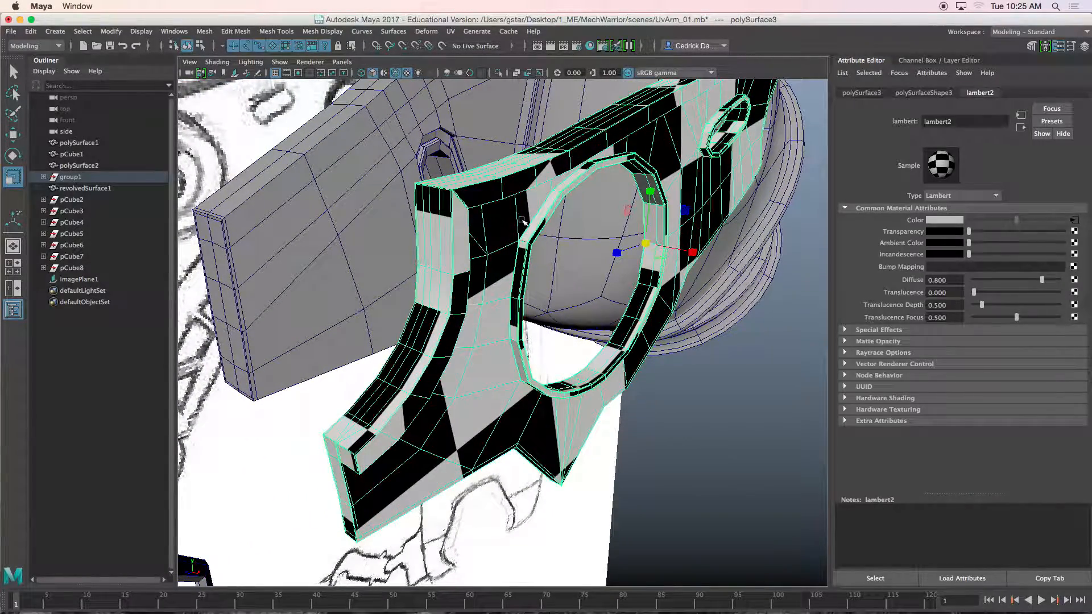
Step: Break the checker texture connection from lambert2's Color attribute
right_click(916, 224)
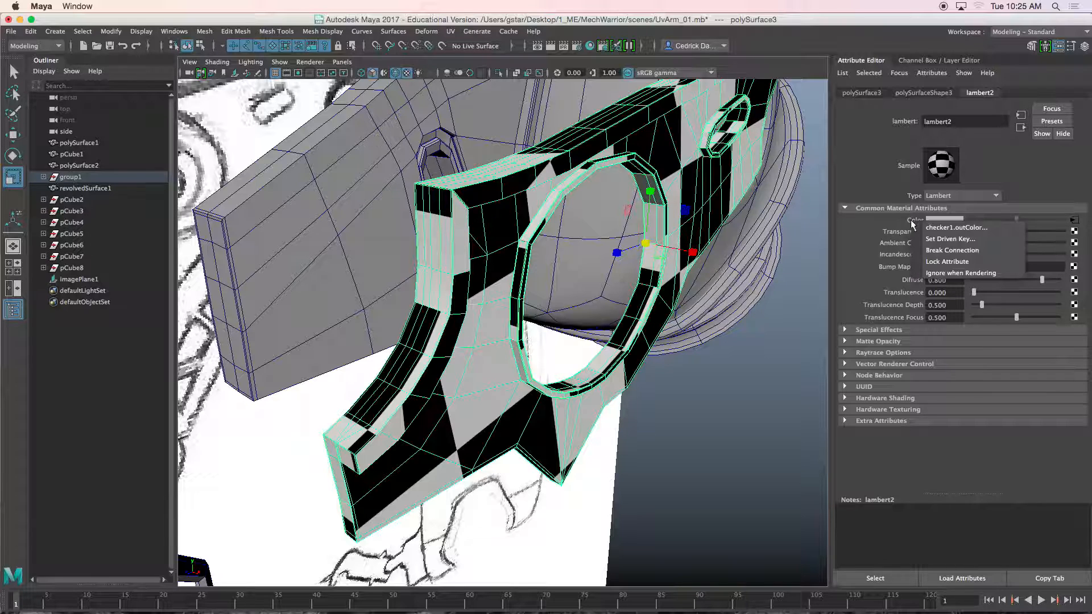
left_click(940, 250)
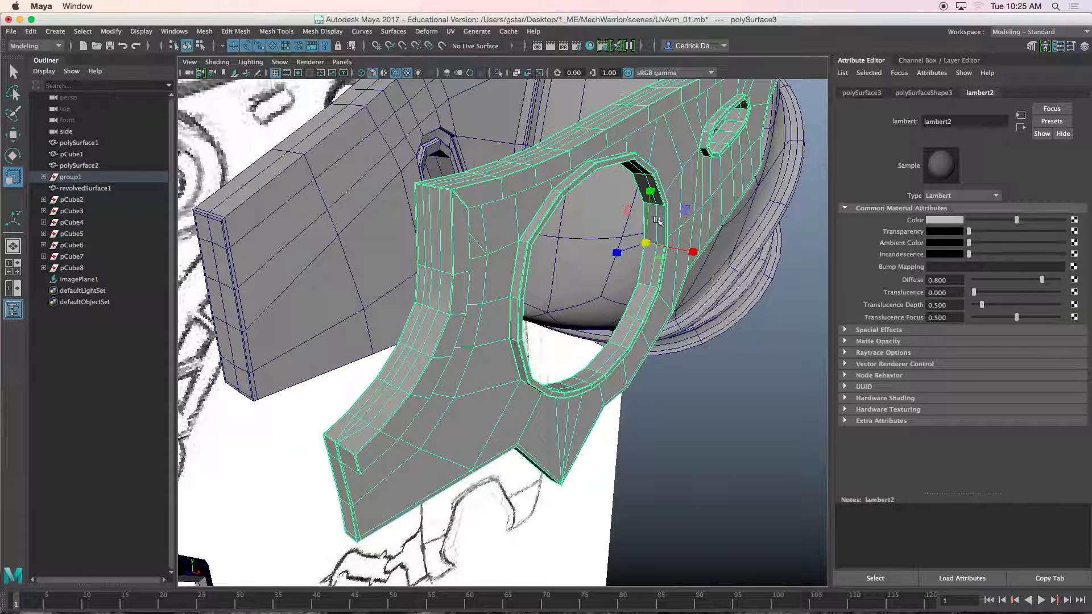
left_click(721, 416)
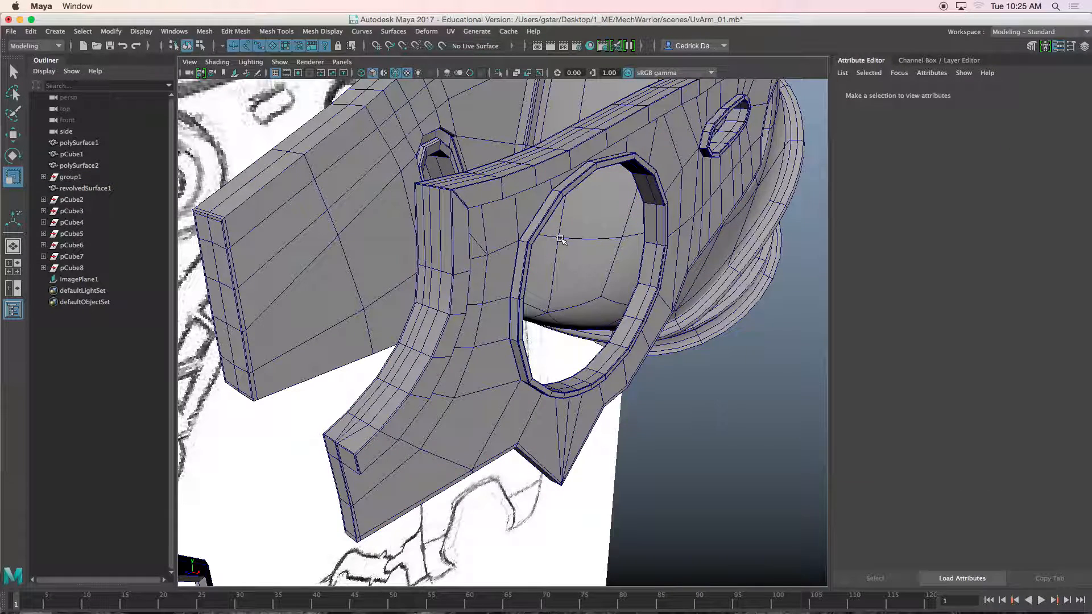
left_click(528, 196)
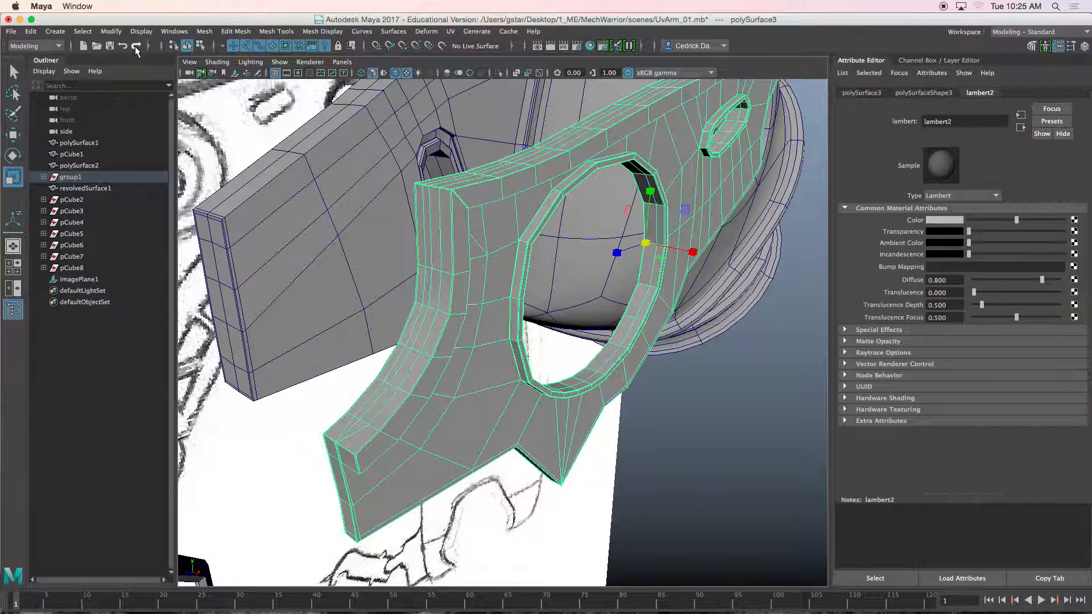
Step: Send the plate to Mudbox as a new scene
left_click(11, 31)
mouse_move(85, 169)
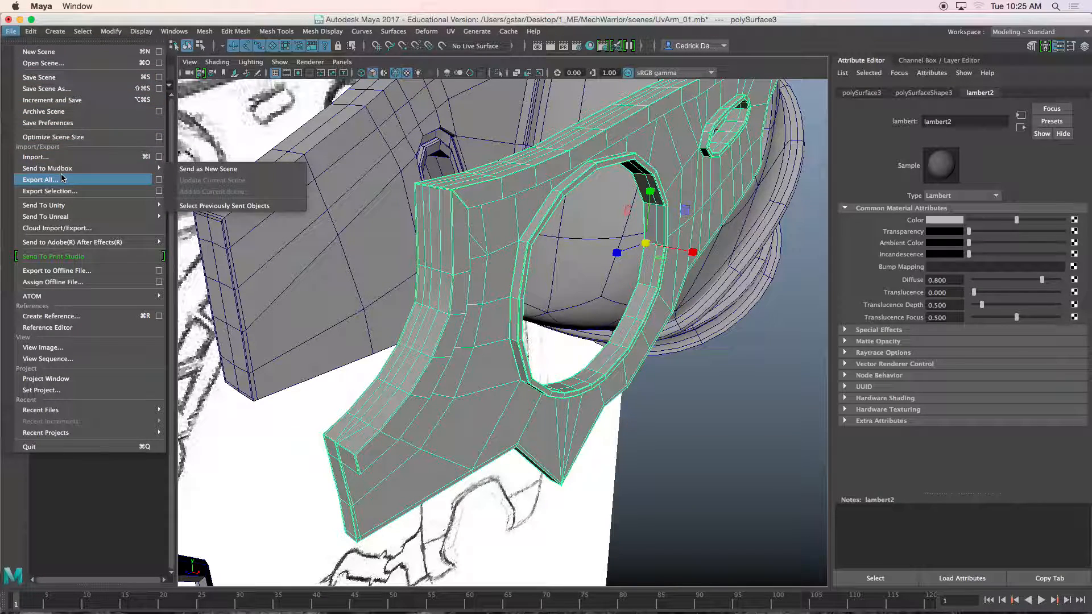
left_click(196, 171)
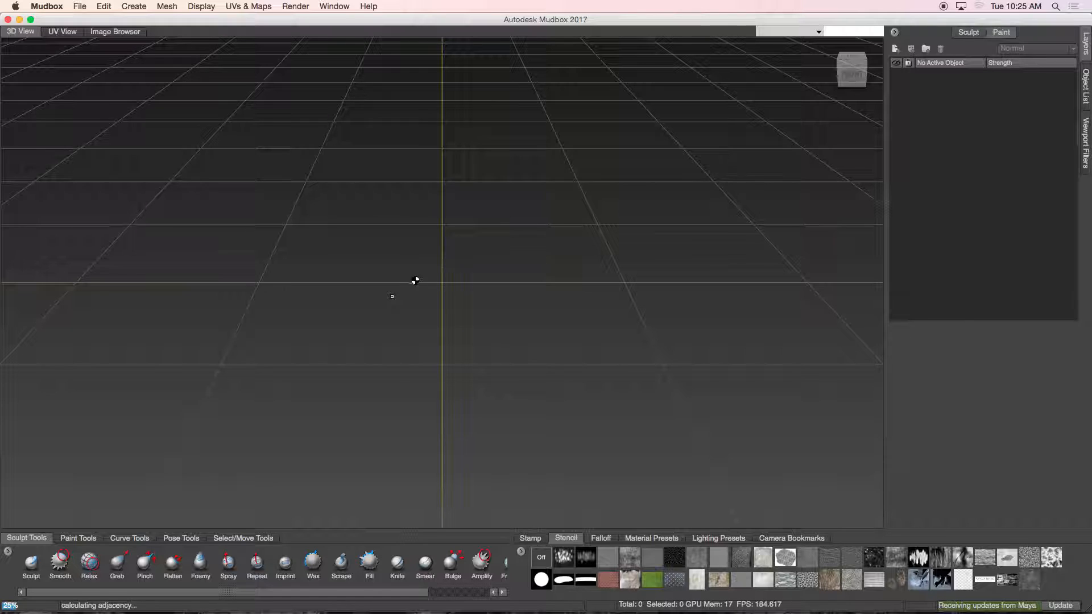
mouse_move(443, 246)
left_mouse_down("alt")
mouse_move(355, 199)
mouse_move(304, 93)
left_mouse_up("alt")
mouse_move(305, 94)
middle_mouse_down("alt")
mouse_move(332, 183)
mouse_move(472, 267)
middle_mouse_up("alt")
mouse_move(471, 266)
left_mouse_down("alt")
mouse_move(407, 245)
mouse_move(447, 219)
mouse_move(472, 220)
left_mouse_up("alt")
mouse_move(471, 221)
middle_mouse_down("alt")
mouse_move(537, 331)
mouse_move(435, 332)
middle_mouse_up("alt")
mouse_move(459, 253)
right_mouse_down("alt")
mouse_move(484, 233)
mouse_move(432, 223)
mouse_move(423, 195)
right_mouse_up("alt")
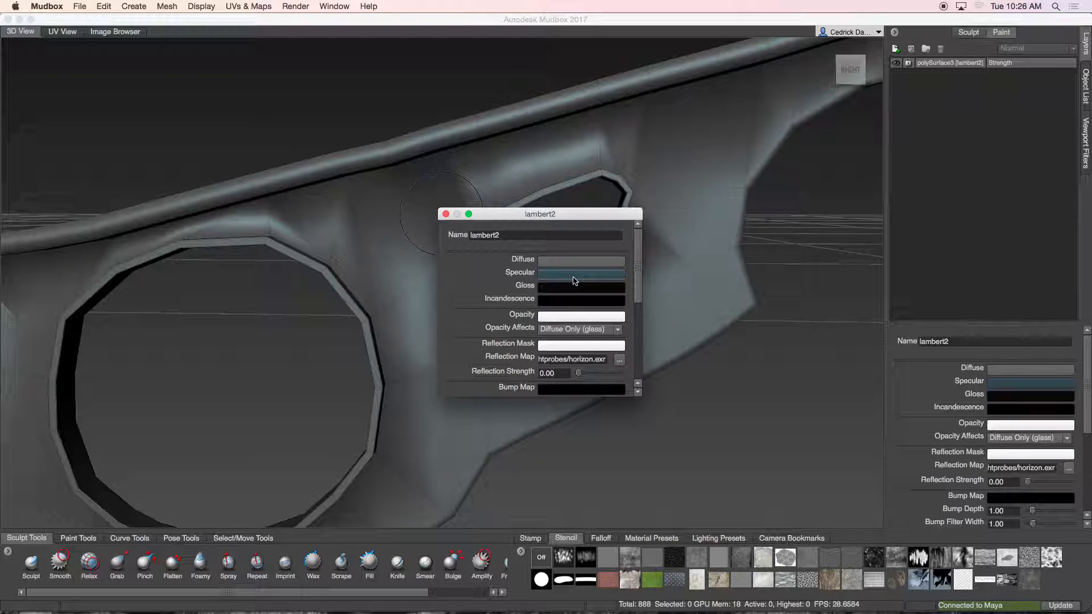
Step: Set the lambert2 material's Specular colour to near black in Mudbox
left_click(574, 274)
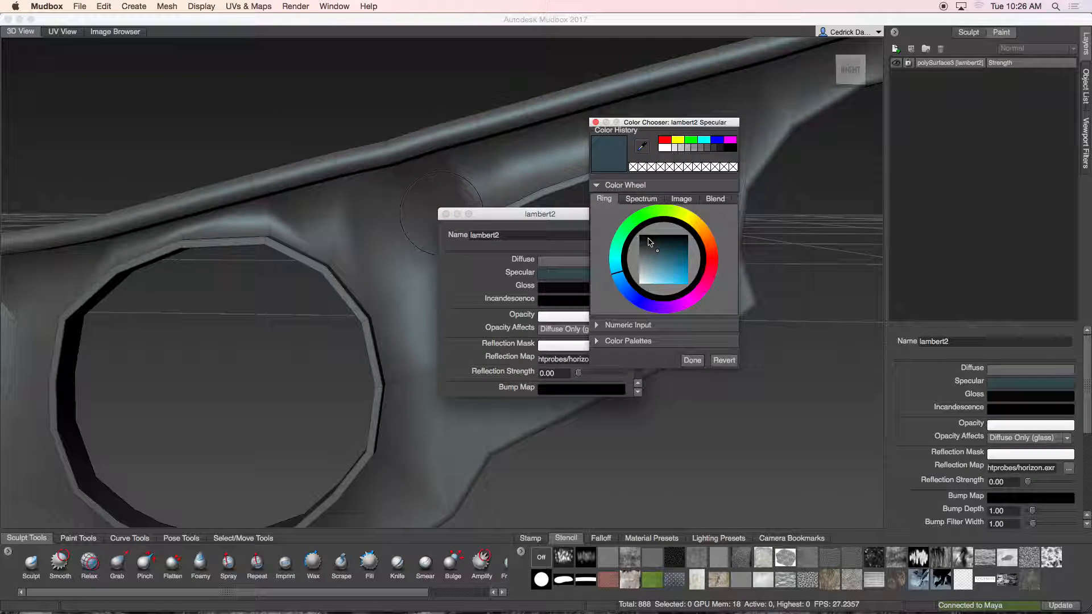
left_click_drag(648, 242, 638, 234)
left_click(692, 361)
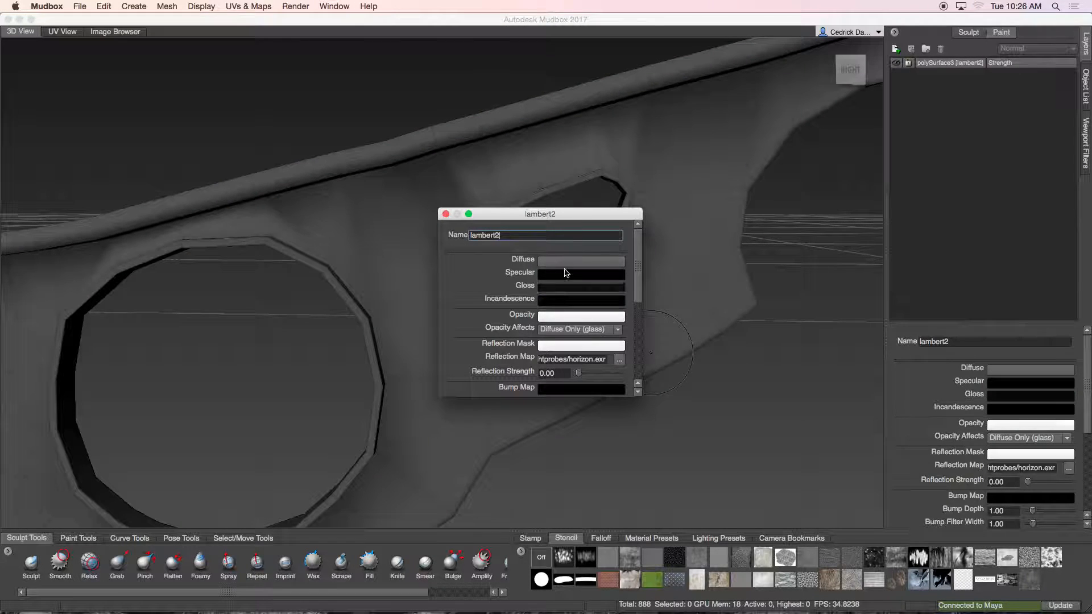
left_click(446, 215)
Step: Switch to Maya to inspect the plate, then return to Mudbox
scroll(441, 271, "down", 4)
left_click_drag(441, 288, 471, 280, "alt")
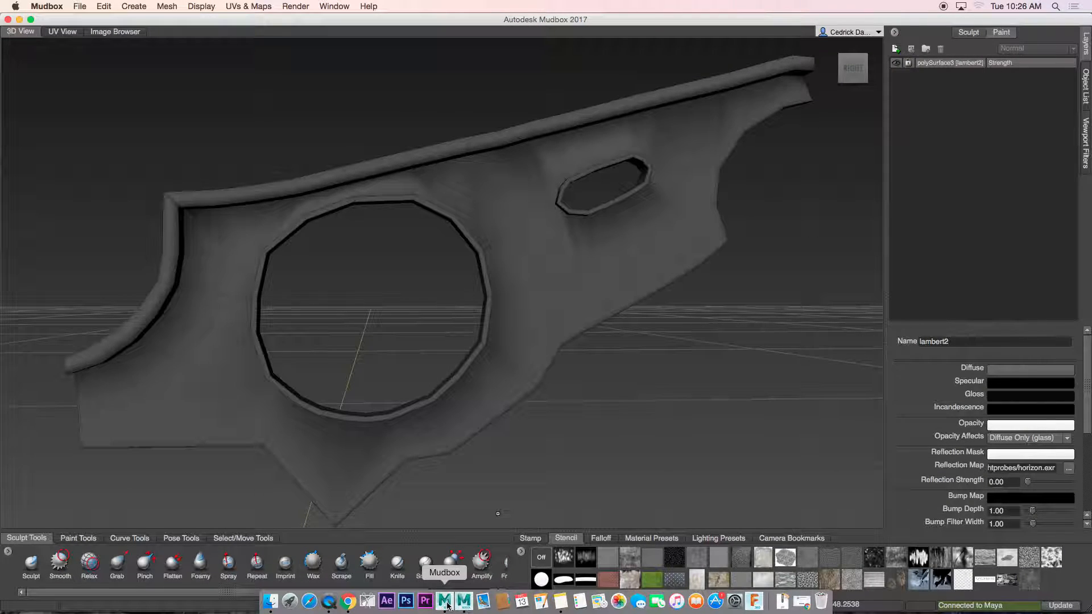
left_click(459, 605)
mouse_move(522, 373)
left_mouse_down("alt")
mouse_move(521, 362)
mouse_move(496, 363)
mouse_move(528, 366)
left_mouse_up("alt")
scroll(528, 364, "up", 3)
middle_click_drag(528, 280, 530, 336, "alt")
scroll(553, 267, "up", 2)
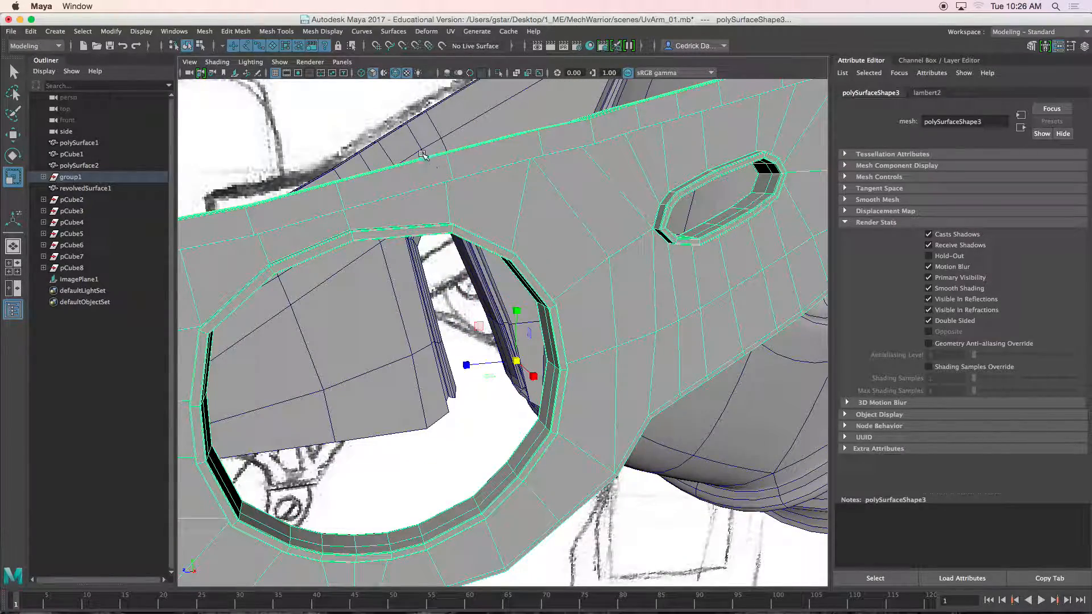
left_click(20, 20)
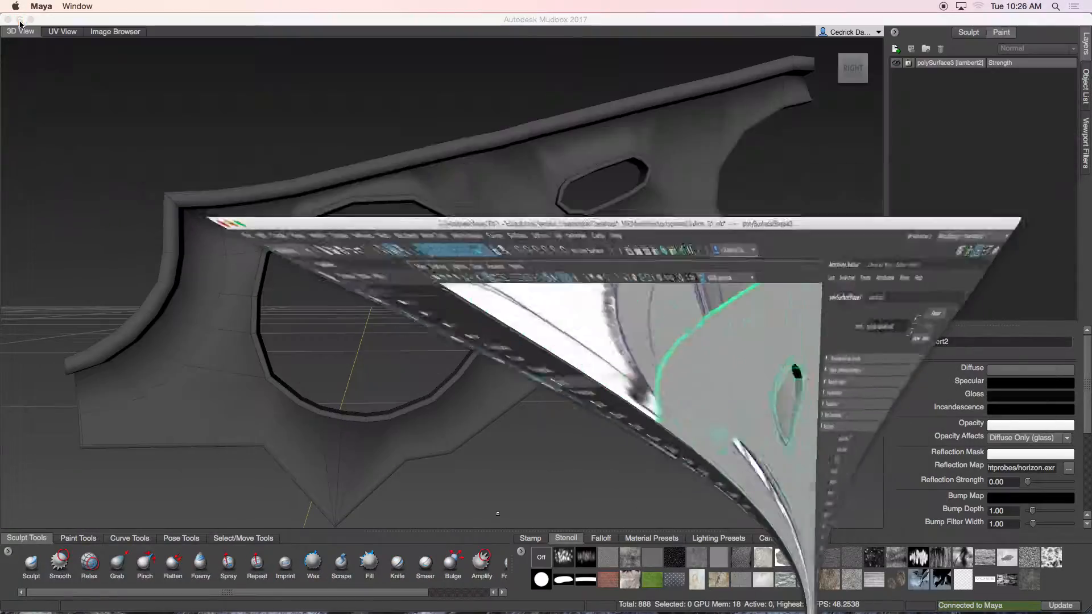
left_click_drag(423, 256, 456, 512, "alt")
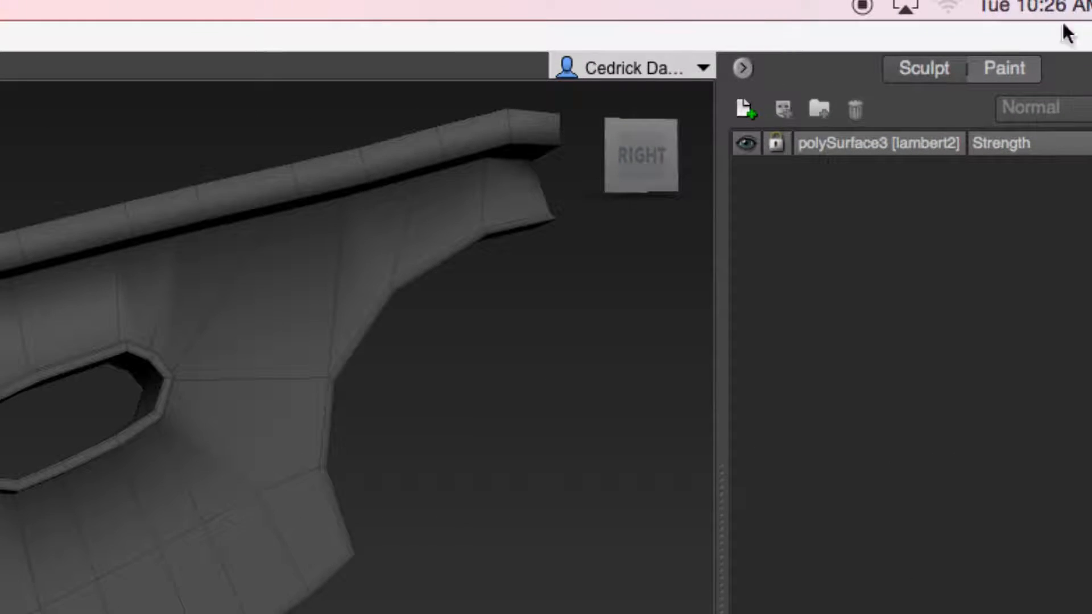
Step: Add a new sculpt layer to the plate in Mudbox
left_click(916, 66)
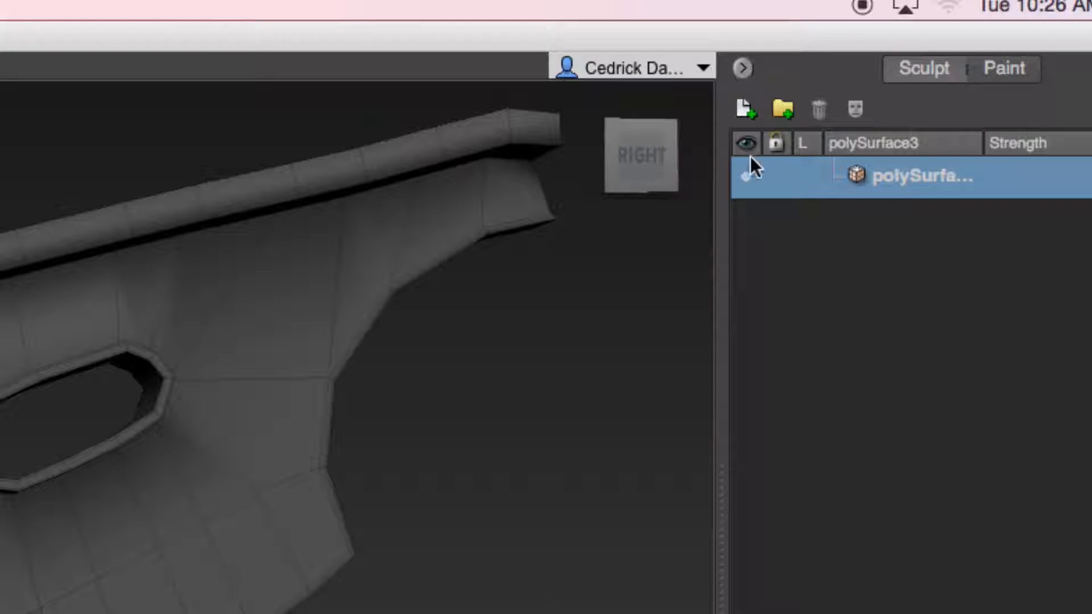
left_click(746, 109)
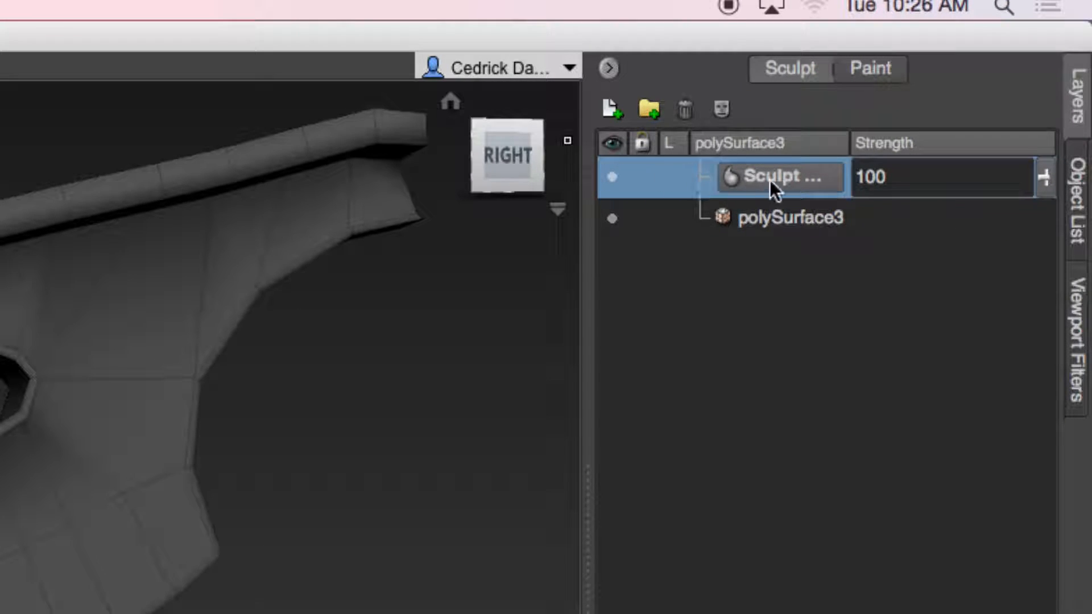
Step: Subdivide the plate mesh up to level 4
middle_click_drag(344, 305, 475, 275, "alt")
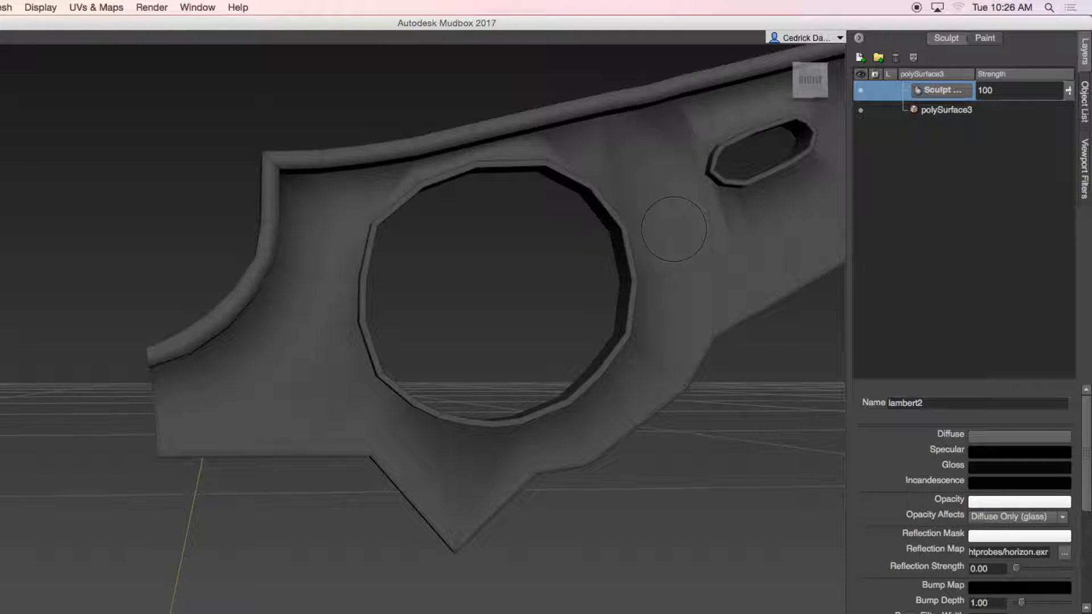
middle_click_drag(674, 229, 606, 298, "alt")
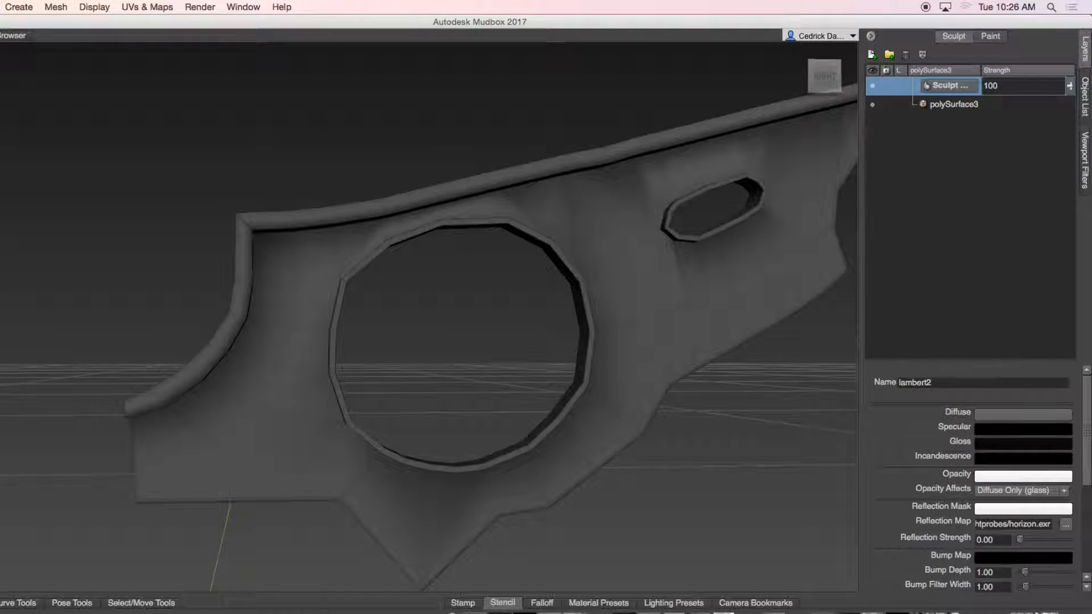
mouse_move(685, 252)
left_mouse_down("alt")
mouse_move(567, 292)
mouse_move(598, 286)
left_mouse_up("alt")
right_click_drag(540, 290, 731, 265, "alt")
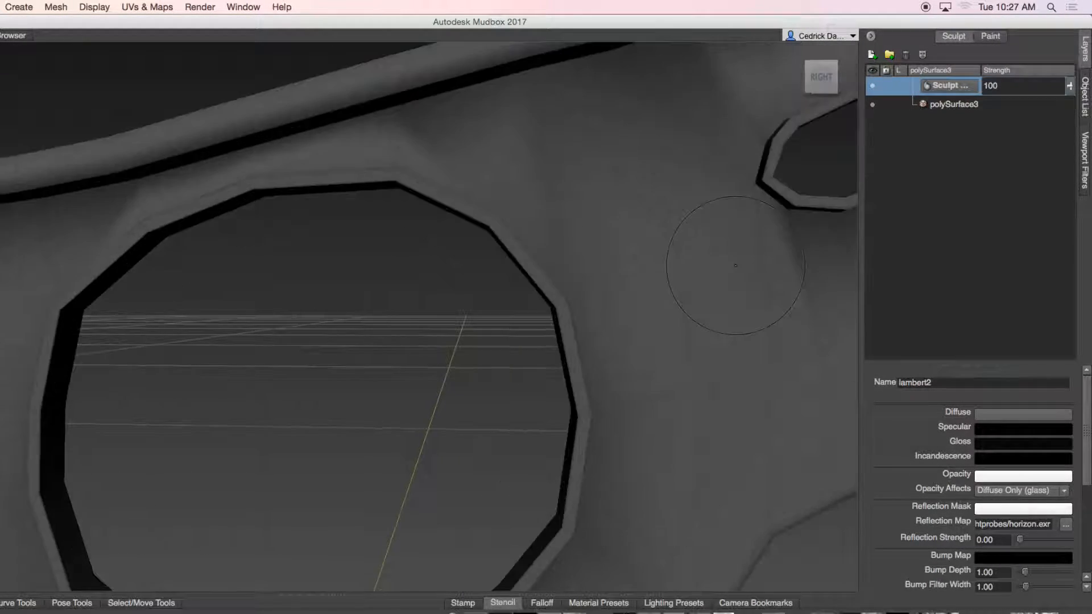
middle_click_drag(572, 285, 532, 295, "alt")
right_click_drag(532, 295, 665, 284, "alt")
middle_click_drag(529, 292, 517, 335, "alt")
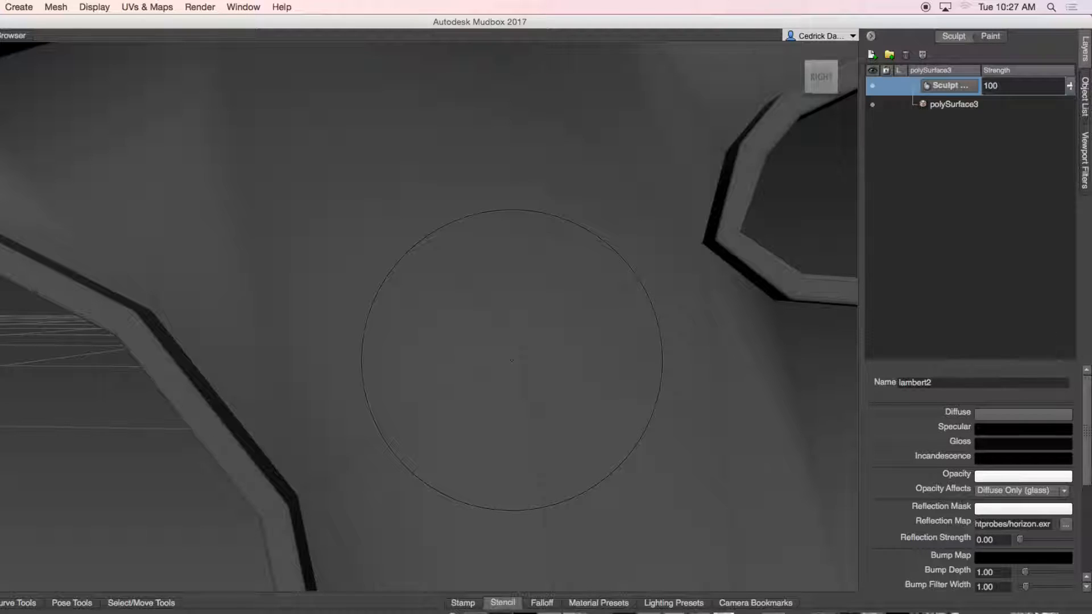
key("shift+d")
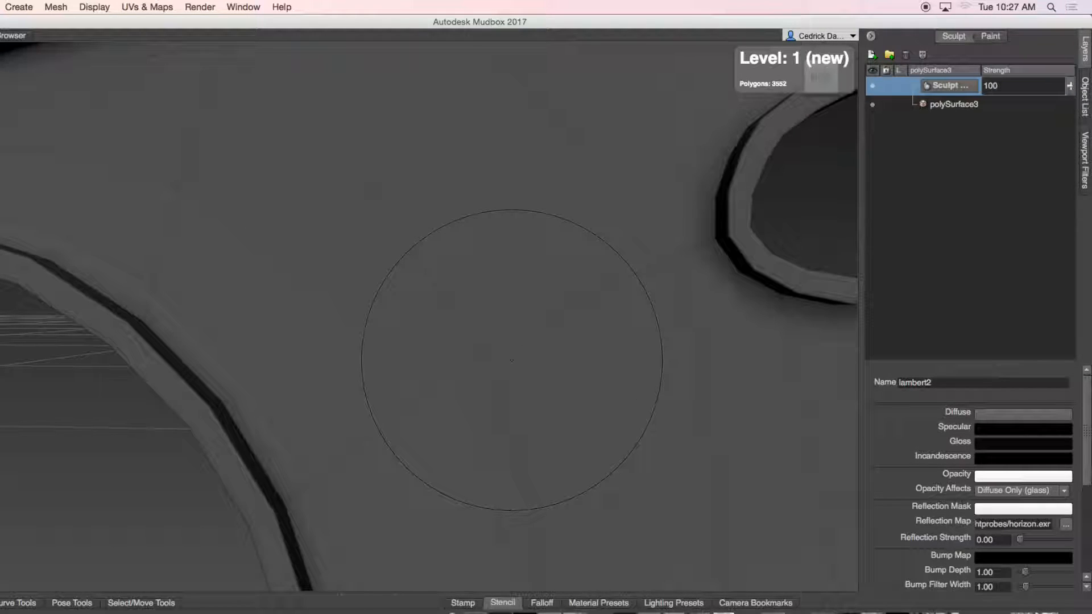
key("shift+d")
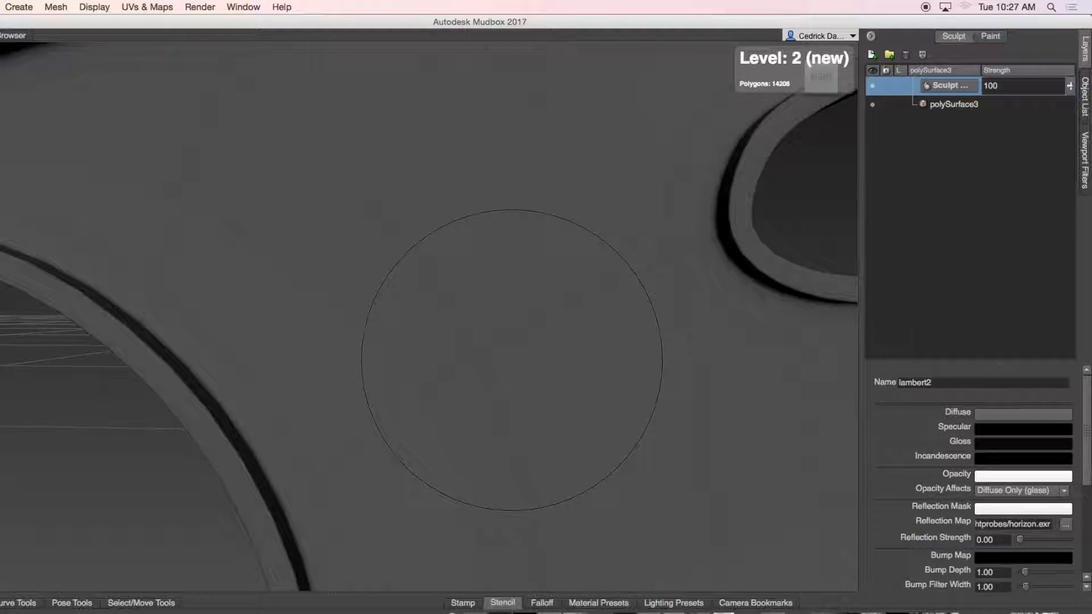
key("shift+d")
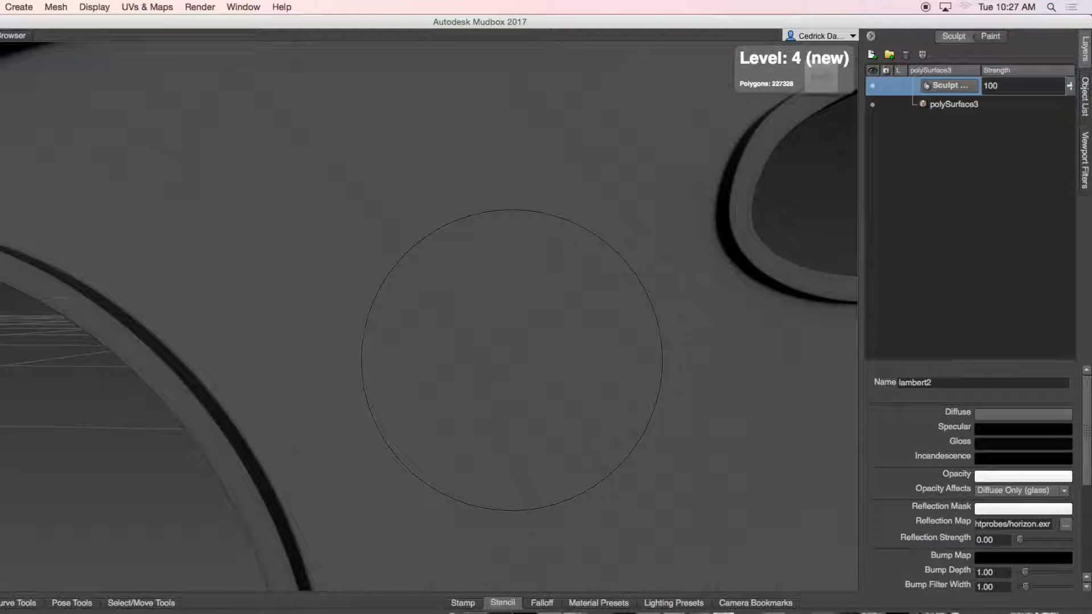
Step: Add a second sculpt layer to the plate and hide it
scroll(512, 360, "down", 10)
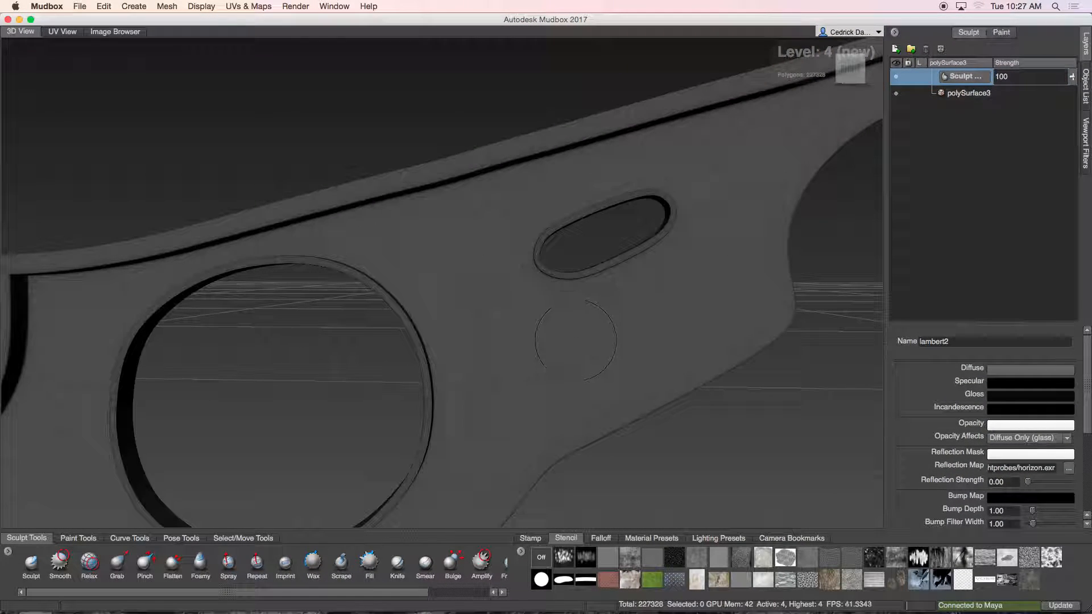
mouse_move(575, 341)
left_mouse_down("alt")
mouse_move(577, 325)
mouse_move(659, 289)
mouse_move(691, 258)
mouse_move(663, 314)
mouse_move(590, 342)
left_mouse_up("alt")
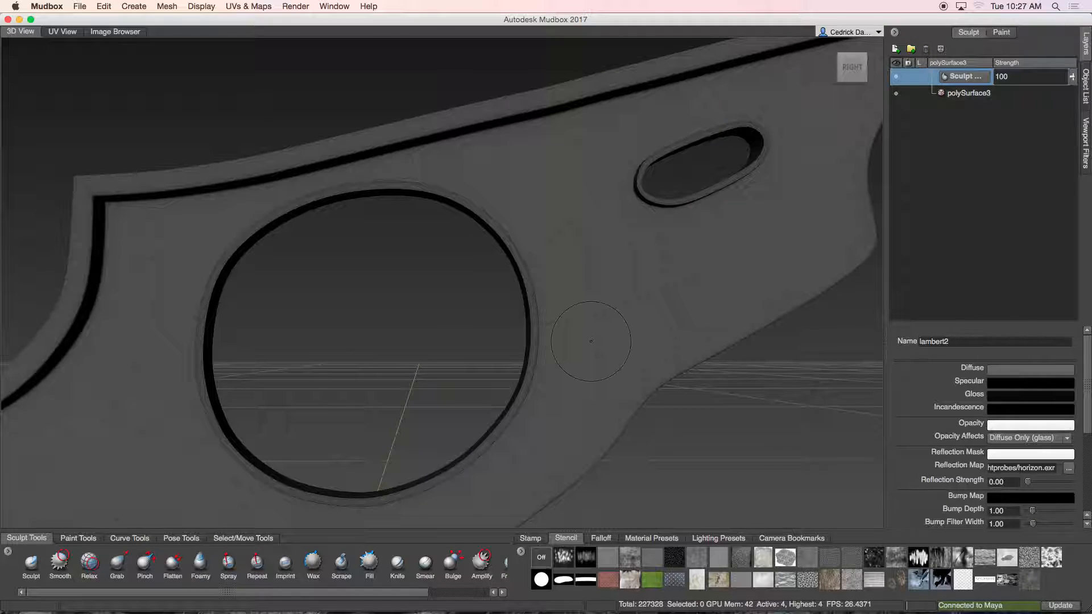
middle_click_drag(734, 216, 676, 325, "alt")
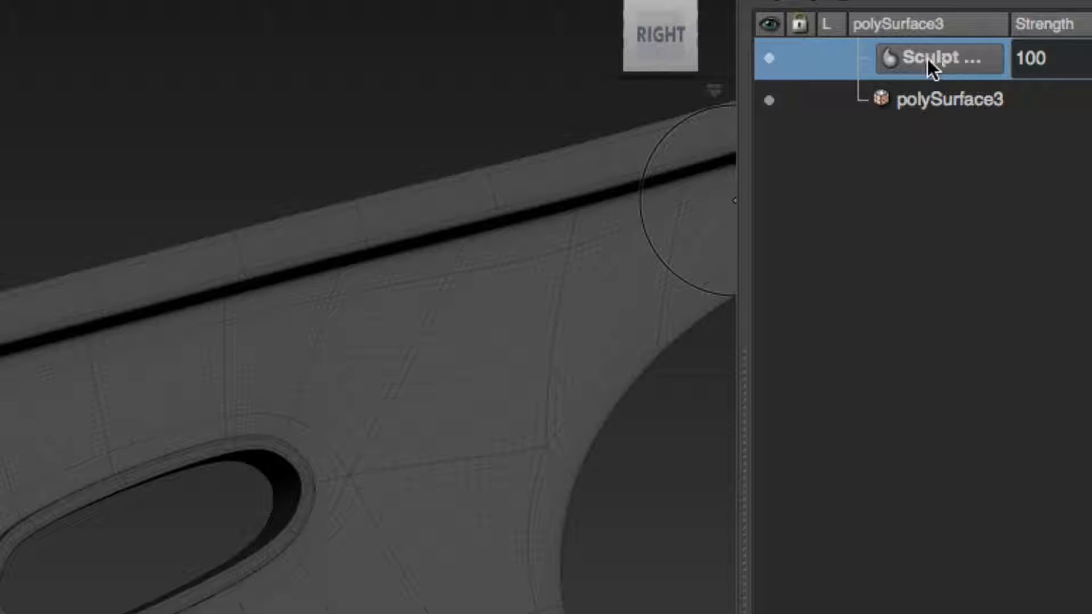
left_click(777, 44)
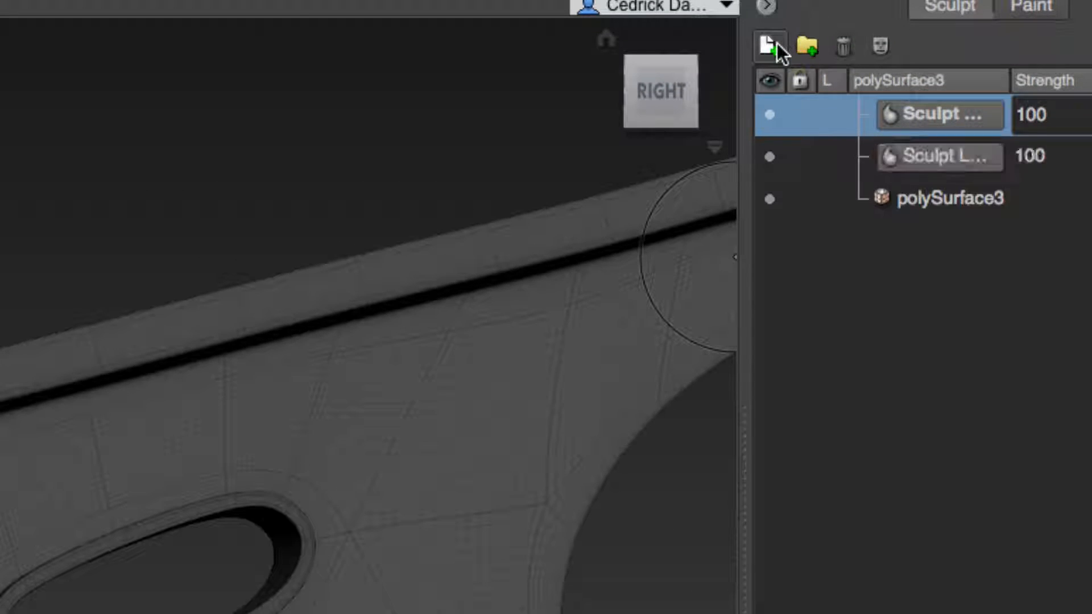
left_click(770, 158)
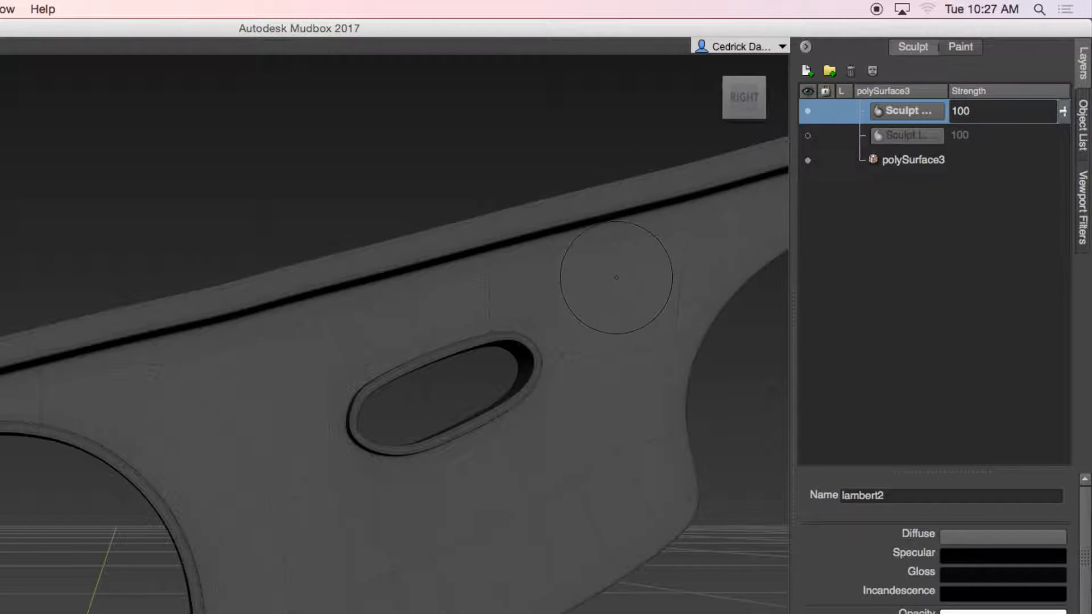
Step: Select the Sculpt tool and apply the rgb_metalSkid stencil, viewing the plate from the right
mouse_move(616, 278)
middle_mouse_down("alt")
mouse_move(625, 229)
mouse_move(583, 285)
mouse_move(591, 252)
middle_mouse_up("alt")
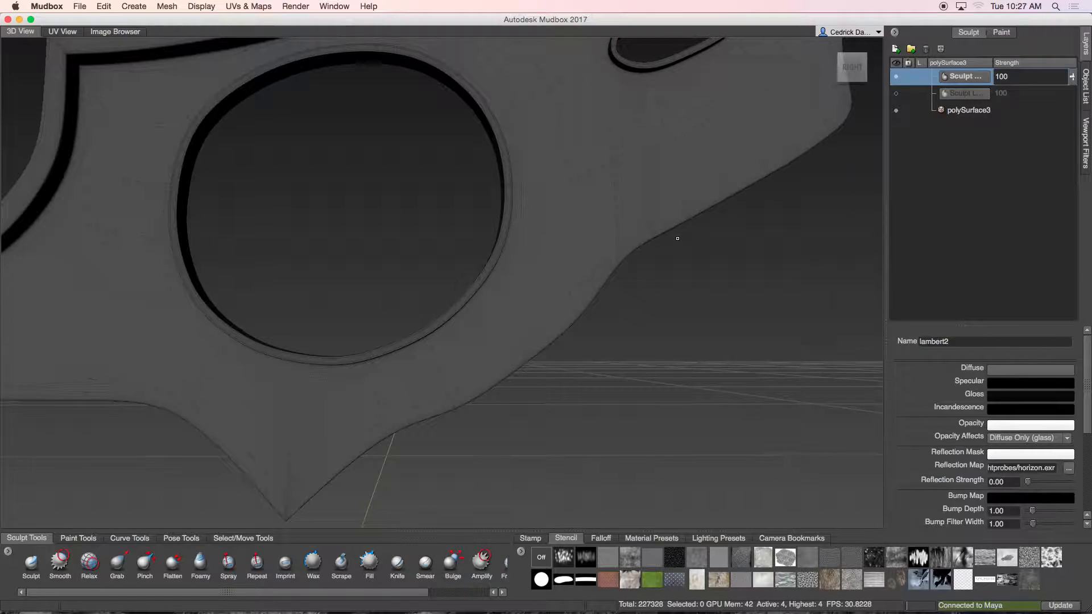
left_click_drag(677, 238, 727, 223, "alt")
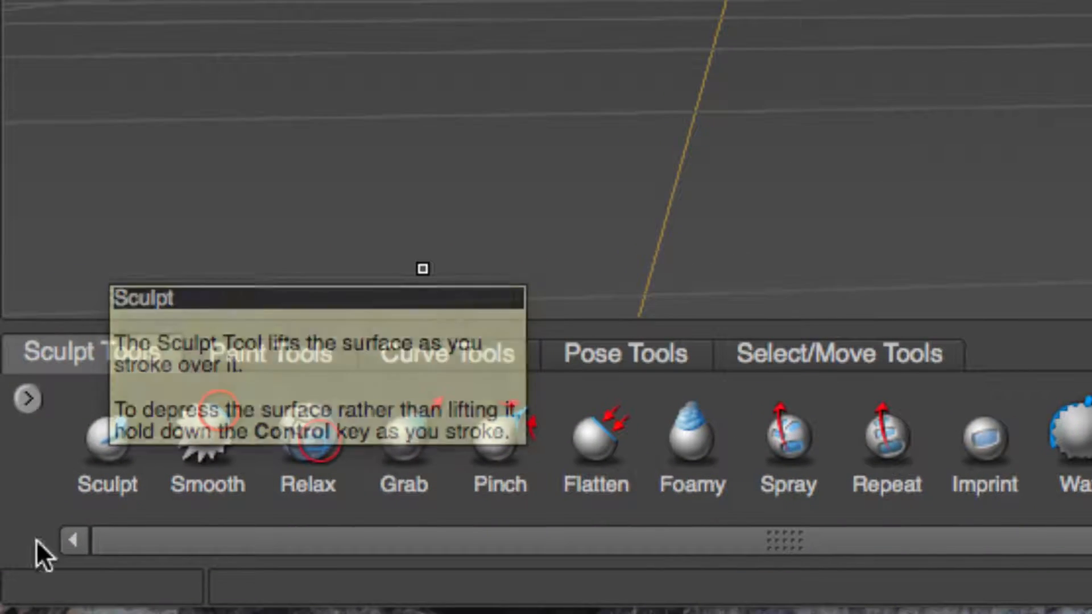
left_click(105, 446)
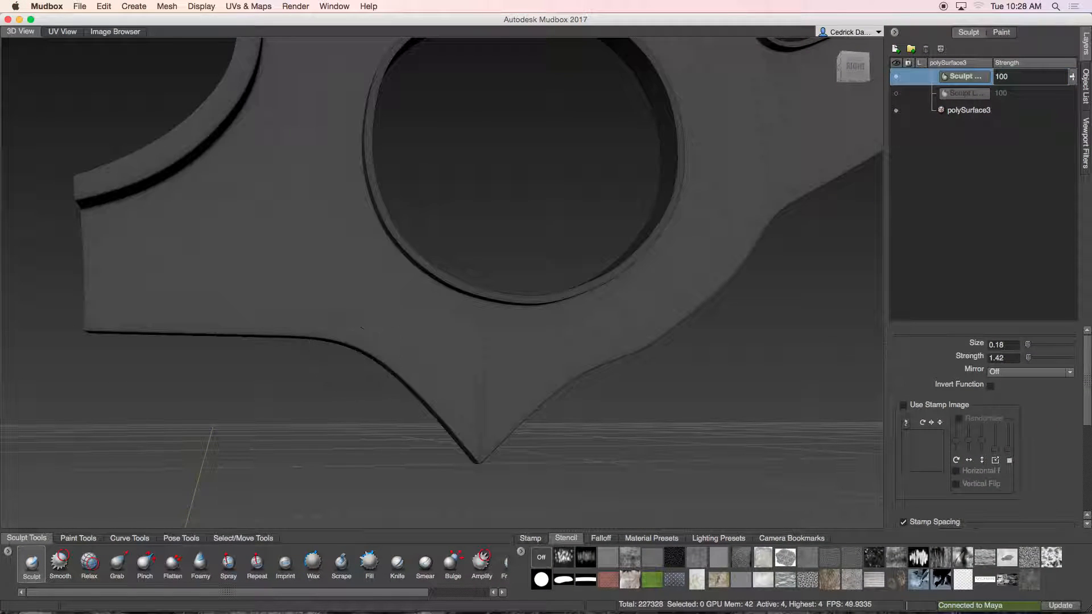
middle_click_drag(539, 216, 332, 422, "alt")
left_click_drag(569, 250, 476, 251, "alt")
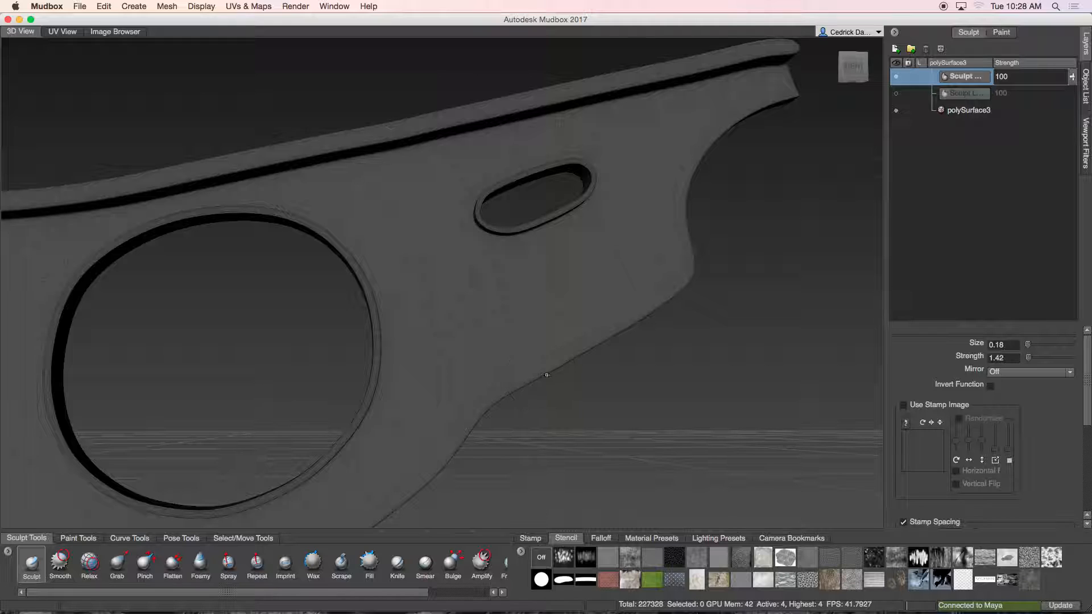
left_click(668, 584)
left_click_drag(522, 310, 551, 301, "alt")
middle_click_drag(549, 301, 504, 369, "alt")
left_click_drag(526, 309, 535, 305, "alt")
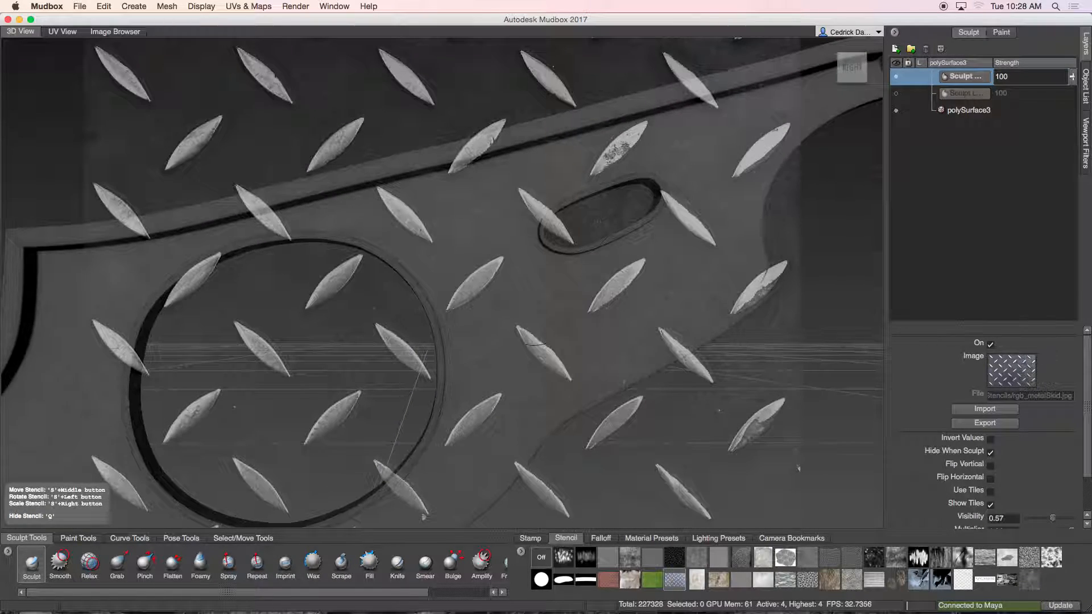
left_click(856, 72)
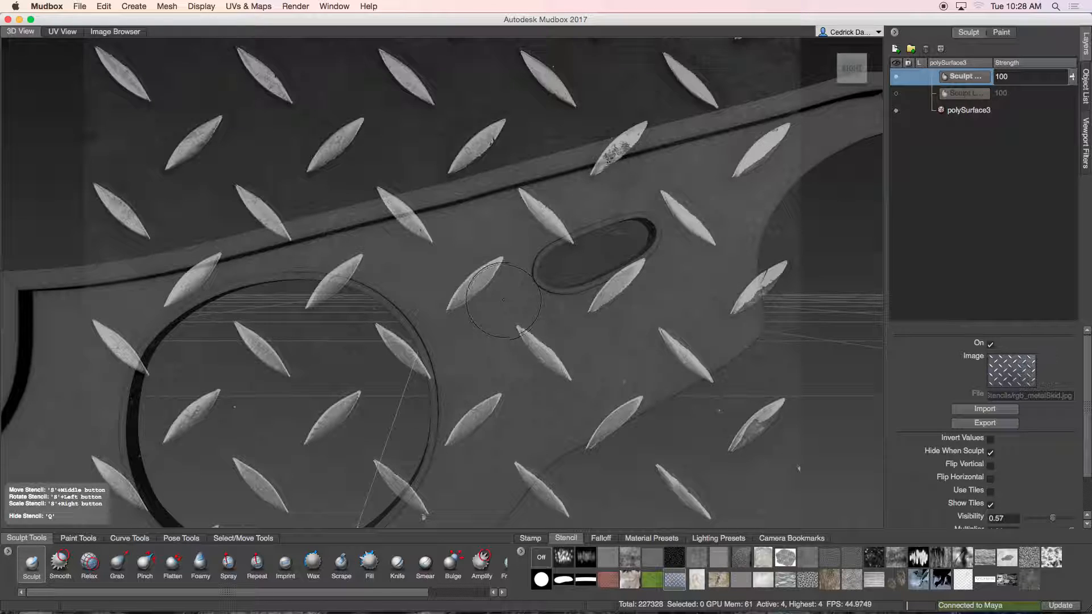
Step: Shrink the metal skid stencil and move it over the plate's slot area
right_click_drag(515, 239, 388, 282)
middle_click_drag(388, 282, 499, 345)
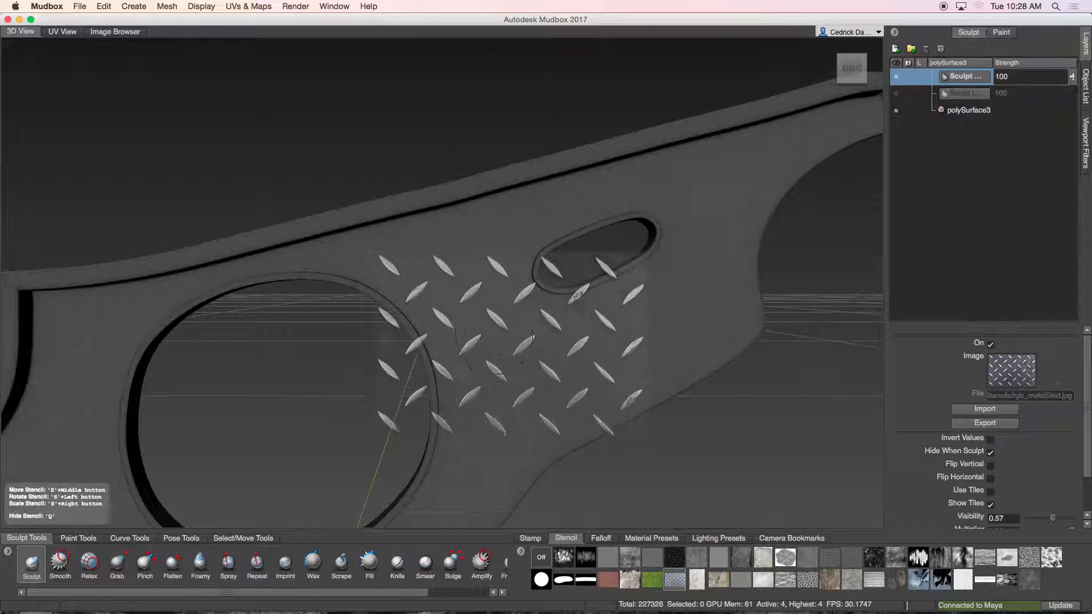
mouse_move(473, 297)
left_mouse_down()
mouse_move(473, 193)
mouse_move(397, 237)
mouse_move(501, 188)
mouse_move(398, 235)
mouse_move(368, 277)
mouse_move(422, 215)
mouse_move(394, 238)
mouse_move(403, 231)
left_mouse_up()
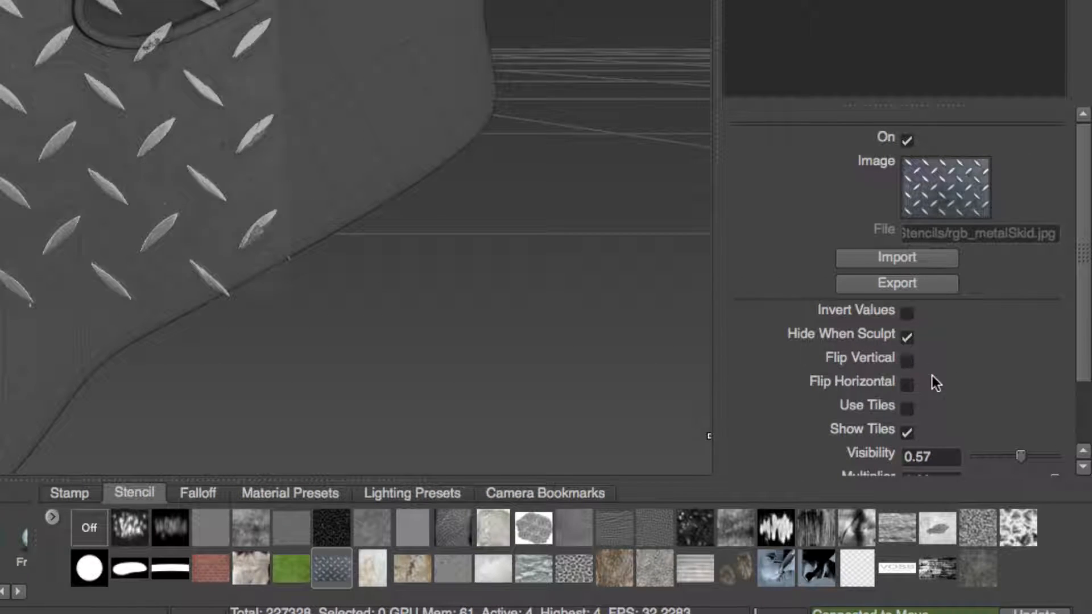
Step: Turn on Use Tiles and off Show Tiles, then enlarge and position the stencil around the slot
left_click(906, 409)
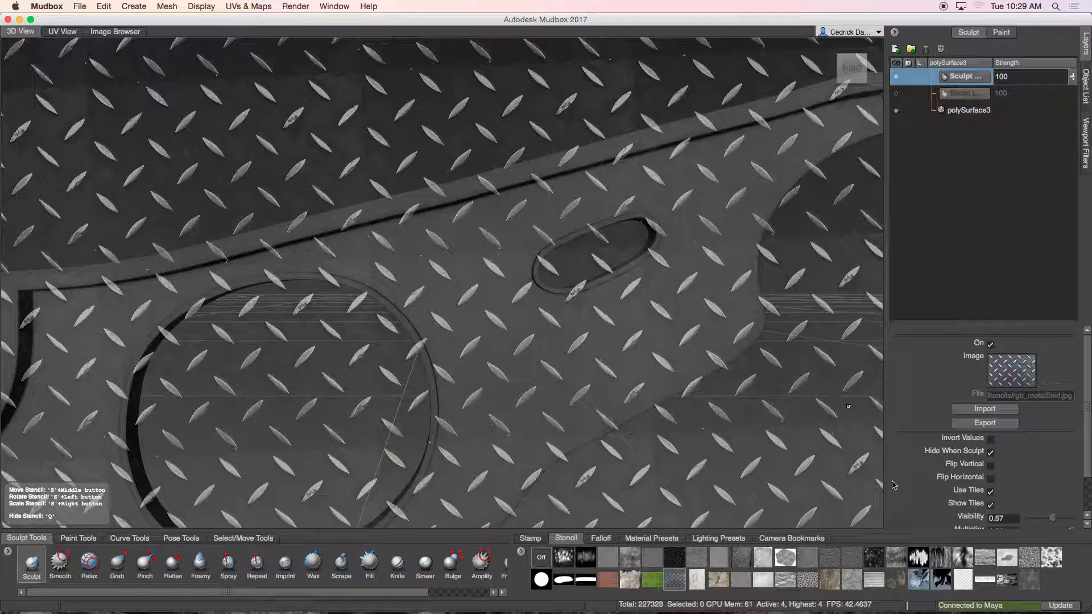
left_click(990, 505)
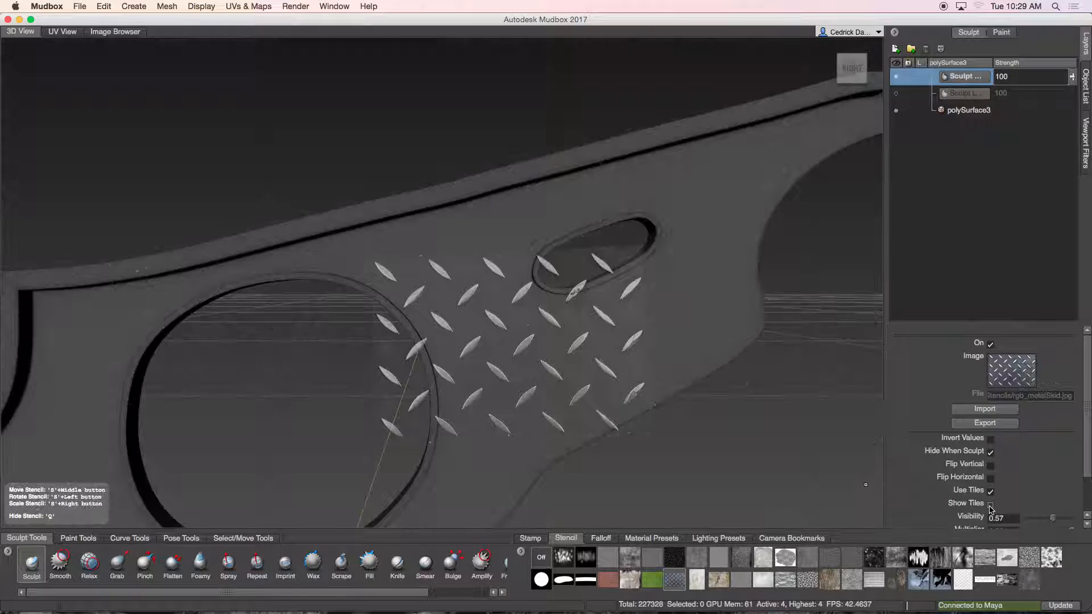
right_click_drag(512, 300, 541, 305)
left_click_drag(541, 305, 435, 258)
middle_click_drag(435, 258, 499, 215)
left_click_drag(551, 252, 549, 258)
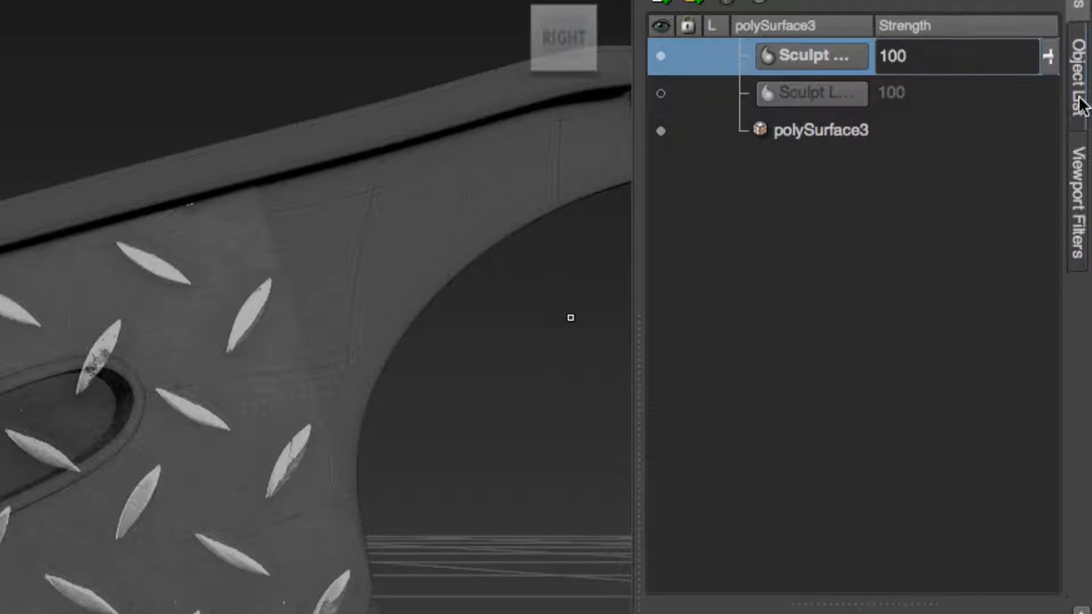
left_click(1087, 95)
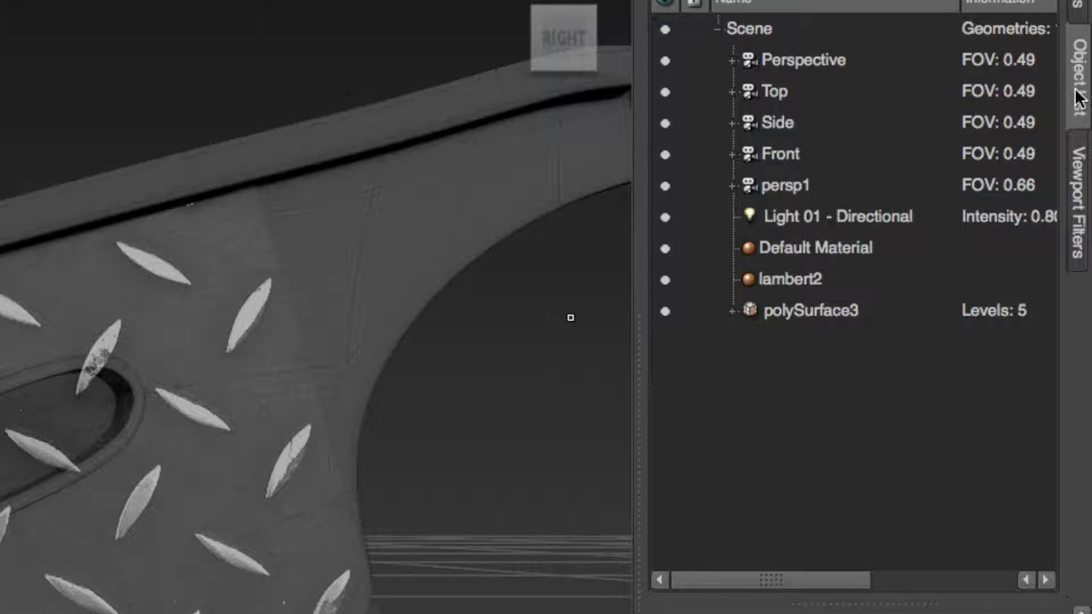
right_click(779, 157)
left_click(830, 169)
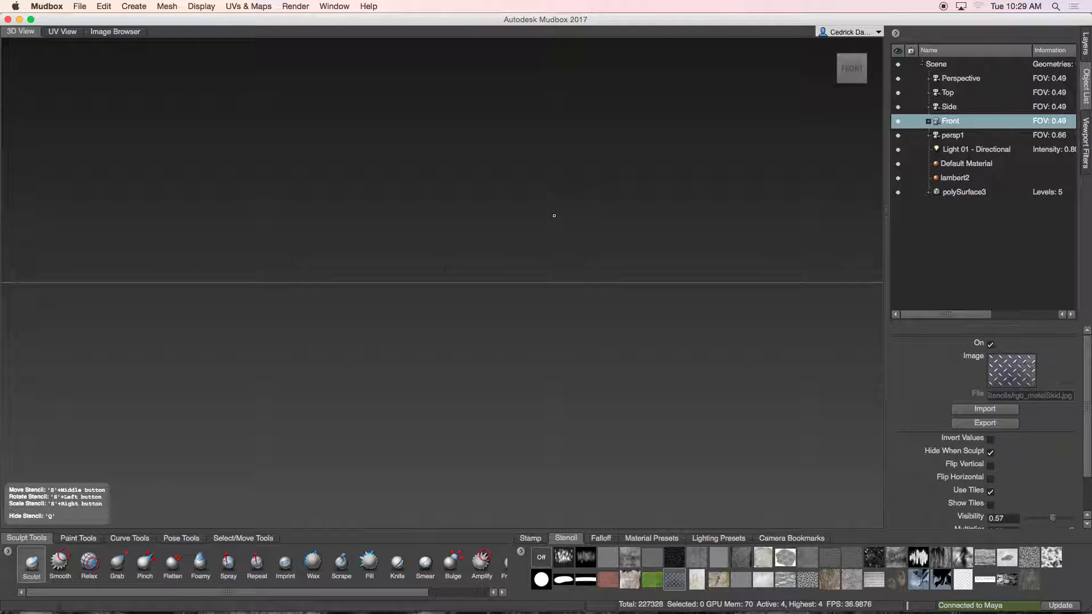
left_click_drag(570, 232, 565, 328, "alt")
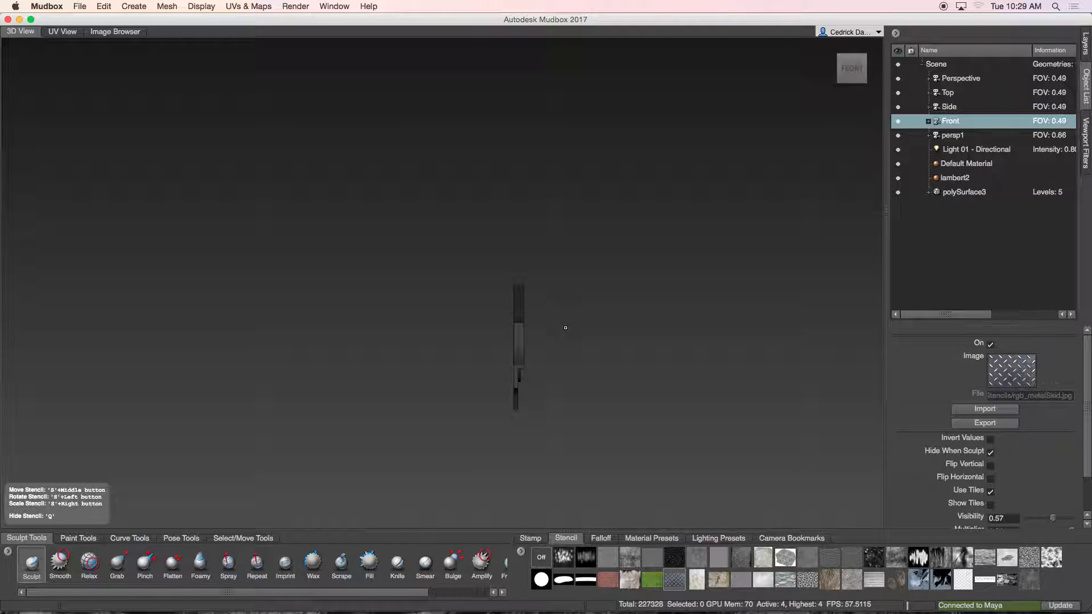
Step: Look through the Side camera, frame the plate, and lock the Side camera
right_click(952, 111)
left_click(976, 120)
left_click_drag(498, 268, 489, 356, "alt")
scroll(489, 356, "up", 10)
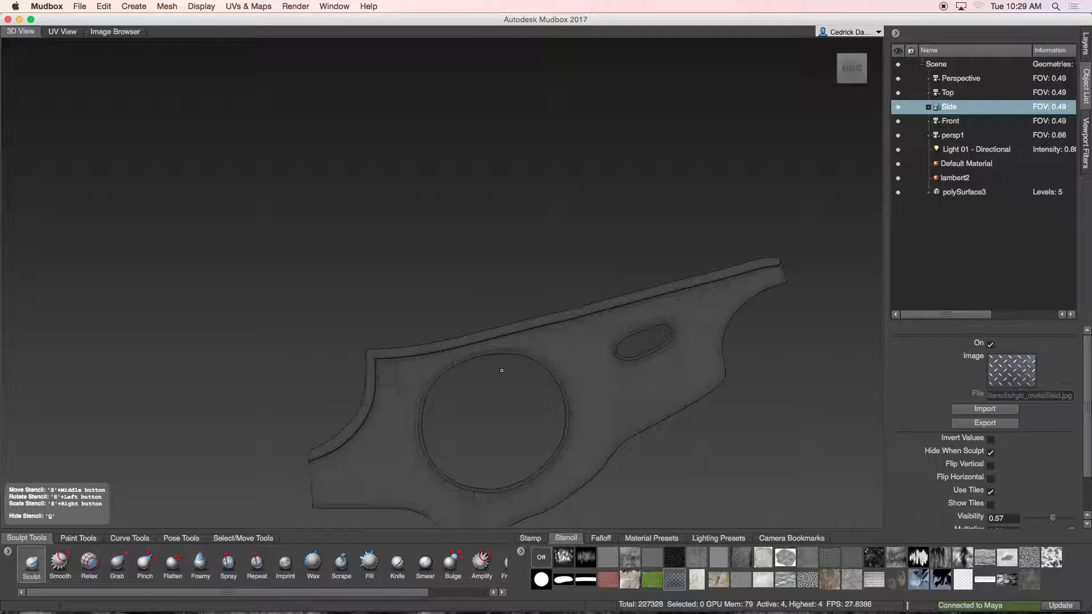
scroll(502, 370, "up", 8)
scroll(616, 388, "down", 8)
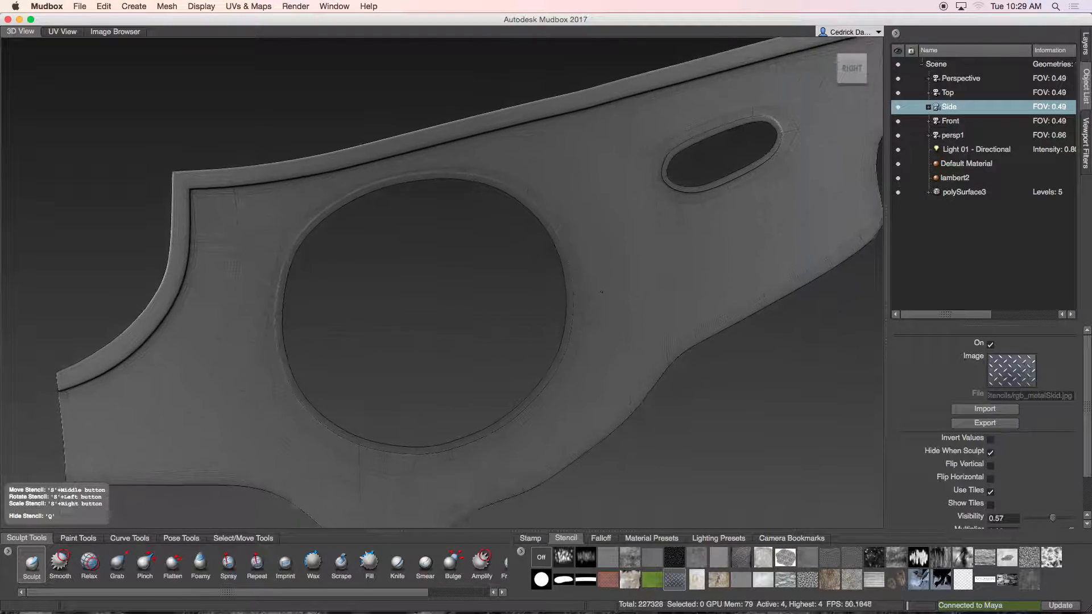
scroll(592, 252, "down", 5)
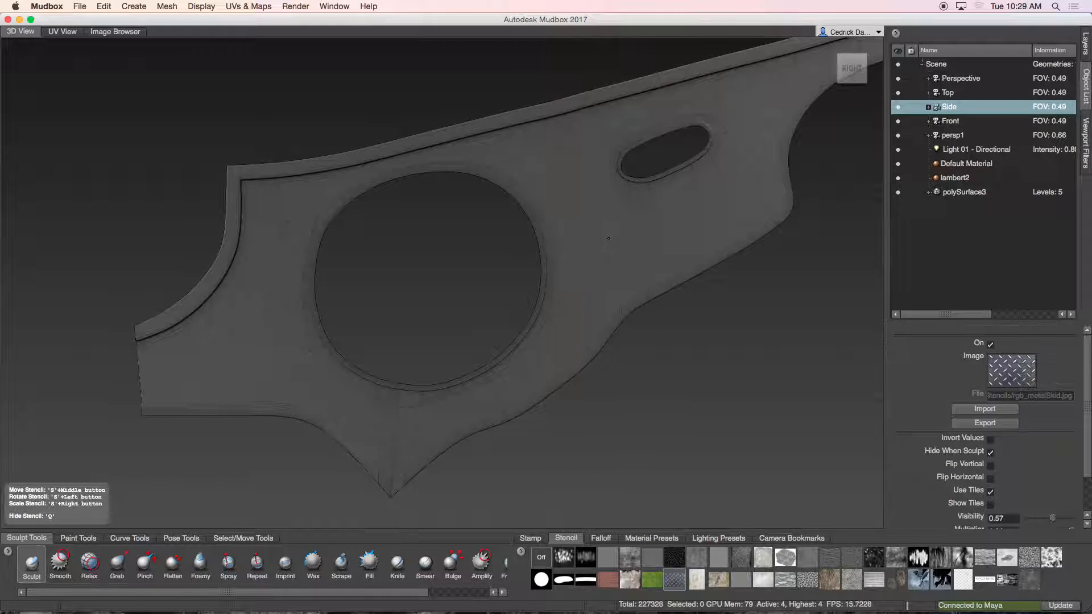
scroll(608, 238, "down", 4)
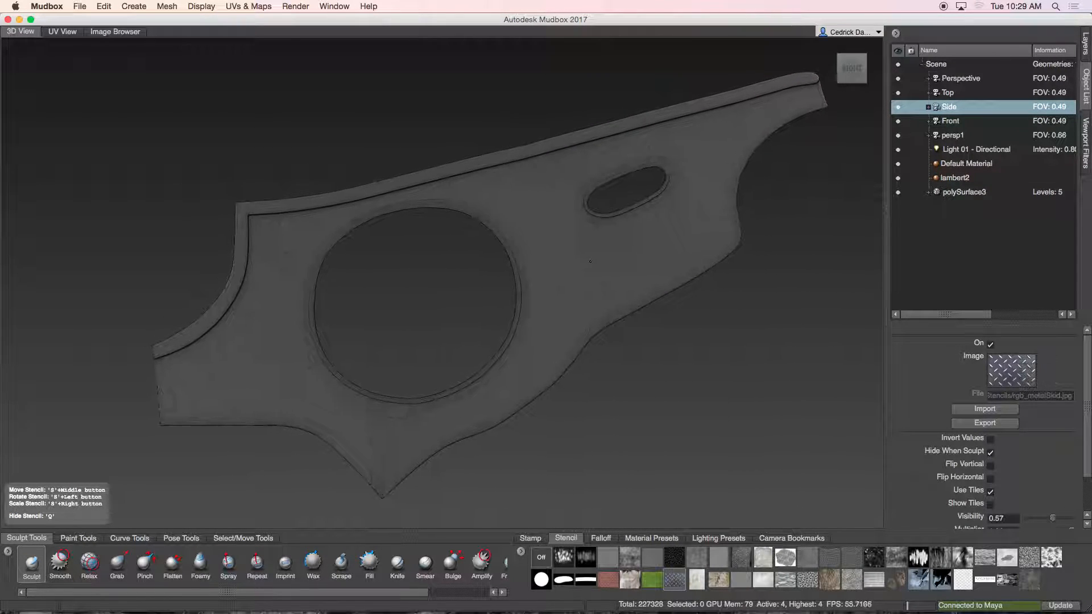
middle_click_drag(590, 262, 599, 260, "alt")
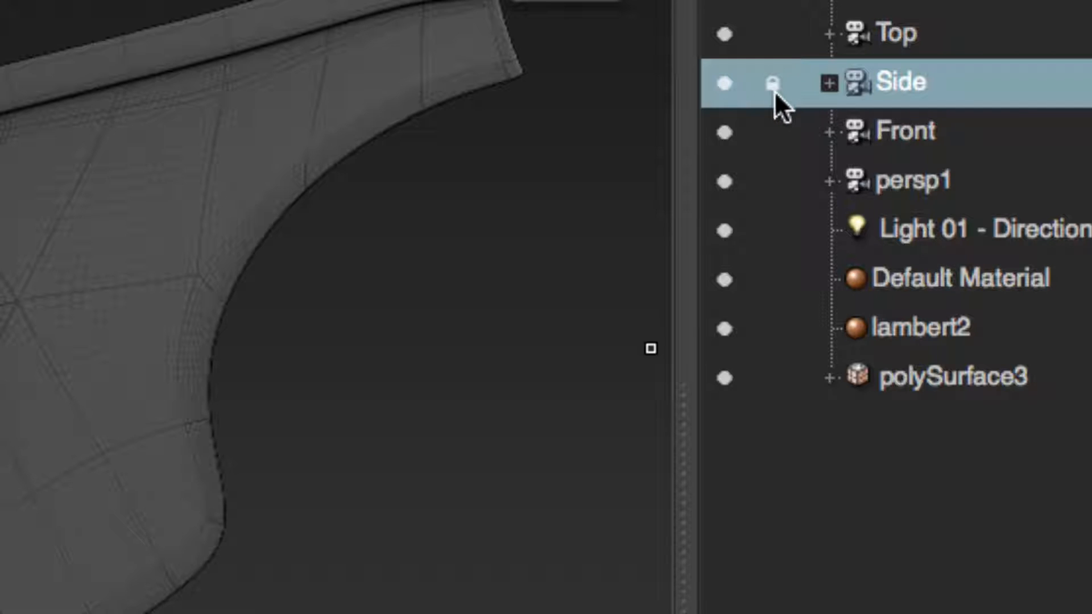
left_click(813, 442)
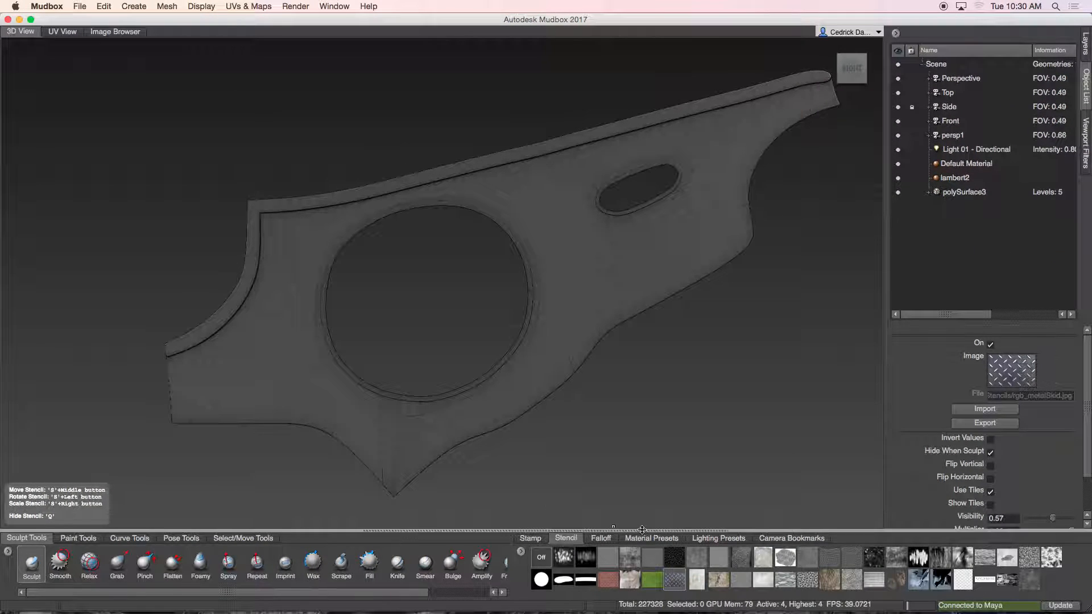
Step: Reapply the metal skid stencil near the slot and sculpt a test stroke through it
left_click(671, 584)
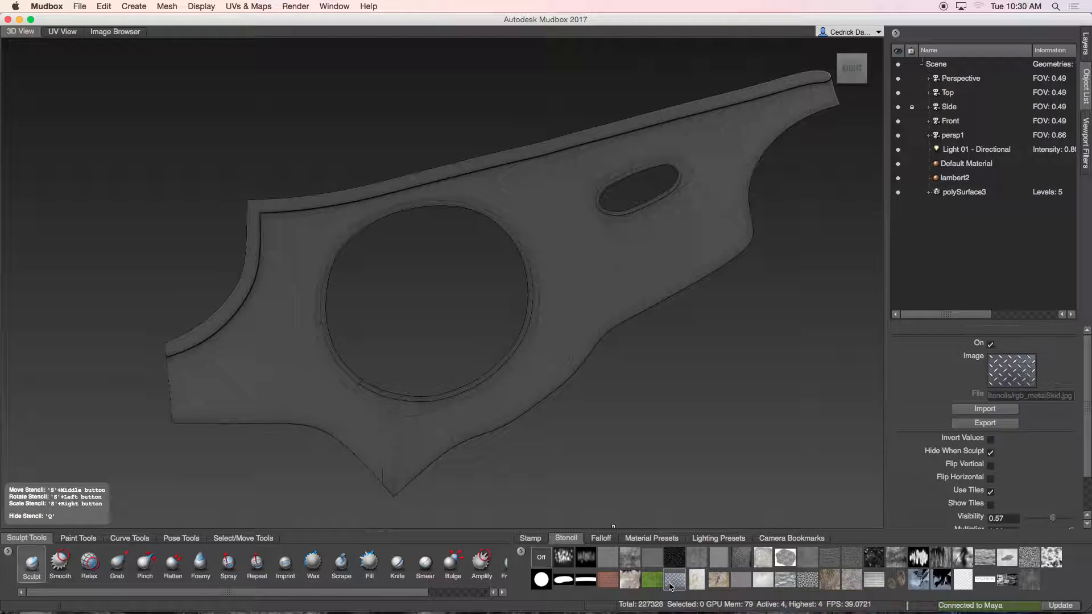
right_click_drag(618, 194, 429, 254)
middle_click_drag(428, 255, 632, 224)
right_click_drag(632, 224, 626, 241)
middle_click_drag(626, 241, 606, 263)
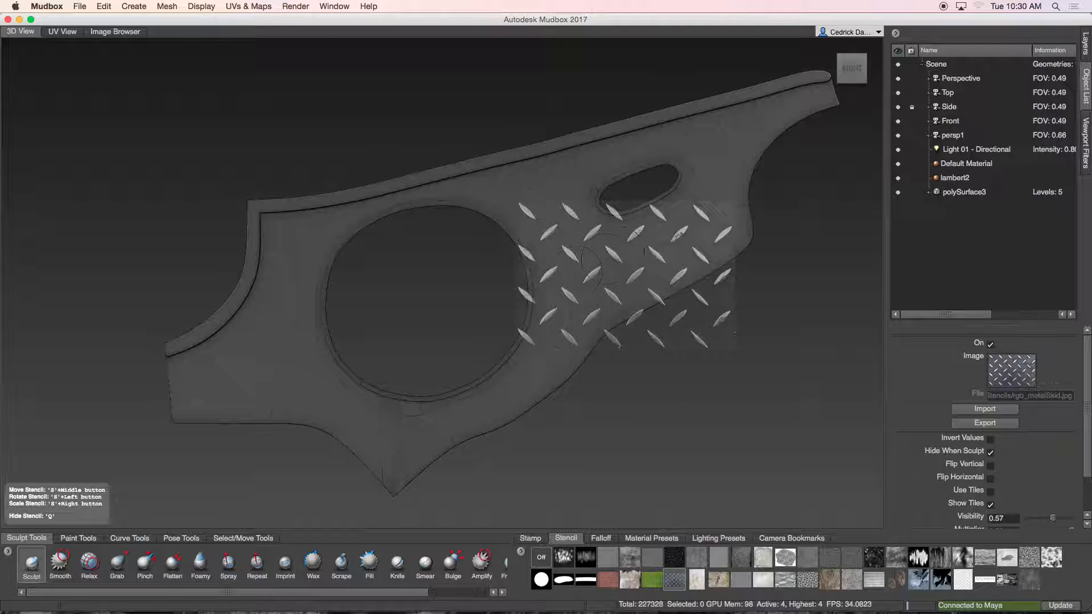
mouse_move(569, 242)
left_mouse_down()
mouse_move(568, 268)
mouse_move(691, 236)
mouse_move(609, 294)
mouse_move(563, 277)
left_mouse_up()
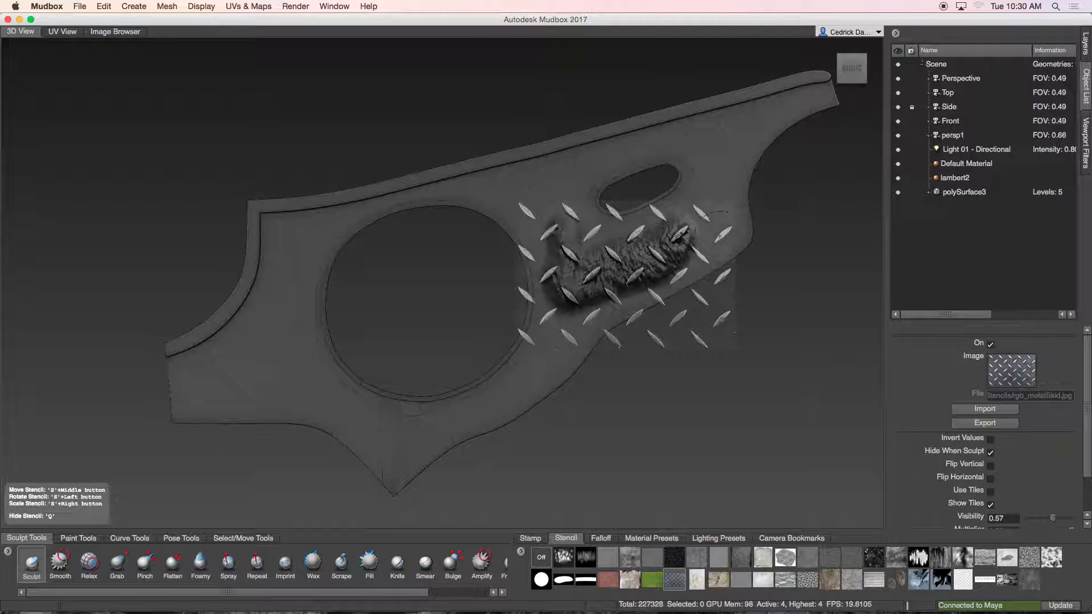
Step: Look through the Perspective camera and reset the view to home
right_click(937, 79)
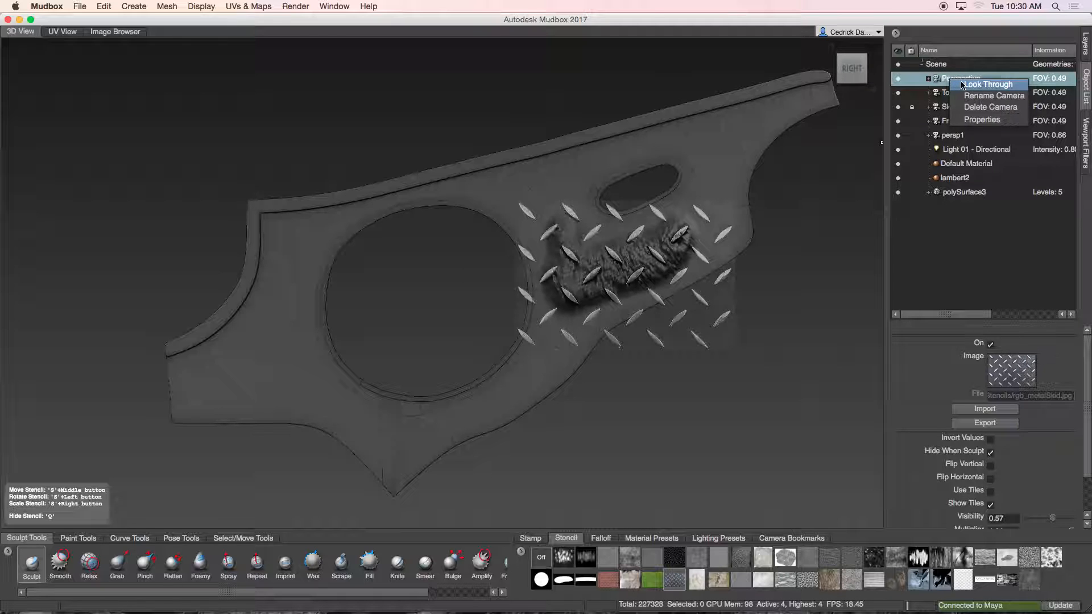
left_click(966, 85)
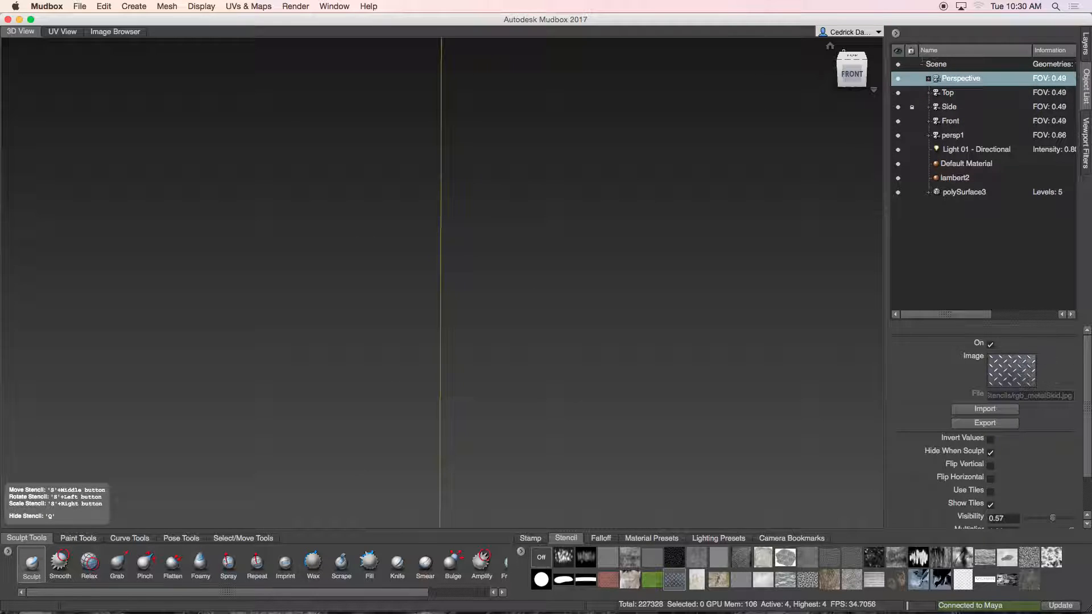
left_click(835, 50)
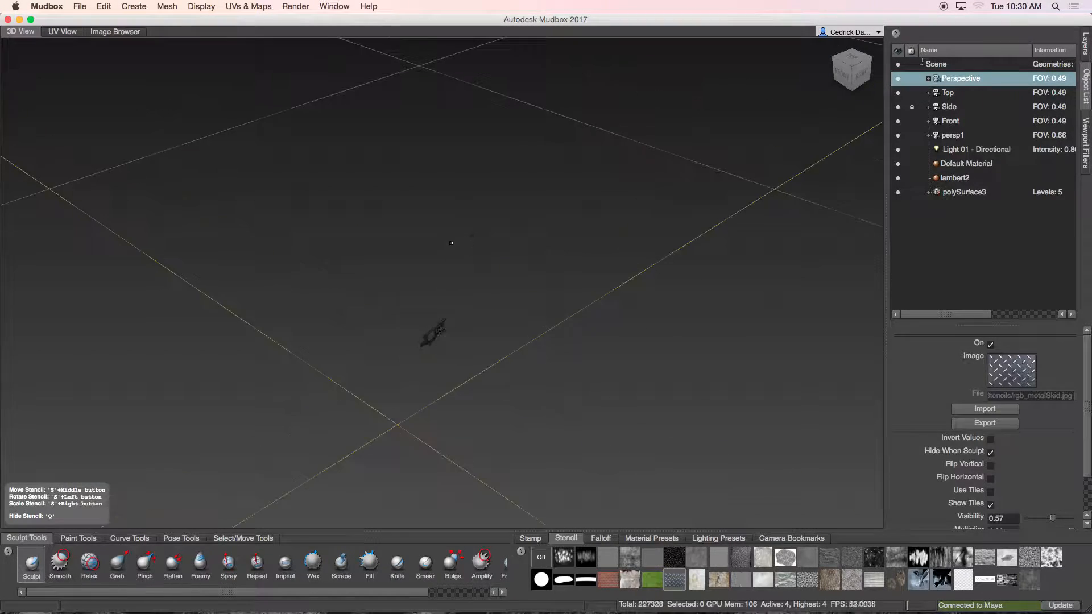
Step: Try sculpting strokes through the stencil beside the slot, then undo them
middle_click_drag(443, 341, 451, 241, "alt")
right_click_drag(451, 241, 466, 229, "alt")
middle_click_drag(466, 230, 437, 298, "alt")
right_click_drag(437, 298, 475, 263, "alt")
left_click_drag(475, 262, 427, 154, "alt")
middle_click_drag(426, 154, 457, 259, "alt")
right_click_drag(456, 259, 469, 246, "alt")
left_click_drag(469, 247, 402, 196, "alt")
mouse_move(402, 196)
middle_mouse_down("alt")
mouse_move(402, 227)
mouse_move(434, 248)
mouse_move(478, 249)
mouse_move(467, 249)
middle_mouse_up("alt")
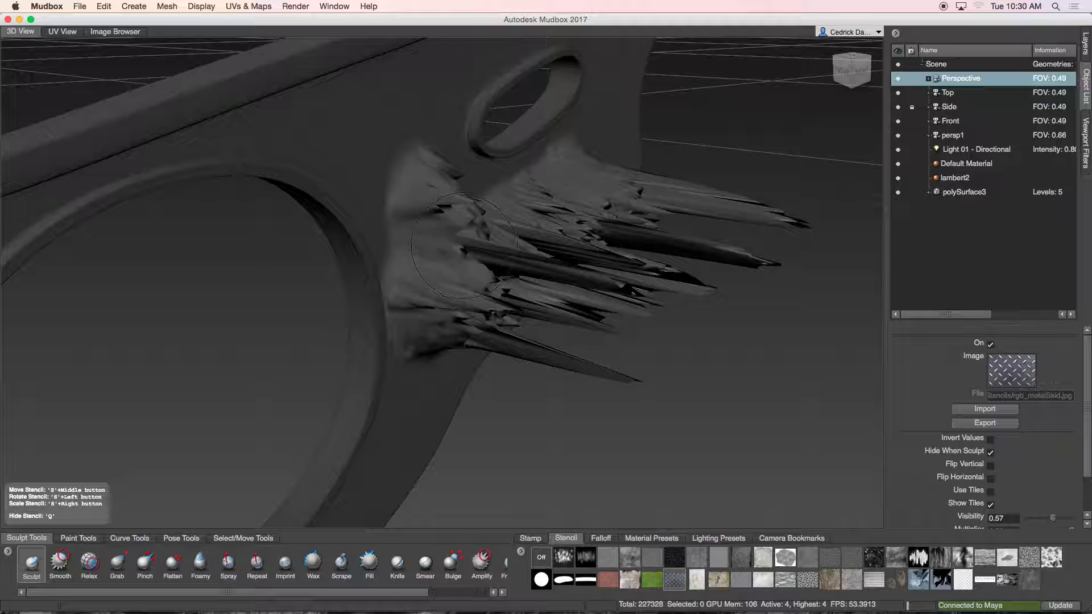
key("super+z")
key("super+z")
right_click(504, 240)
key("super+z")
Step: Set the sculpt brush size to 0.24 and strength to 0.04
mouse_move(564, 223)
left_mouse_down("alt")
mouse_move(646, 238)
mouse_move(693, 231)
left_mouse_up("alt")
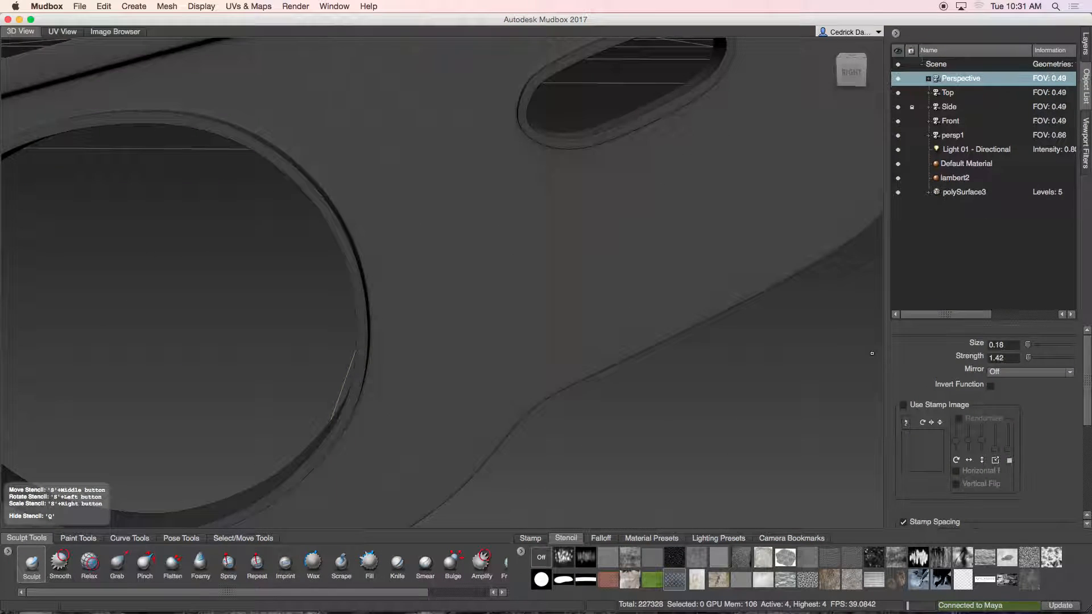
mouse_move(700, 295)
middle_mouse_down("alt")
mouse_move(661, 304)
mouse_move(687, 306)
middle_mouse_up("alt")
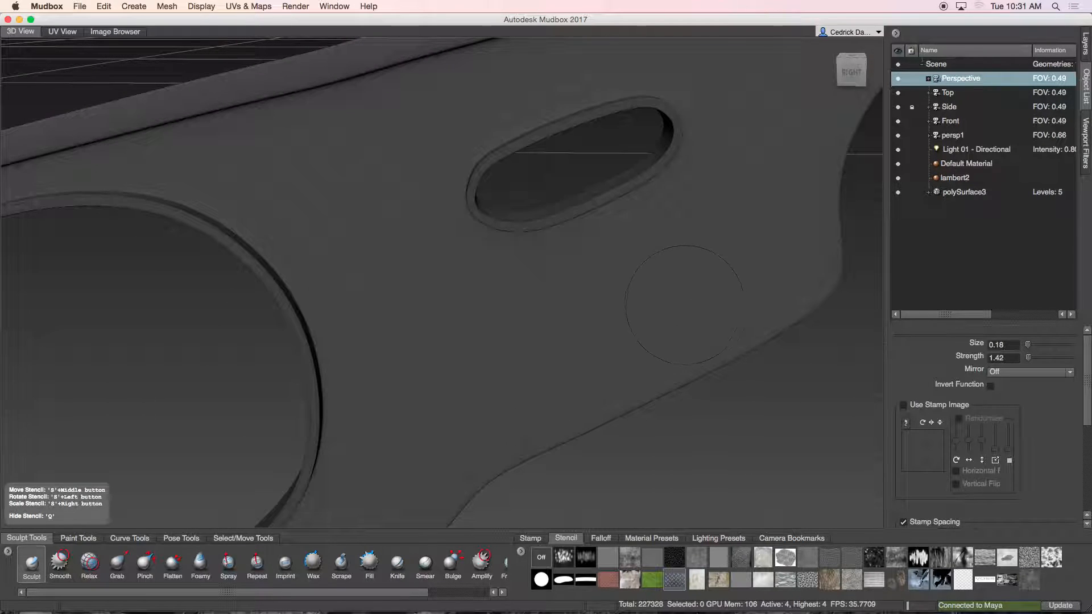
key("m")
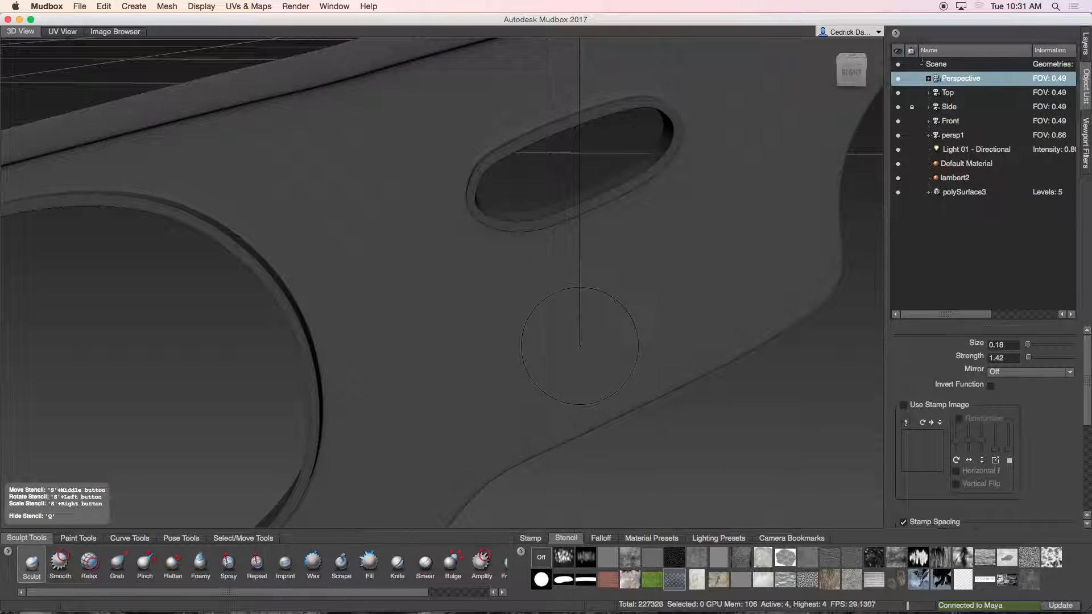
mouse_move(550, 327)
left_mouse_down()
mouse_move(532, 327)
mouse_move(608, 327)
mouse_move(559, 327)
mouse_move(571, 375)
left_mouse_up()
key("m")
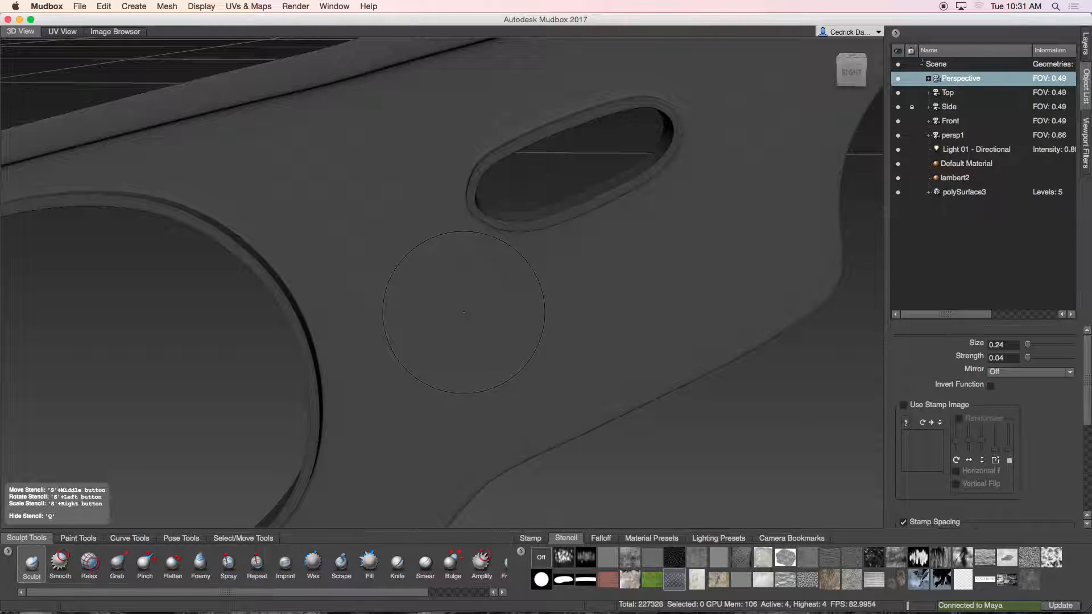
left_click_drag(449, 306, 500, 318)
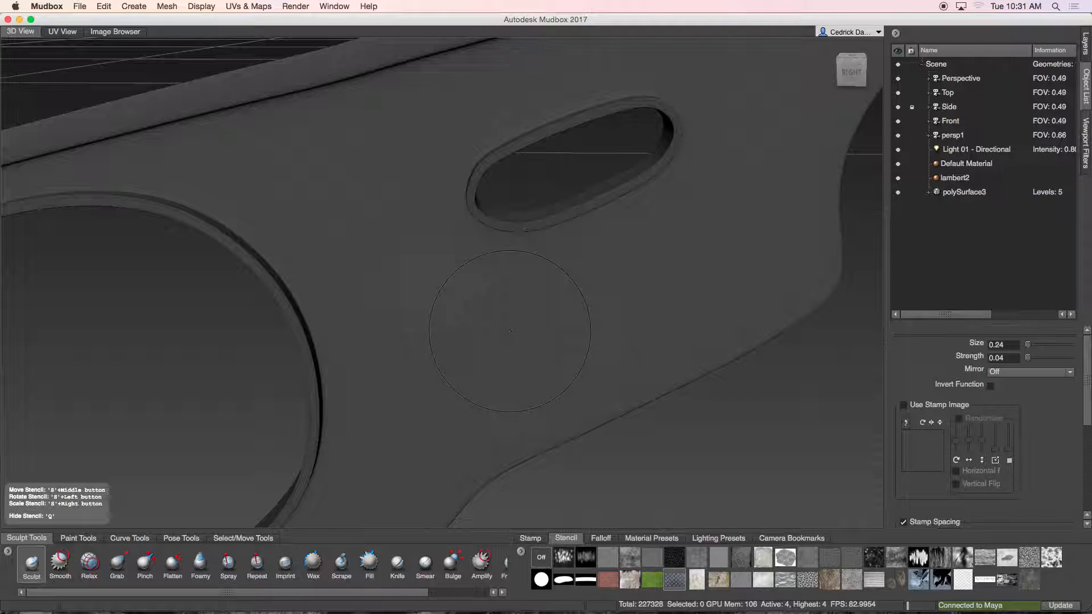
Step: Select the metal skid stencil and sculpt through it over the slot area
left_click(675, 580)
mouse_move(569, 307)
left_mouse_down("alt")
mouse_move(370, 285)
mouse_move(401, 278)
left_mouse_up("alt")
right_click_drag(417, 277, 502, 282)
Step: Look through the Side camera and sculpt diamond marks near the slot and at the plate's left end
right_click(960, 108)
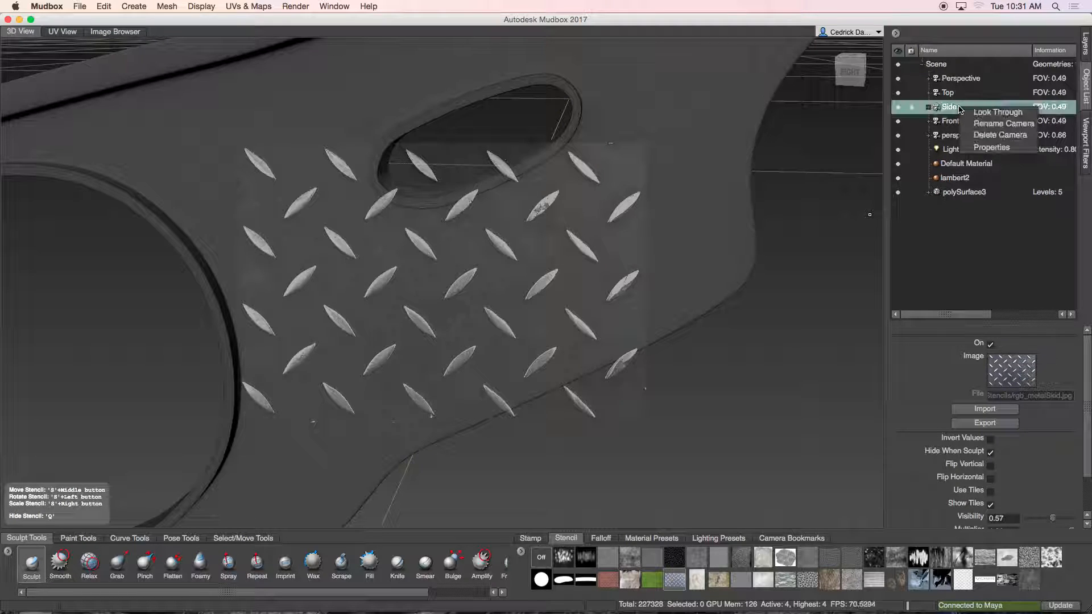
left_click(978, 118)
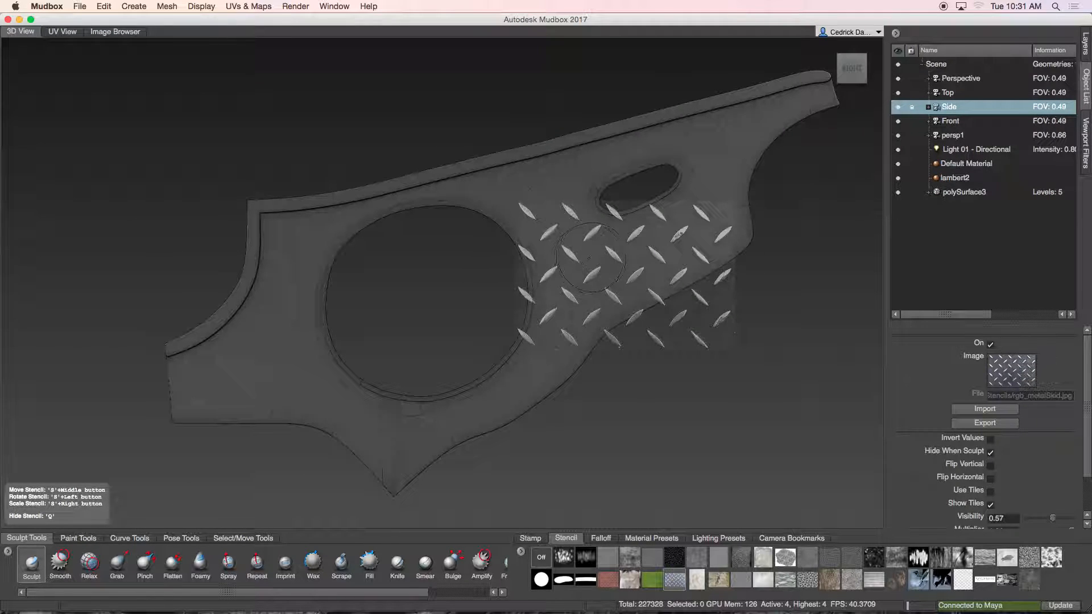
key("q")
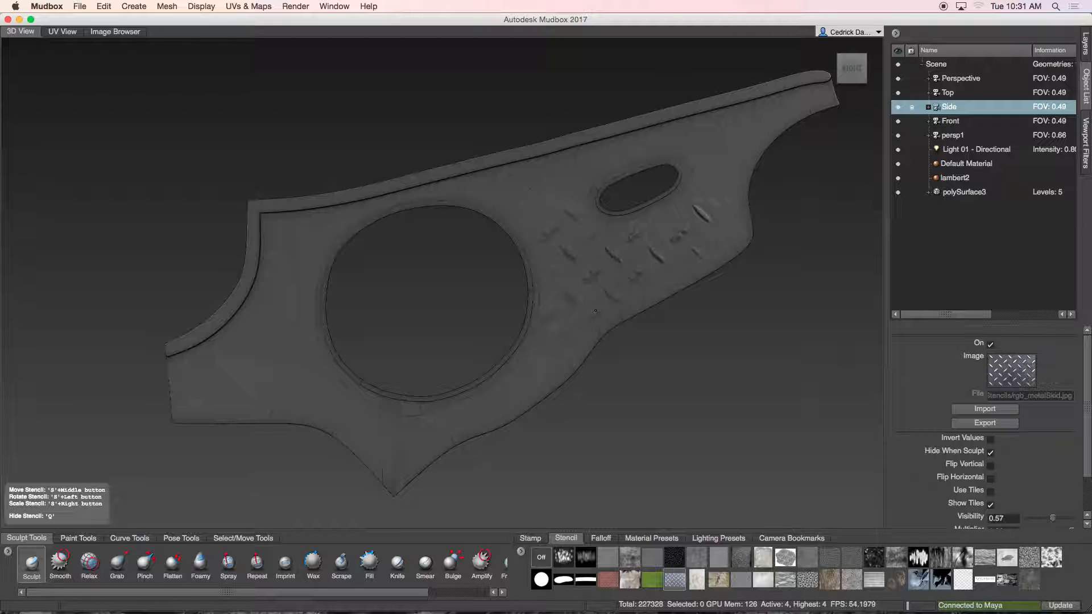
left_click_drag(716, 242, 679, 234)
mouse_move(539, 239)
middle_mouse_down()
mouse_move(396, 248)
mouse_move(220, 310)
mouse_move(197, 333)
middle_mouse_up()
left_click_drag(240, 353, 266, 333)
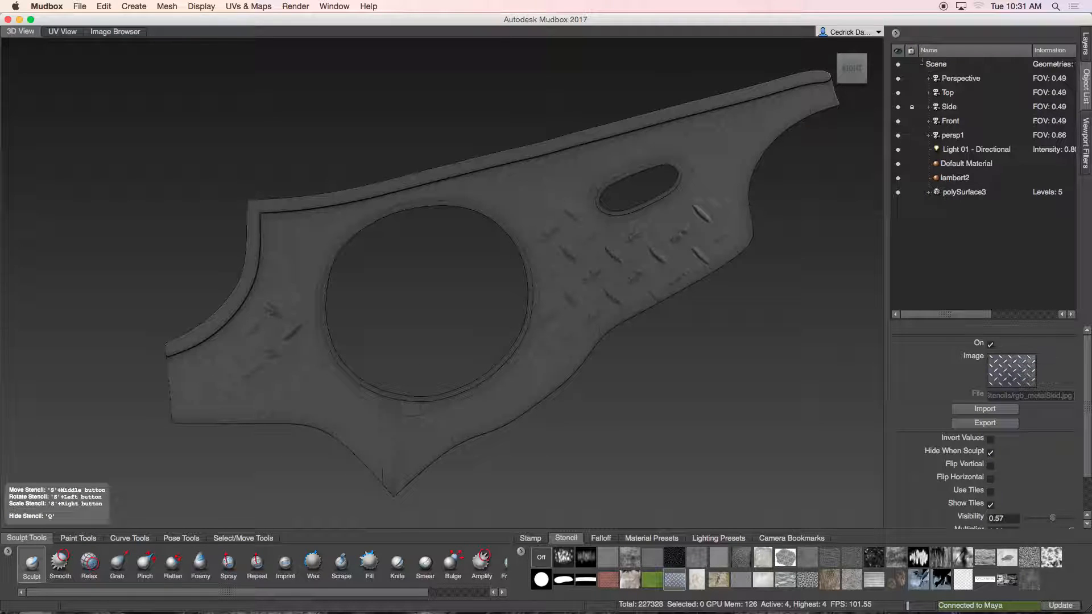
Step: Move and rotate the stencil toward the plate's lower edge, then look through the Perspective camera
left_click_drag(267, 333, 267, 333)
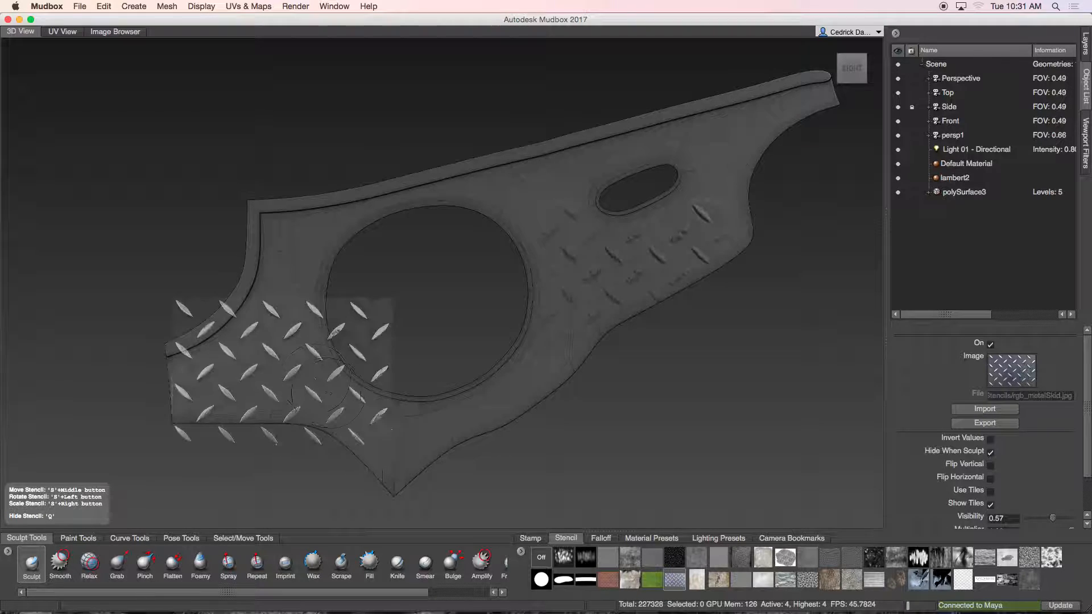
middle_click_drag(308, 367, 411, 426)
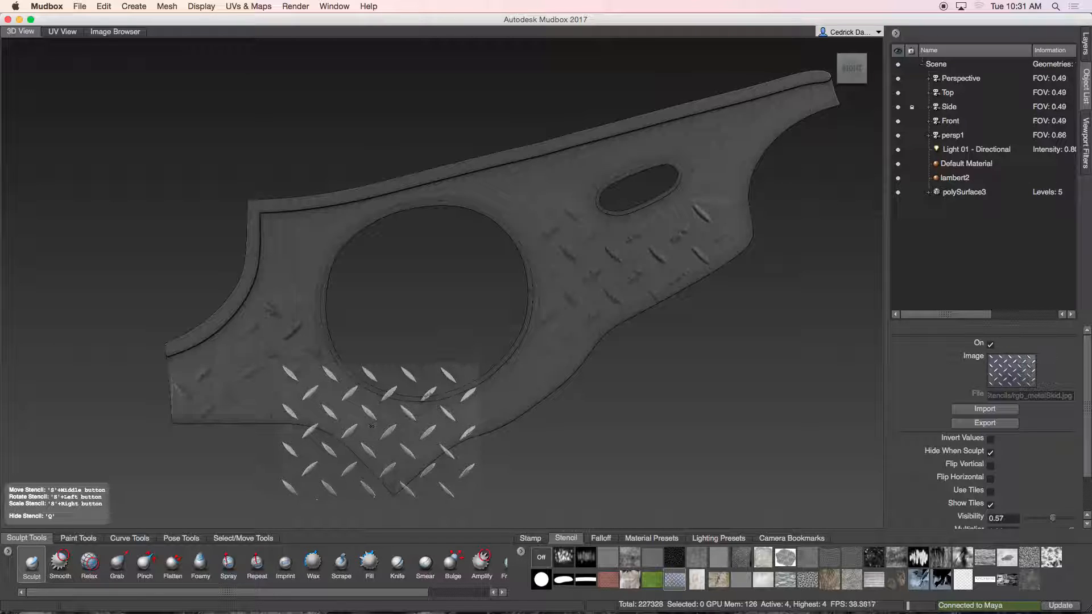
left_click_drag(411, 426, 479, 448)
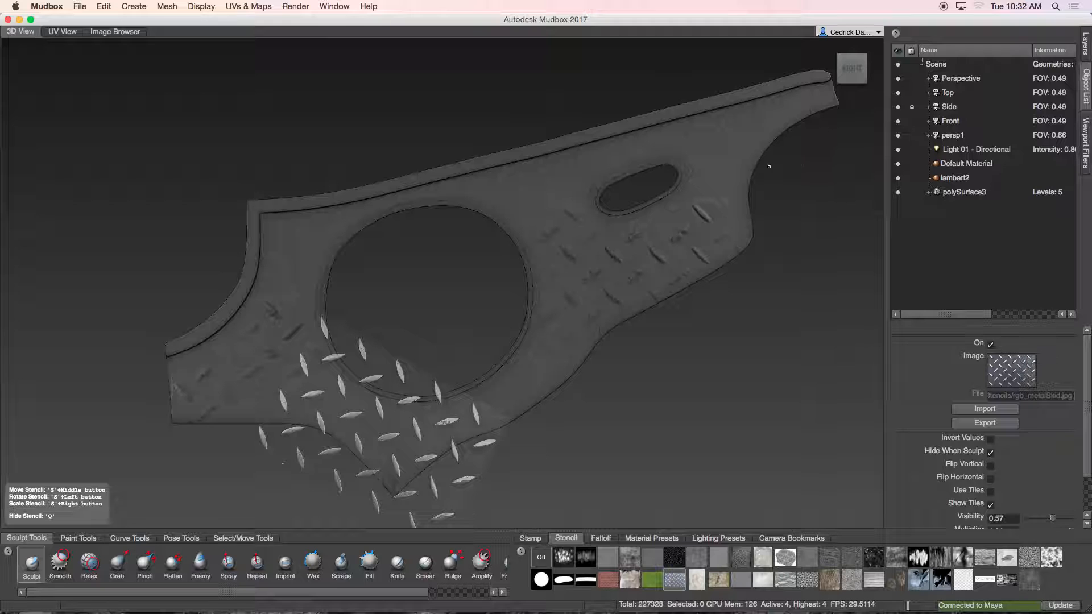
right_click(961, 78)
left_click(1008, 83)
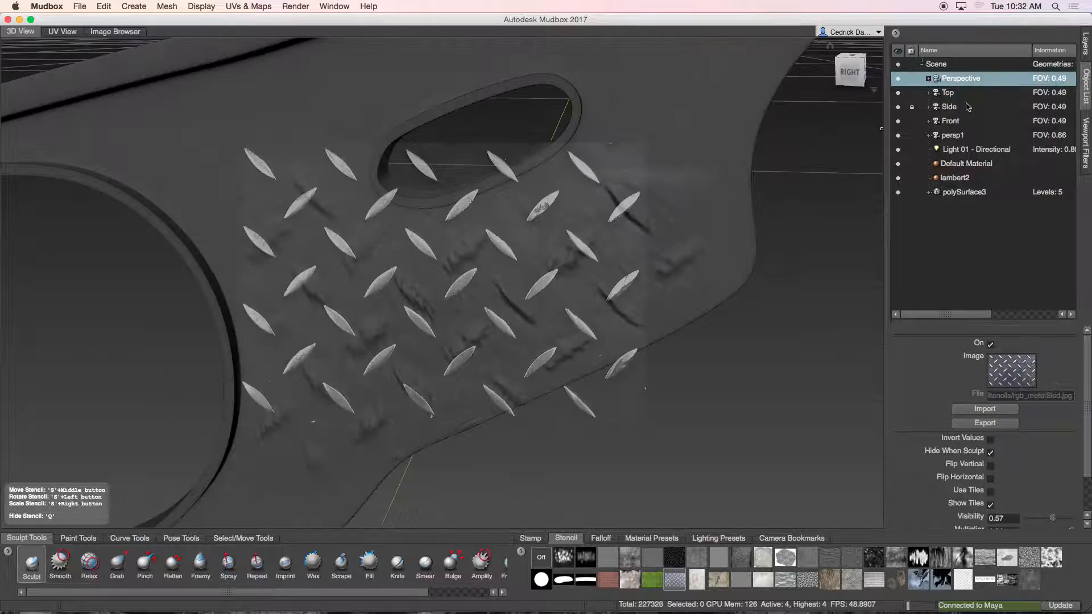
Step: Hide the stencil and sculpt diamond marks near the slot, zooming in to check the detail
key("q")
left_click_drag(612, 192, 547, 228, "alt")
right_click_drag(548, 228, 600, 209, "alt")
middle_click_drag(547, 215, 528, 337, "alt")
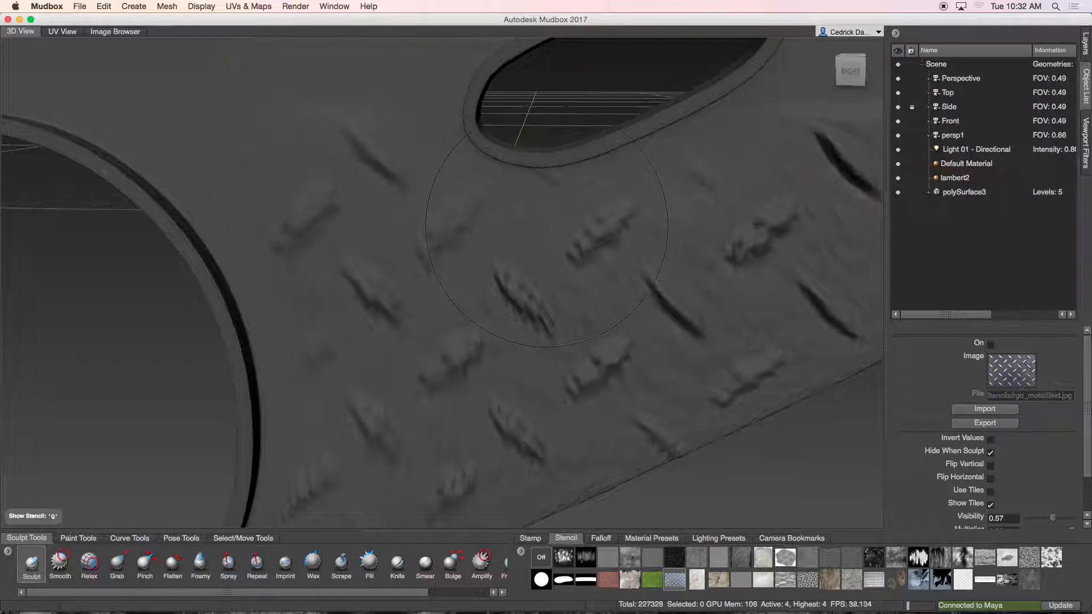
right_click_drag(547, 224, 626, 183, "alt")
mouse_move(543, 234)
middle_mouse_down("alt")
mouse_move(516, 232)
mouse_move(431, 169)
mouse_move(554, 314)
middle_mouse_up("alt")
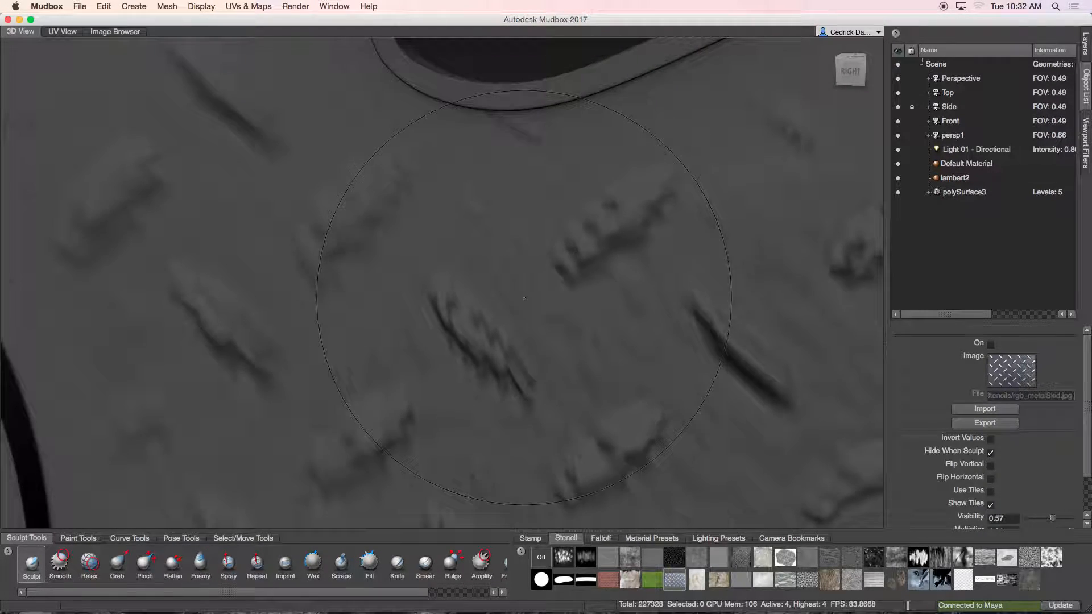
scroll(534, 256, "up", 2)
scroll(511, 312, "down", 2)
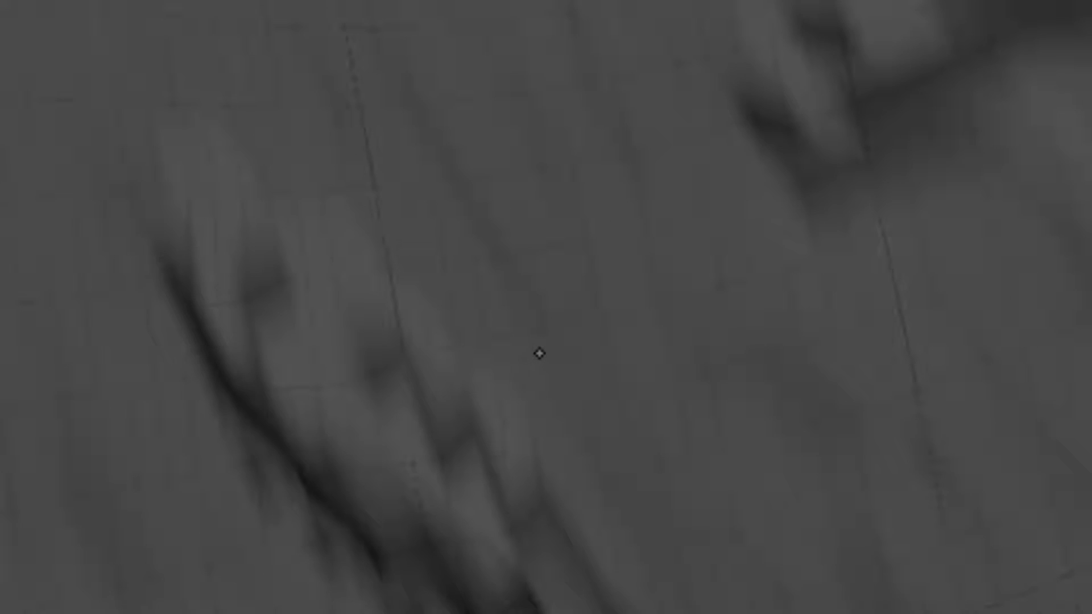
scroll(539, 354, "up", 2)
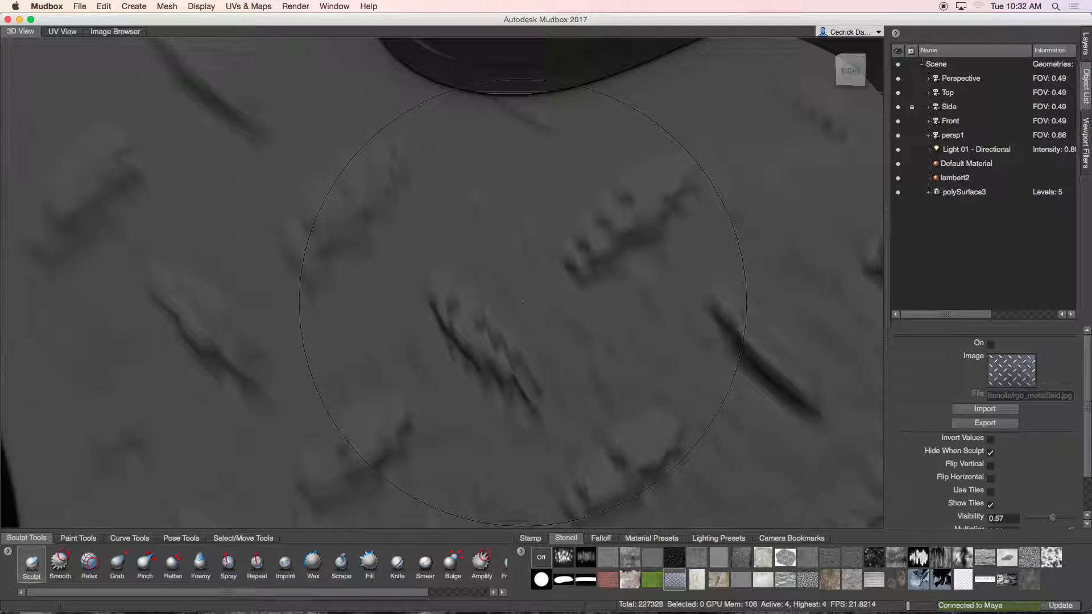
scroll(458, 284, "down", 5)
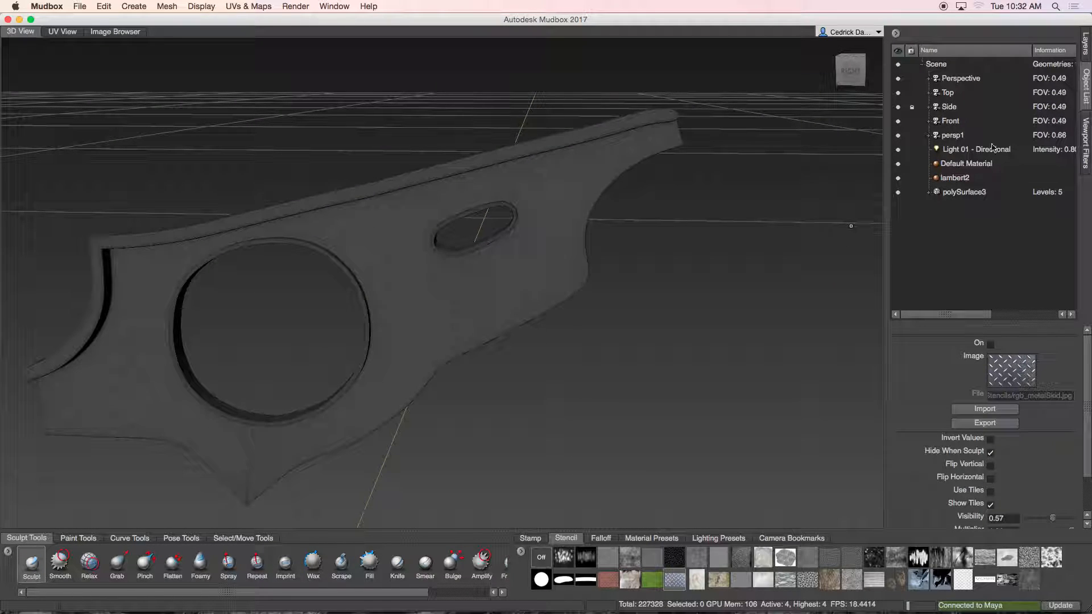
Step: Add a new subdivision level to the plate from the Layers window
left_click(1086, 43)
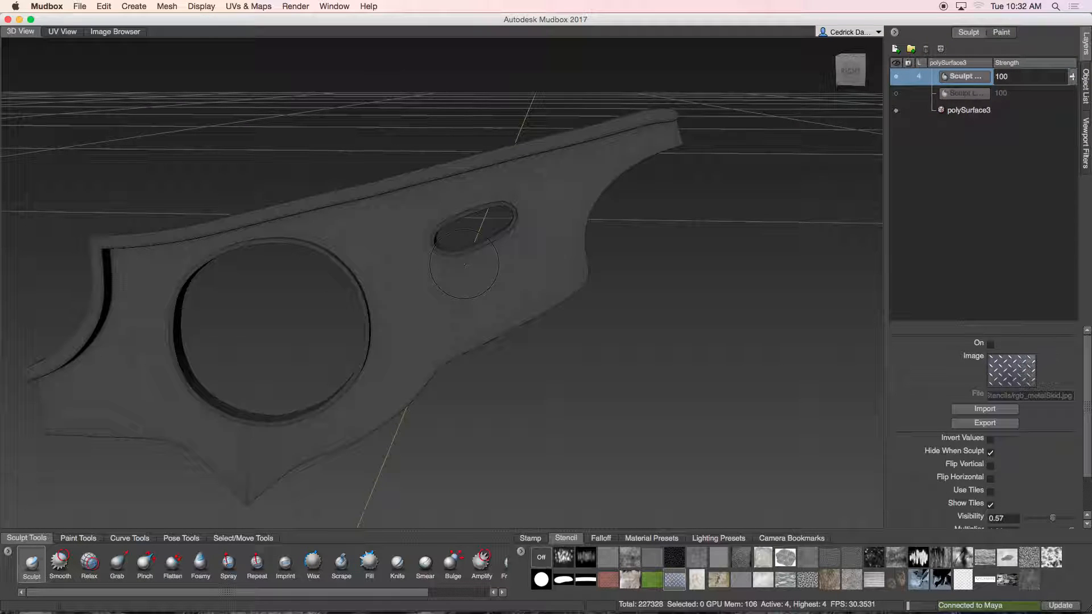
key("shift+d")
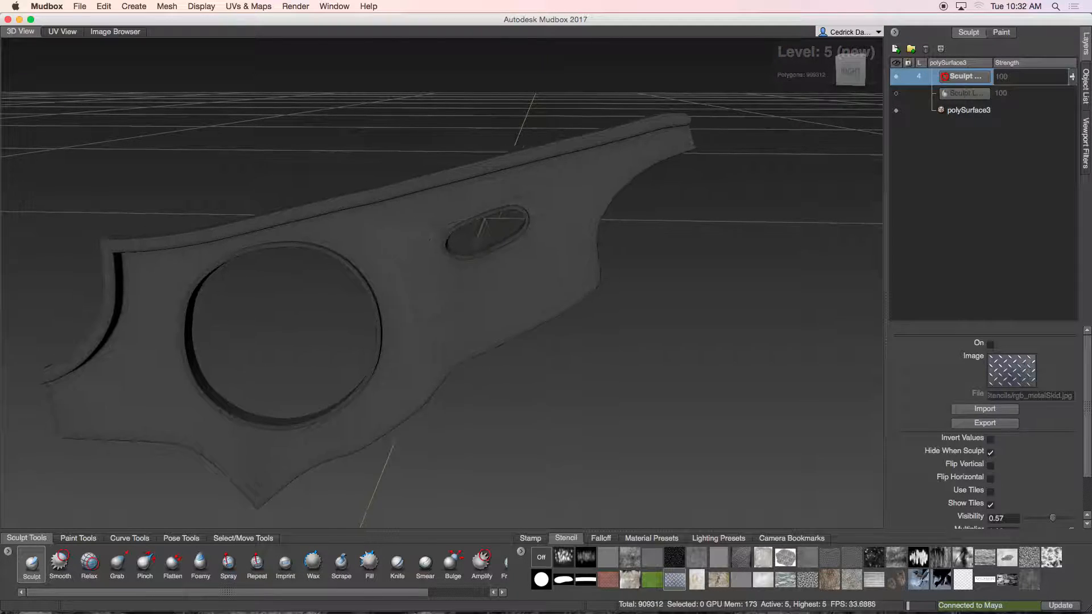
middle_click_drag(421, 237, 514, 228, "alt")
right_click_drag(517, 236, 667, 173, "alt")
middle_click_drag(668, 172, 536, 246, "alt")
mouse_move(535, 246)
right_mouse_down("alt")
mouse_move(660, 196)
mouse_move(607, 220)
right_mouse_up("alt")
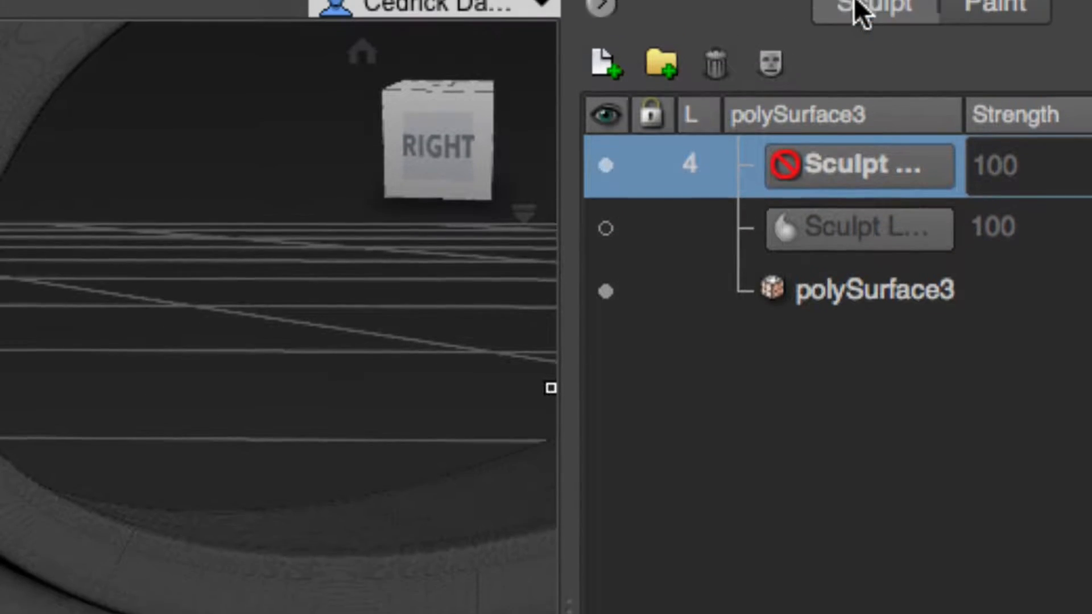
Step: Create a new sculpt layer and rename it MetalDiamond
left_click(602, 87)
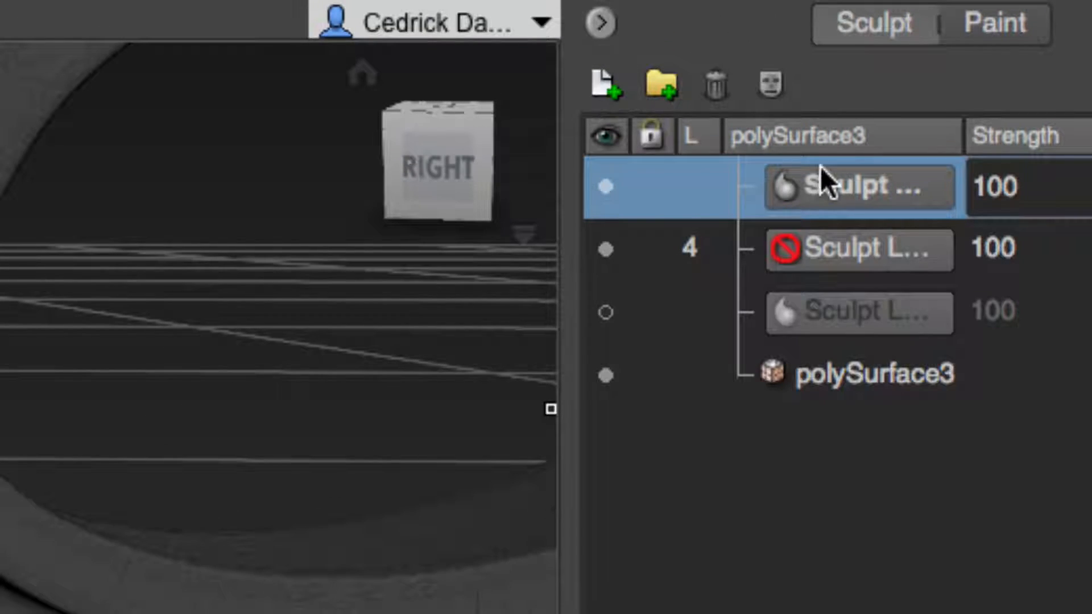
double_click(855, 185)
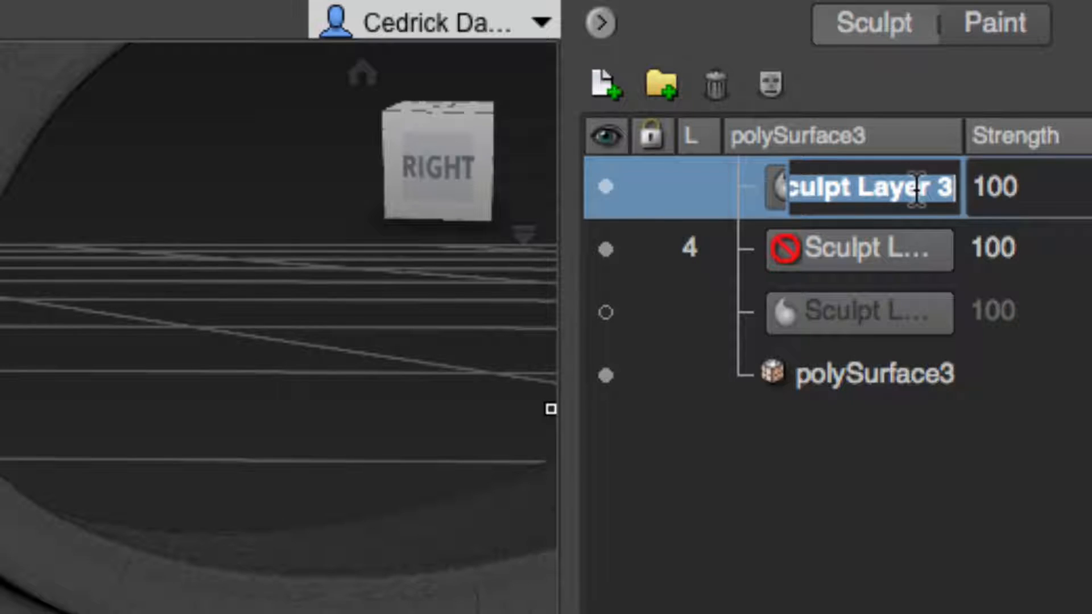
type("Metal")
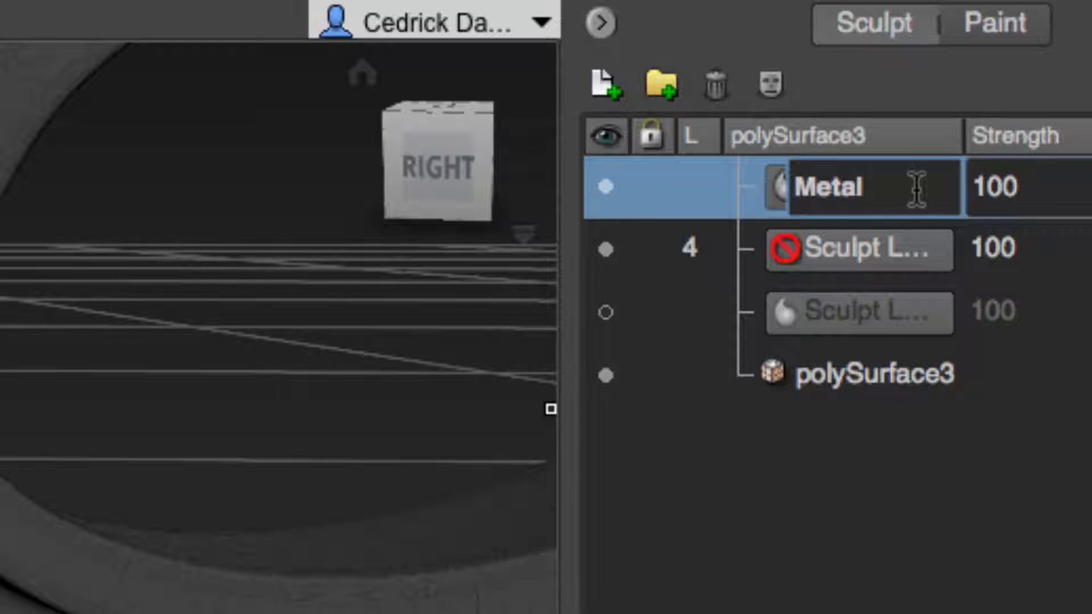
type("Diam")
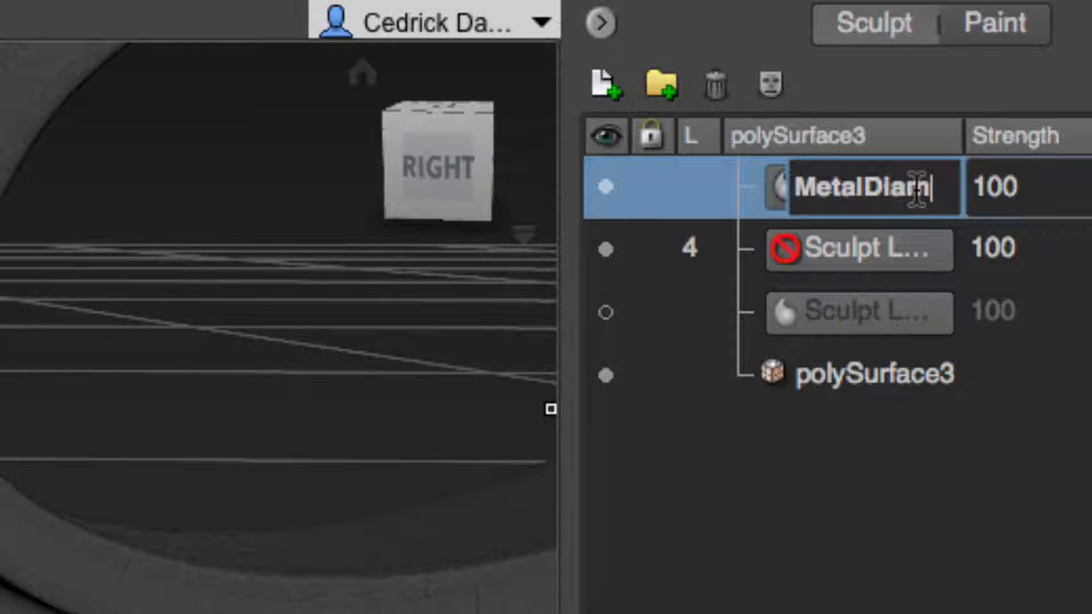
type("ond")
key("Return")
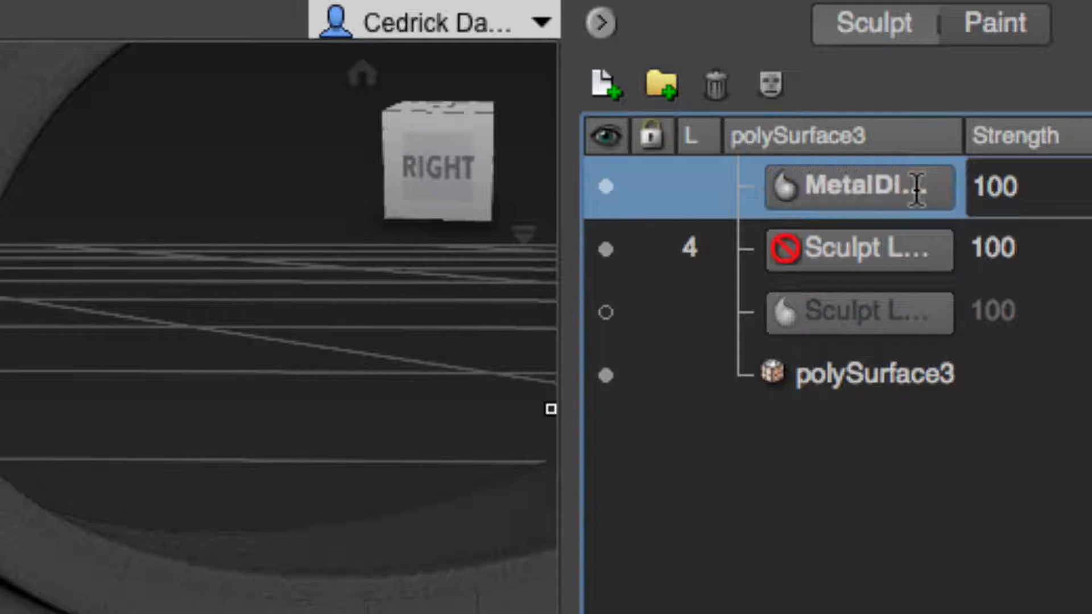
left_click_drag(961, 139, 1052, 137)
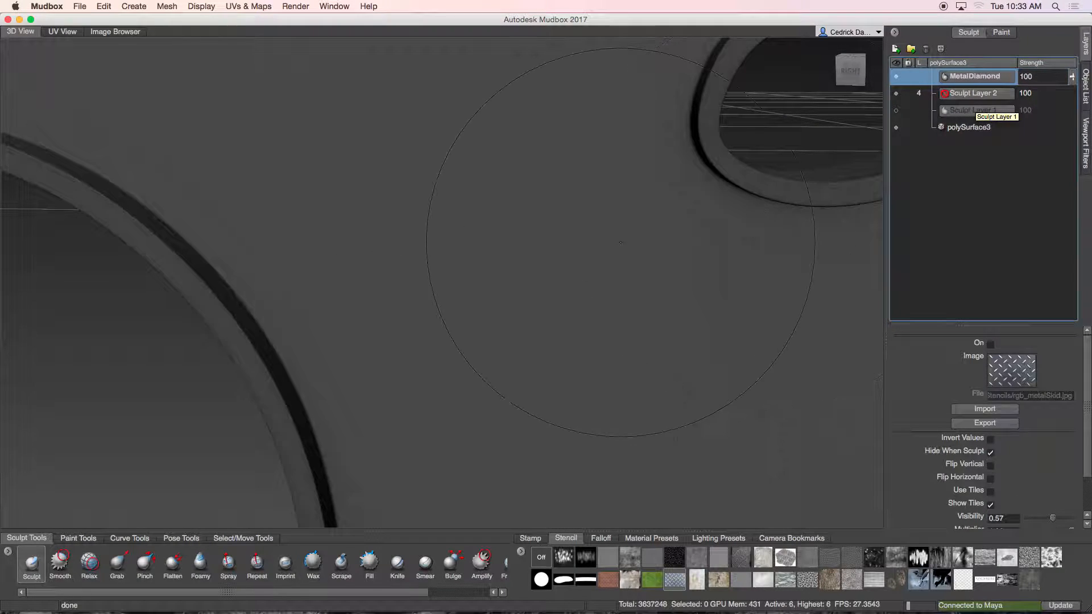
Step: Show the metal skid stencil and move it onto the plate's upper-right area
right_click_drag(624, 241, 461, 273, "alt")
left_click_drag(461, 273, 481, 237, "alt")
left_click_drag(610, 255, 617, 255, "alt")
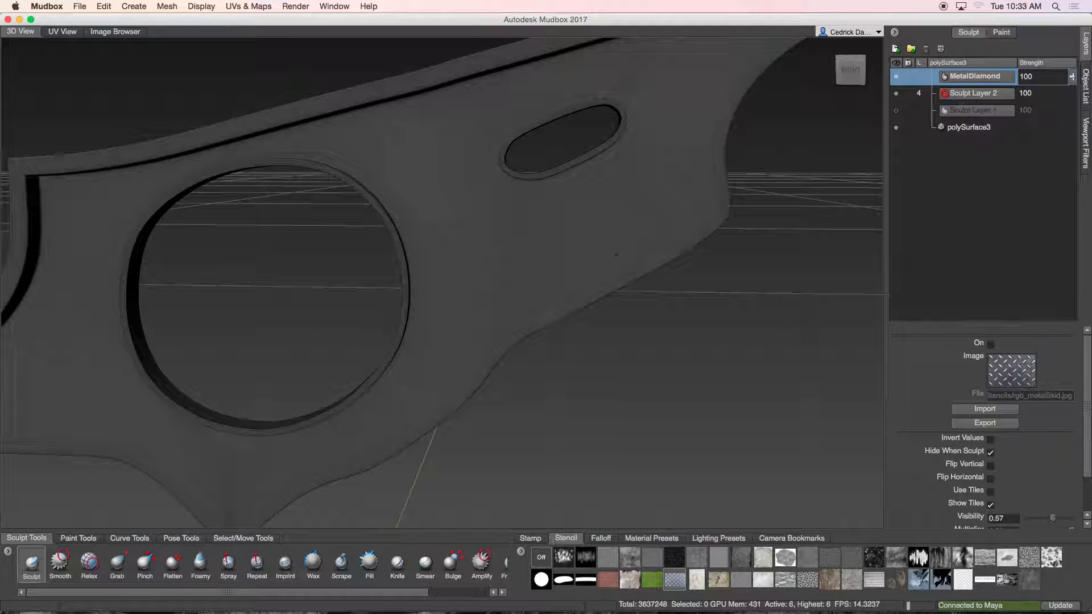
key("q")
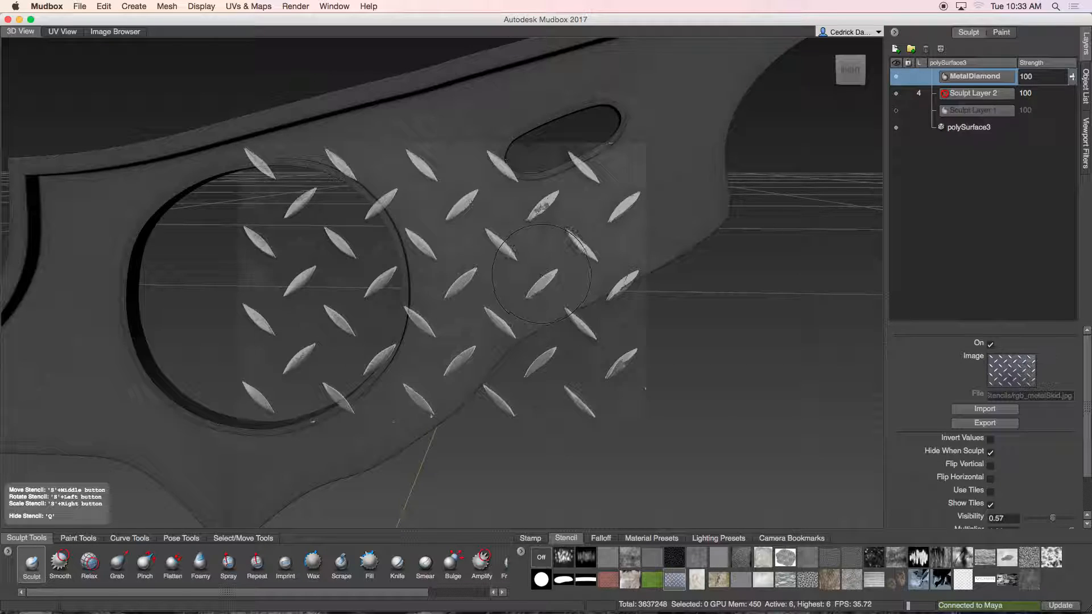
key("q")
key("q")
left_click_drag(485, 241, 535, 241, "alt")
left_click(850, 71)
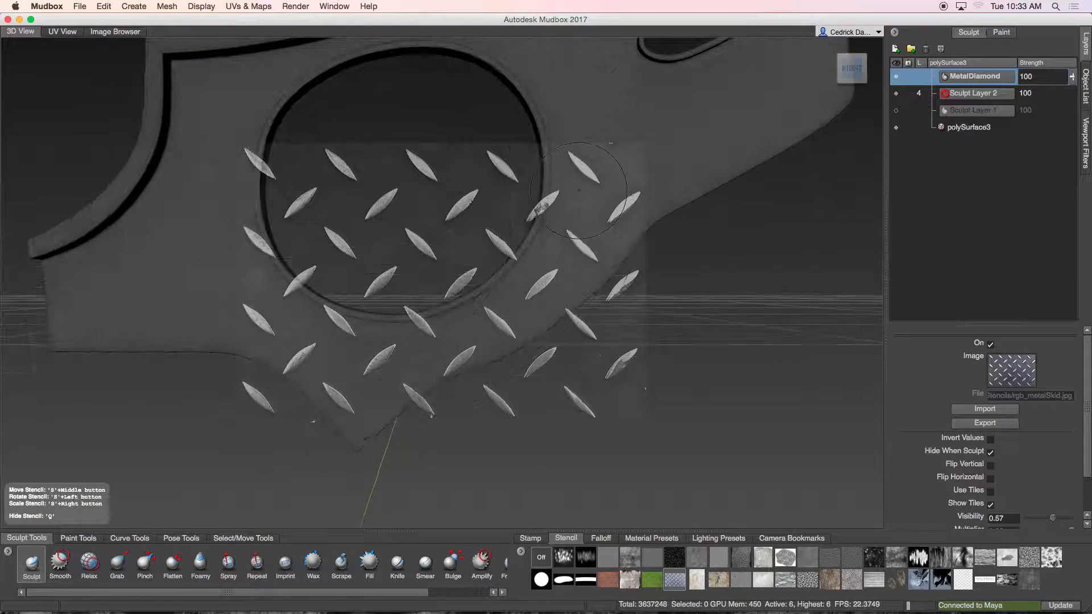
middle_click_drag(584, 168, 801, 41)
right_click_drag(800, 41, 722, 68)
right_click_drag(669, 135, 604, 136)
middle_click_drag(605, 135, 596, 120)
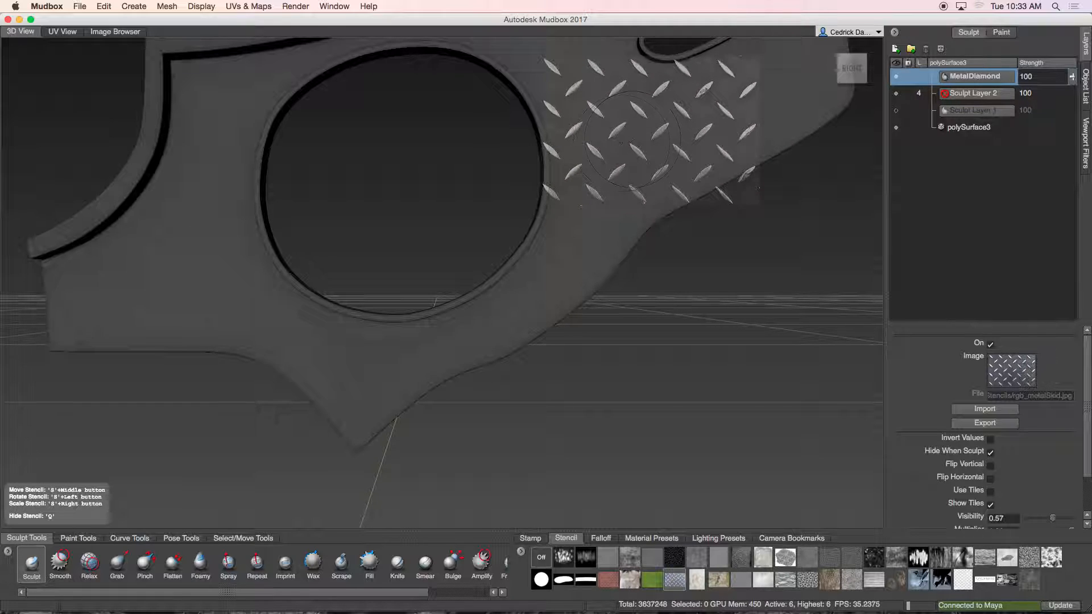
Step: Sculpt diamond marks through the stencil on the MetalDiamond layer near the plate's upper edge
left_click_drag(626, 126, 634, 128)
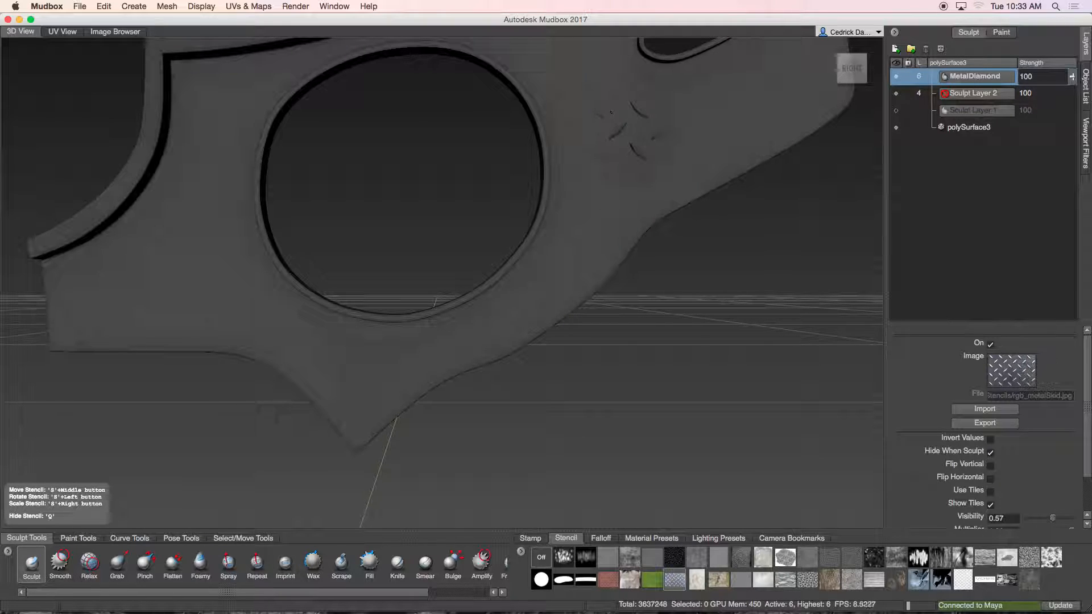
left_click_drag(585, 79, 560, 73)
left_click_drag(589, 144, 598, 160)
left_click_drag(669, 150, 689, 131)
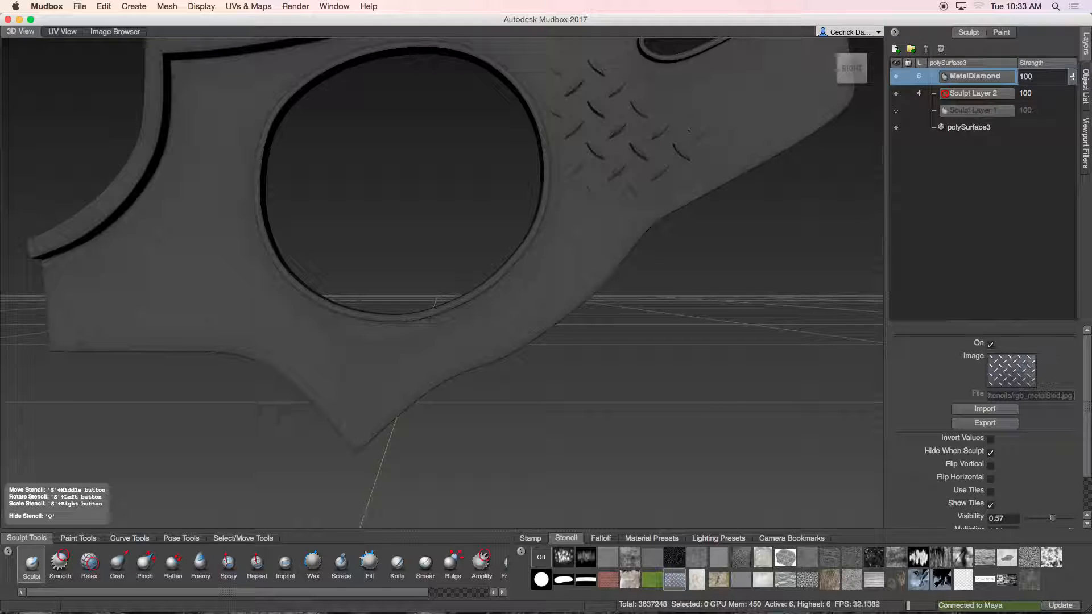
mouse_move(630, 98)
left_mouse_down()
mouse_move(635, 107)
mouse_move(621, 107)
mouse_move(638, 76)
mouse_move(583, 69)
left_mouse_up()
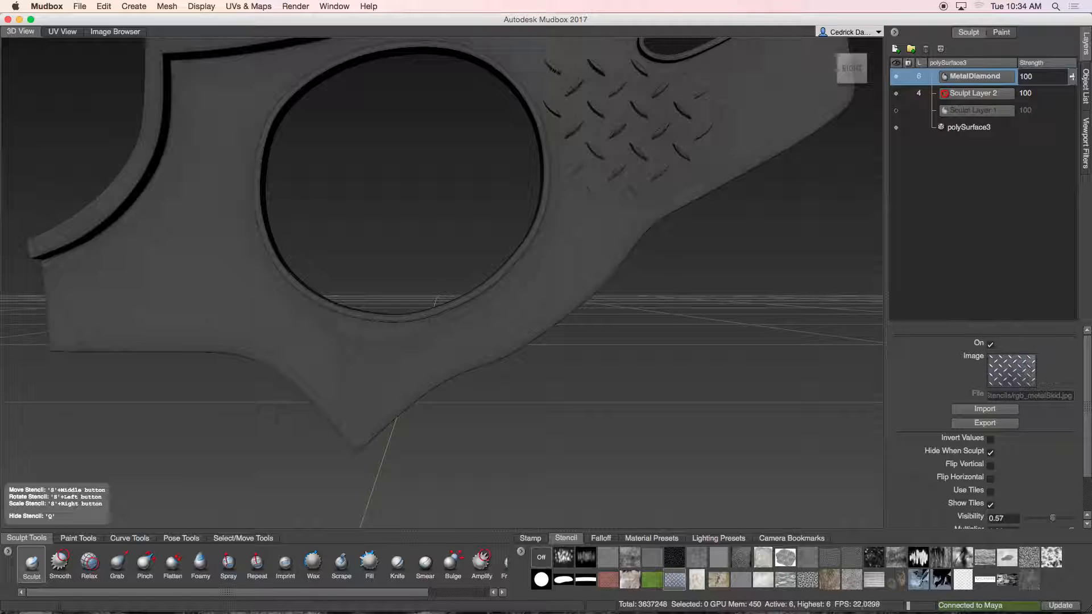
Step: Sculpt more diamond marks through the stencil near the plate's upper edge
left_click_drag(589, 185, 630, 190)
left_click_drag(687, 78, 690, 89)
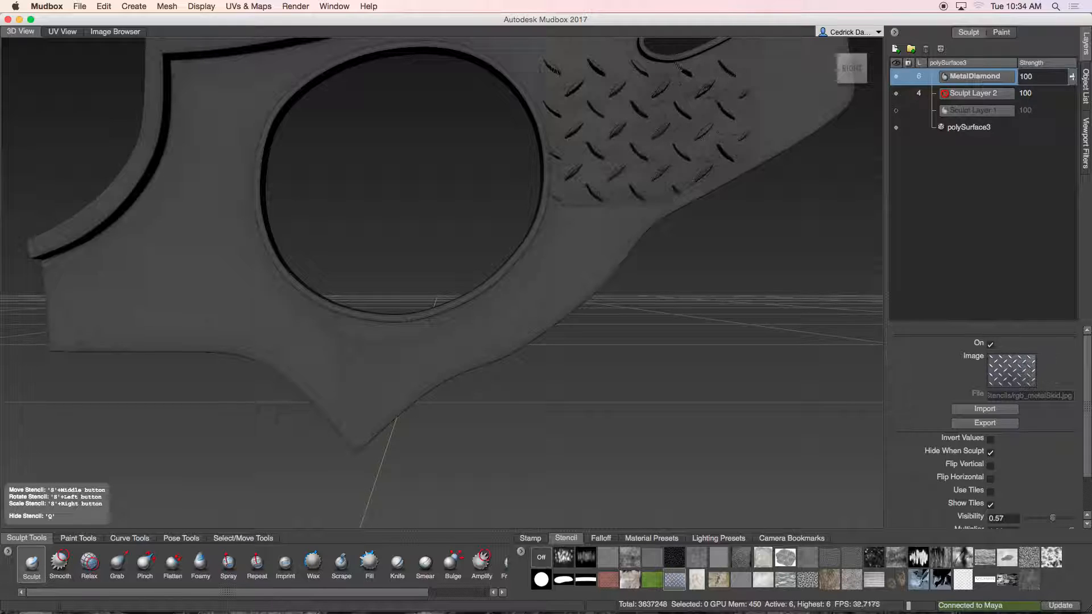
left_click_drag(644, 92, 643, 112)
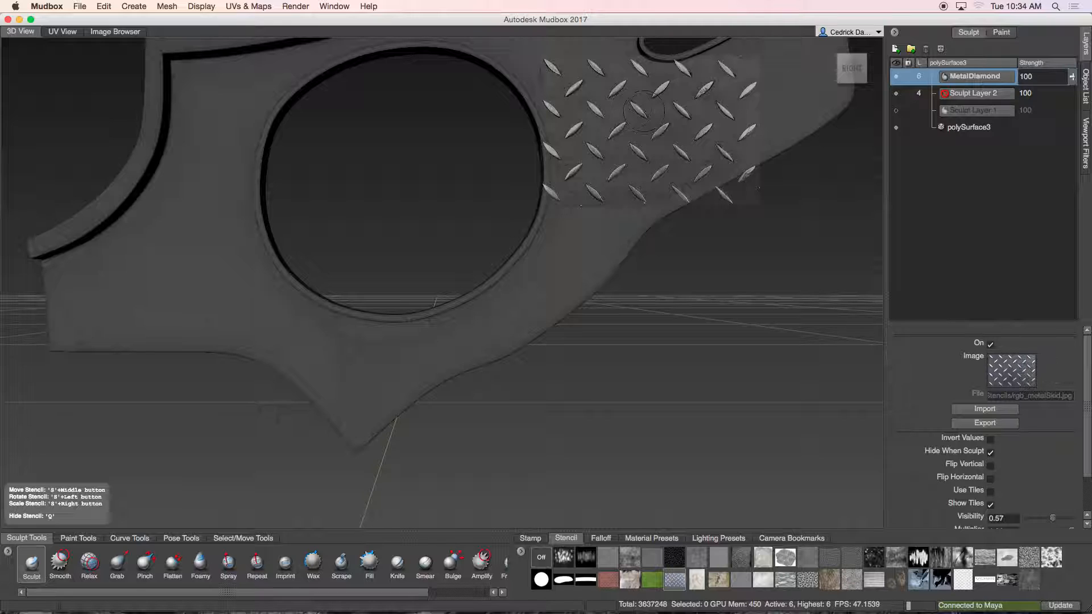
Step: Undo the last five operations, reverting the diamond strokes and the MetalDiamond layer name
key("super+z")
key("super+z")
key("super+z")
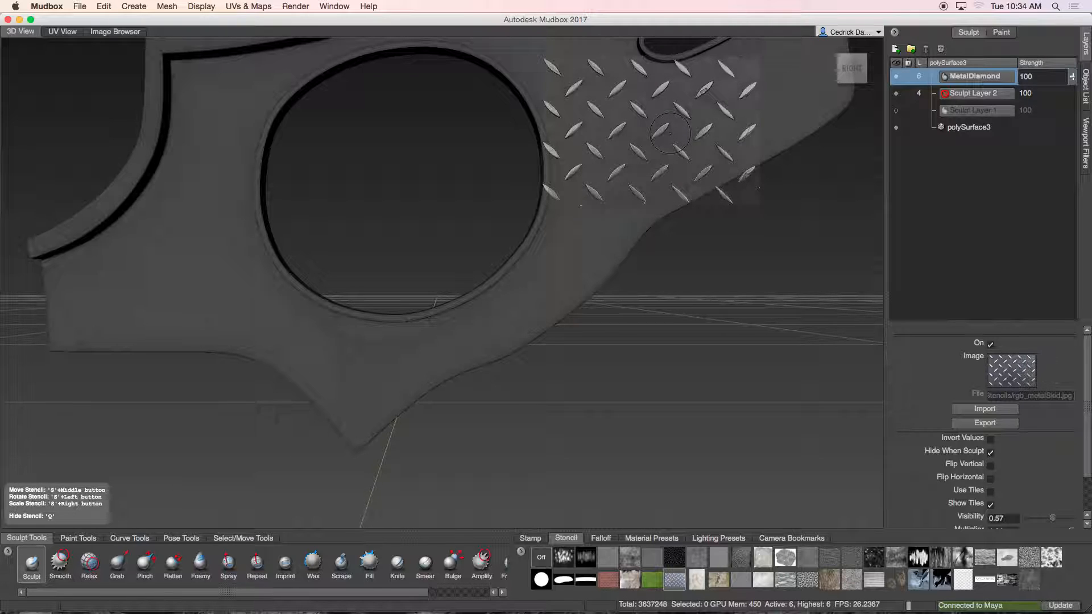
key("super+z")
key("super+z")
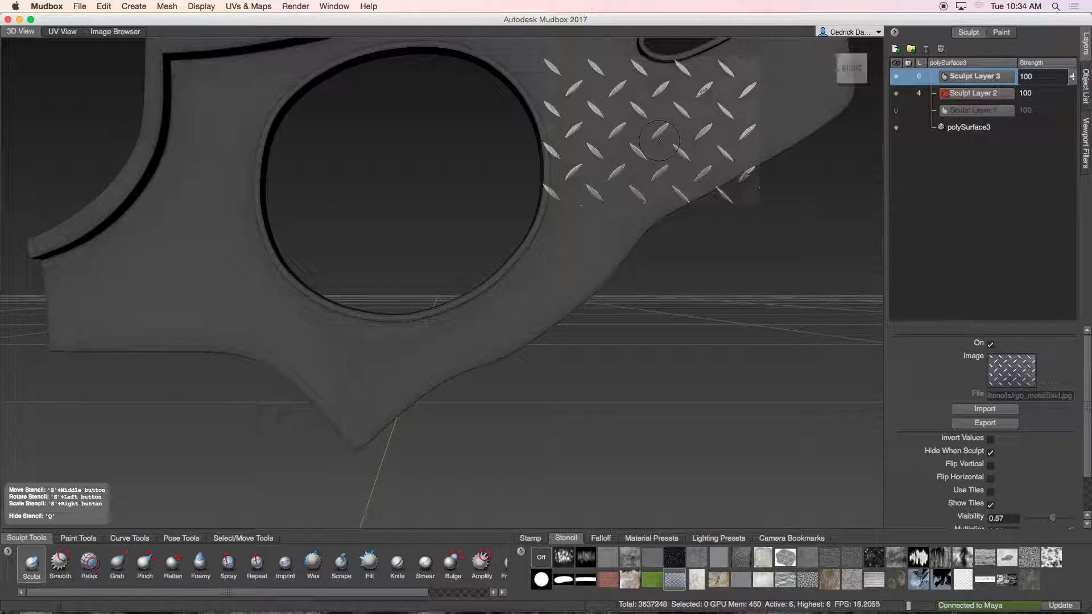
Step: Sculpt diamond marks through the metal skid stencil on Sculpt Layer 3 near the plate's upper edge
mouse_move(616, 135)
left_mouse_down()
mouse_move(587, 70)
mouse_move(562, 97)
left_mouse_up()
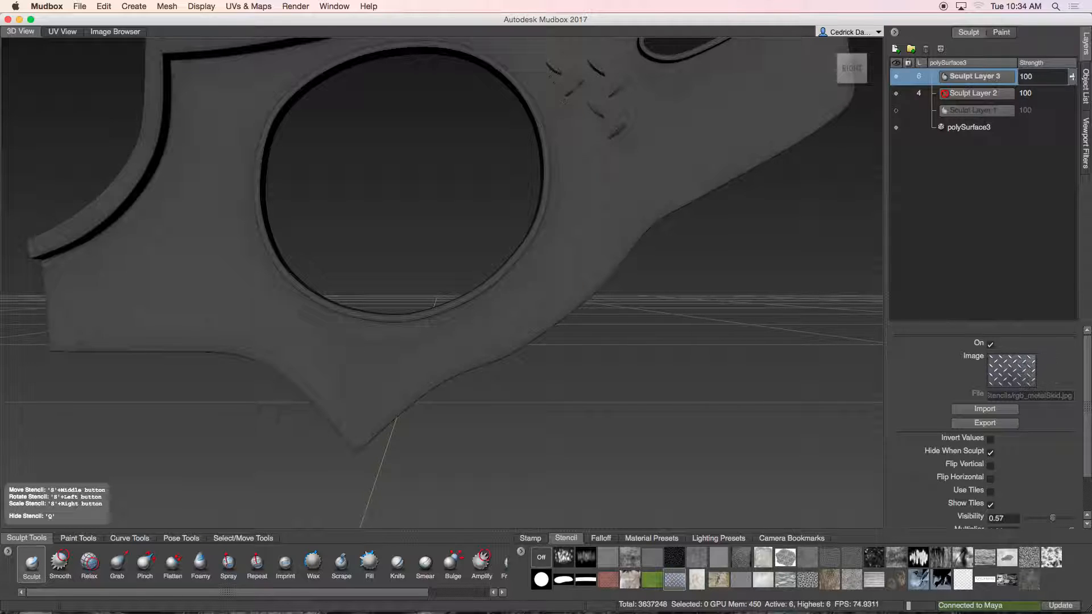
left_click_drag(580, 166, 573, 183)
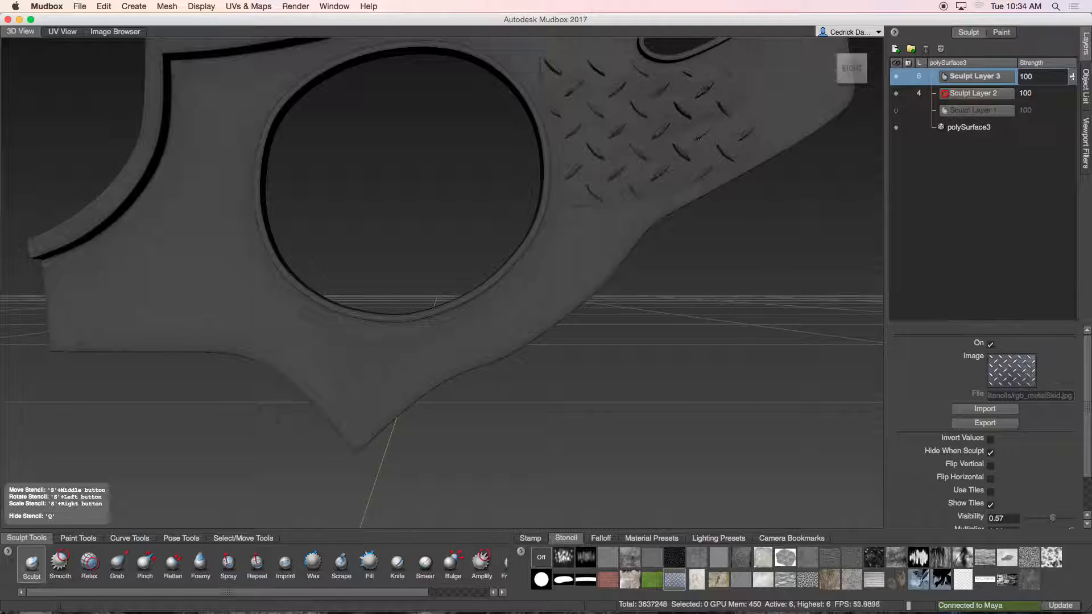
mouse_move(749, 110)
left_mouse_down()
mouse_move(745, 84)
mouse_move(712, 67)
left_mouse_up()
left_click_drag(642, 100, 654, 117)
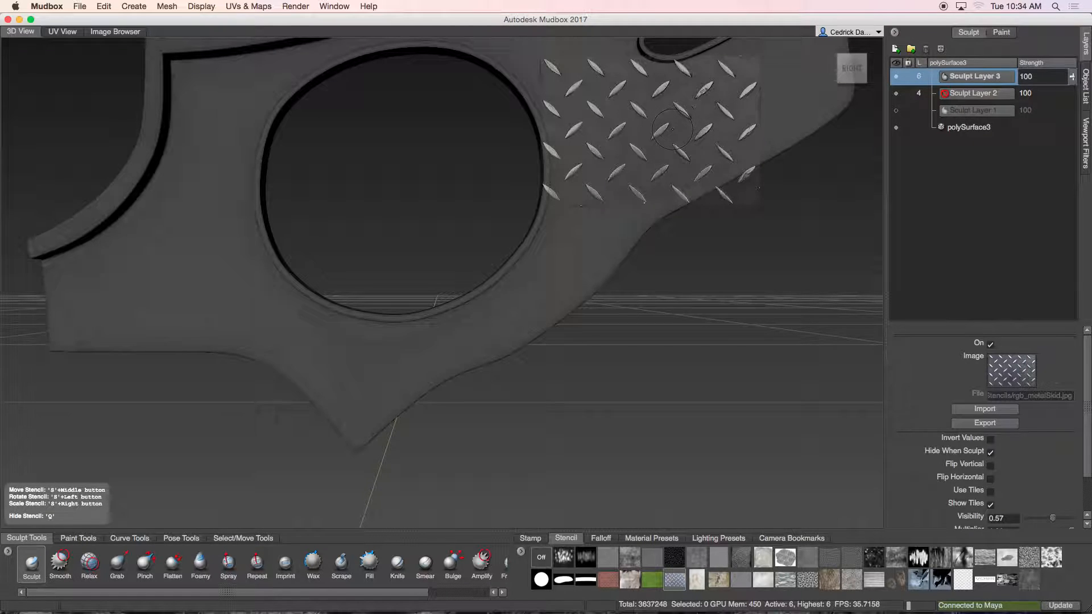
Step: Hide the stencil, inspect the diamond detail up close, and lower Sculpt Layer 3's strength to 49
key("q")
mouse_move(734, 142)
middle_mouse_down("alt")
mouse_move(649, 165)
mouse_move(515, 343)
middle_mouse_up("alt")
right_click_drag(615, 212, 490, 416, "alt")
middle_click_drag(490, 417, 637, 266, "alt")
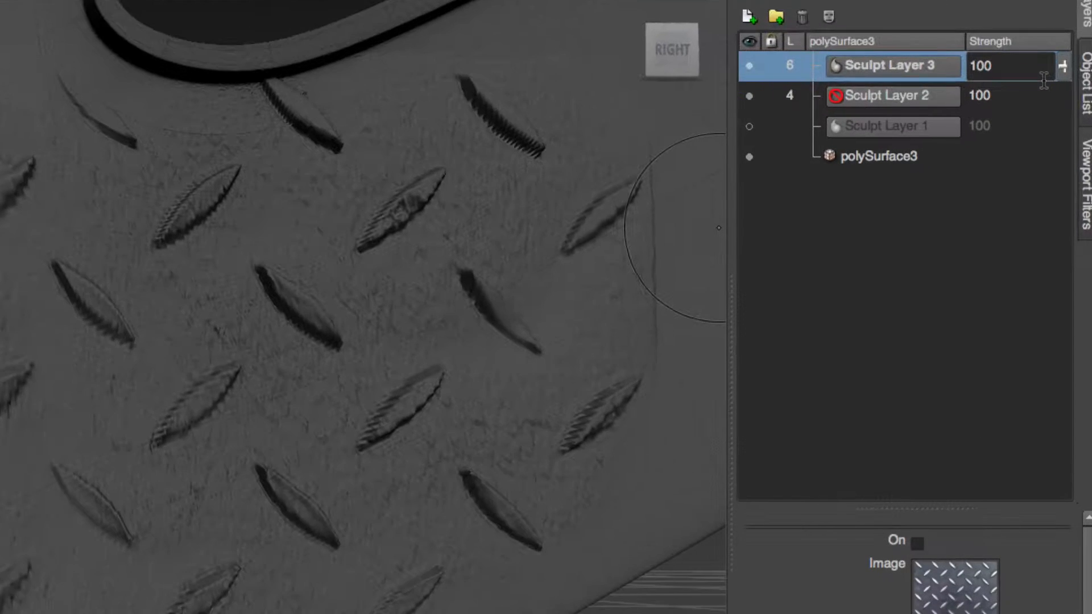
middle_click_drag(256, 367, 591, 230, "alt")
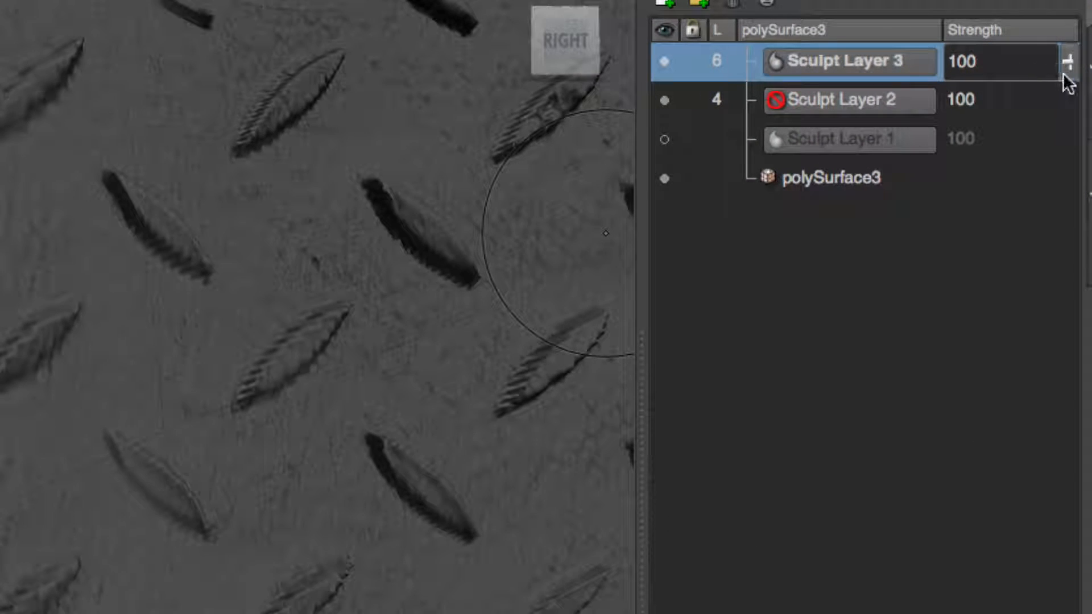
mouse_move(1069, 65)
left_mouse_down()
mouse_move(1079, 92)
mouse_move(1067, 141)
mouse_move(1079, 127)
mouse_move(1079, 144)
mouse_move(1071, 133)
left_mouse_up()
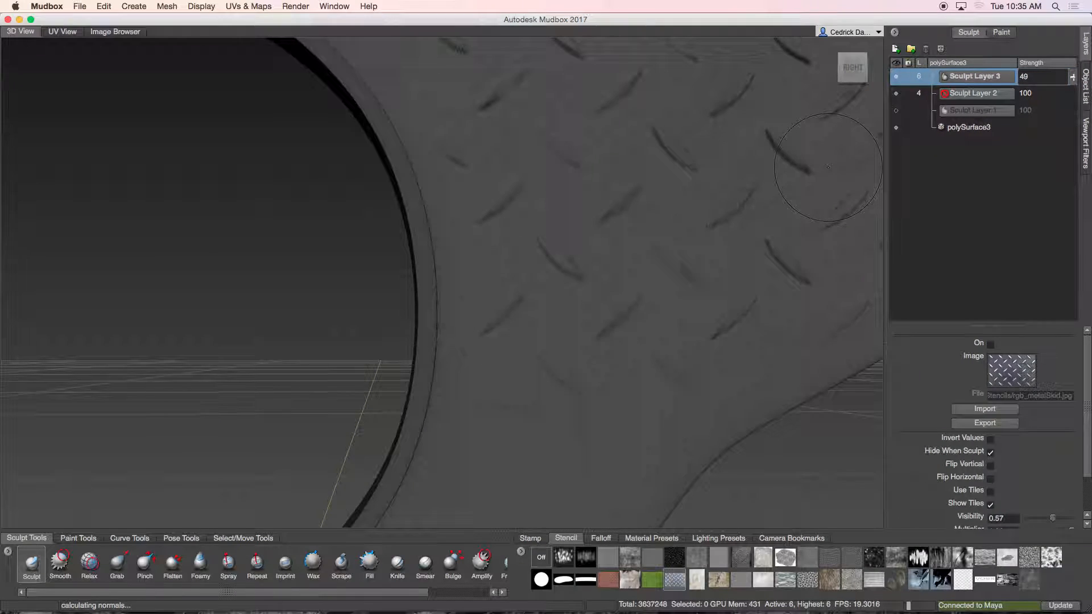
Step: Look through the Side camera from the Object List to view the whole plate
right_click_drag(671, 431, 602, 387, "alt")
right_click_drag(671, 375, 641, 377, "alt")
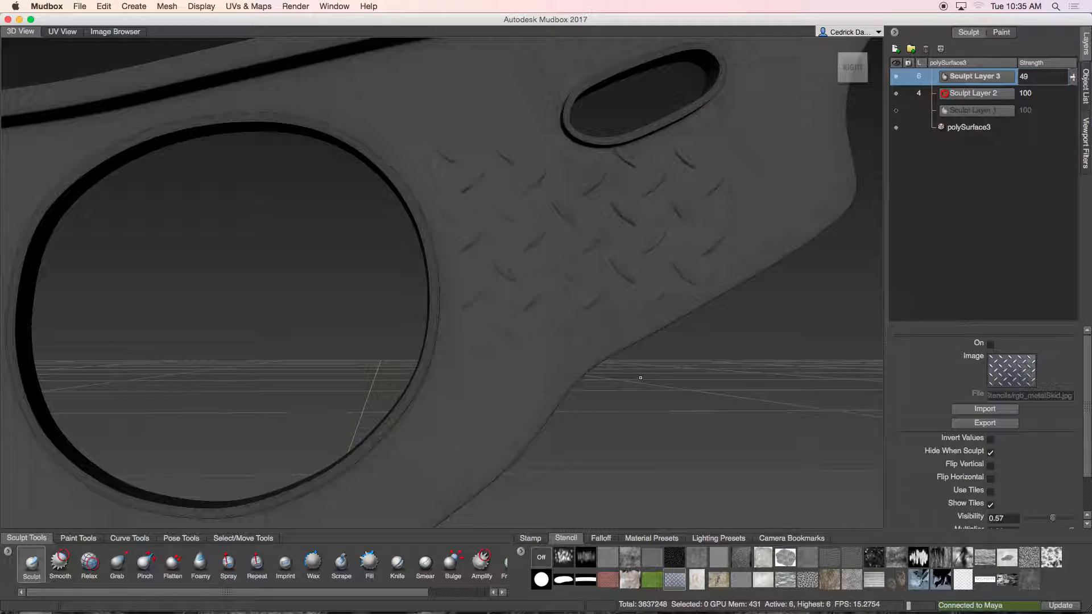
middle_click_drag(605, 307, 1066, 116, "alt")
mouse_move(695, 513)
middle_mouse_down("alt")
mouse_move(760, 507)
mouse_move(687, 505)
middle_mouse_up("alt")
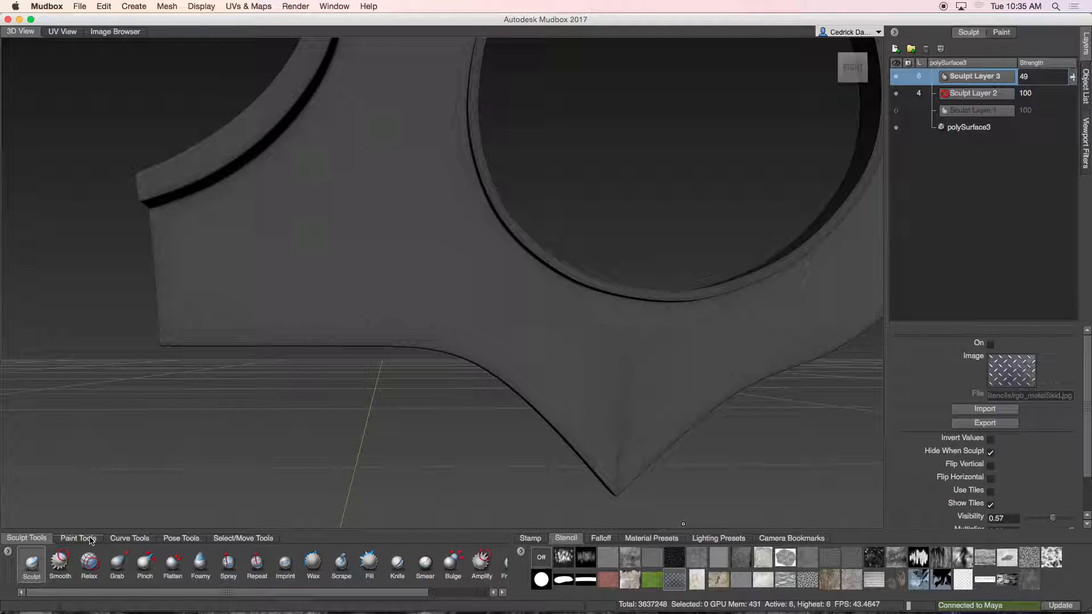
key("space")
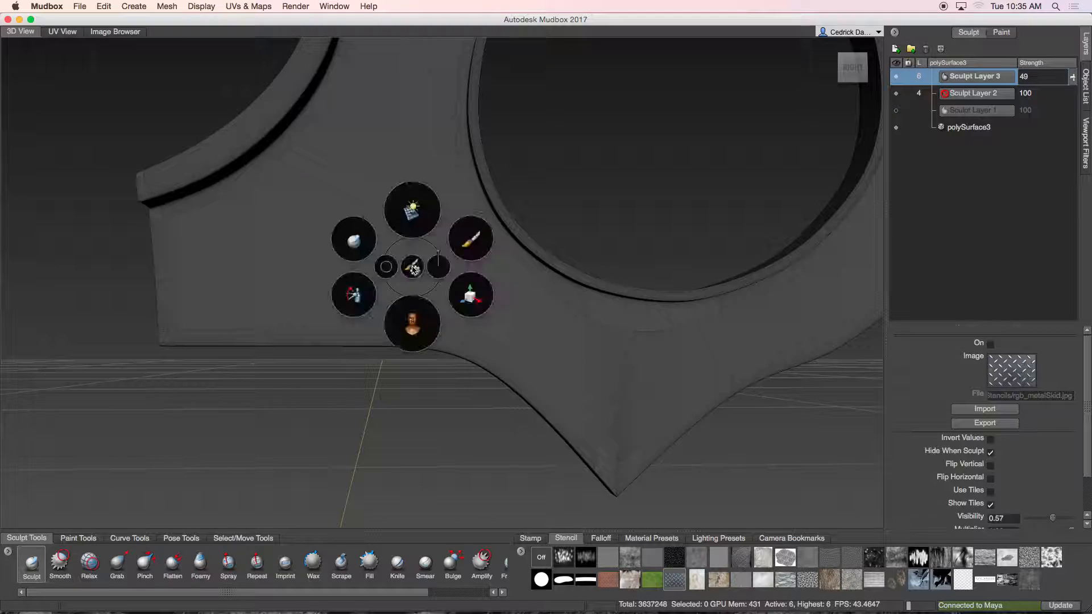
left_click(1086, 83)
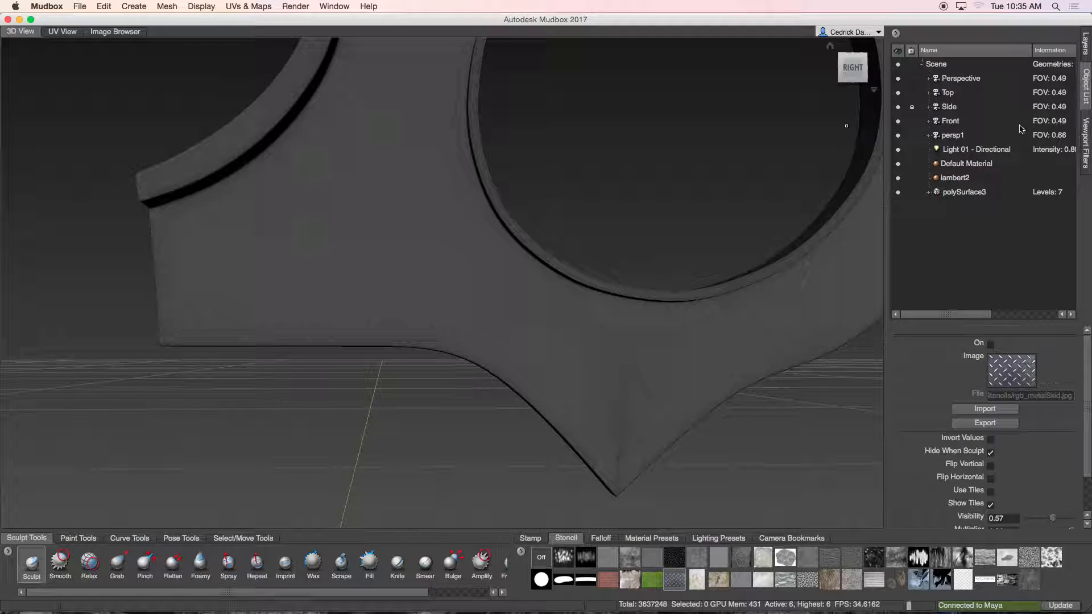
right_click(956, 108)
left_click(980, 116)
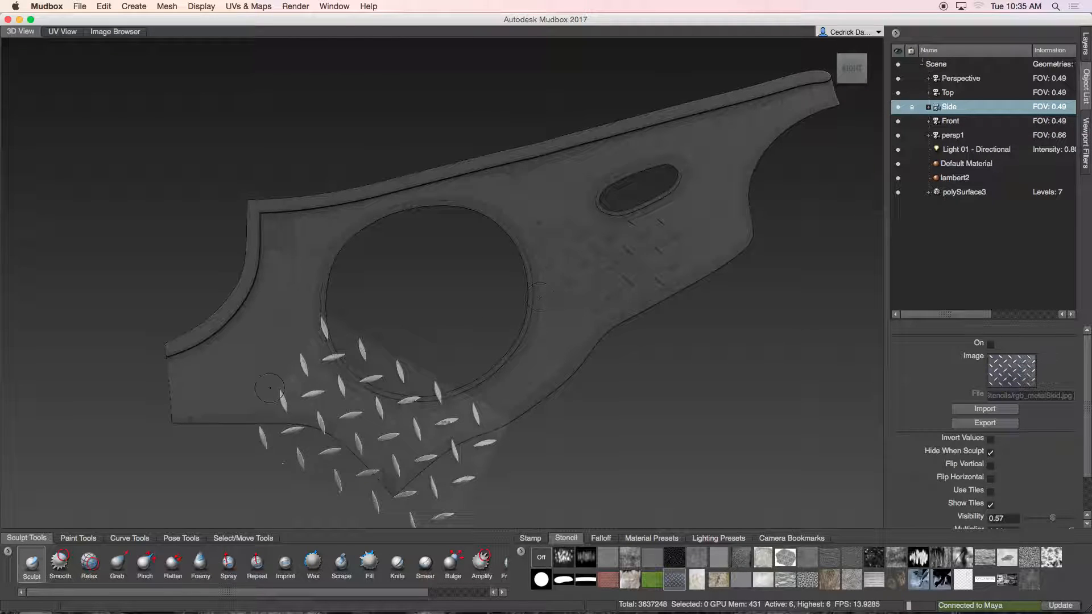
Step: Show the metal skid stencil over the plate's lower-left area and sculpt diamond marks through it
left_click(674, 579)
middle_click_drag(459, 462, 338, 382)
right_click_drag(339, 382, 367, 384)
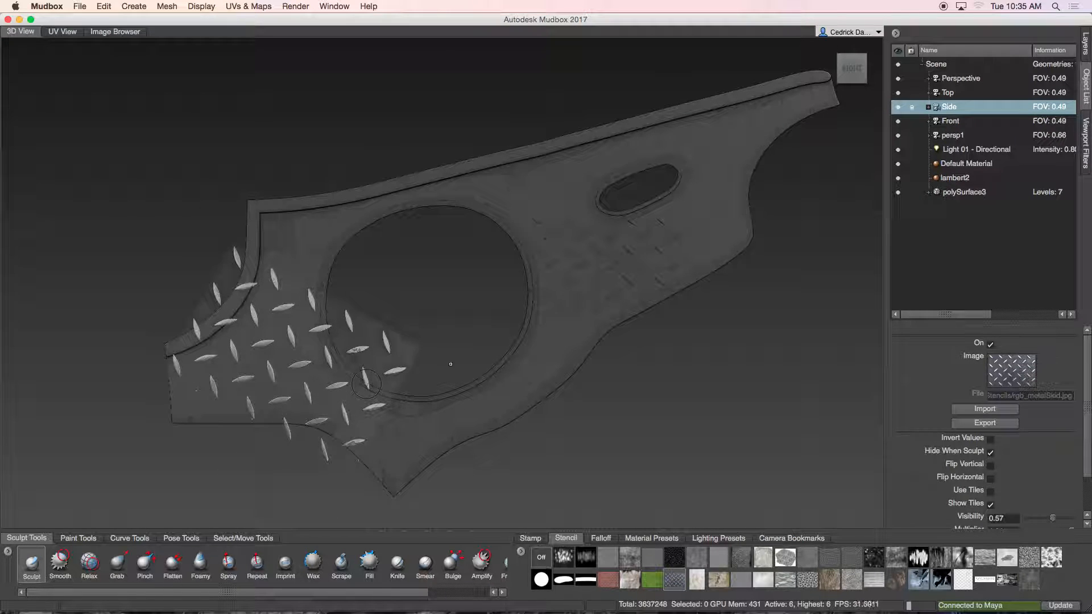
mouse_move(243, 322)
left_mouse_down()
mouse_move(230, 351)
mouse_move(180, 348)
left_mouse_up()
left_click_drag(276, 329, 279, 330)
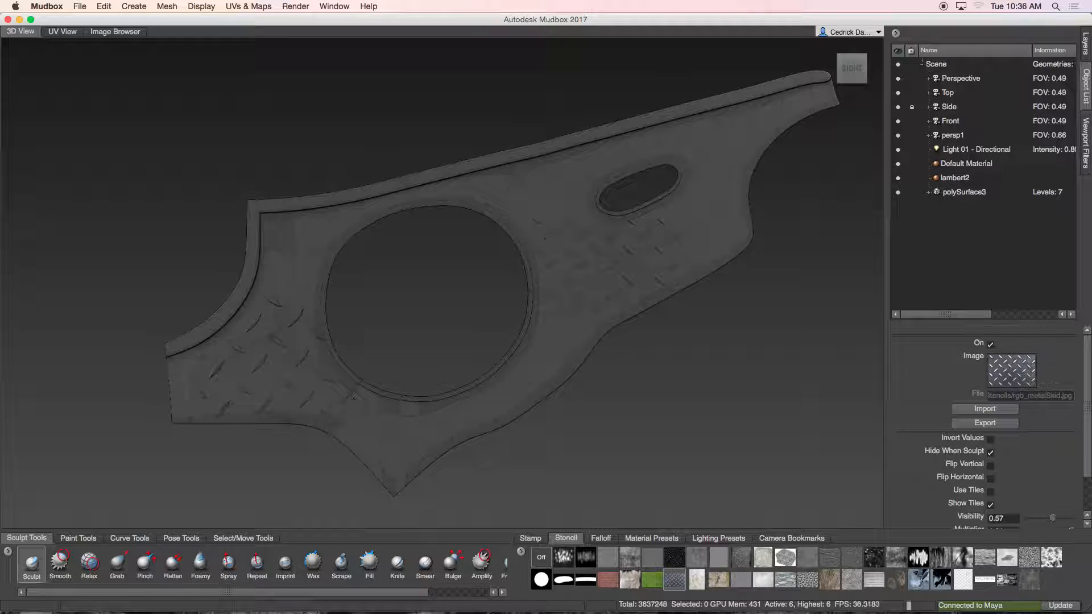
Step: Position the metal skid stencil over the plate's lower-left area and switch to the Projection paint tool
left_click_drag(333, 395, 282, 403)
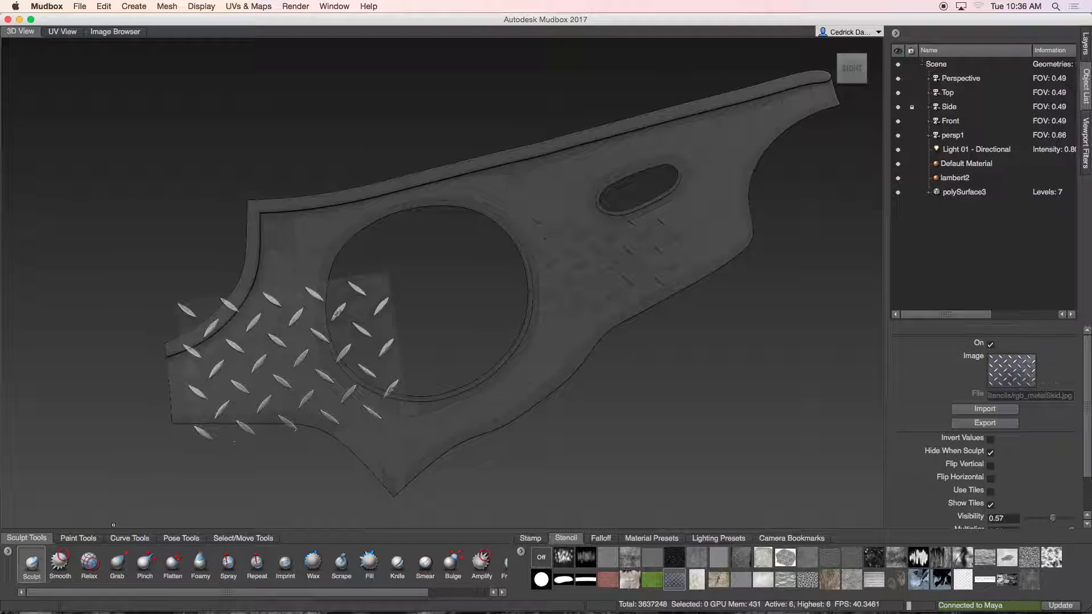
left_click(79, 538)
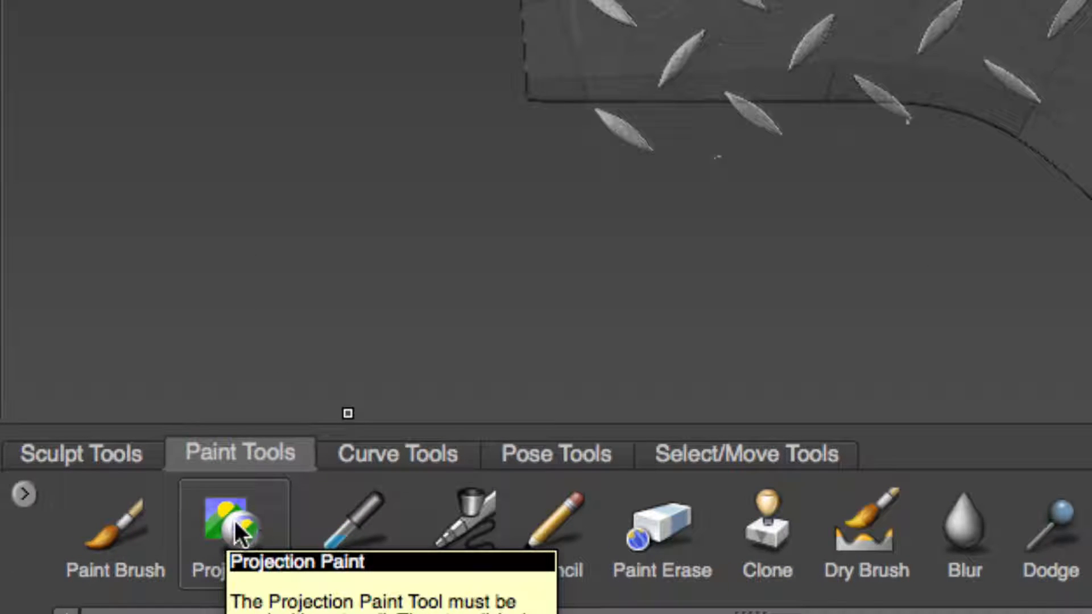
left_click(237, 525)
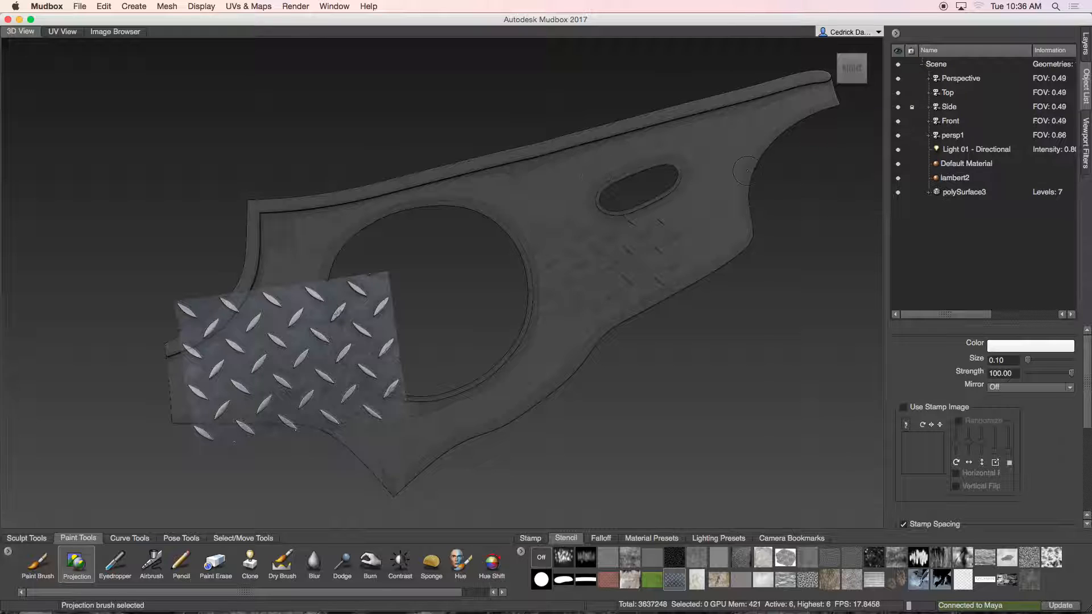
Step: Create a new paint layer named MetalDiamond at size 2048 on the Diffuse channel
left_click(1085, 49)
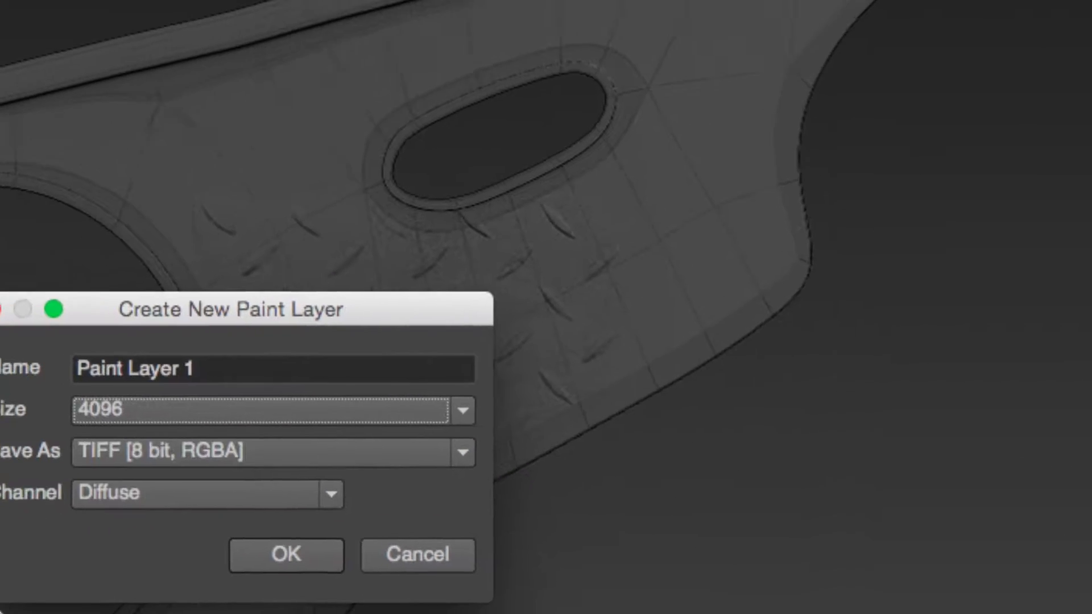
left_click_drag(226, 367, 104, 368)
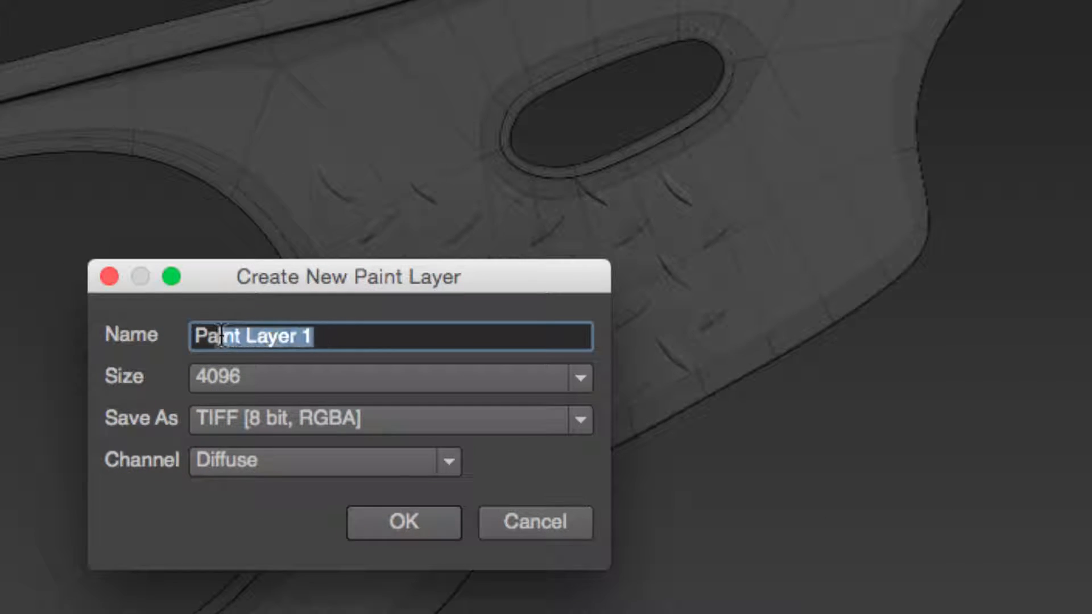
left_click_drag(222, 336, 151, 333)
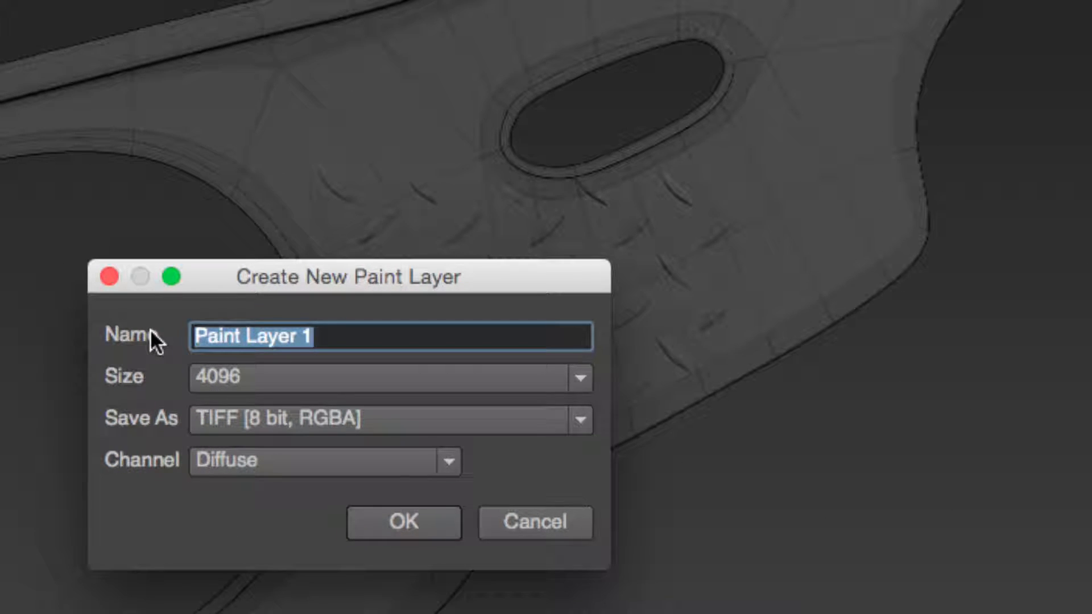
type("MetalDia")
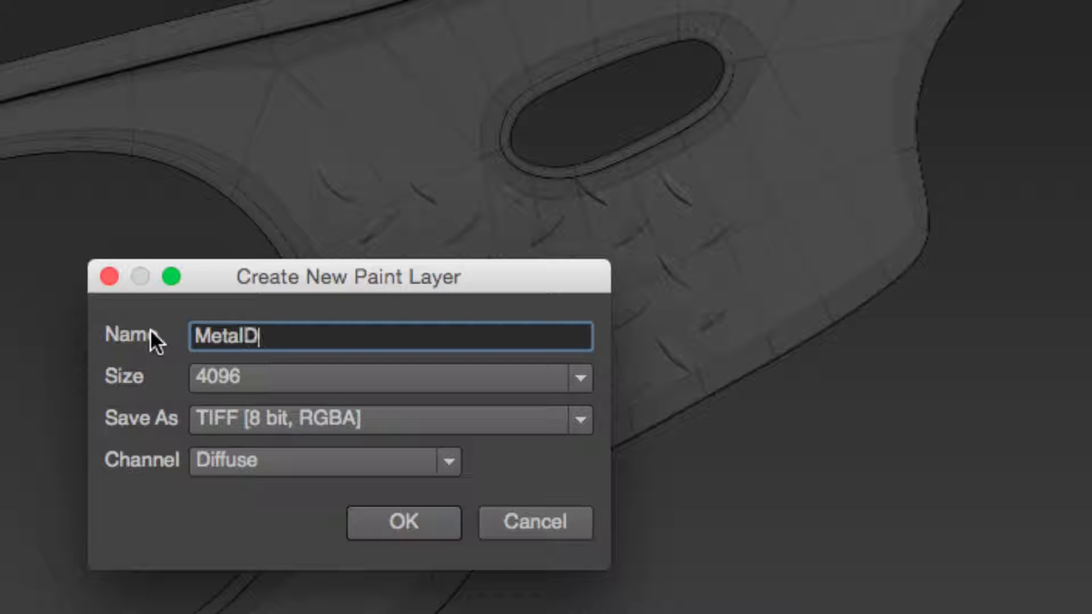
key("BackSpace")
type("iamond")
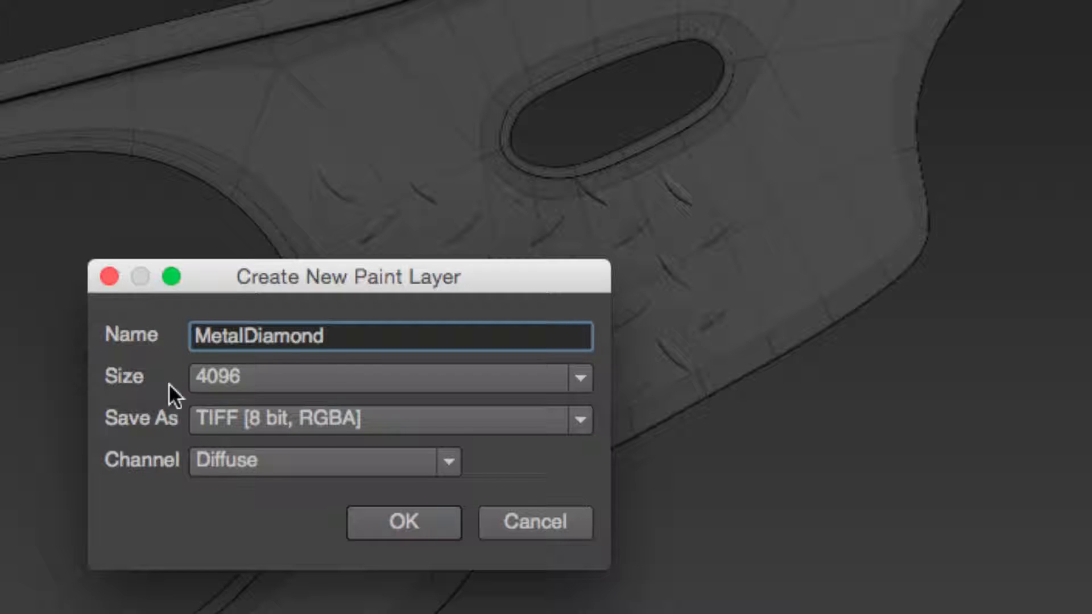
left_click(274, 377)
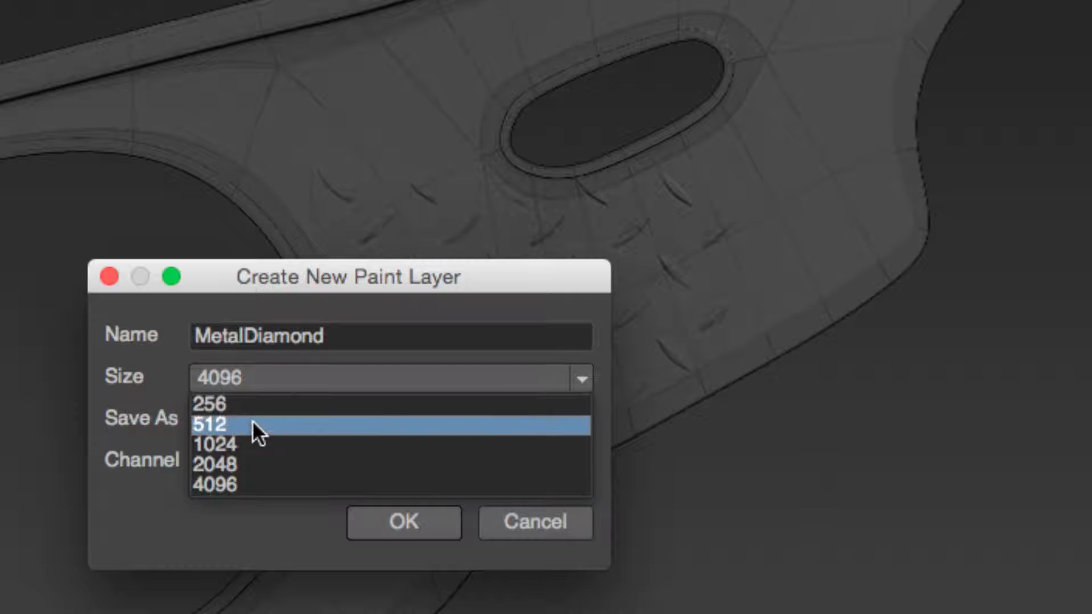
left_click(245, 464)
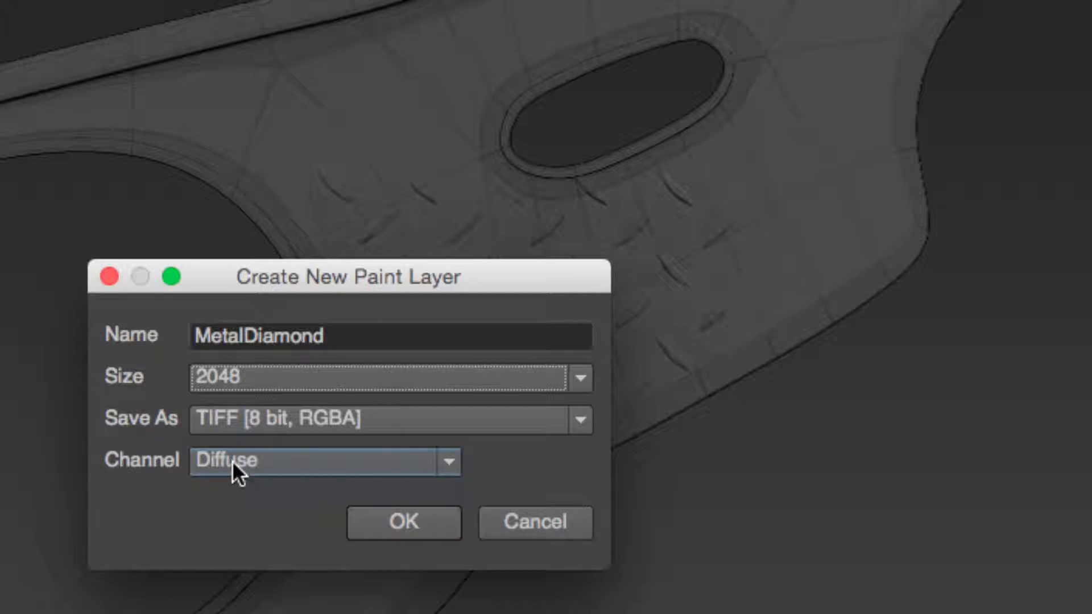
left_click(383, 515)
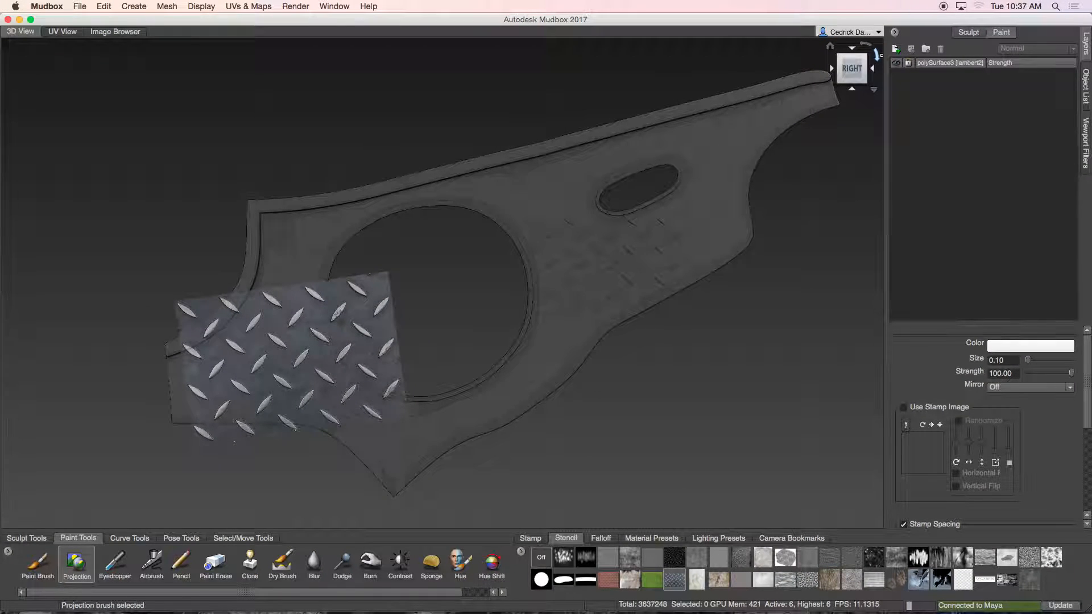
Step: Project-paint the metal skid stencil texture onto the plate's lower-left area and hide the stencil
mouse_move(271, 339)
left_mouse_down()
mouse_move(275, 348)
mouse_move(270, 297)
mouse_move(215, 369)
mouse_move(204, 362)
mouse_move(199, 406)
mouse_move(233, 398)
mouse_move(250, 361)
mouse_move(239, 398)
mouse_move(214, 417)
mouse_move(259, 413)
mouse_move(298, 310)
mouse_move(312, 369)
mouse_move(300, 384)
mouse_move(329, 390)
mouse_move(286, 410)
mouse_move(336, 415)
mouse_move(352, 391)
mouse_move(376, 415)
mouse_move(250, 423)
left_mouse_up()
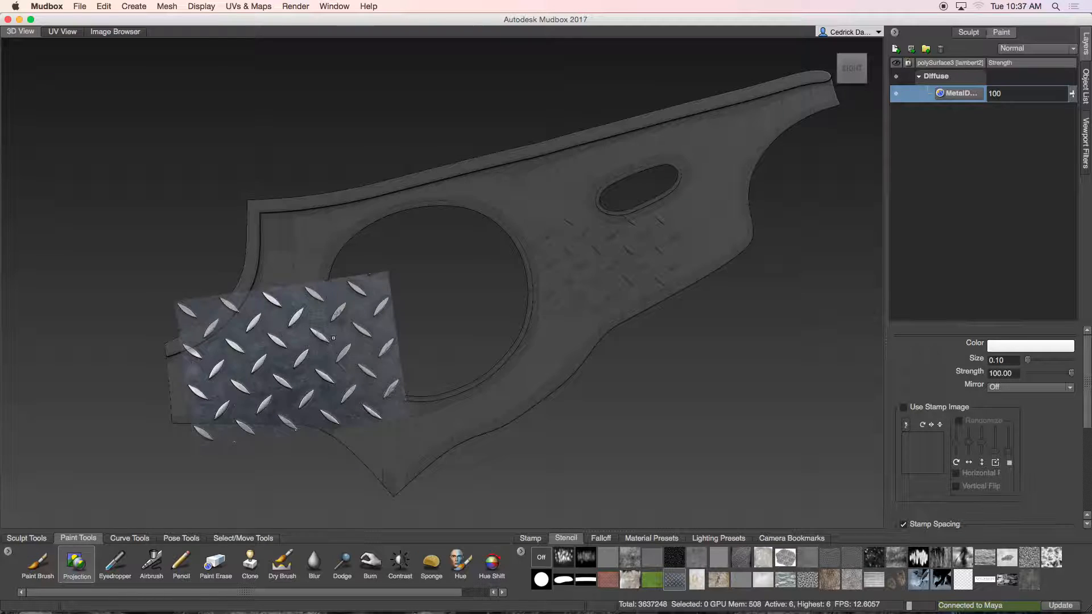
key("q")
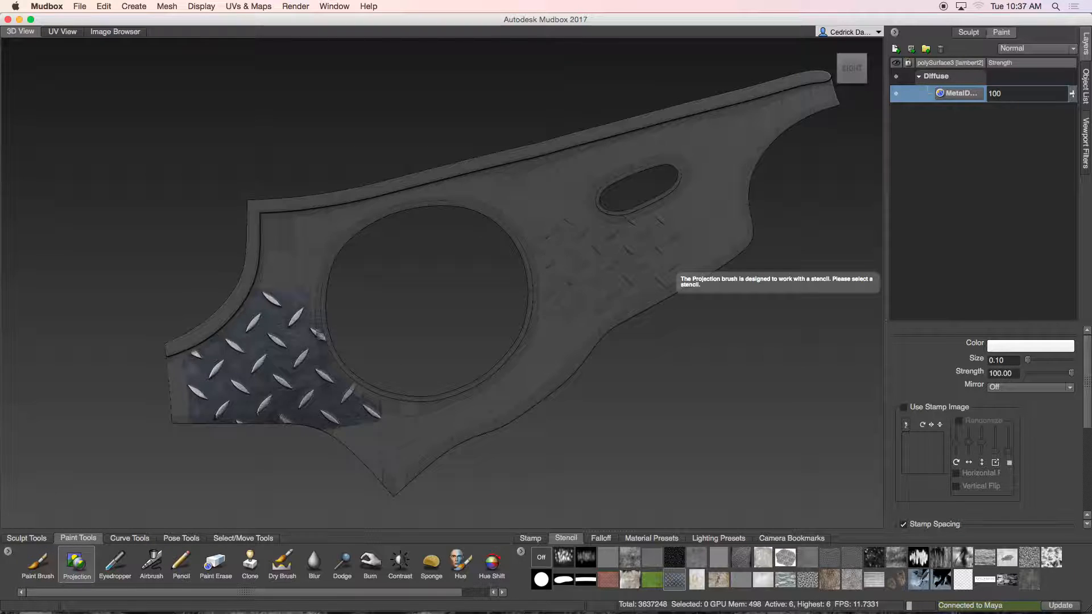
Step: Look through the Perspective camera and inspect the projected diamond texture up close
left_click(1087, 81)
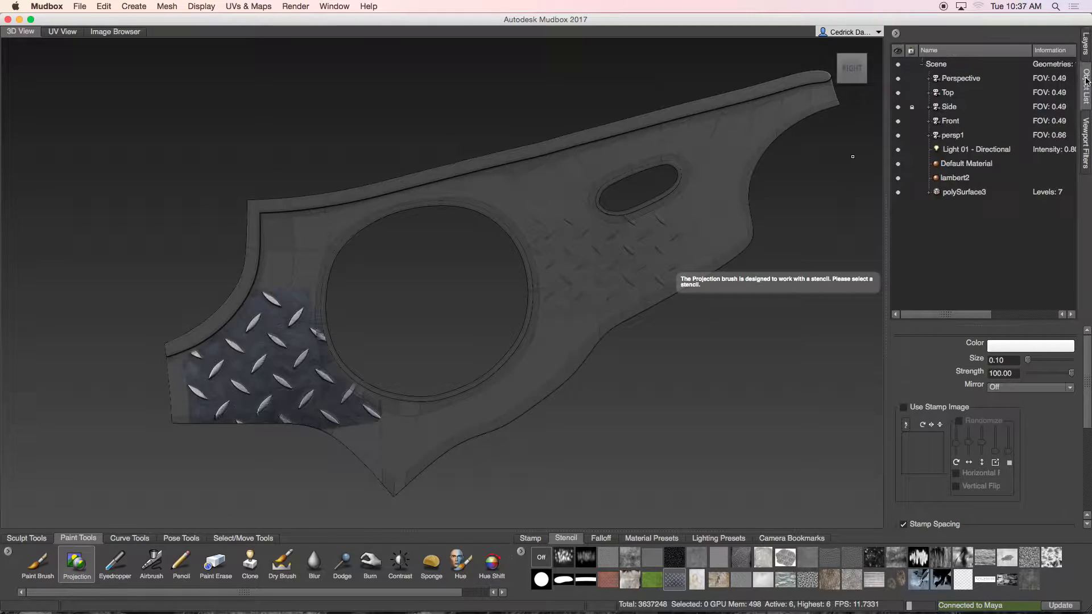
right_click(958, 79)
left_click(974, 86)
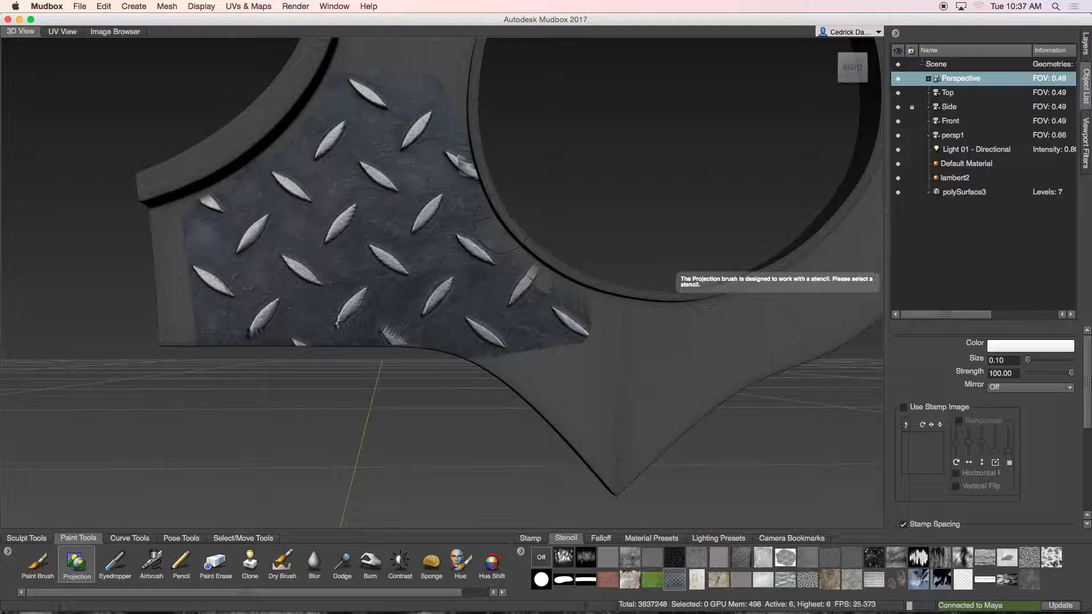
middle_click_drag(521, 224, 530, 227, "alt")
right_click_drag(530, 227, 577, 246, "alt")
mouse_move(577, 245)
middle_mouse_down("alt")
mouse_move(449, 279)
mouse_move(368, 349)
middle_mouse_up("alt")
mouse_move(478, 143)
middle_mouse_down("alt")
mouse_move(464, 297)
mouse_move(488, 231)
middle_mouse_up("alt")
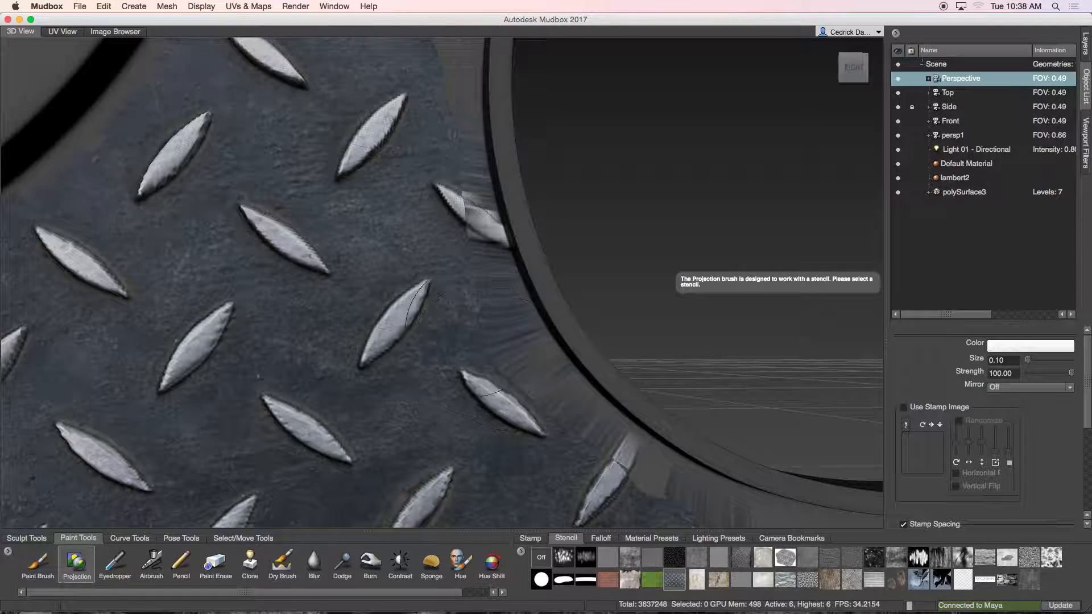
right_click_drag(463, 440, 443, 441, "alt")
left_click_drag(447, 440, 454, 373, "alt")
middle_click_drag(452, 273, 365, 523, "alt")
right_click_drag(239, 392, 142, 392, "alt")
middle_click_drag(73, 387, 342, 324, "alt")
left_click_drag(341, 324, 313, 295, "alt")
middle_click_drag(61, 393, 185, 507, "alt")
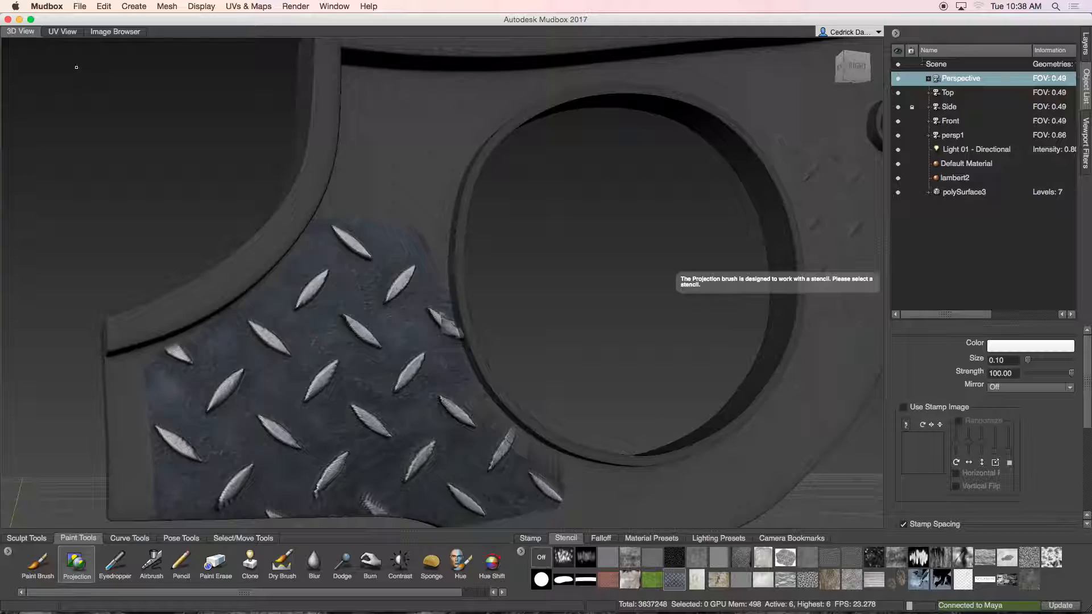
Step: Examine the painted texture's placement on the plate's UV layout, then return to the 3D view
left_click(62, 32)
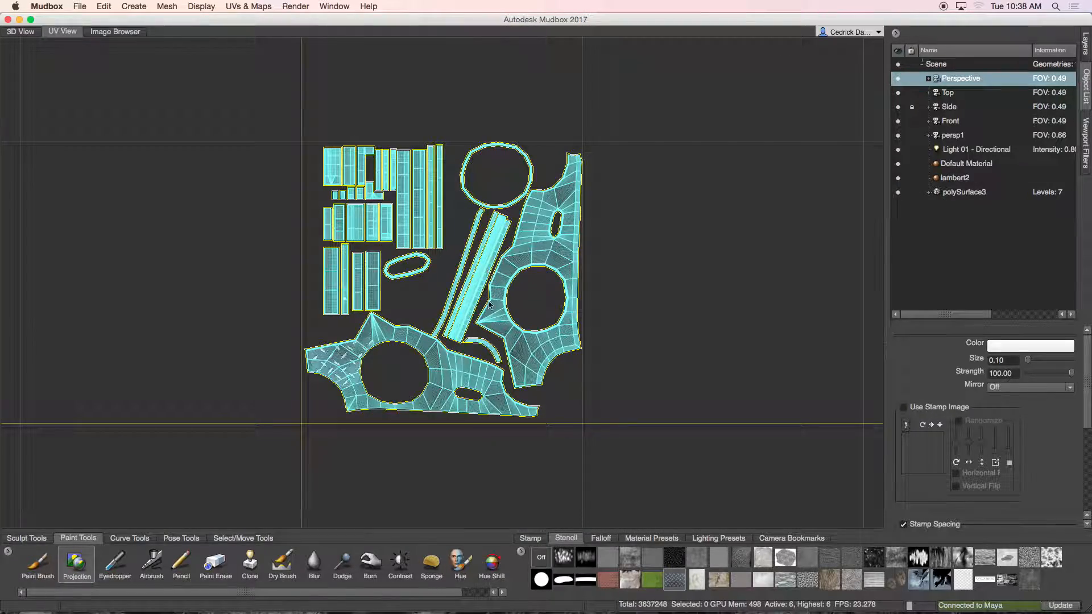
scroll(489, 305, "up", 5)
mouse_move(493, 370)
middle_mouse_down("alt")
mouse_move(524, 295)
mouse_move(604, 291)
middle_mouse_up("alt")
scroll(451, 309, "up", 3)
scroll(448, 288, "down", 4)
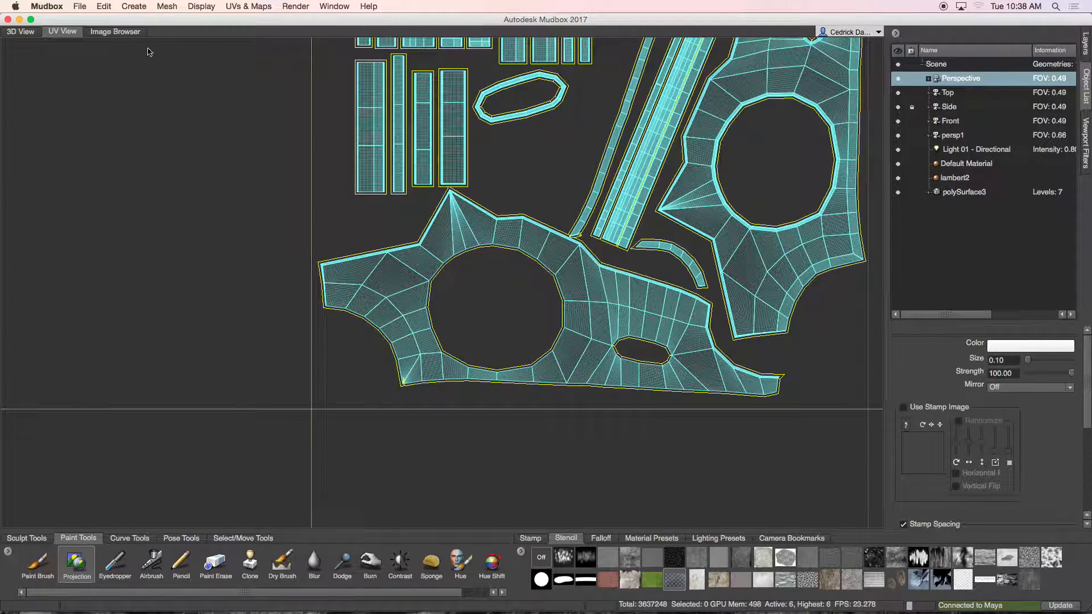
left_click(20, 31)
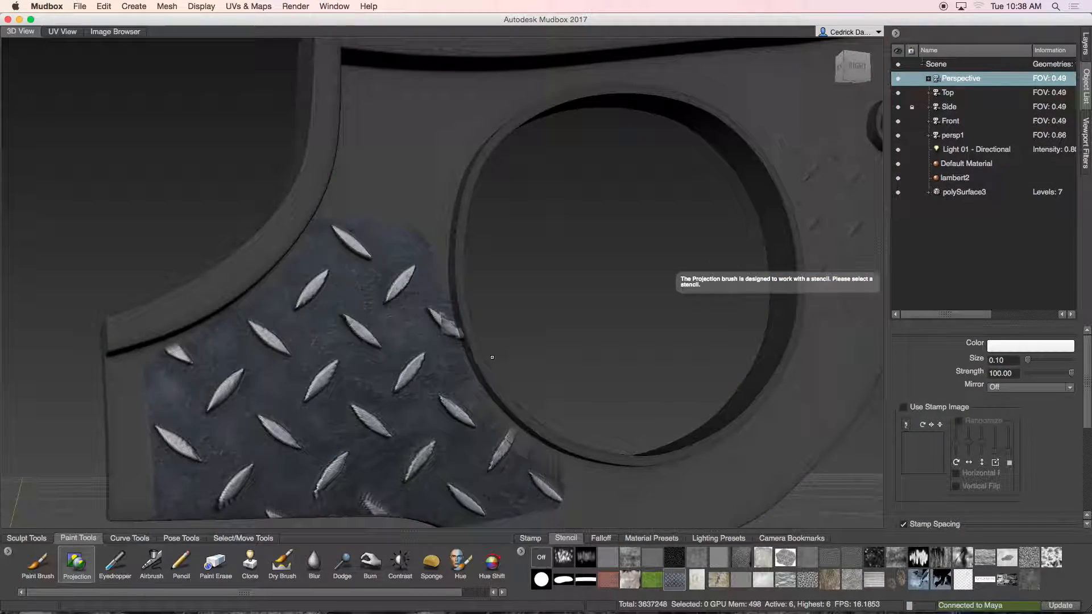
scroll(493, 357, "down", 2)
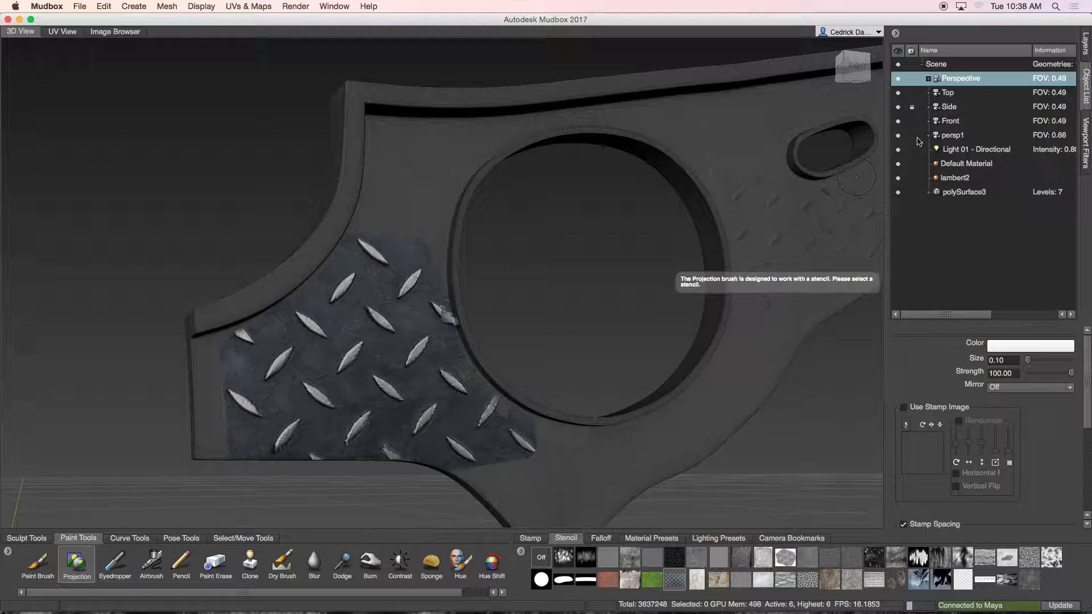
Step: Hide the MetalDiamond paint layer and inspect the sculpted diamond detail underneath
left_click(1086, 50)
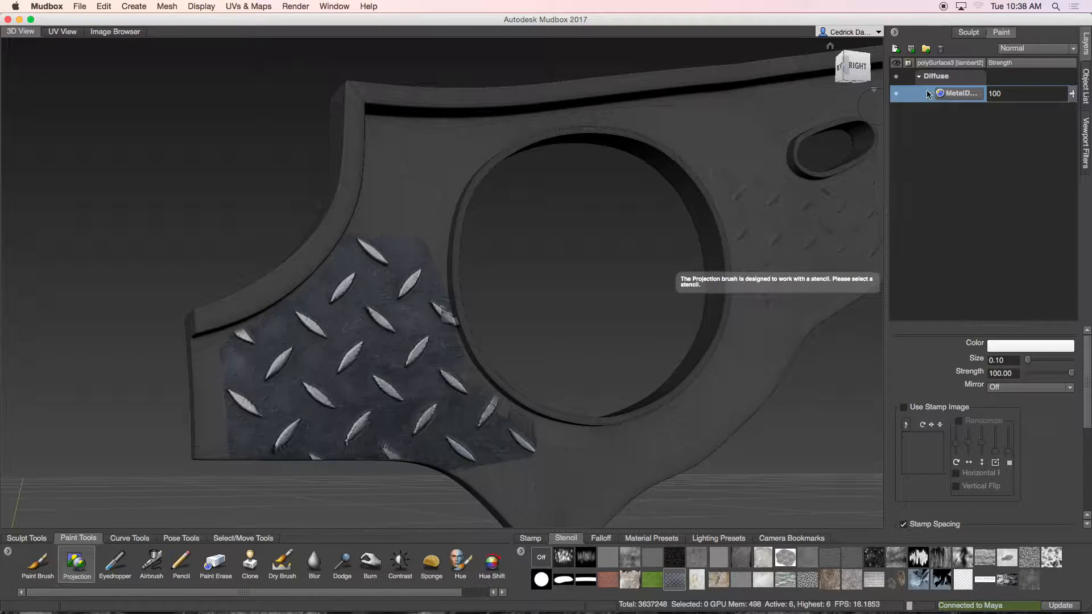
left_click(896, 94)
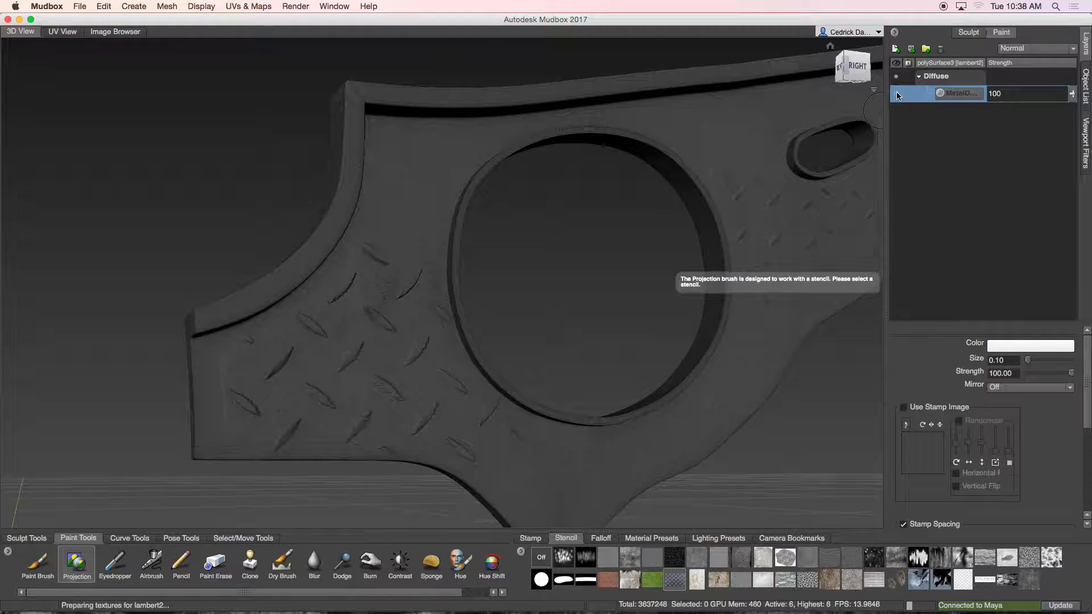
mouse_move(464, 277)
left_mouse_down("alt")
mouse_move(255, 350)
mouse_move(297, 329)
mouse_move(352, 347)
left_mouse_up("alt")
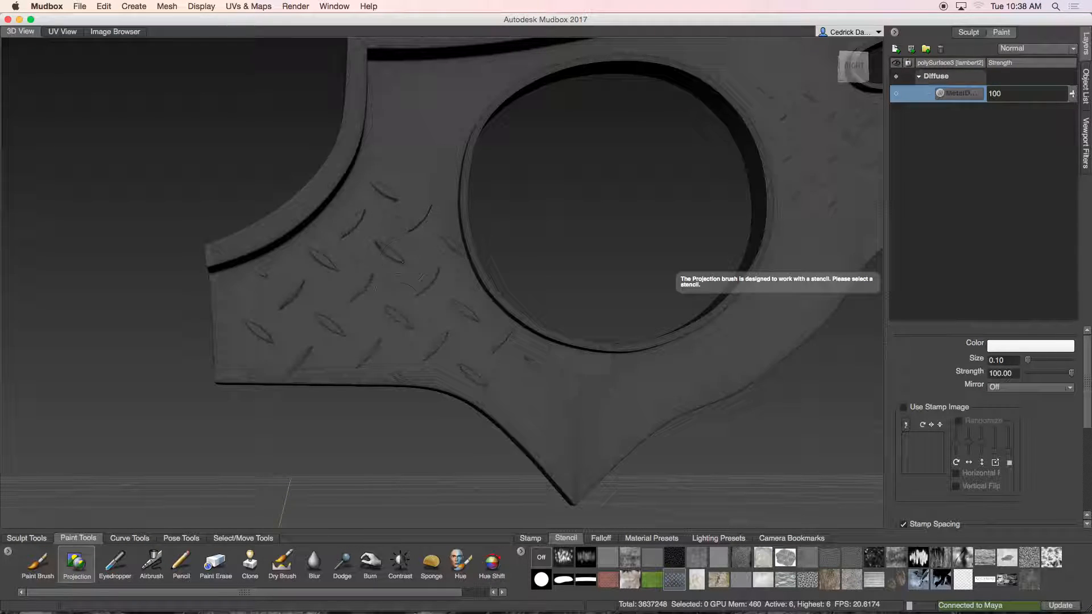
middle_click_drag(501, 200, 490, 102, "alt")
middle_click_drag(536, 254, 365, 260, "alt")
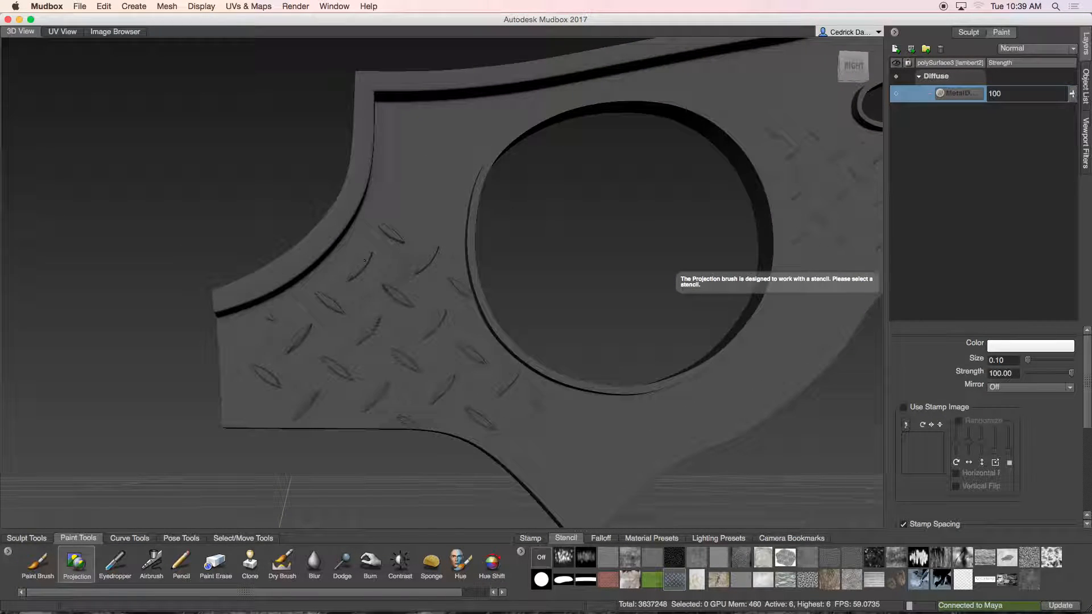
Step: Start a new texture map extraction operation with Displacement Map selected
left_click(233, 7)
mouse_move(277, 89)
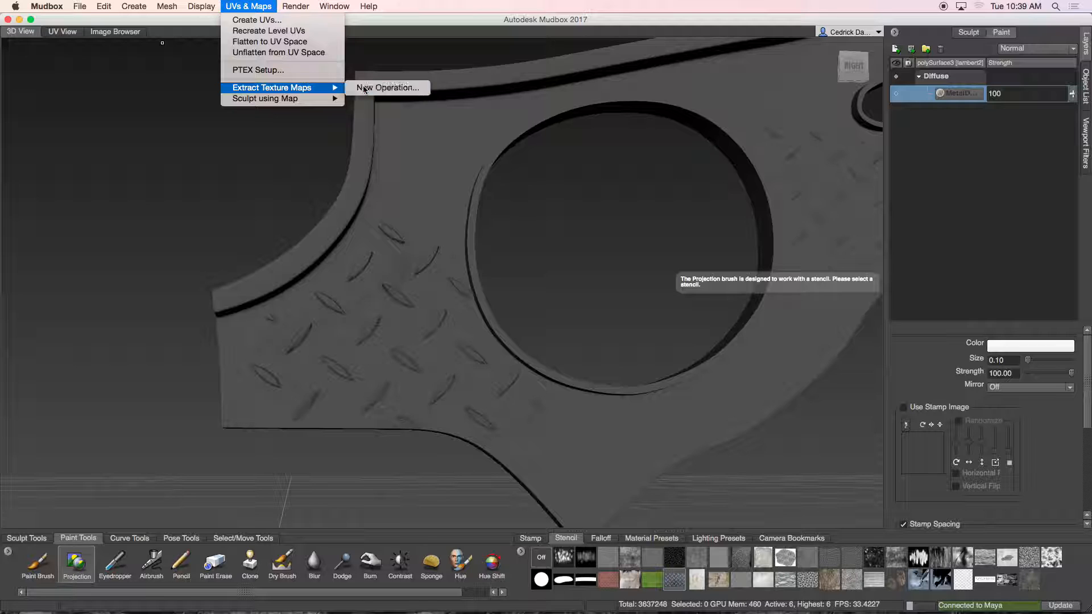
left_click(392, 88)
left_click_drag(490, 213, 476, 160)
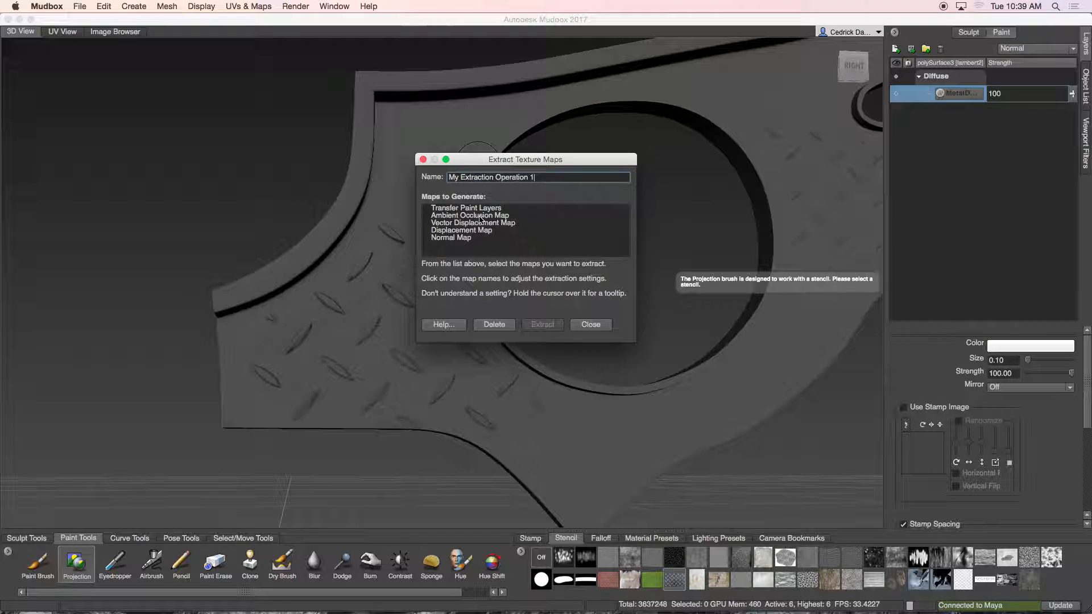
left_click(450, 230)
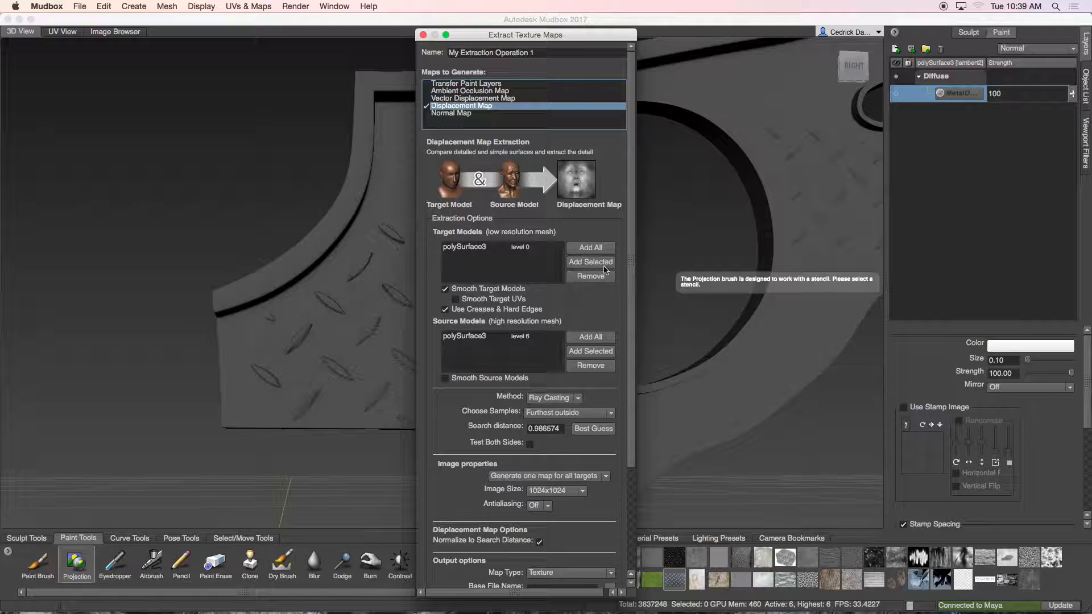
left_click_drag(630, 248, 631, 359)
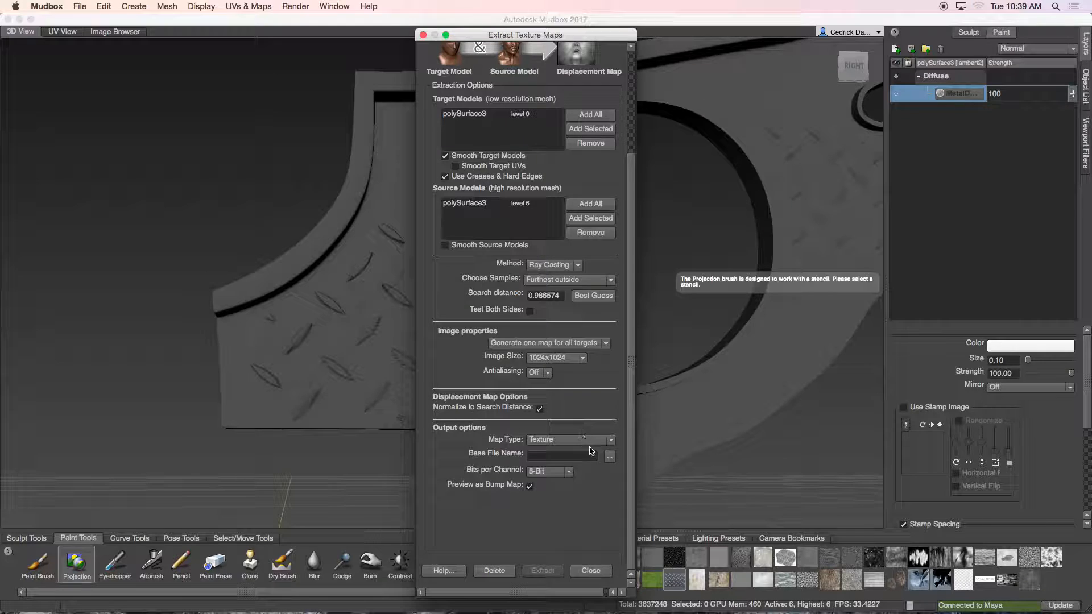
Step: Save the displacement map output as MetalDisplacement, OpenEXR 16-bit, in the MechWarrior sourceimages folder
left_click(609, 458)
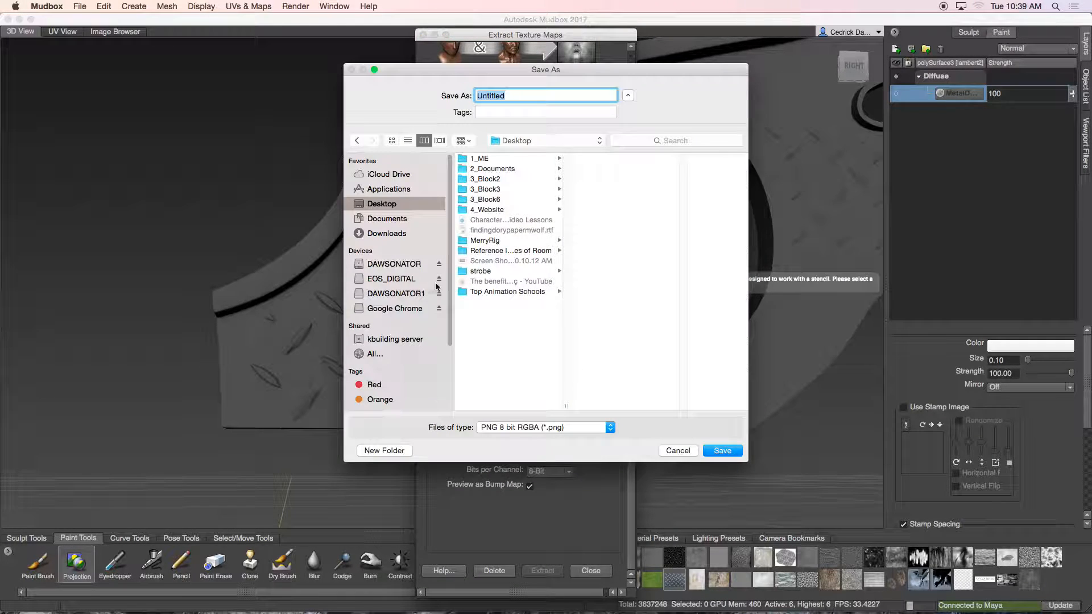
left_click(477, 159)
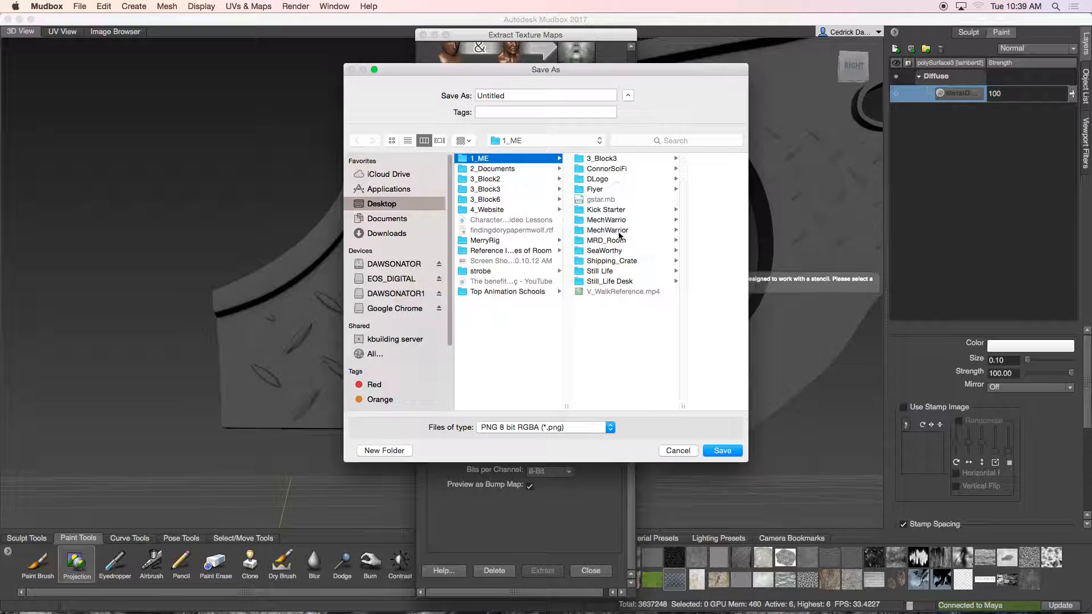
left_click(604, 230)
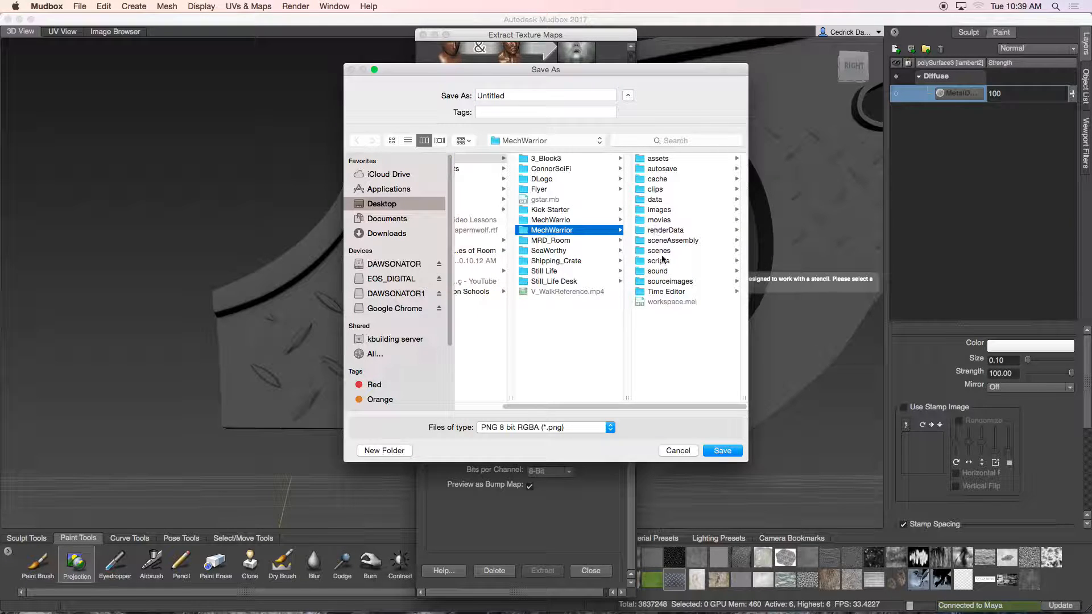
left_click(679, 280)
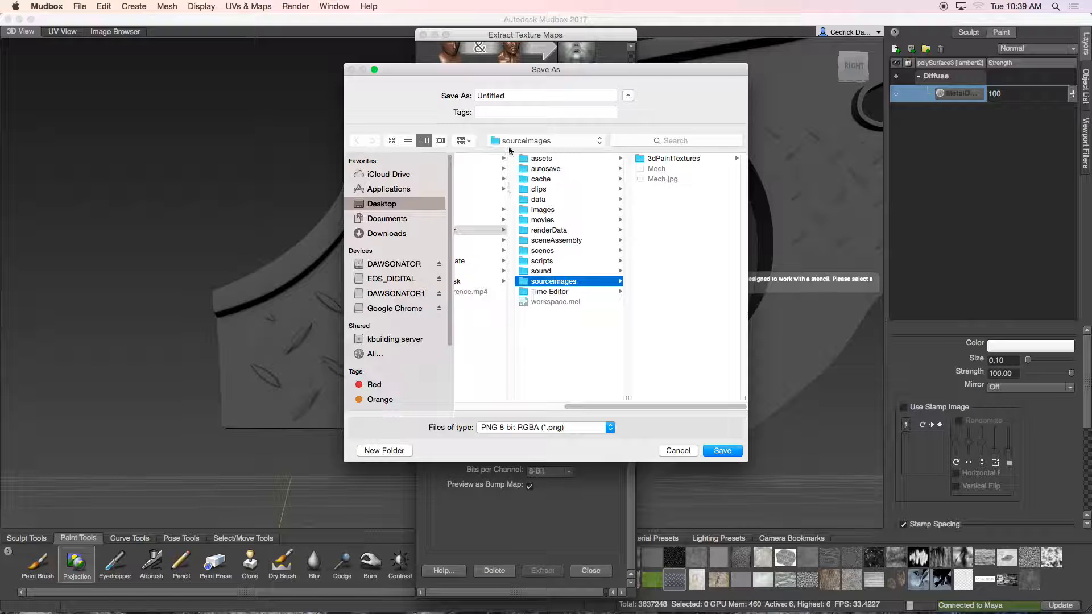
left_click_drag(515, 95, 444, 94)
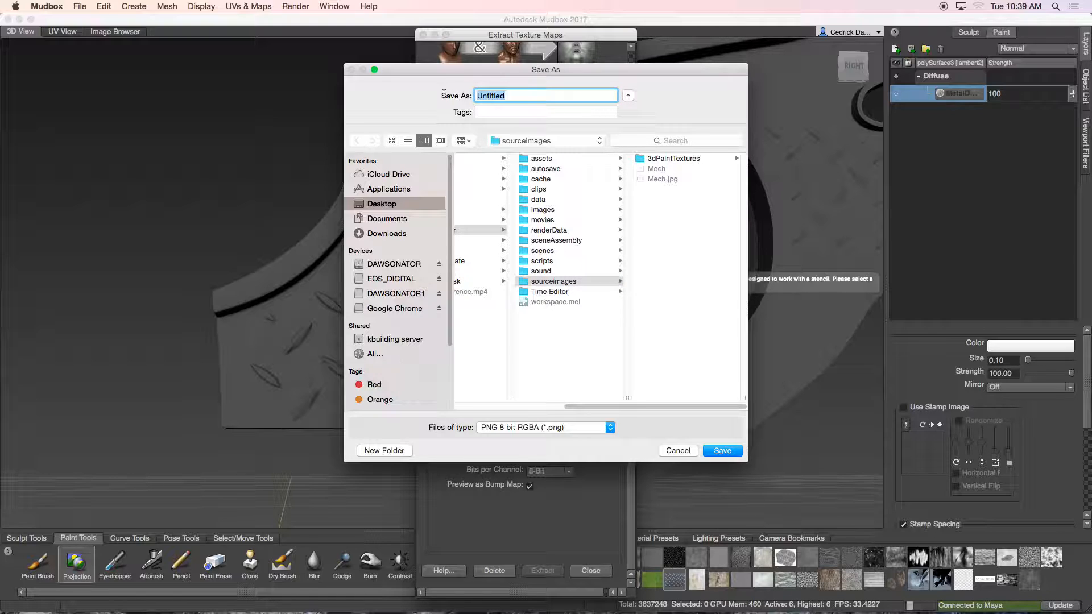
type("MetalDisplacement")
left_click(514, 433)
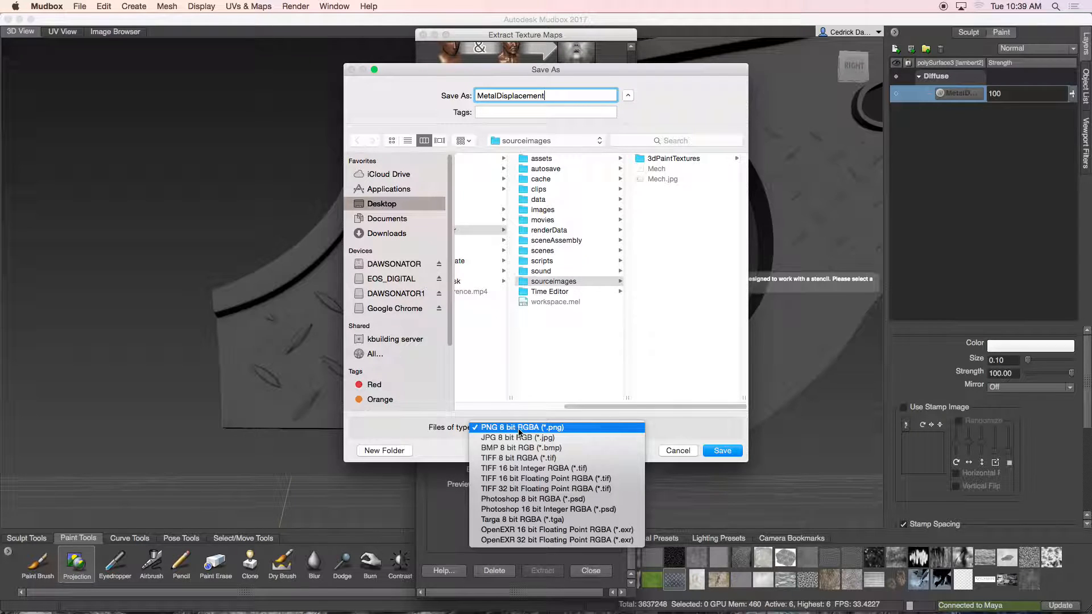
left_click(537, 530)
left_click(722, 451)
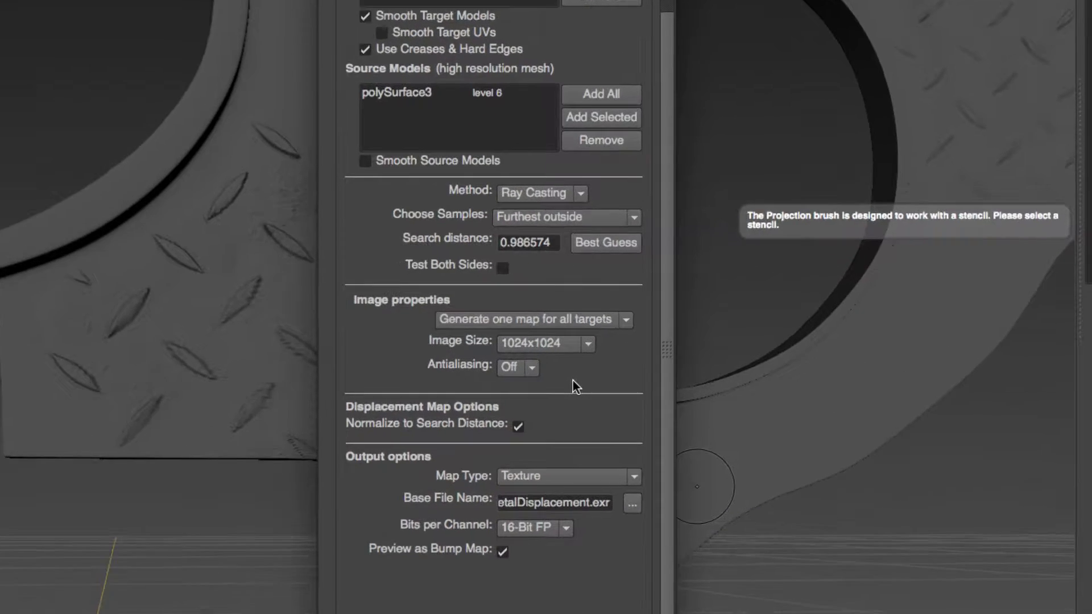
Step: Extract the displacement map at 2048x2048 image size with 6X antialiasing
left_click(530, 367)
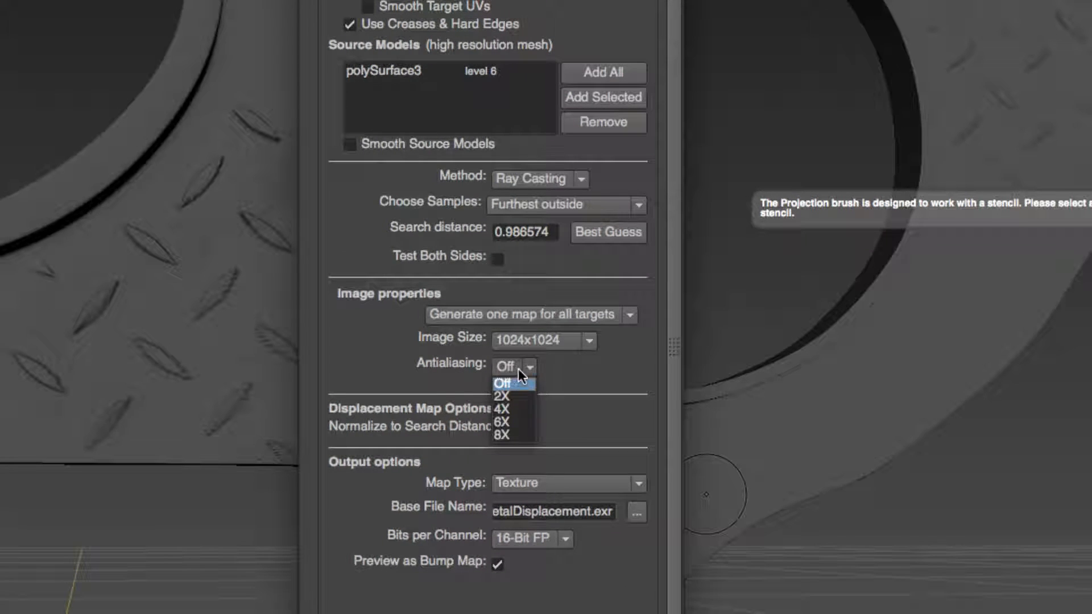
left_click(506, 420)
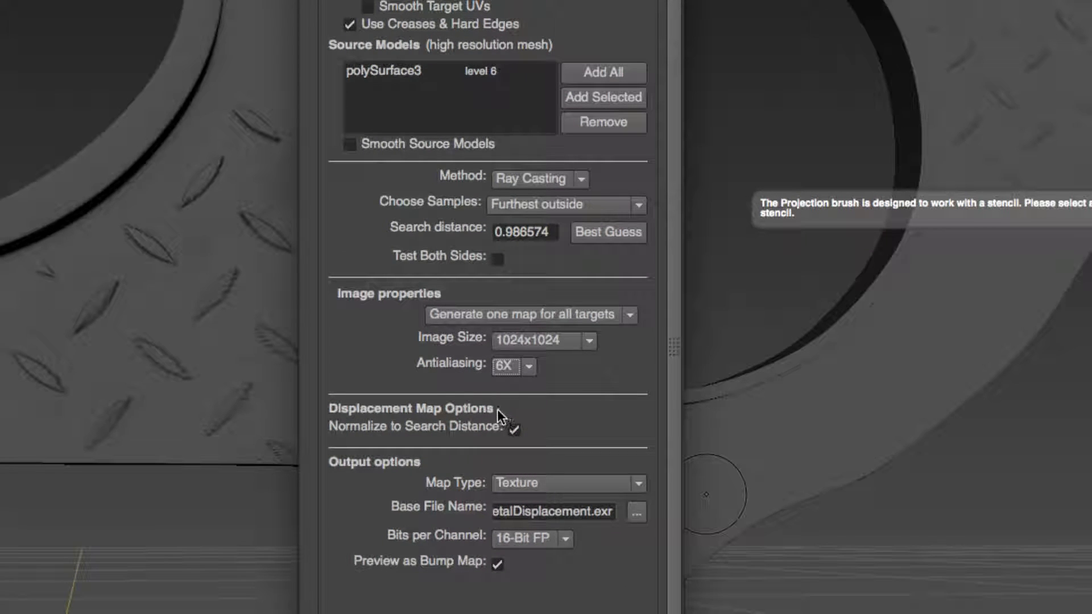
left_click(591, 341)
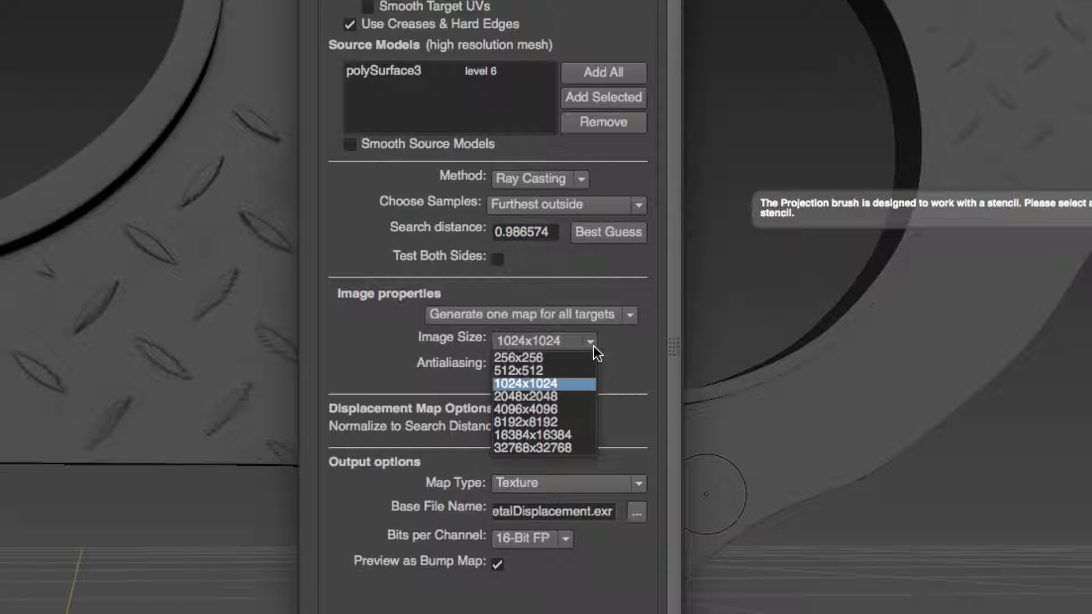
left_click(537, 396)
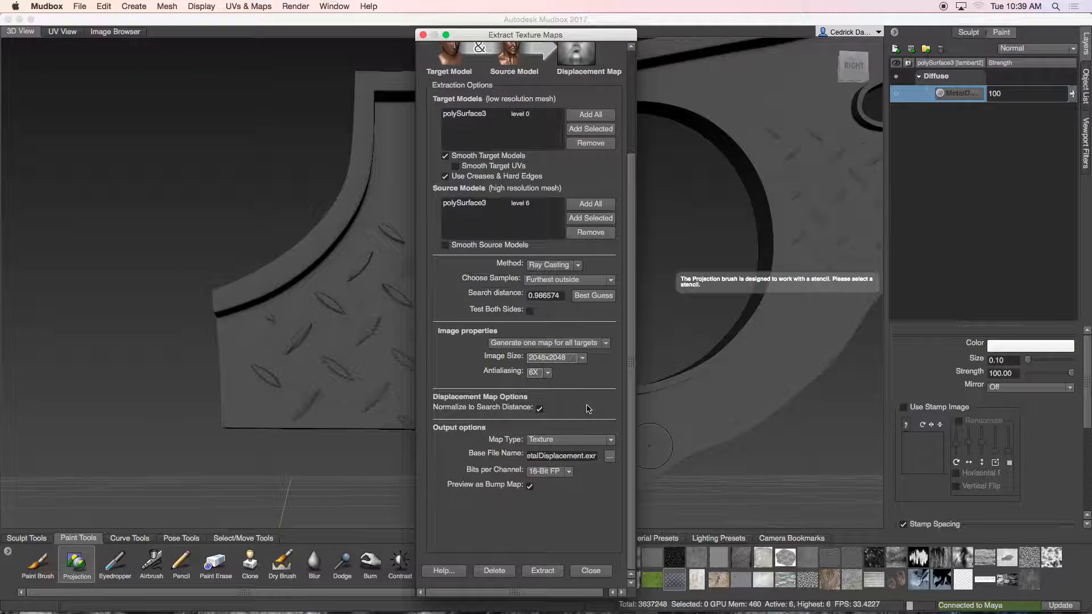
left_click(542, 570)
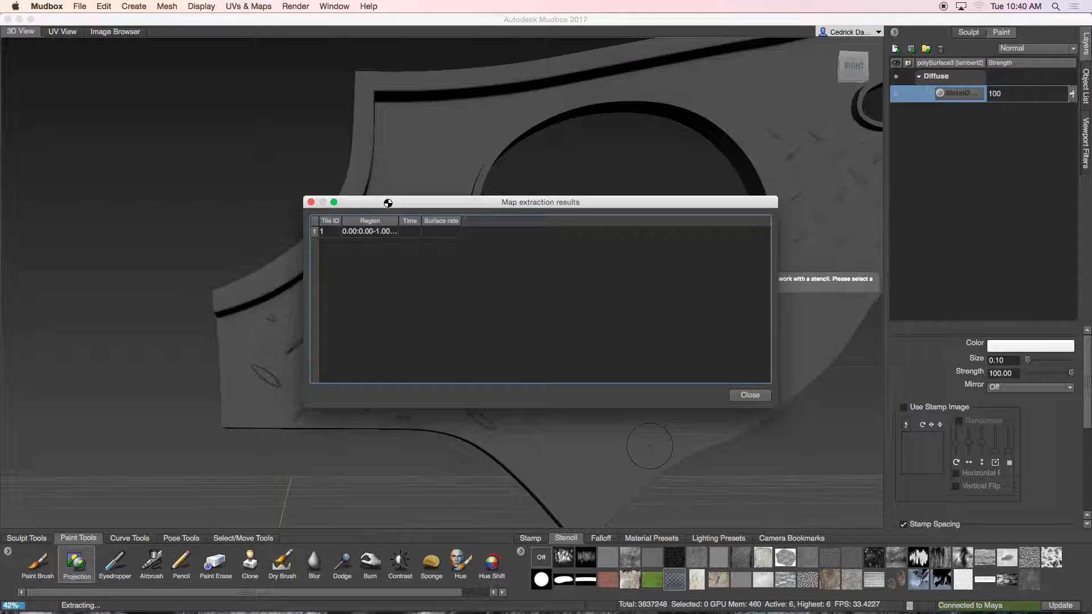
Step: Switch to Maya and inspect the arm plate model in the viewport while the extraction runs
mouse_move(375, 612)
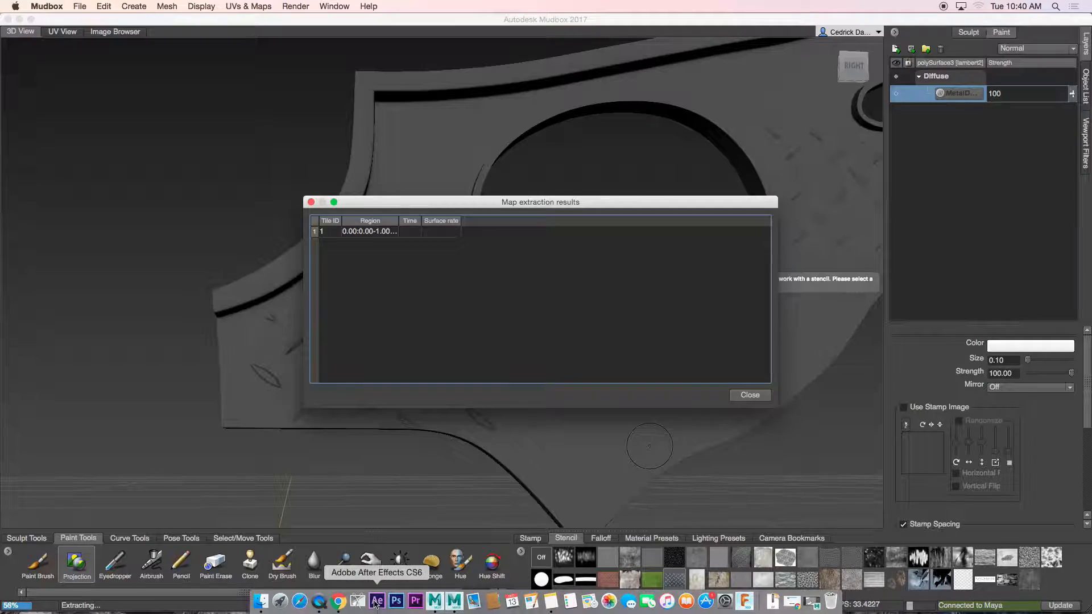
left_click(454, 601)
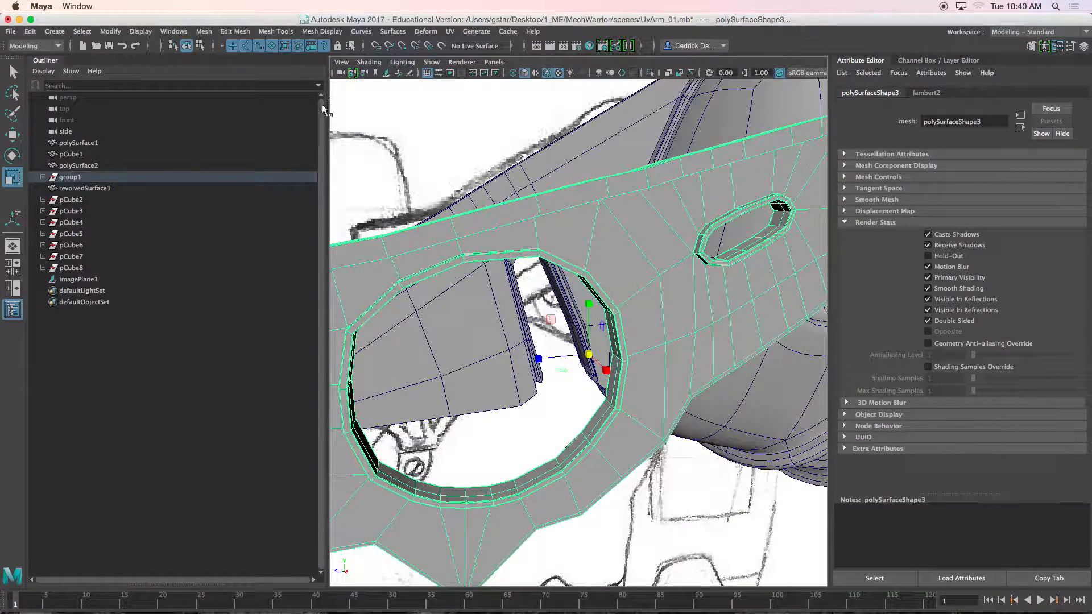
left_click(542, 212)
key("space")
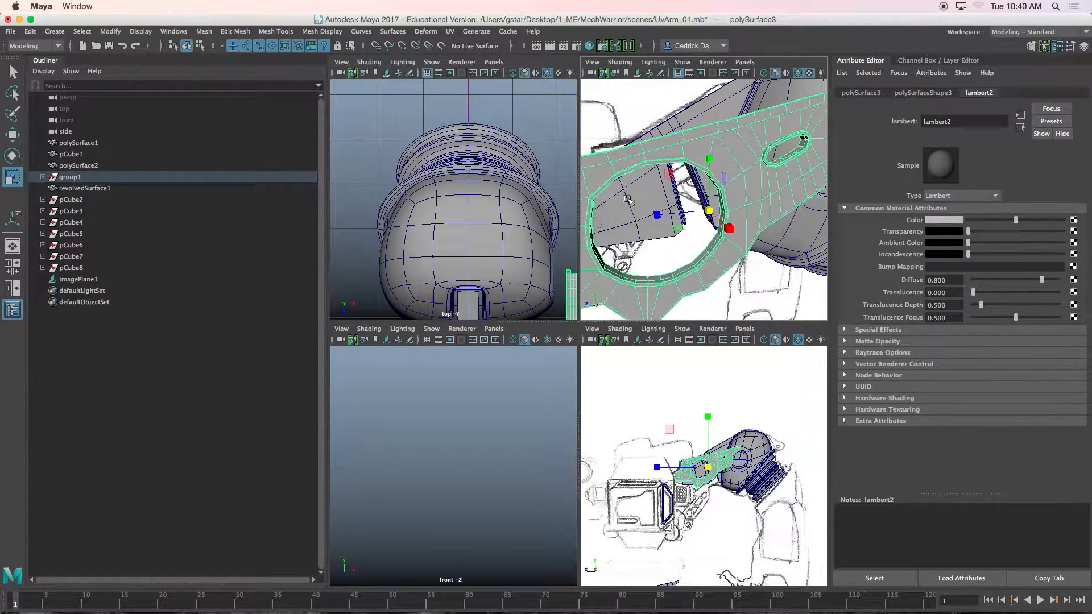
key("space")
left_click_drag(326, 96, 174, 88)
scroll(415, 180, "down", 5)
left_click_drag(416, 180, 519, 196, "alt")
middle_click_drag(522, 199, 427, 191, "alt")
scroll(468, 203, "up", 5)
left_click(726, 468)
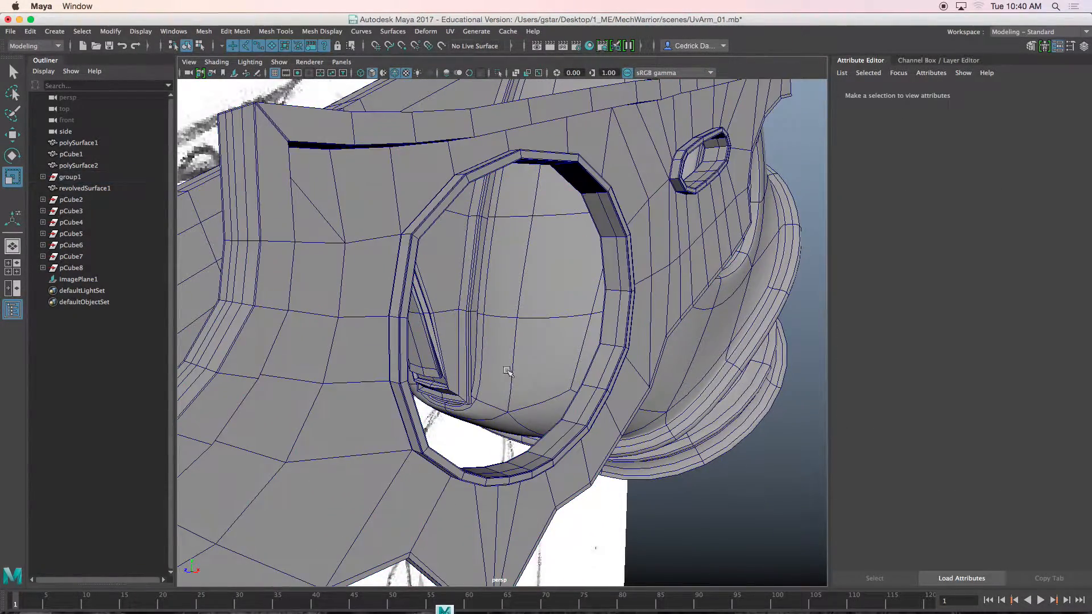
left_click_drag(506, 337, 446, 270, "alt")
left_click(497, 252)
scroll(445, 271, "up", 5)
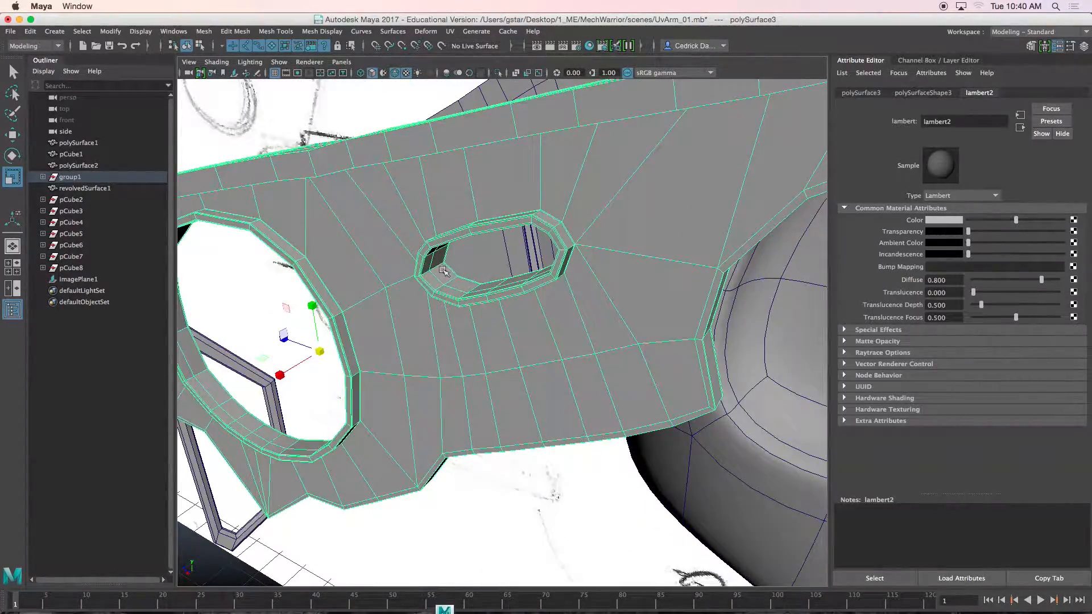
scroll(495, 285, "up", 5)
scroll(493, 253, "up", 2)
middle_click_drag(493, 253, 512, 226, "alt")
left_click_drag(504, 251, 490, 249, "alt")
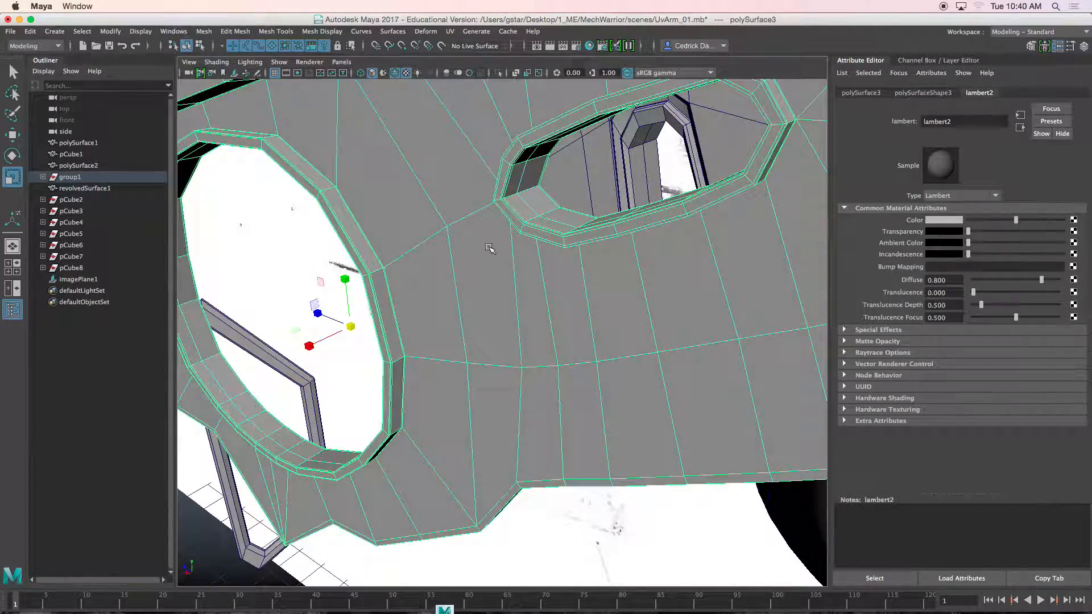
Step: Return to Mudbox and dismiss the map extraction results
left_click(445, 601)
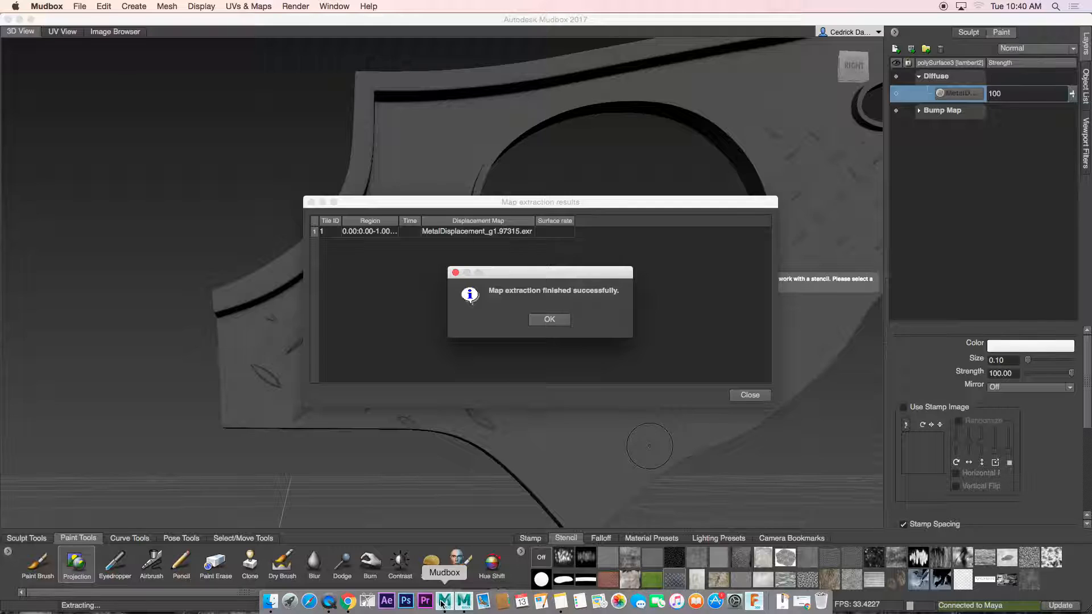
left_click(549, 319)
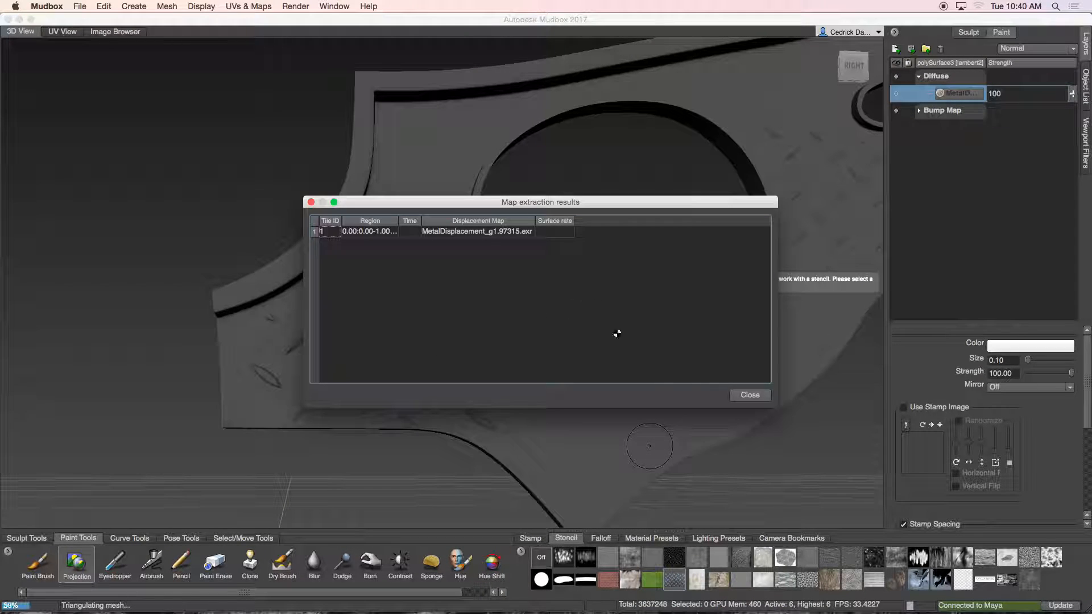
left_click(757, 399)
Step: Show the MetalDiamond paint layer again on the plate
scroll(617, 353, "down", 2)
middle_click_drag(617, 353, 540, 384, "alt")
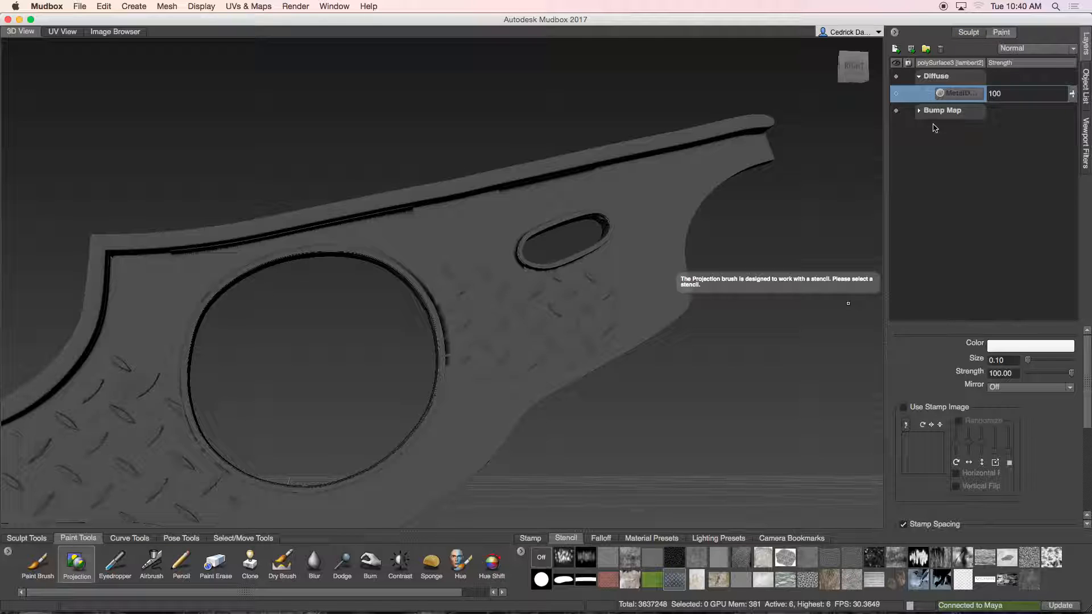
left_click(896, 94)
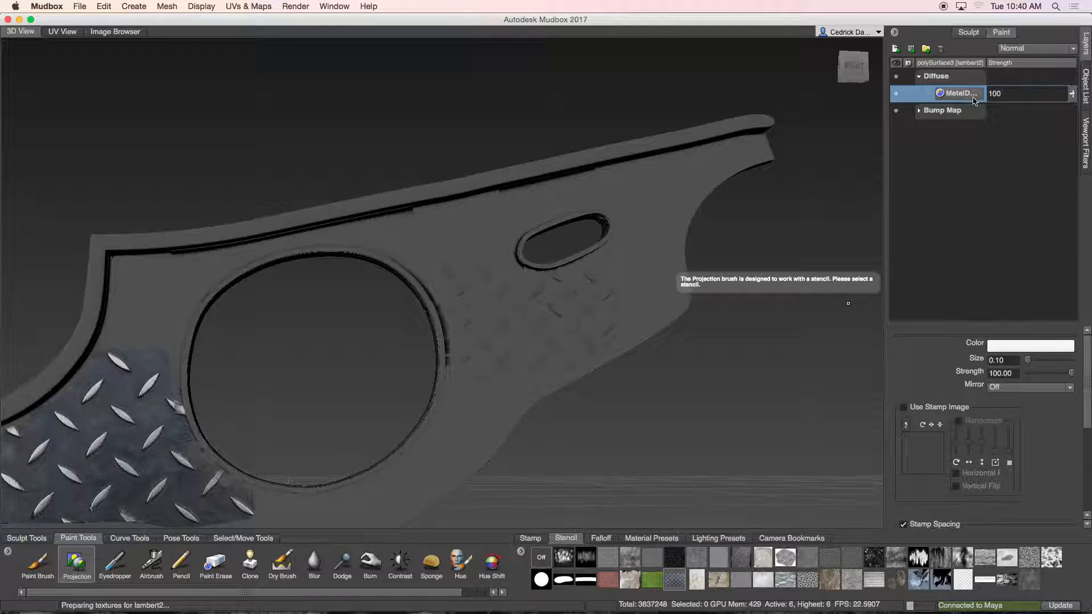
middle_click_drag(724, 183, 865, 112, "alt")
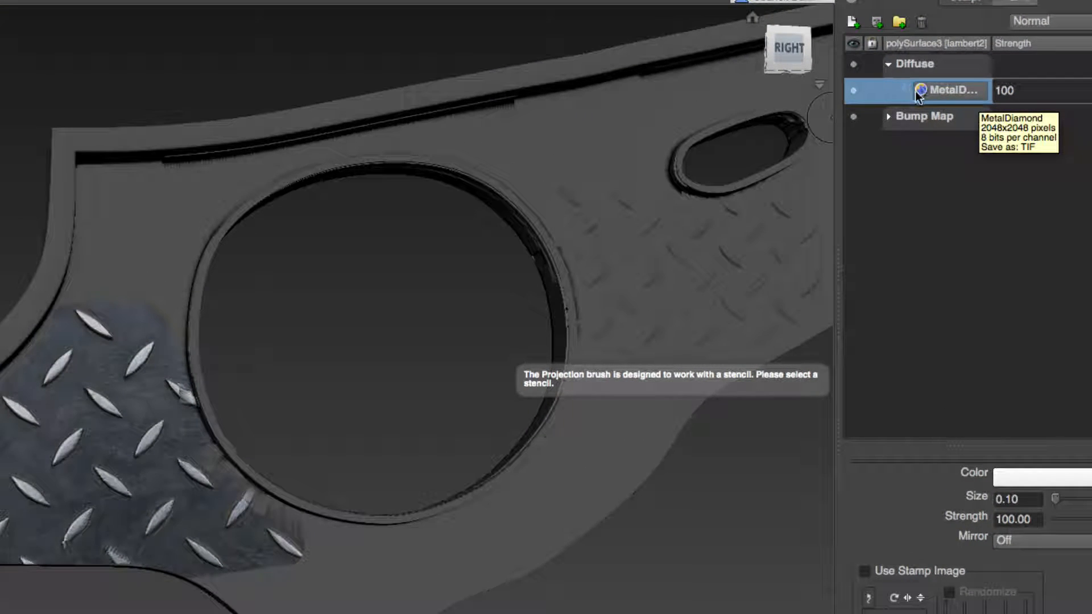
Step: Export the MetalDiamond paint layer as Metal_Diffuse, Targa 8-bit, into the MechWarrior sourceimages folder
right_click(936, 92)
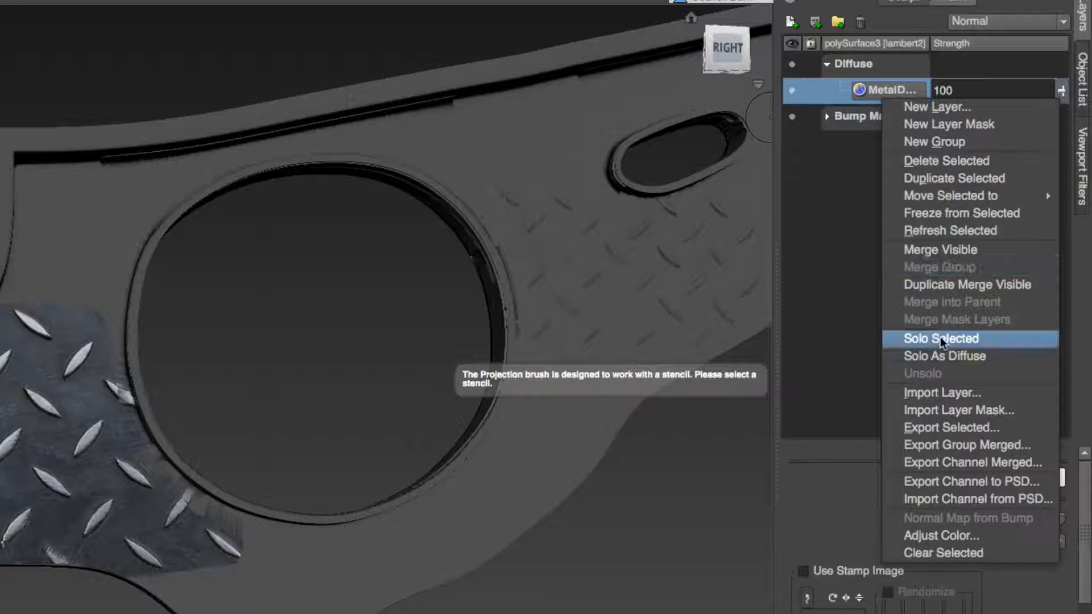
left_click(945, 427)
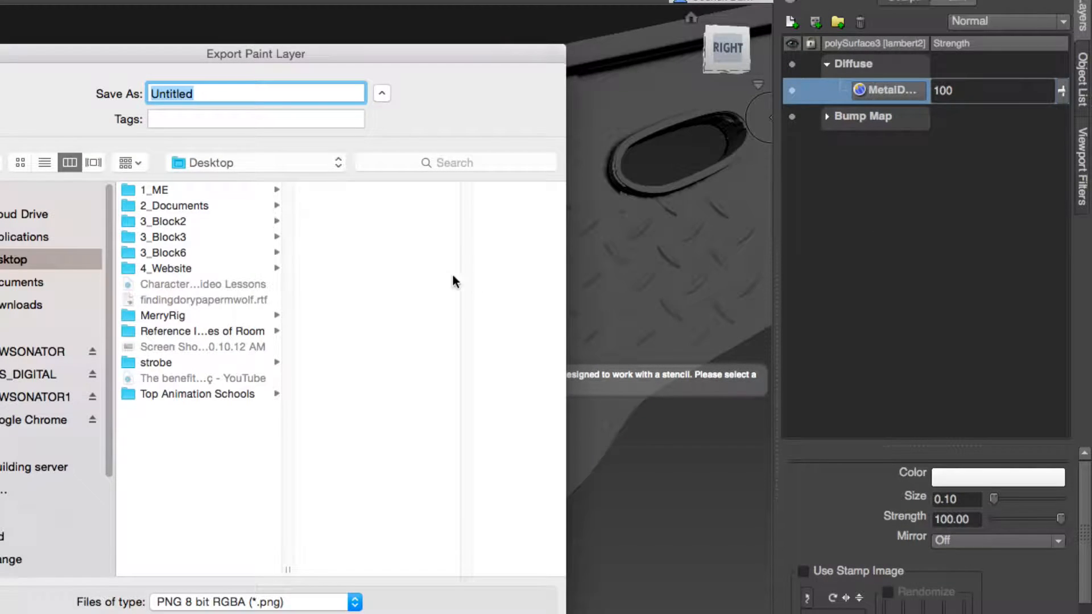
left_click(149, 190)
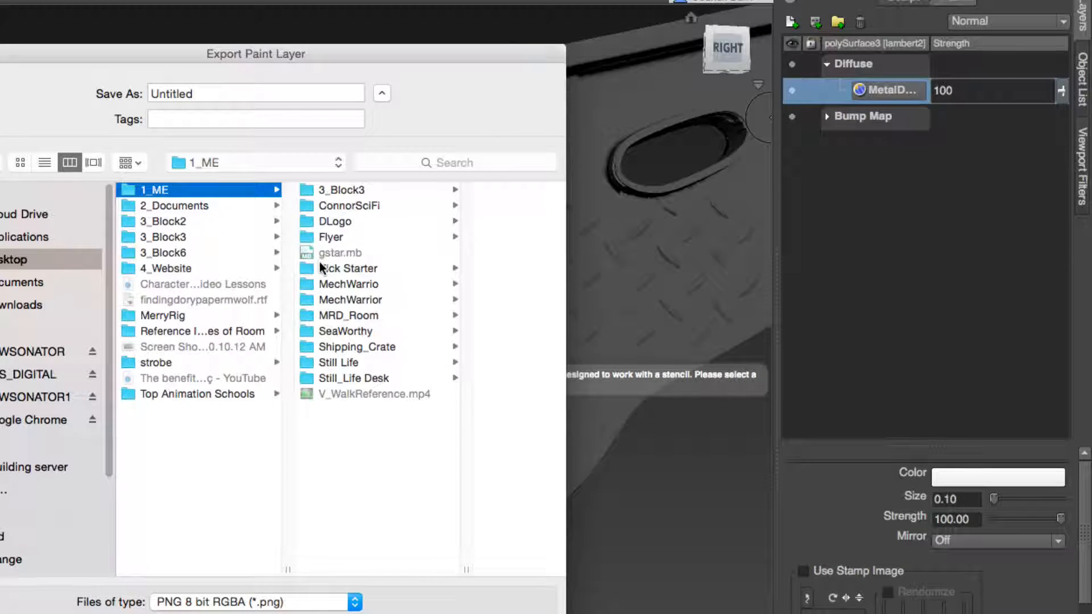
left_click(336, 300)
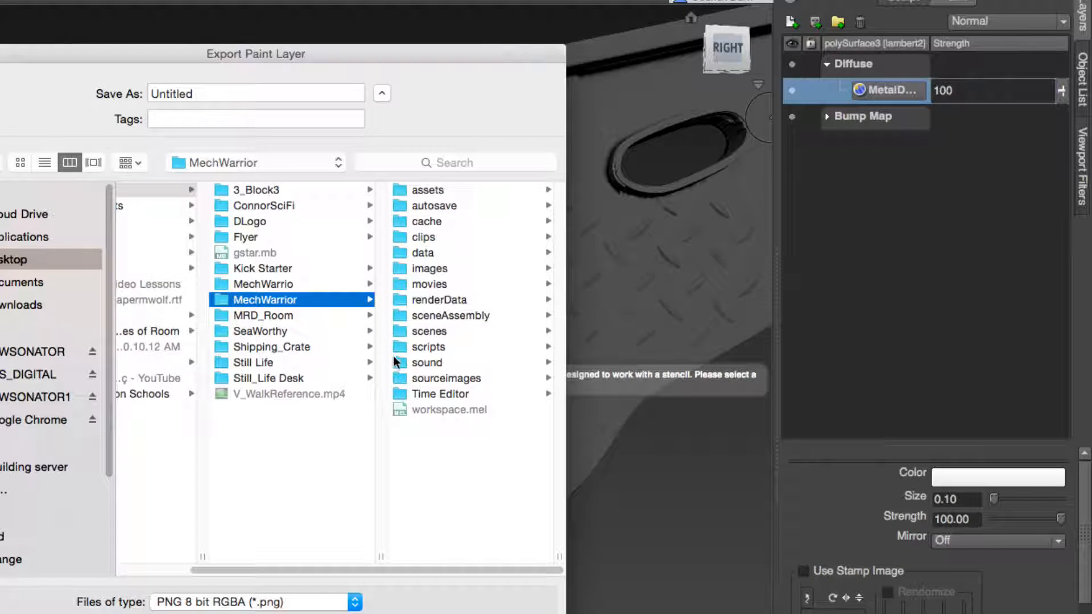
left_click(419, 380)
left_click(246, 96)
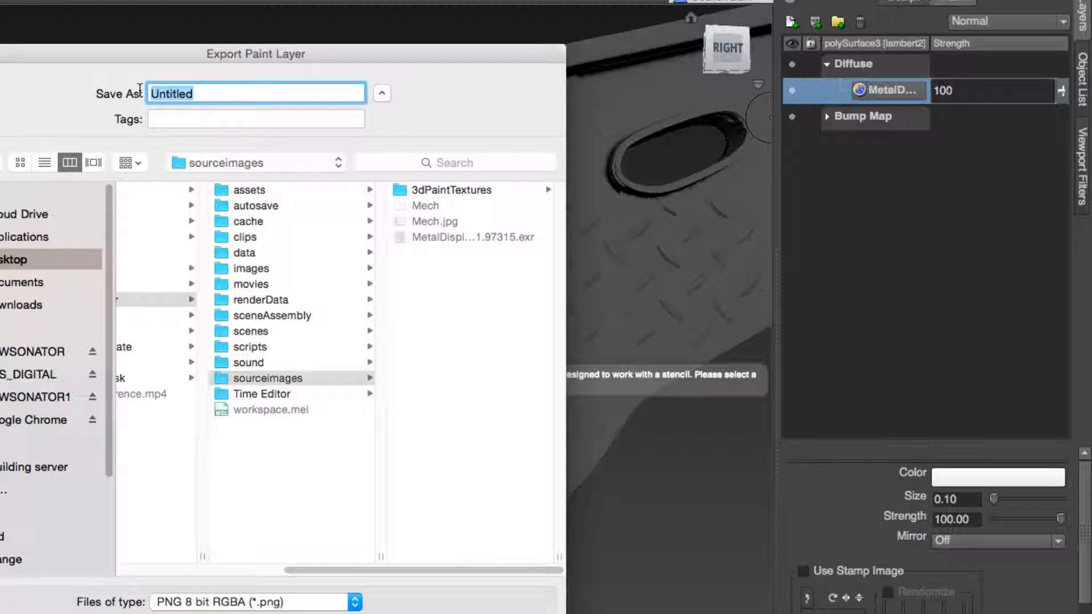
type("Metal_Diffuse")
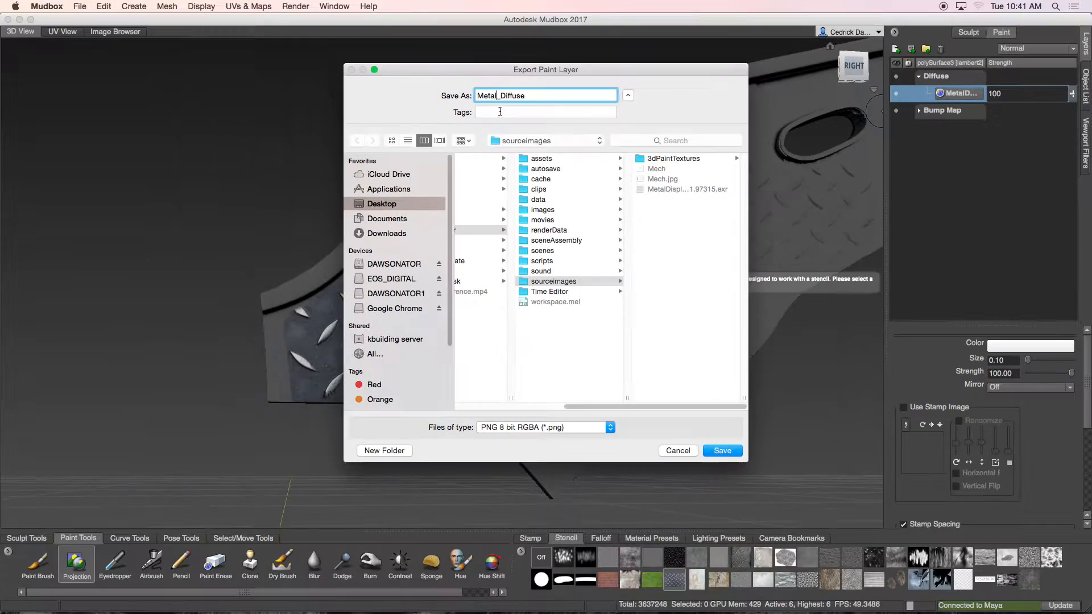
left_click(348, 603)
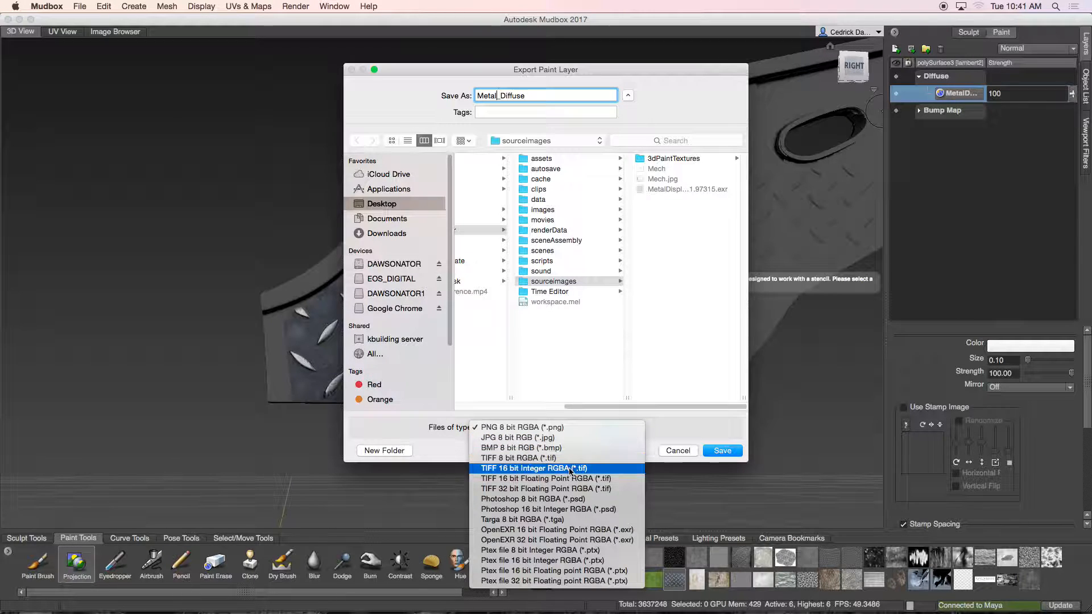
left_click(602, 519)
left_click(721, 450)
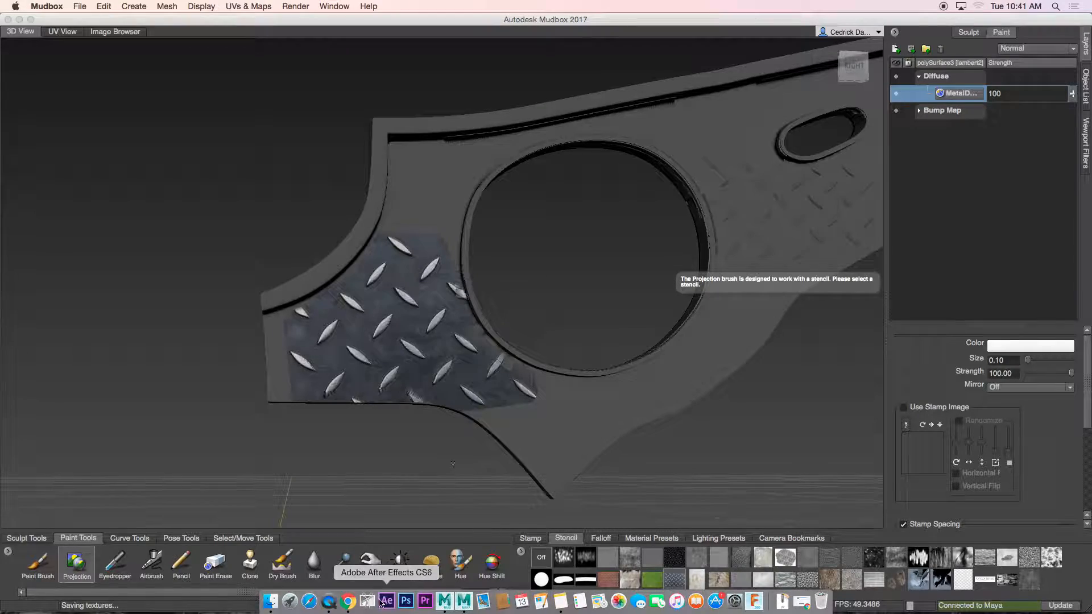
Step: Switch to Maya, select the reference image plane and open the Channel Box / Layer Editor
left_click(20, 19)
left_click_drag(500, 280, 514, 286, "alt")
scroll(593, 292, "down", 5)
left_click_drag(593, 292, 640, 269, "alt")
scroll(640, 270, "down", 5)
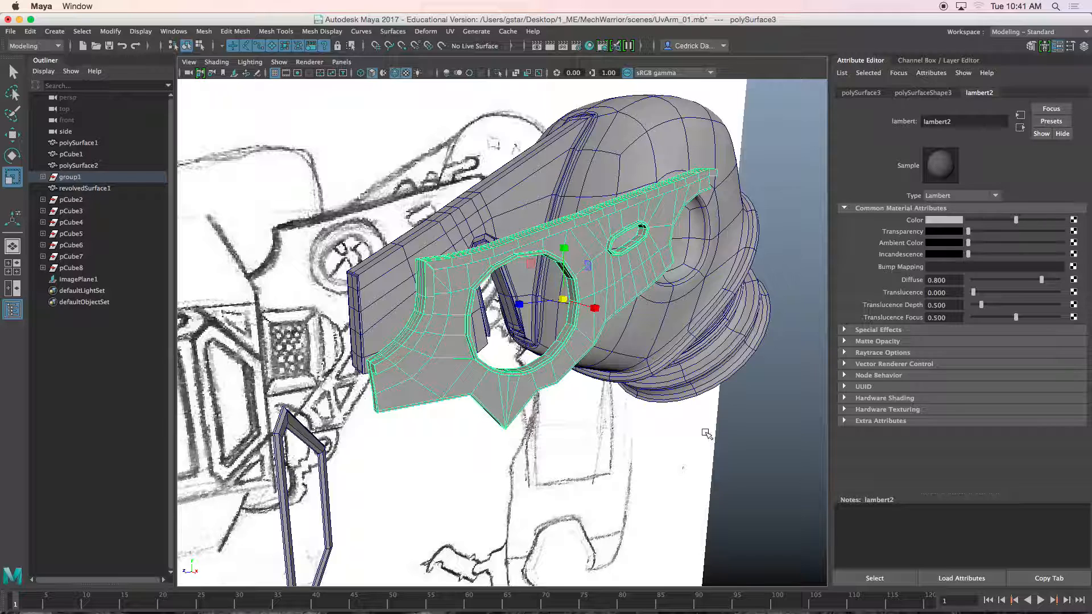
left_click(704, 429)
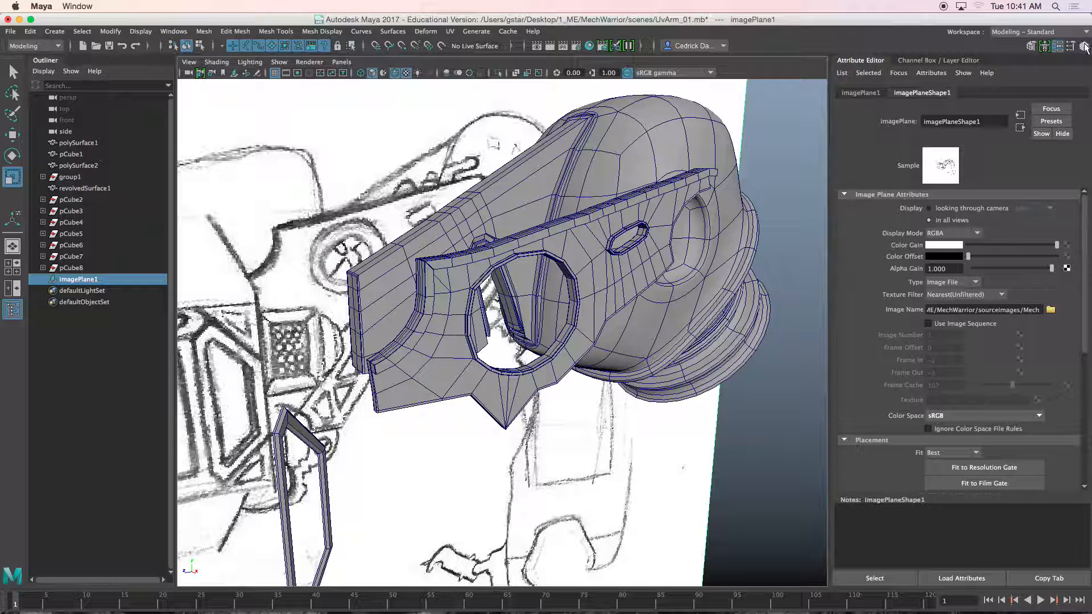
left_click(1084, 47)
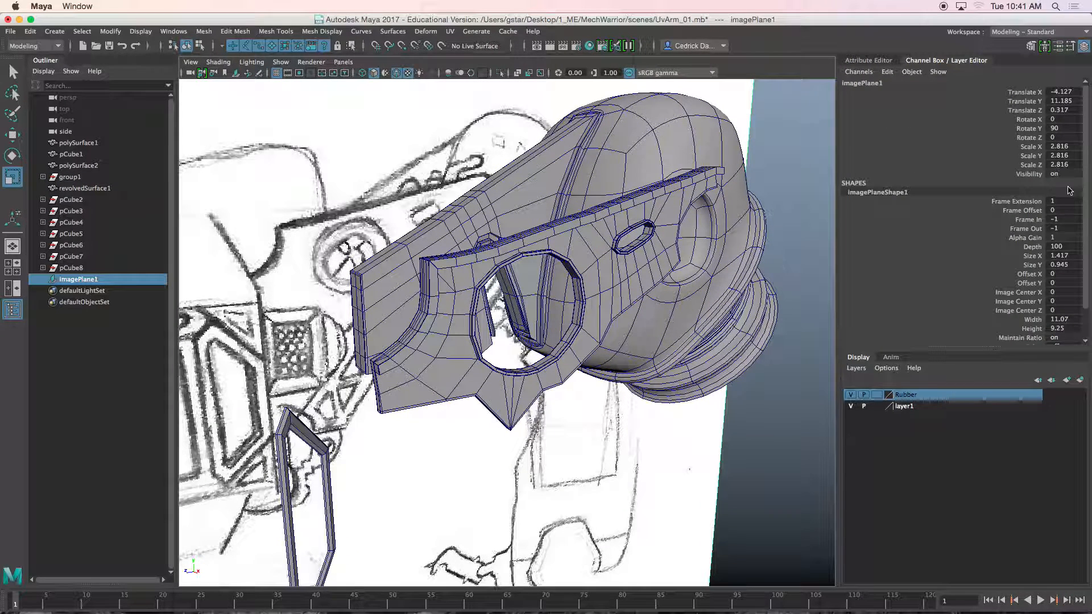
Step: Put the reference image plane on a new display layer and hide that layer
left_click(1080, 379)
left_click(851, 395)
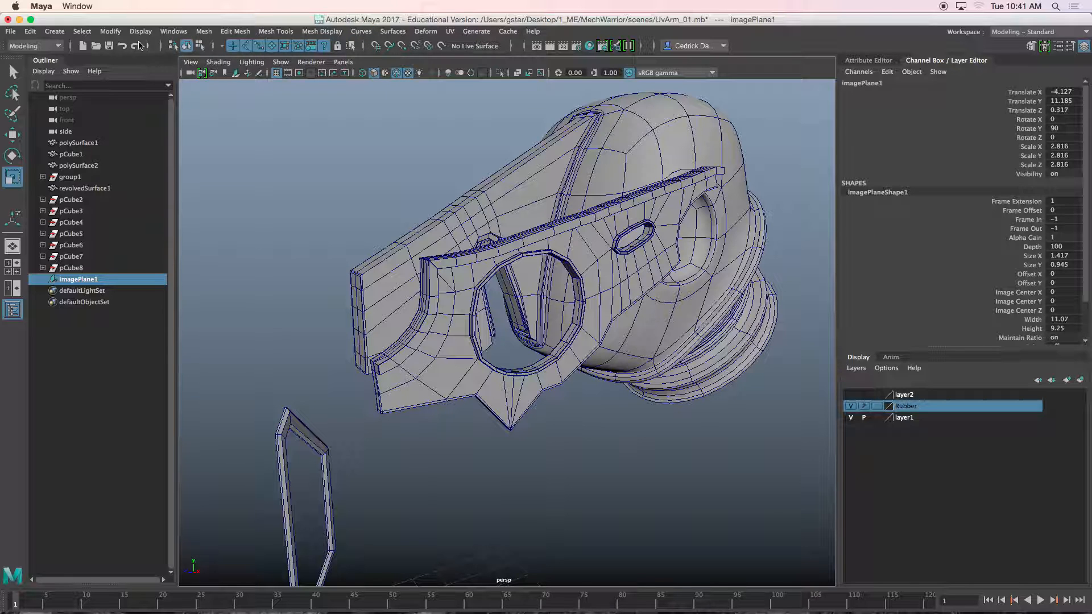
Step: Open the Plug-in Manager and enable the mtoa Arnold plug-in with auto load
left_click(172, 32)
mouse_move(204, 141)
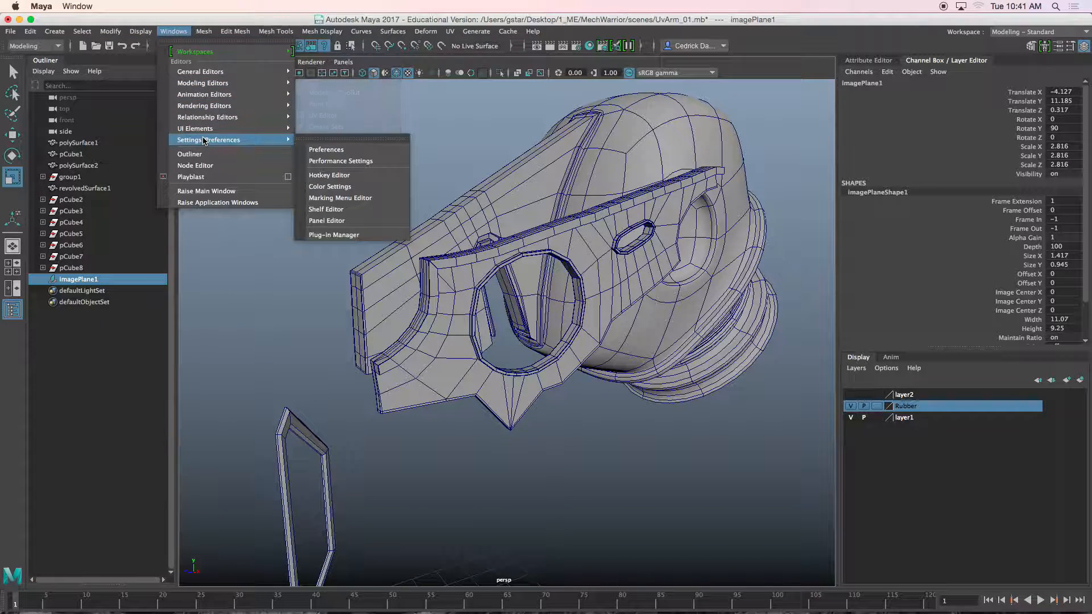
left_click(334, 235)
scroll(536, 278, "down", 10)
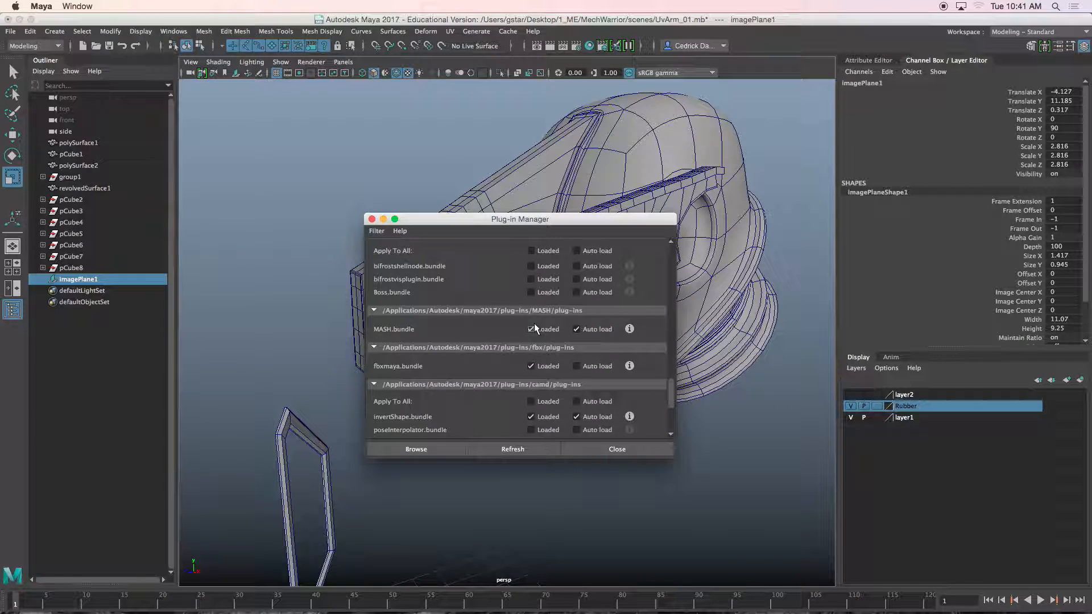
scroll(502, 380, "down", 6)
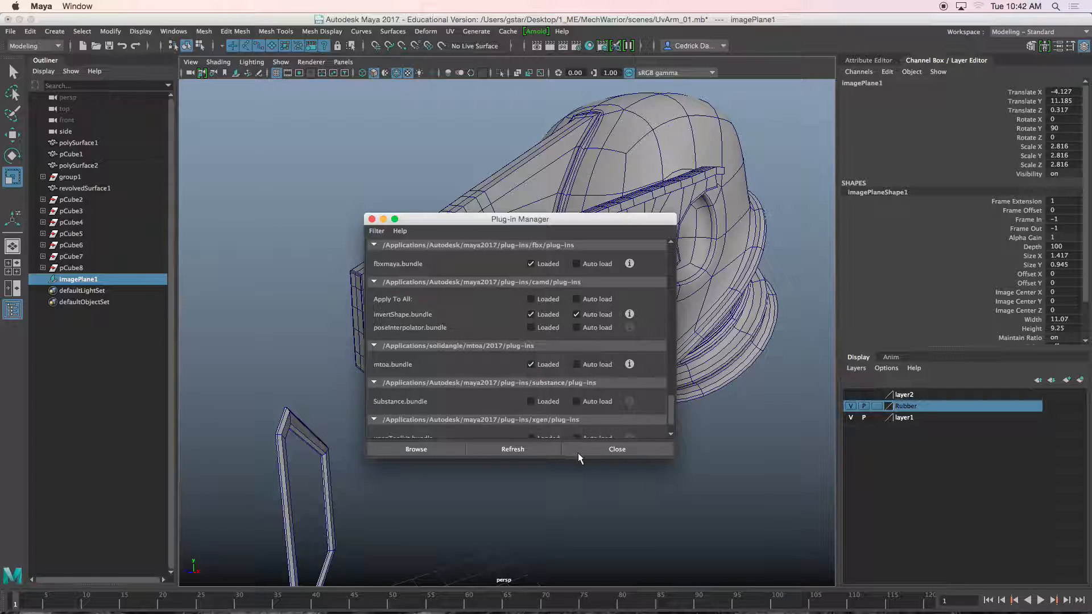
left_click(577, 364)
left_click(599, 448)
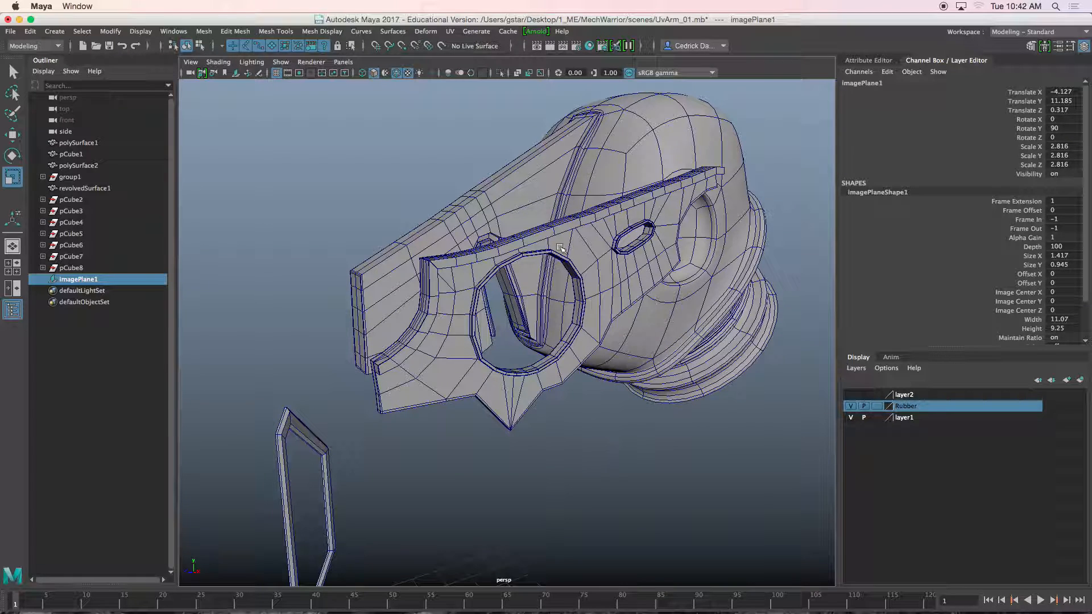
Step: Create an Arnold Skydome Light in the scene
left_click(537, 32)
mouse_move(555, 78)
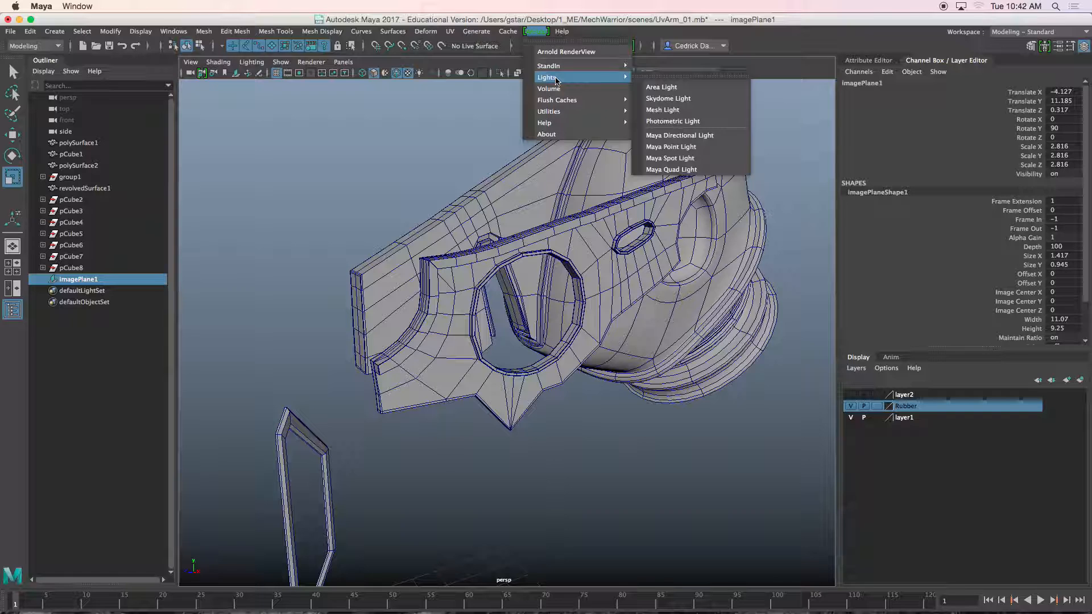
left_click(667, 100)
Step: Select the arm's plate, housing and ring pieces and assign them a new Arnold aiStandard material
left_click_drag(575, 233, 453, 224, "alt")
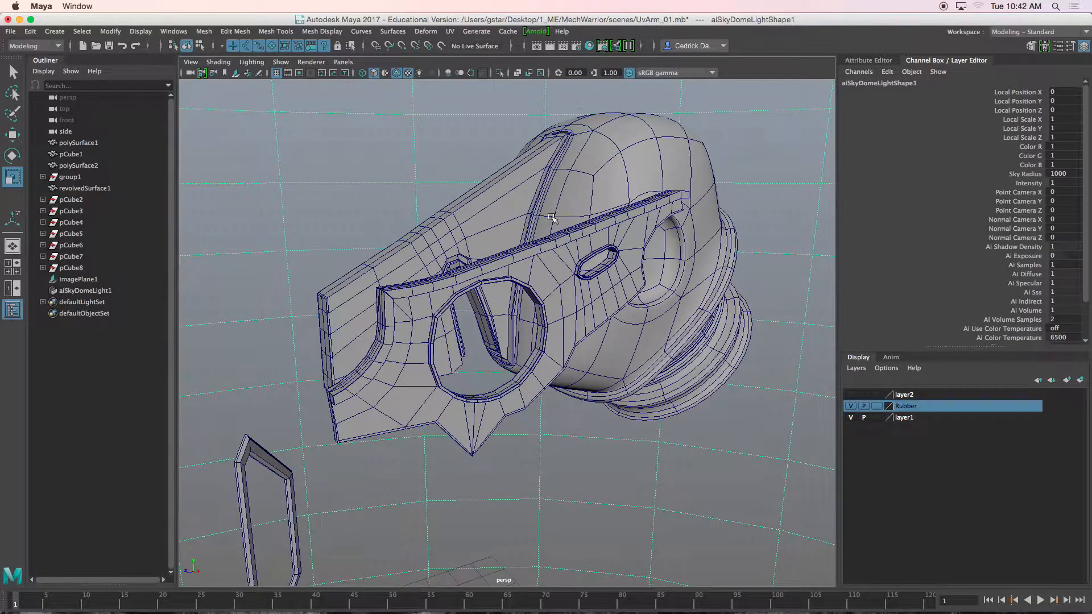
left_click(465, 233)
left_click(537, 287)
left_click(723, 278)
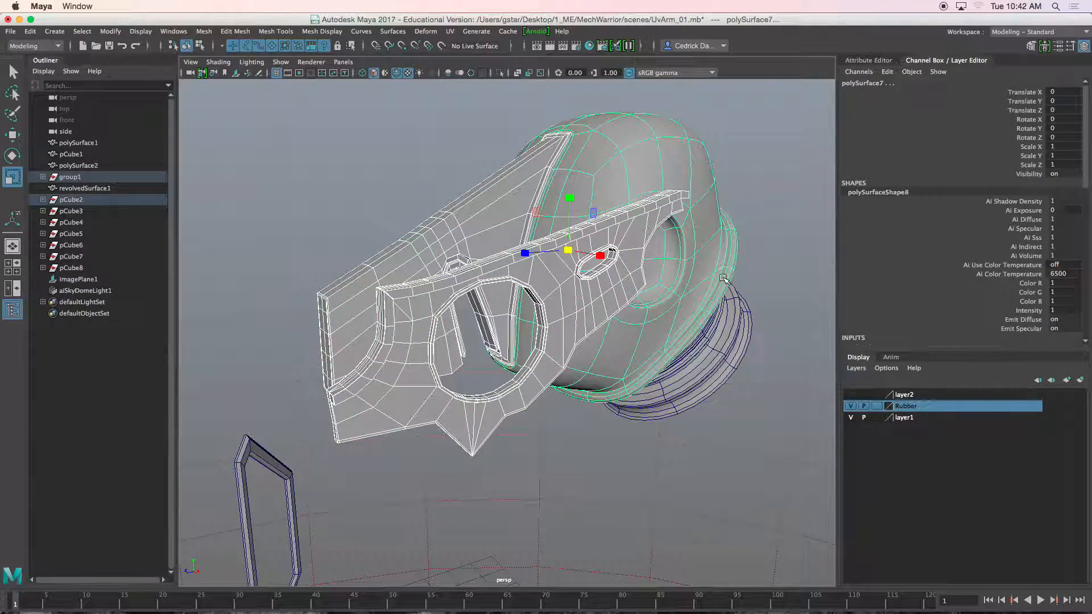
left_click(729, 342)
right_click_drag(570, 221, 563, 498)
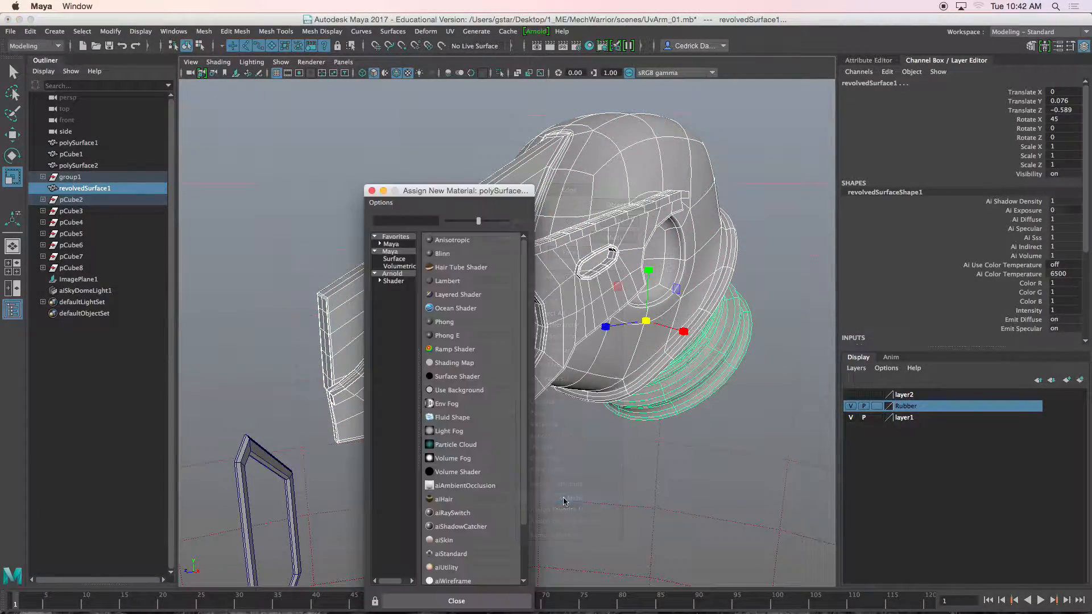
left_click(393, 275)
left_click(450, 308)
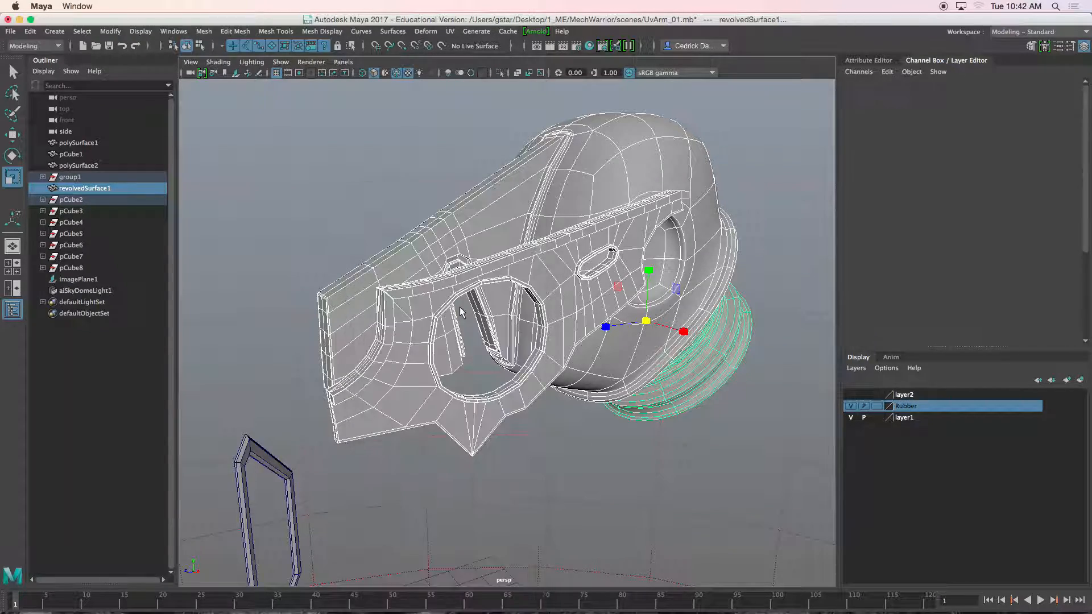
Step: Open the Arnold RenderView and preview a render of the arm from the perspective camera
scroll(596, 198, "up", 2)
left_click_drag(596, 197, 586, 140, "alt")
left_click(537, 32)
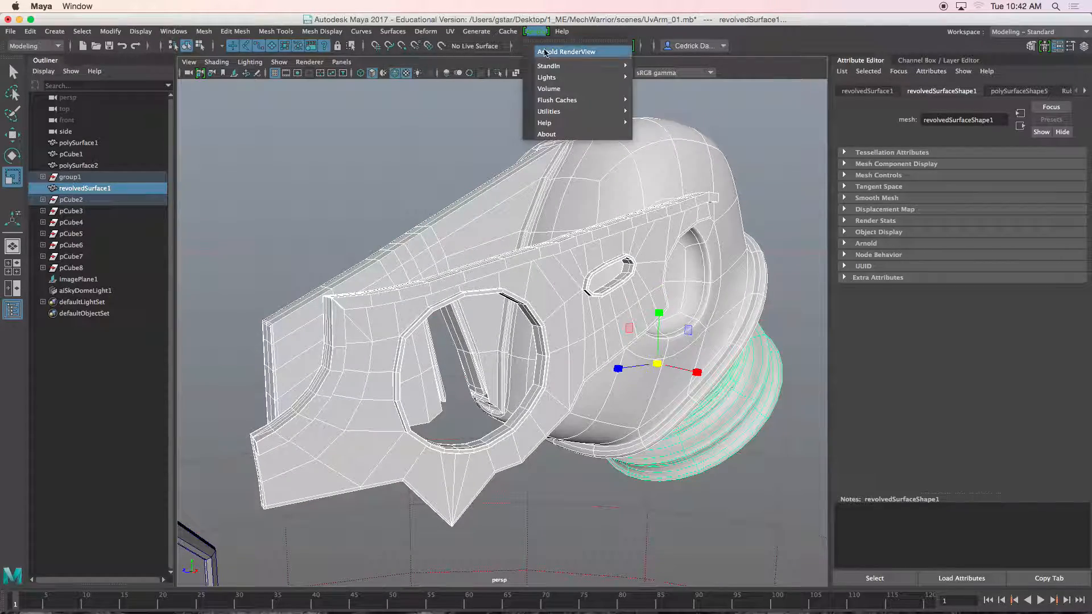
left_click(559, 53)
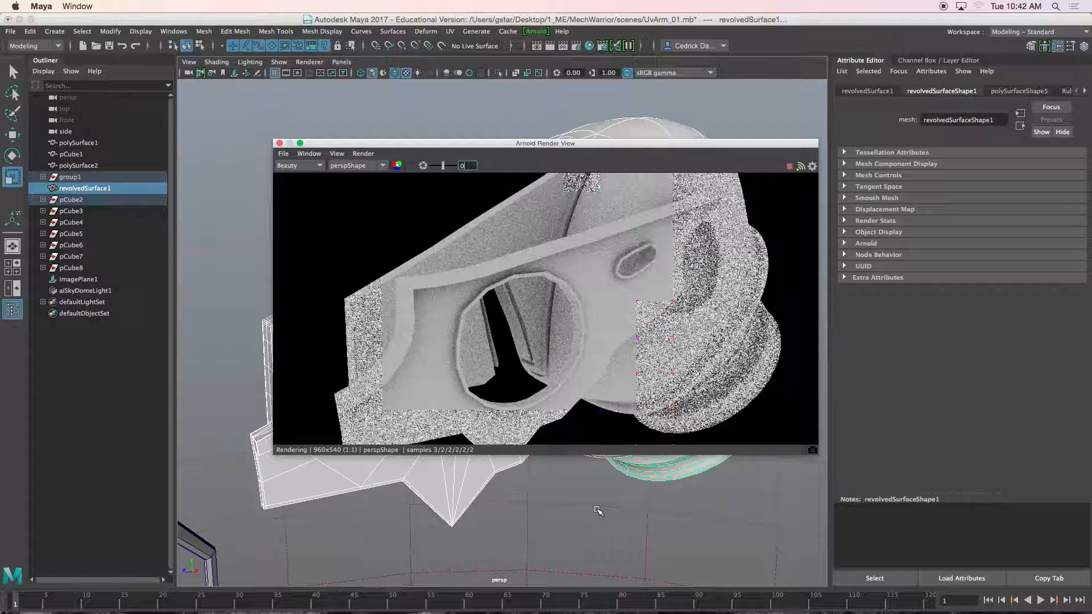
left_click_drag(621, 483, 610, 385, "alt")
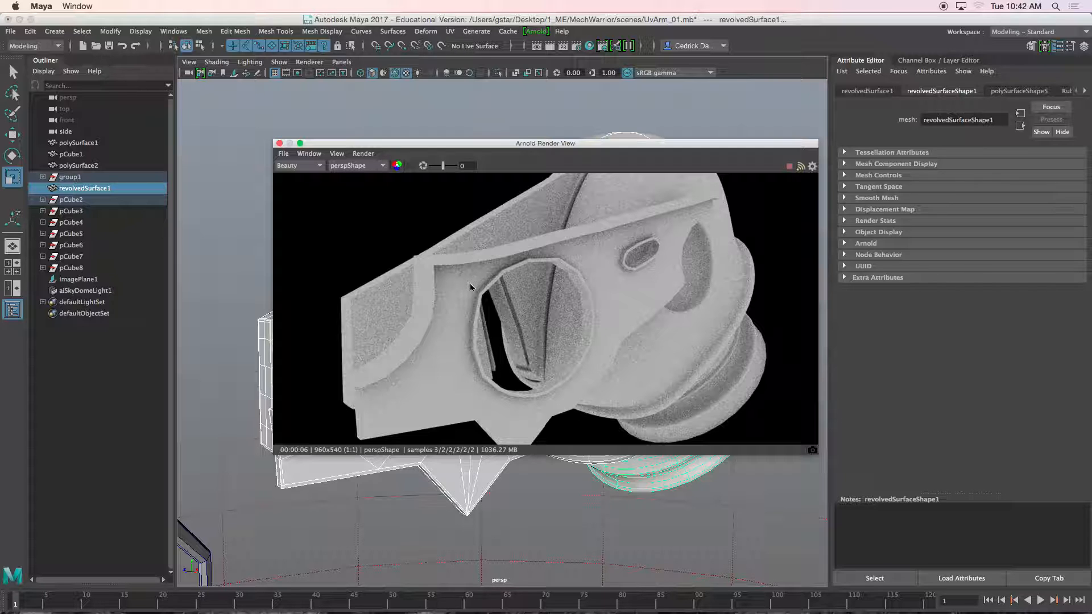
Step: Select the arm plate, open the Hypershade and graph the input and output connections of its material
left_click(471, 283)
left_click_drag(460, 143, 630, 263)
left_click(450, 263)
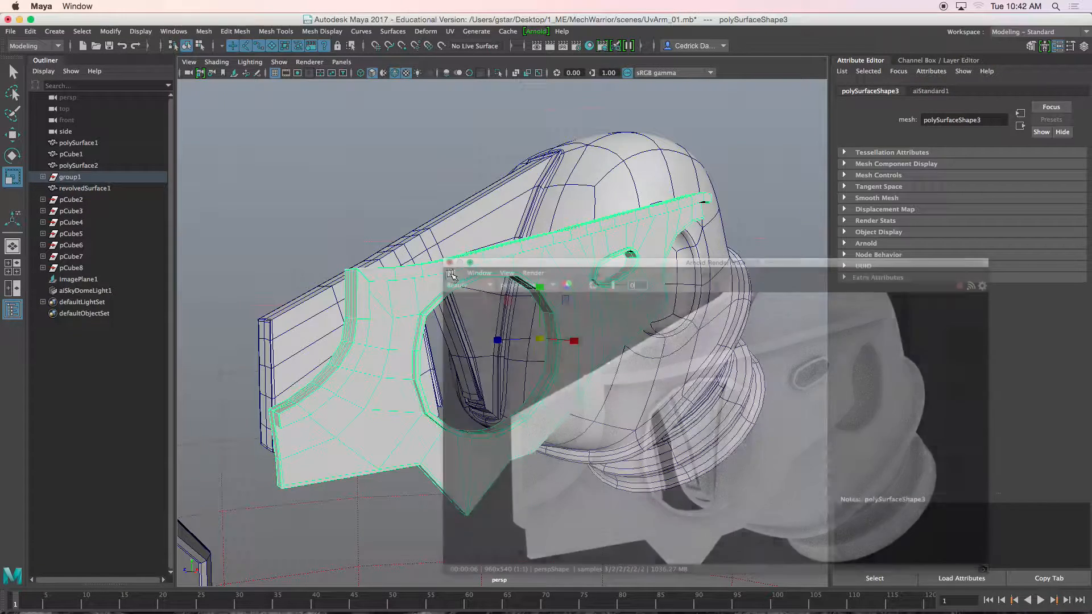
left_click(174, 32)
mouse_move(201, 119)
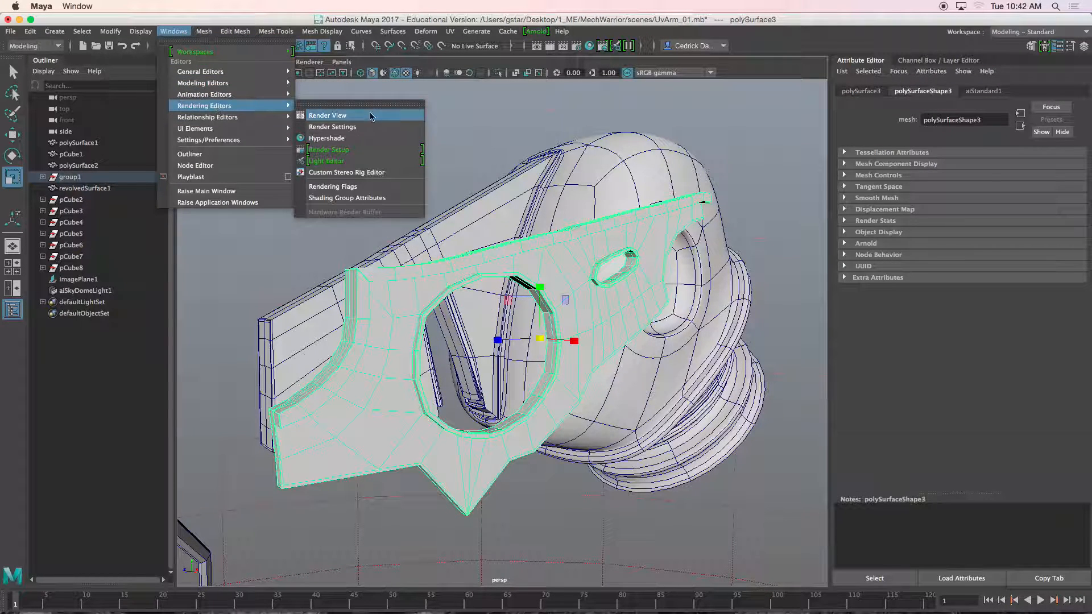
left_click(358, 143)
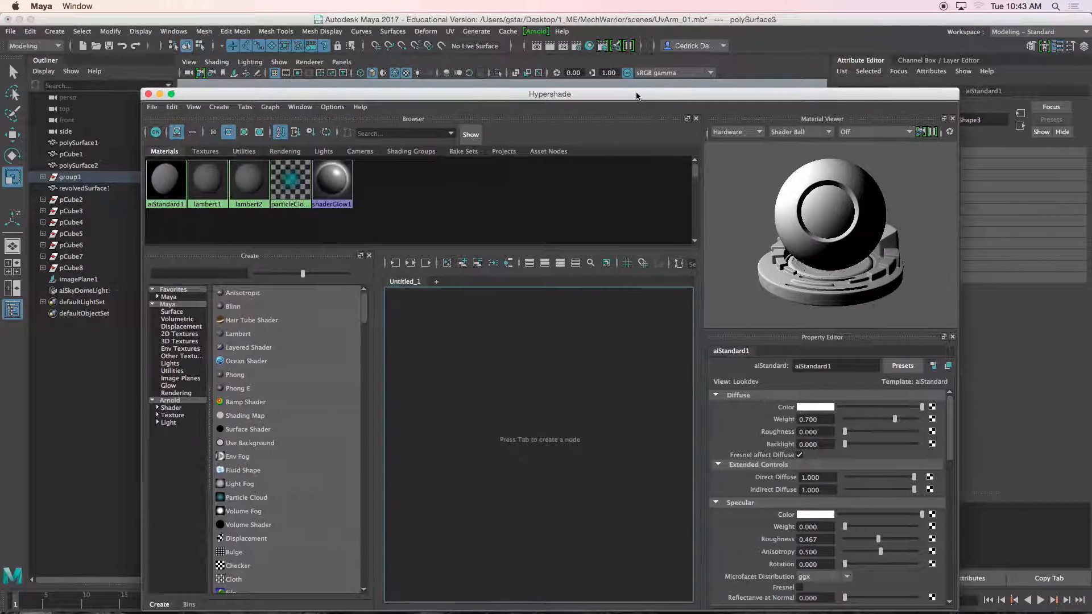
left_click_drag(638, 96, 605, 62)
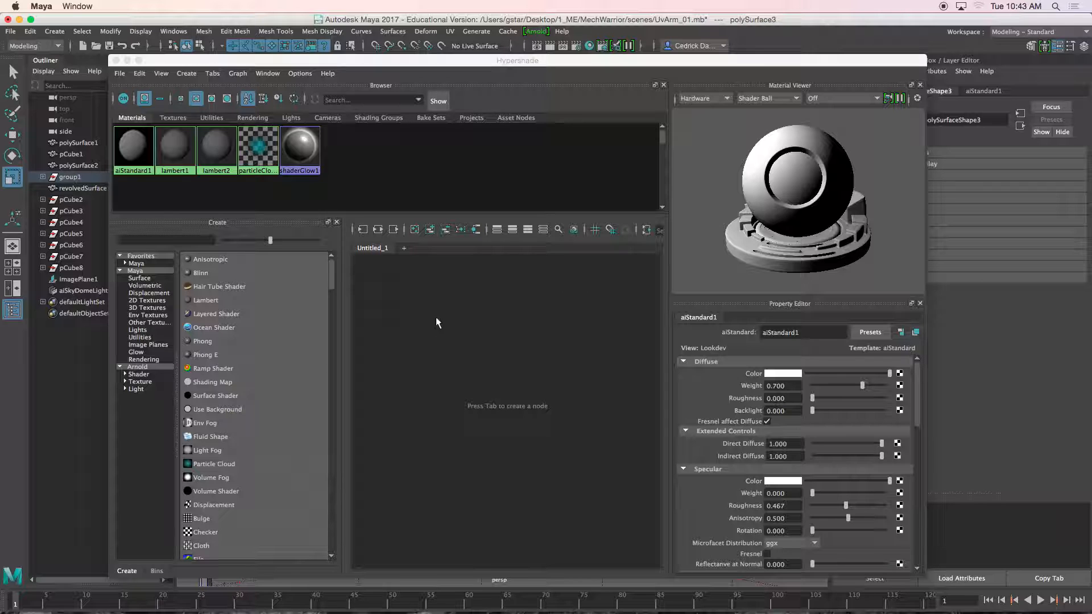
left_click(396, 271)
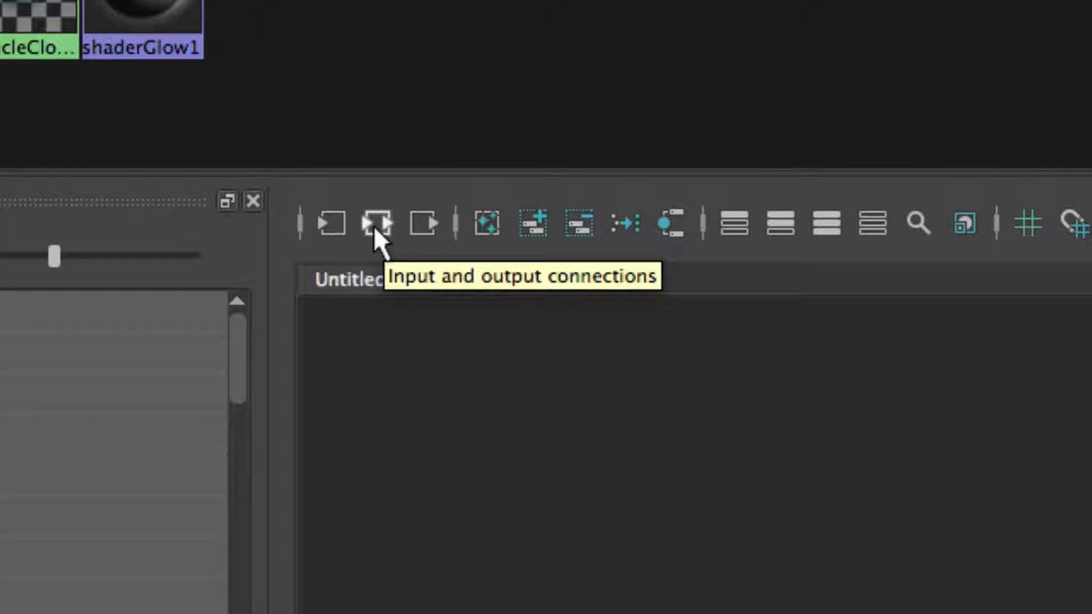
left_click(374, 224)
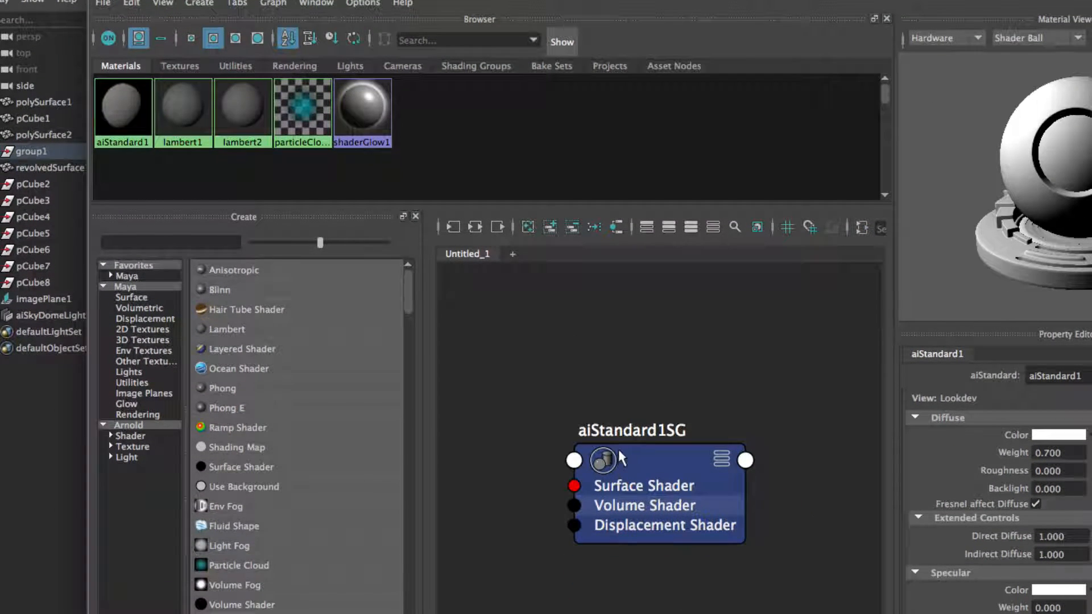
left_click_drag(639, 561, 631, 522)
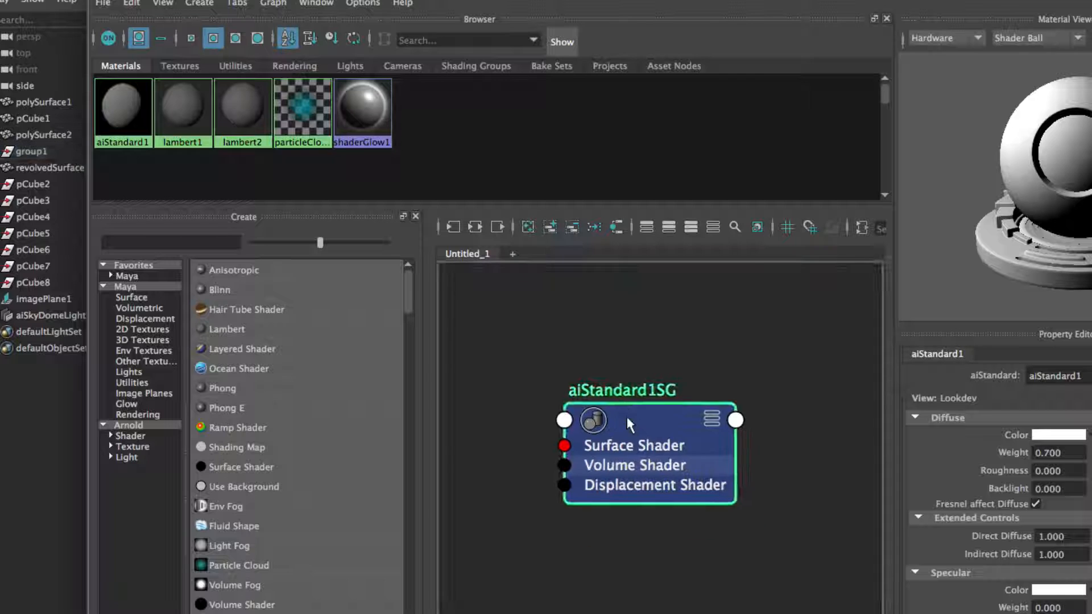
left_click_drag(629, 421, 637, 386)
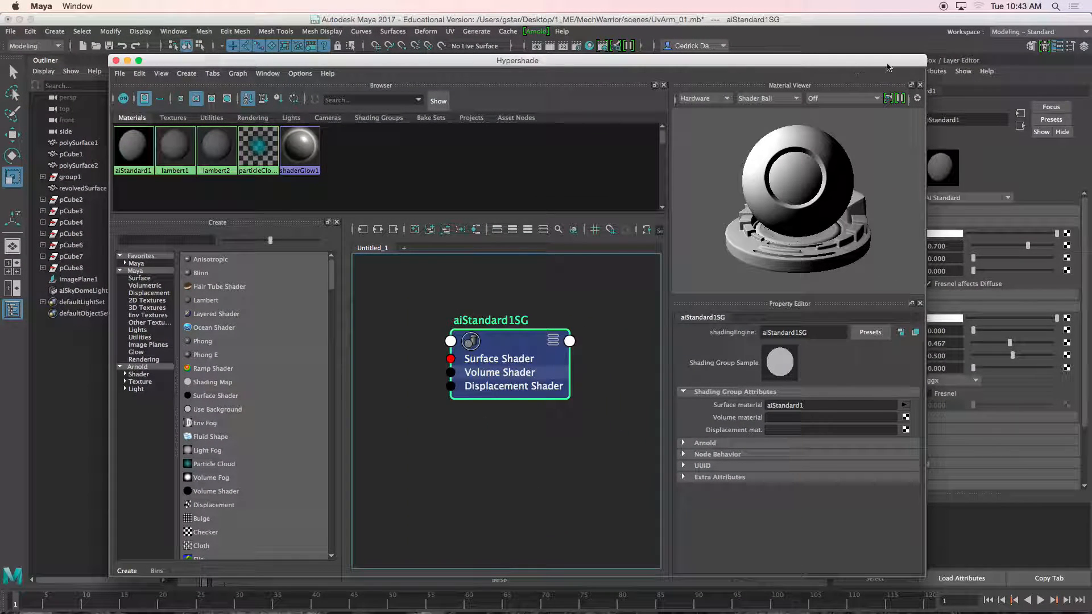
Step: Rearrange the Hypershade window and regraph the plate's shading network to examine its connections
left_click_drag(927, 56, 788, 373)
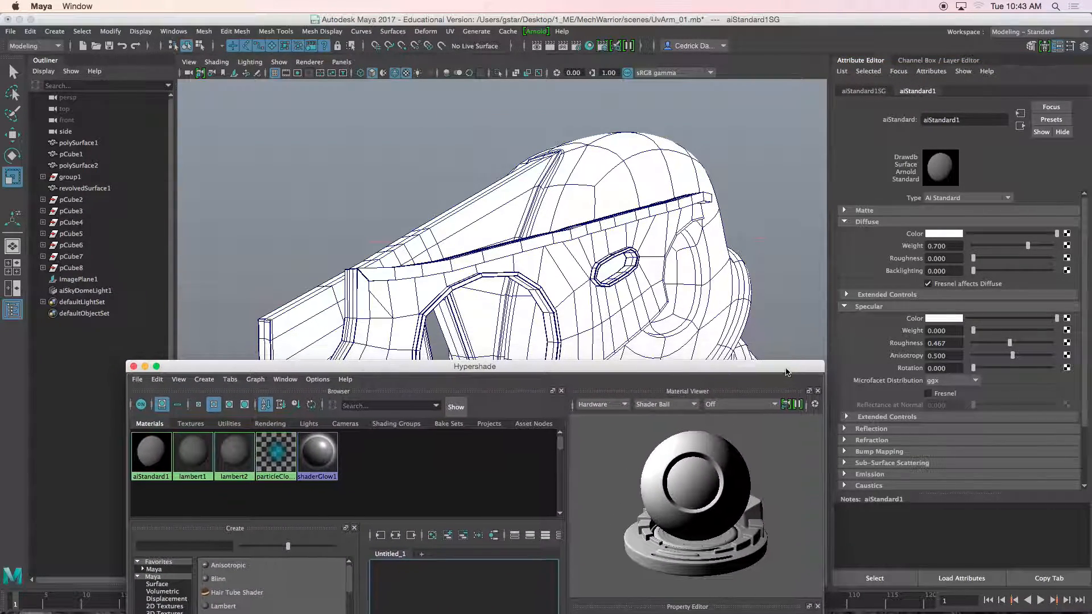
left_click(630, 260)
left_click_drag(646, 369, 741, 86)
left_click(504, 250)
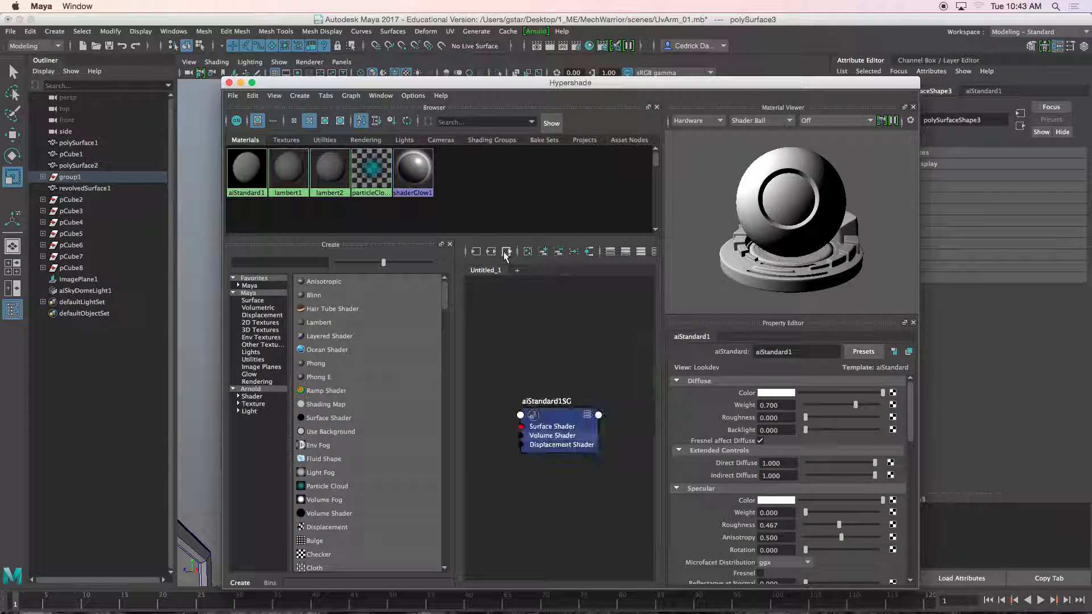
left_click(474, 251)
left_click(489, 251)
left_click_drag(550, 435, 556, 367)
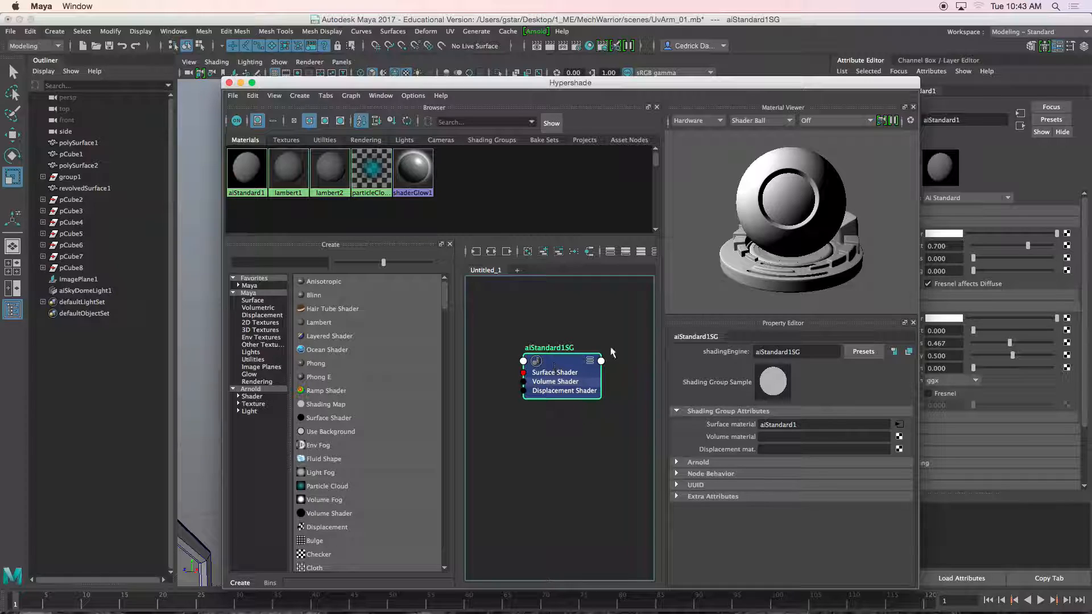
left_click_drag(793, 82, 610, 172)
left_click_drag(703, 178, 425, 172)
scroll(705, 205, "up", 5)
left_click(706, 206)
scroll(682, 206, "up", 3)
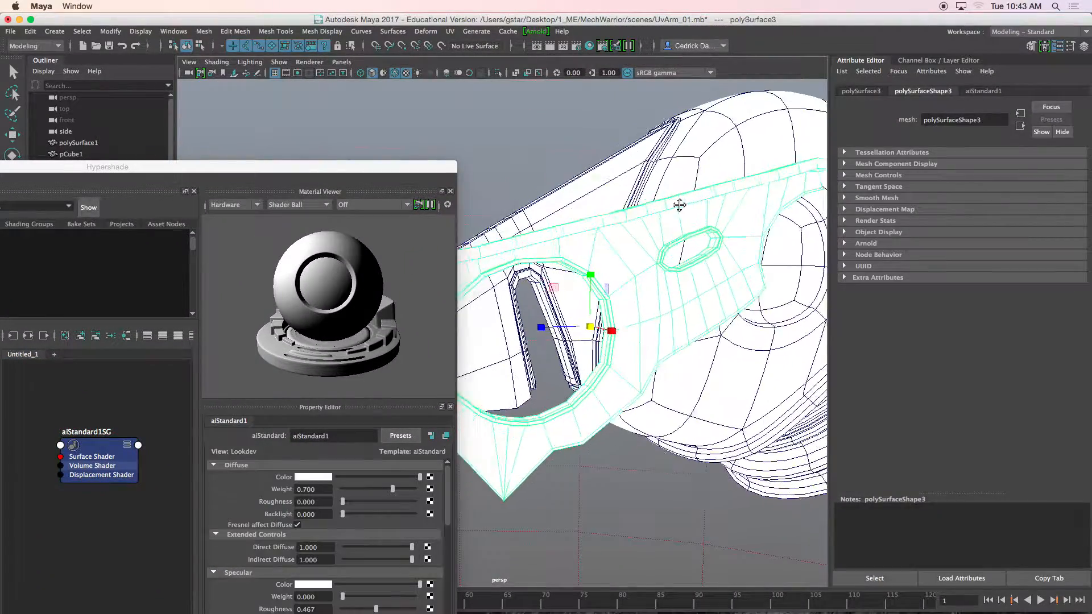
middle_click_drag(675, 206, 717, 201, "alt")
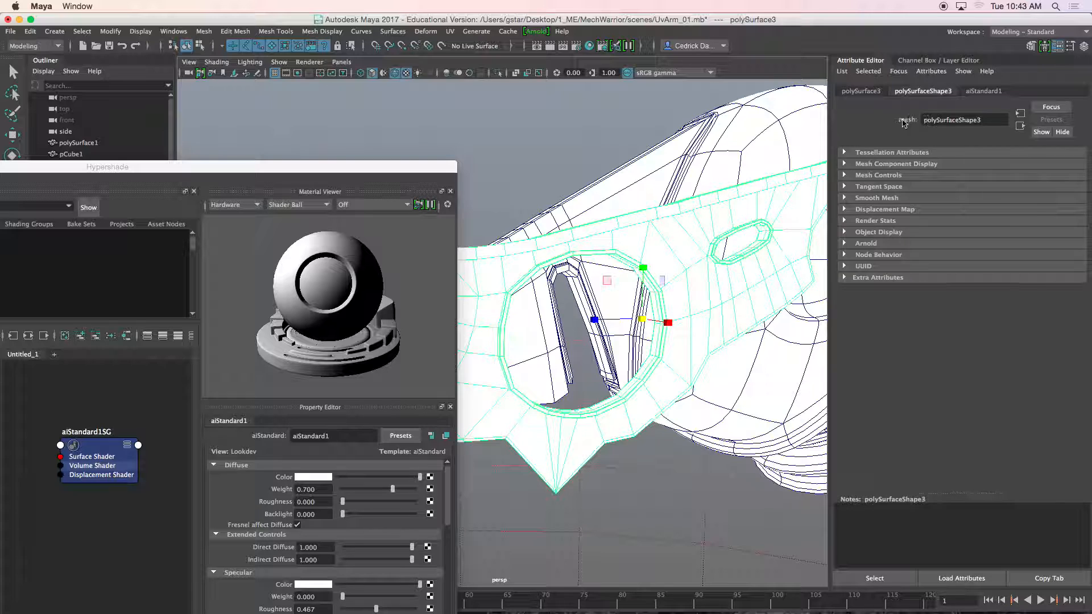
Step: Inspect the plate's transform, shape and aiStandard1 attributes and its shading group node
left_click(866, 92)
left_click(923, 92)
left_click(971, 92)
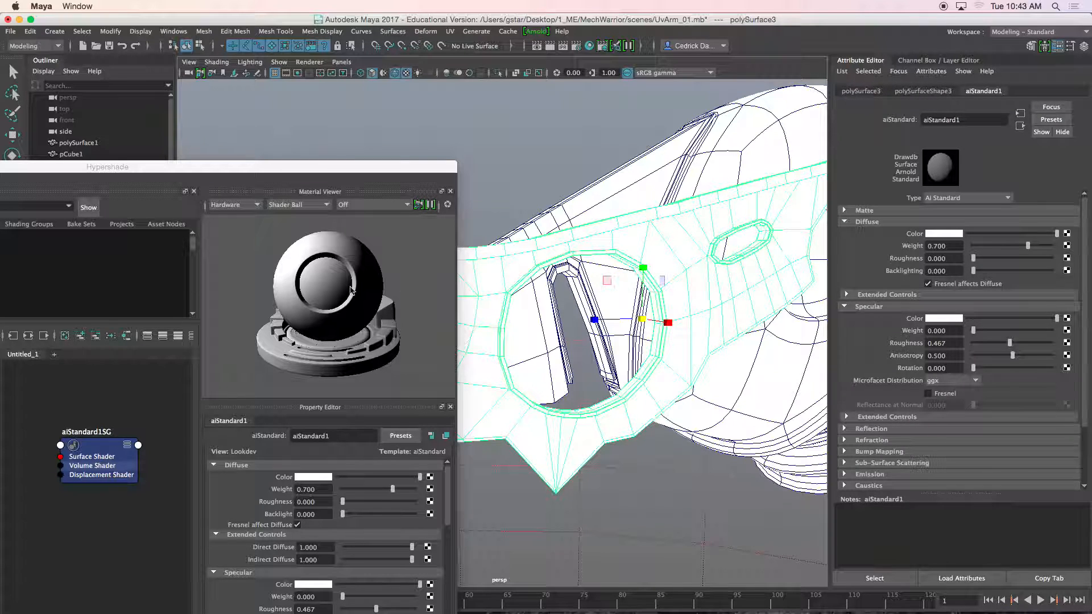
left_click_drag(250, 167, 384, 111)
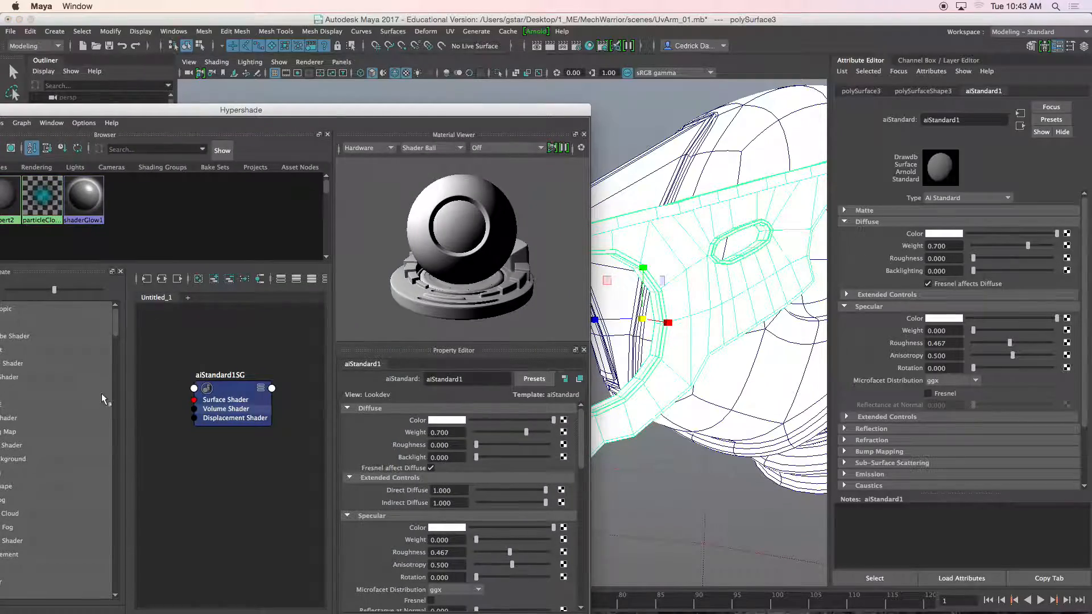
left_click(240, 381)
scroll(675, 222, "down", 5)
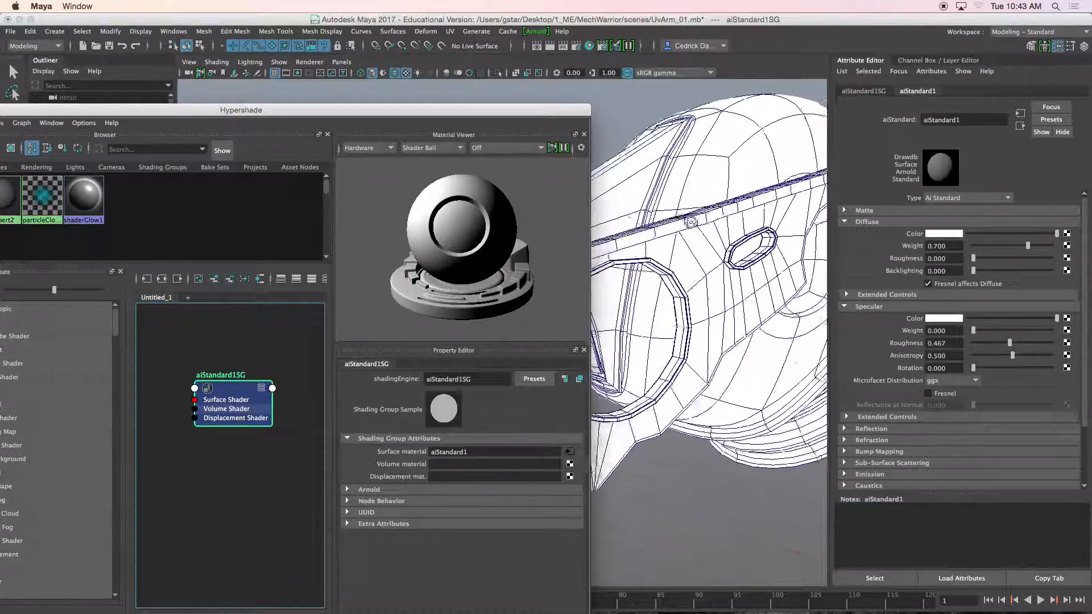
Step: Select the arm housing and ring and assign them a second new aiStandard material
left_click(672, 176)
left_click_drag(677, 175, 709, 164, "alt")
left_click(708, 165, "shift")
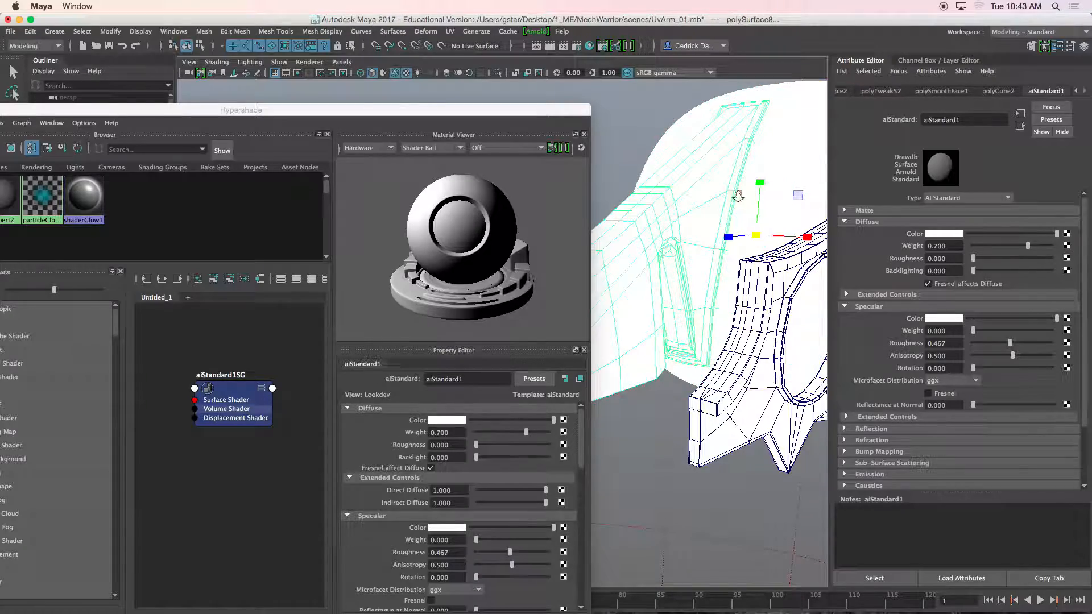
left_click_drag(797, 170, 724, 196, "alt")
middle_click_drag(724, 196, 702, 136, "alt")
left_click_drag(529, 109, 265, 152)
left_click_drag(621, 214, 606, 195, "alt")
left_click(651, 308)
left_click(639, 284)
right_click_drag(605, 195, 613, 475)
left_click(392, 274)
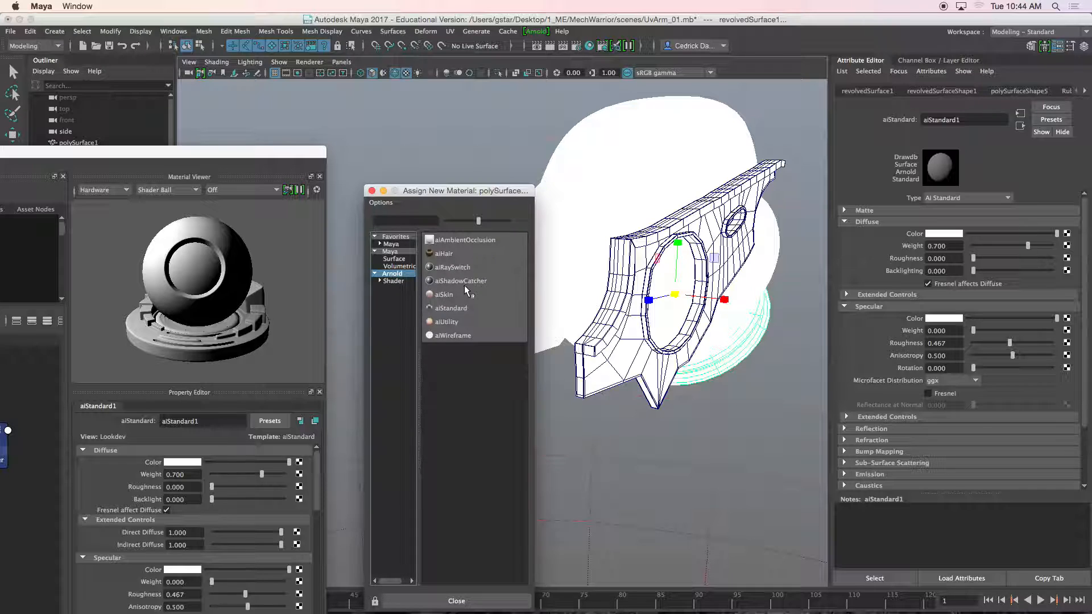
left_click(452, 308)
Step: Set the aiStandard2 specular weight to about 0.32
left_click(701, 167)
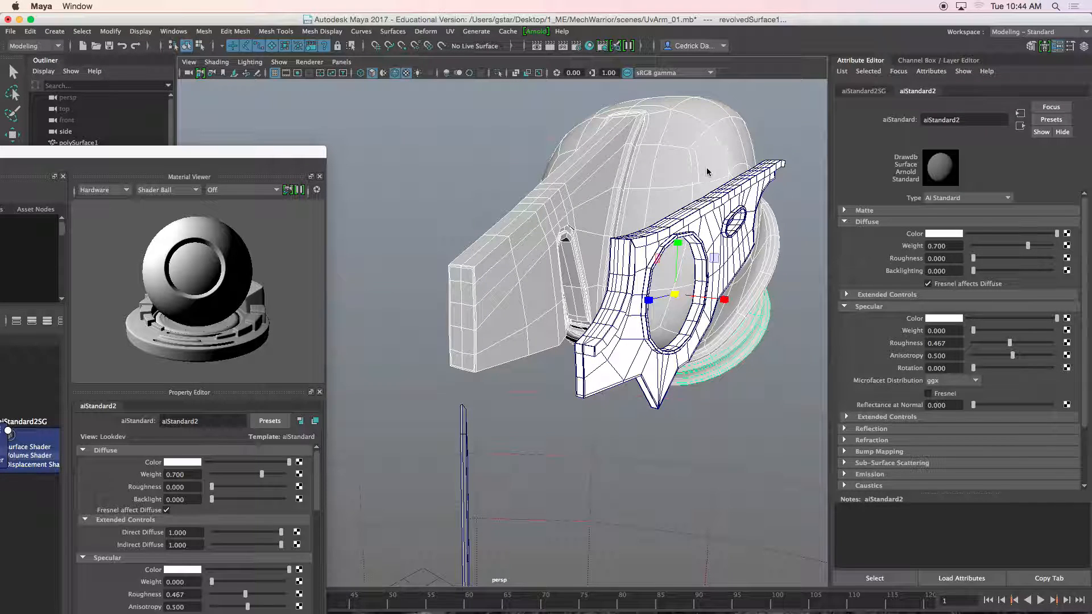
left_click_drag(972, 331, 1000, 344)
Step: Select the arm plate and graph its aiStandard1 shading network in the Hypershade
left_click(723, 263)
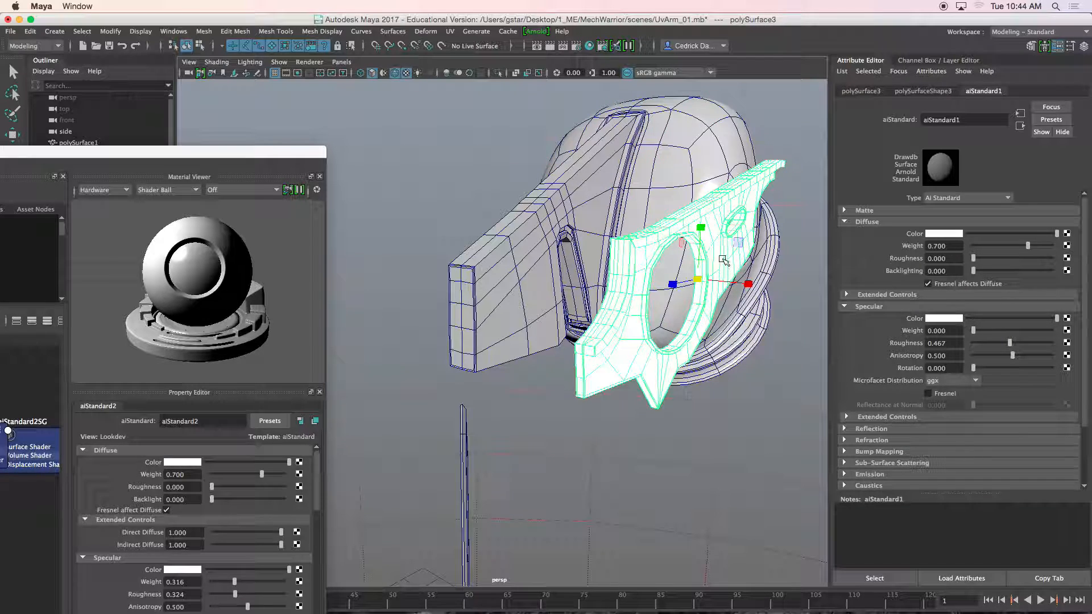
left_click_drag(280, 150, 814, 93)
scroll(523, 458, "down", 2)
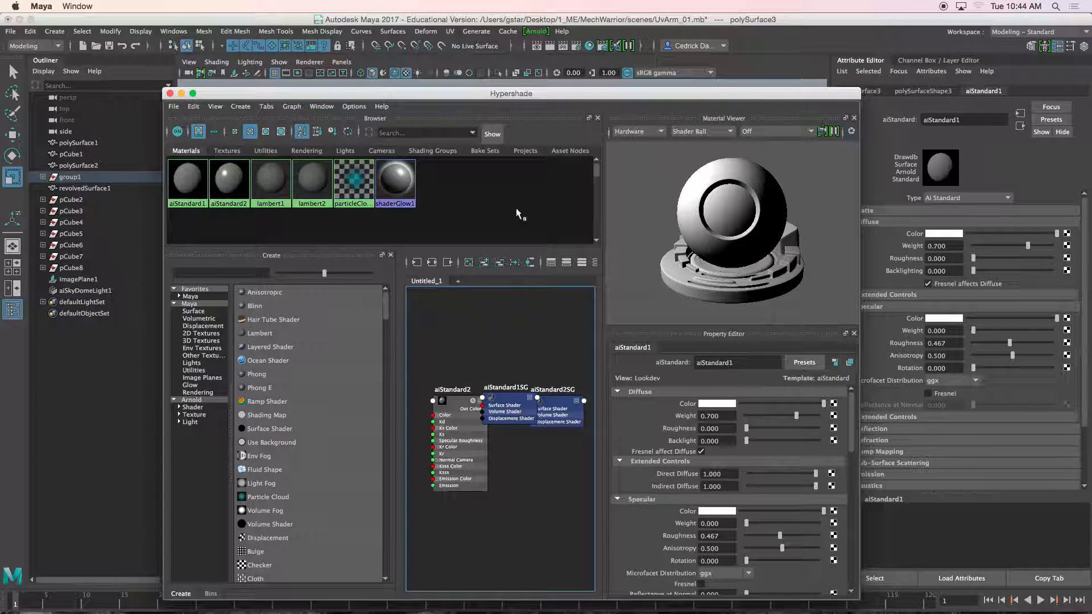
left_click(432, 263)
left_click_drag(495, 424, 513, 340)
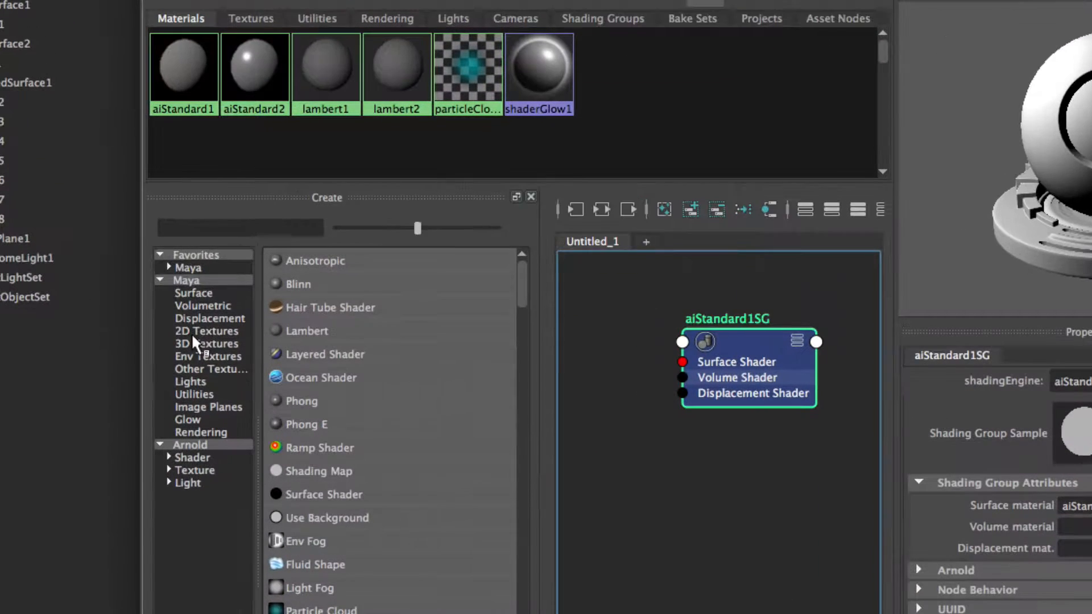
Step: Create a File texture node and load MetalDisplacement_g1.97315.exr from the MechWarrior sourceimages folder as its image
left_click(201, 334)
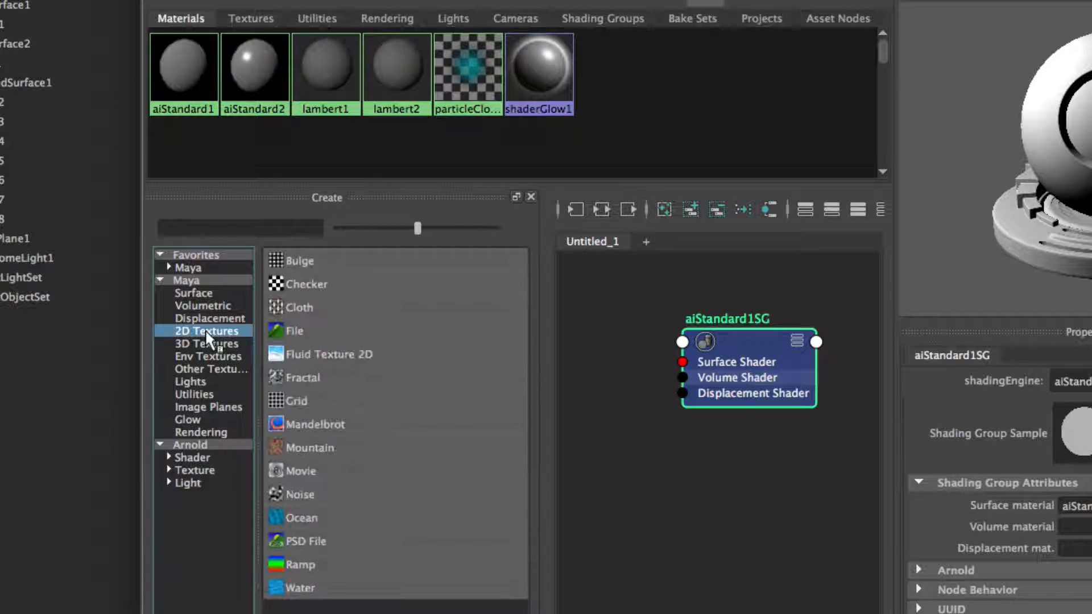
left_click(312, 328)
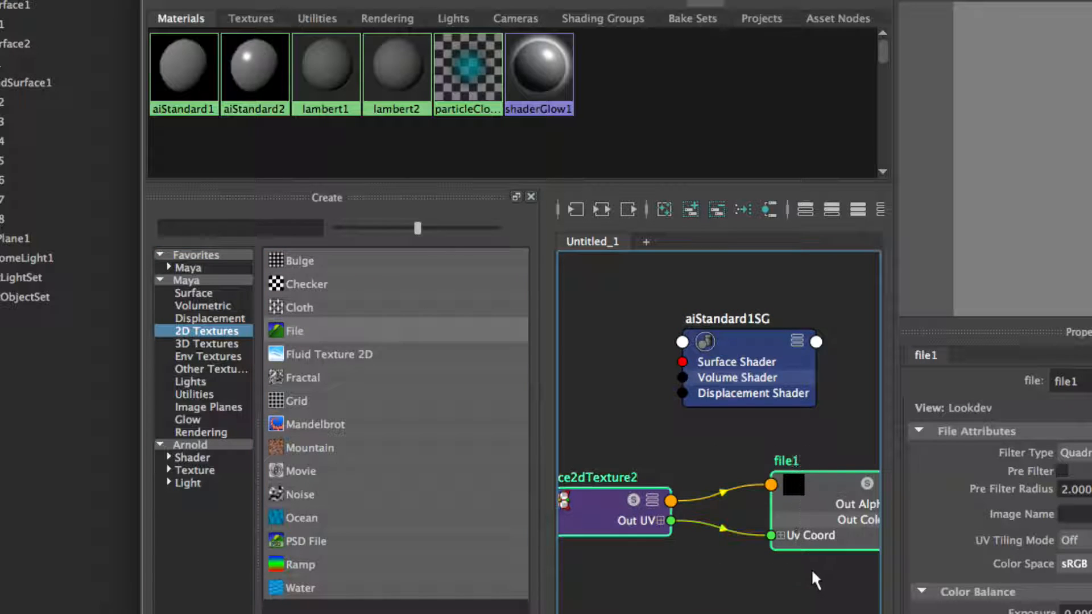
left_click_drag(820, 505, 633, 481)
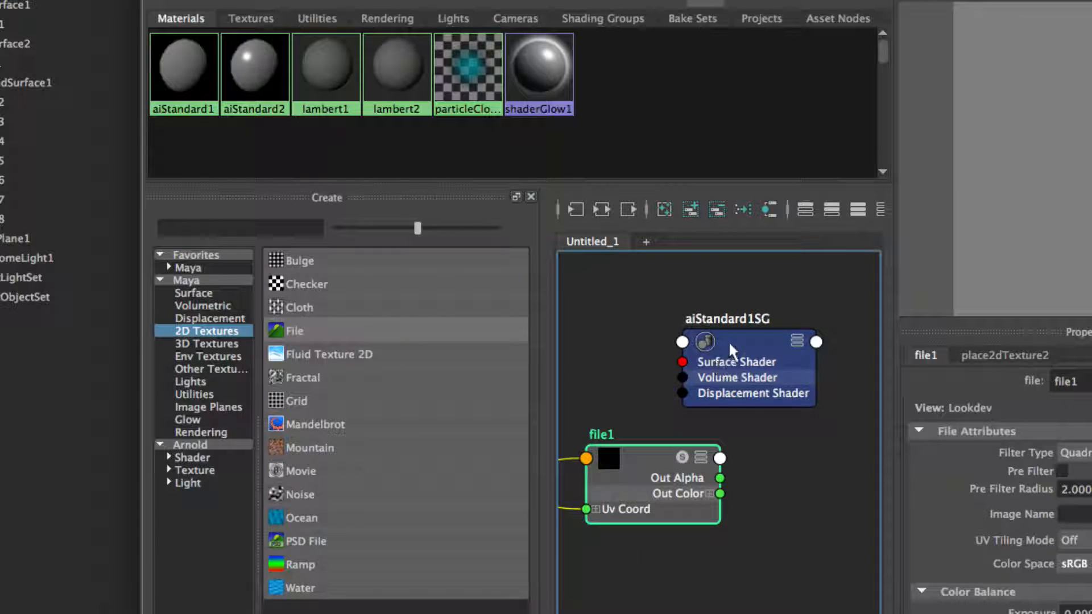
left_click(729, 347)
left_click(647, 467)
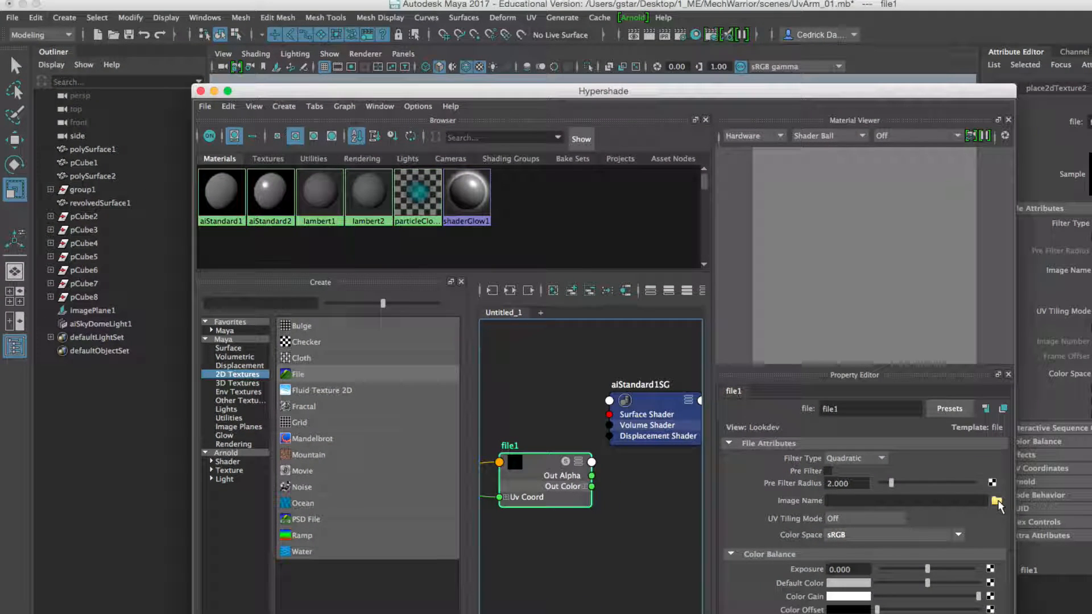
left_click(997, 501)
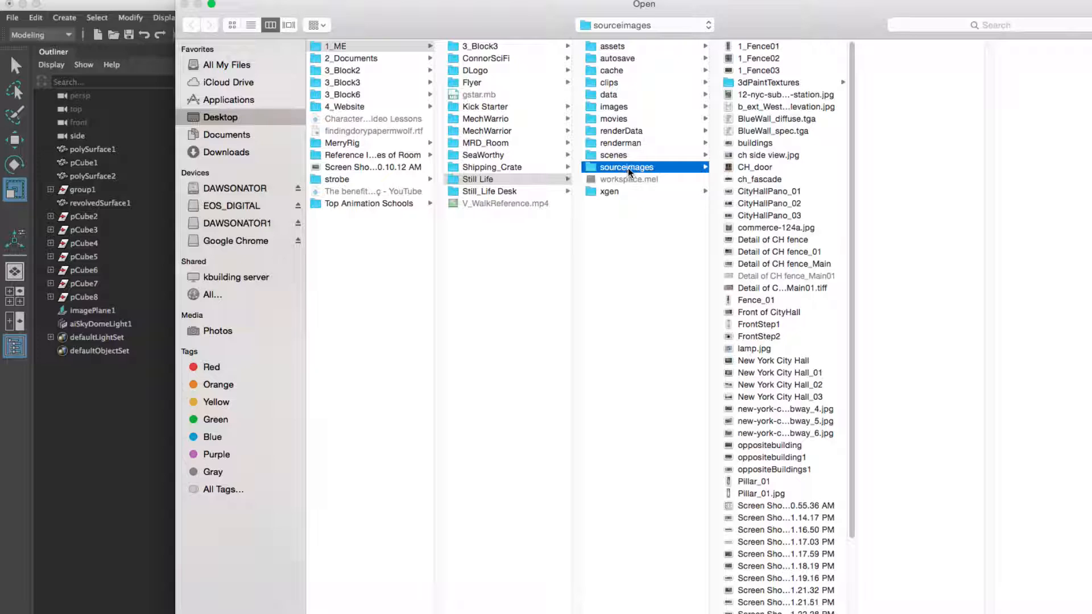
left_click(488, 130)
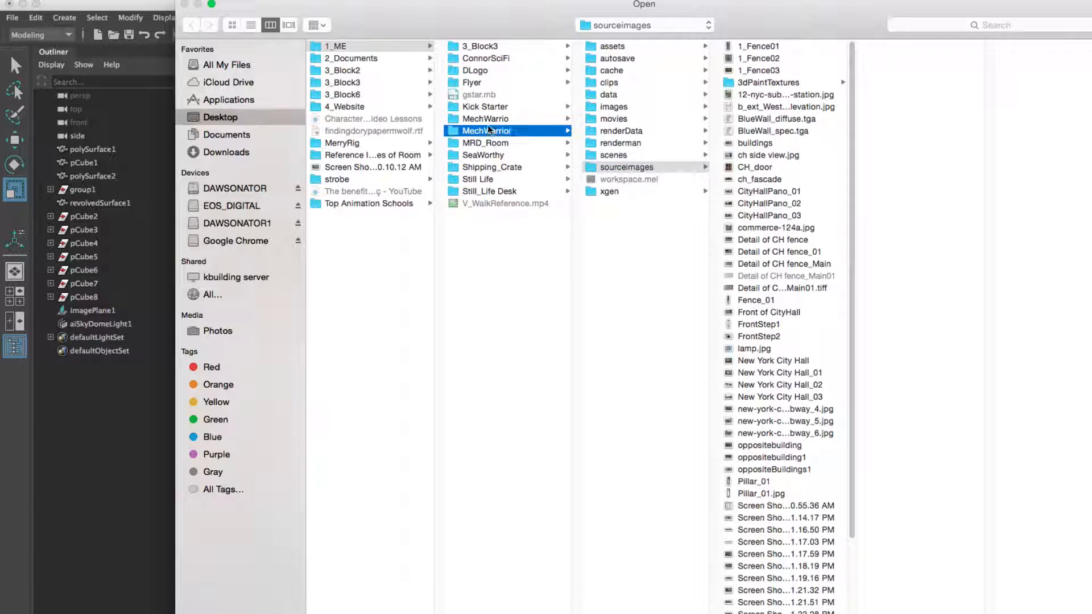
left_click(622, 191)
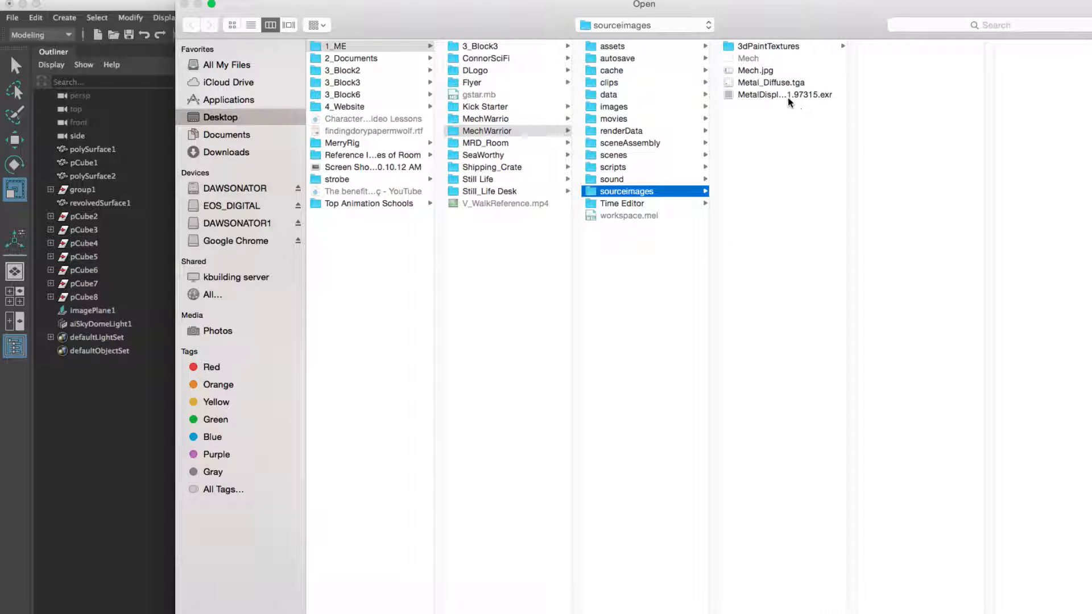
left_click(762, 97)
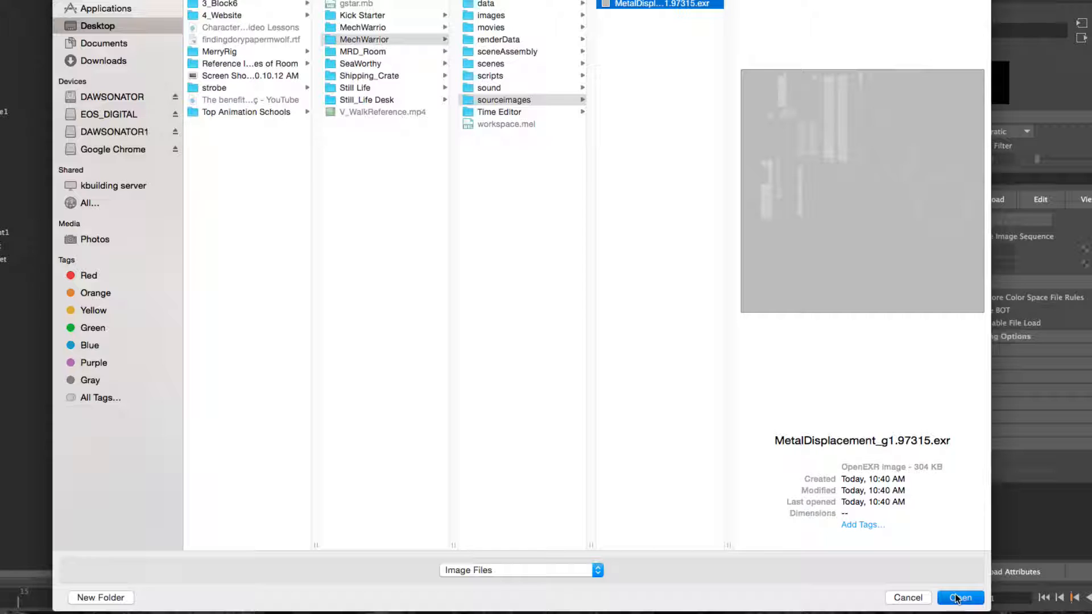
key("Return")
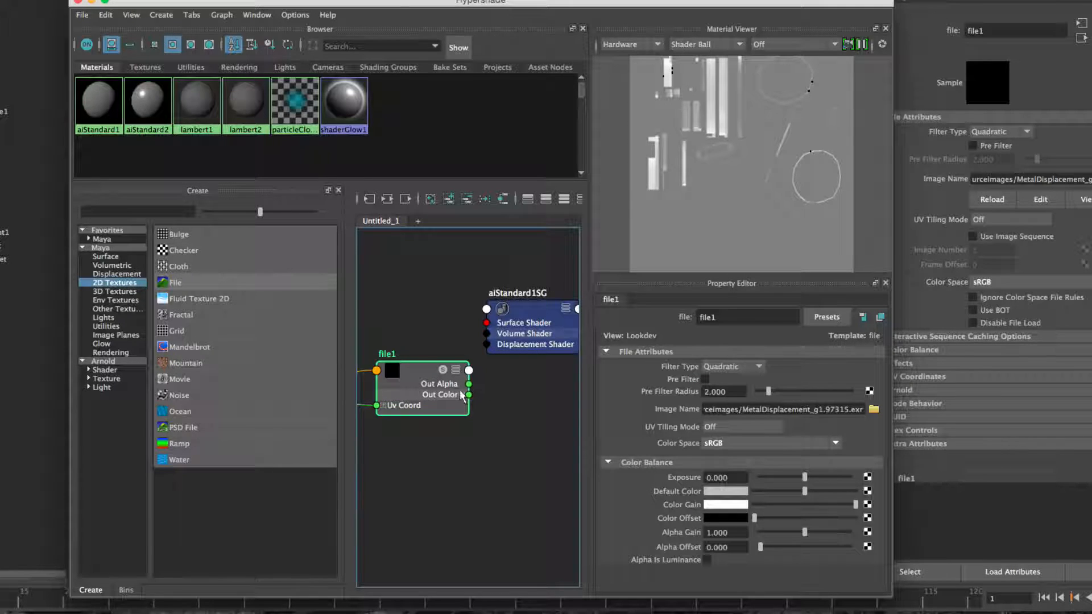
Step: Connect the file texture to the aiStandard1SG shading group's displacement material, creating a displacement shader
left_click(530, 315)
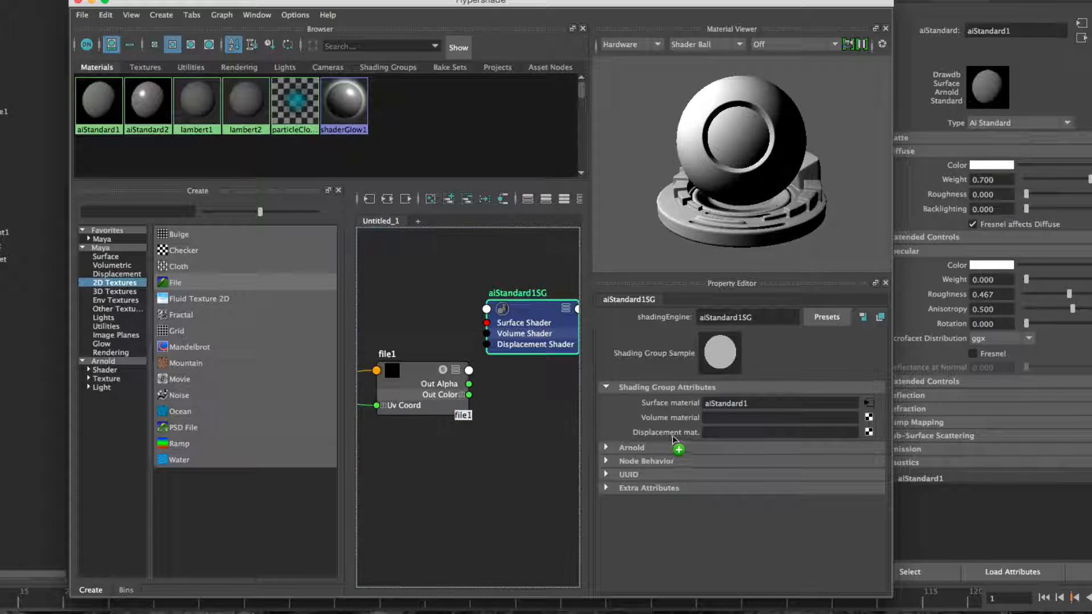
middle_click_drag(677, 436, 678, 433)
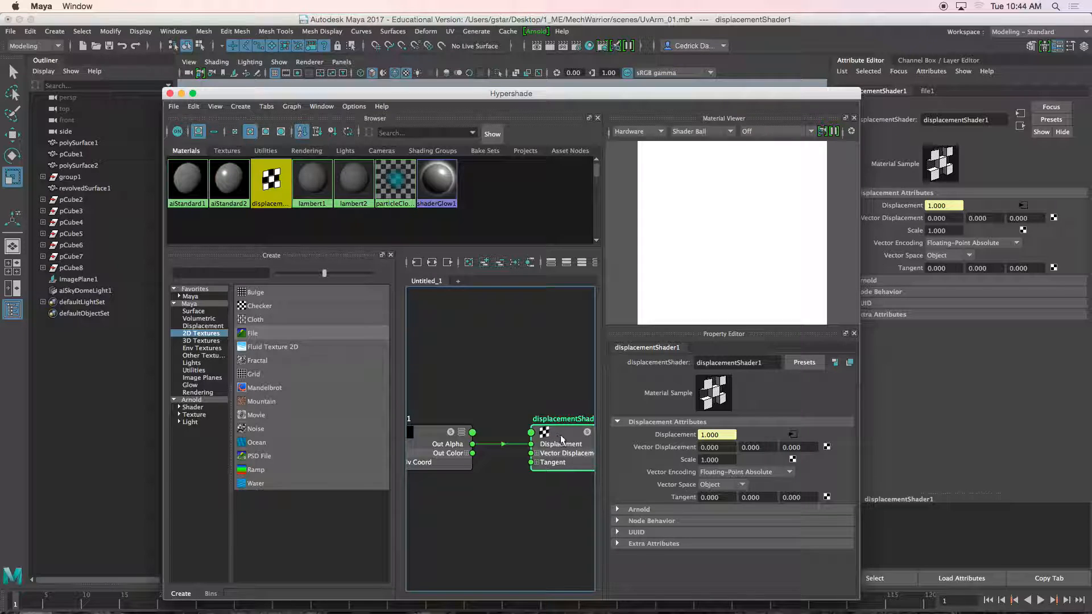
left_click_drag(692, 101, 646, 435)
left_click(650, 261)
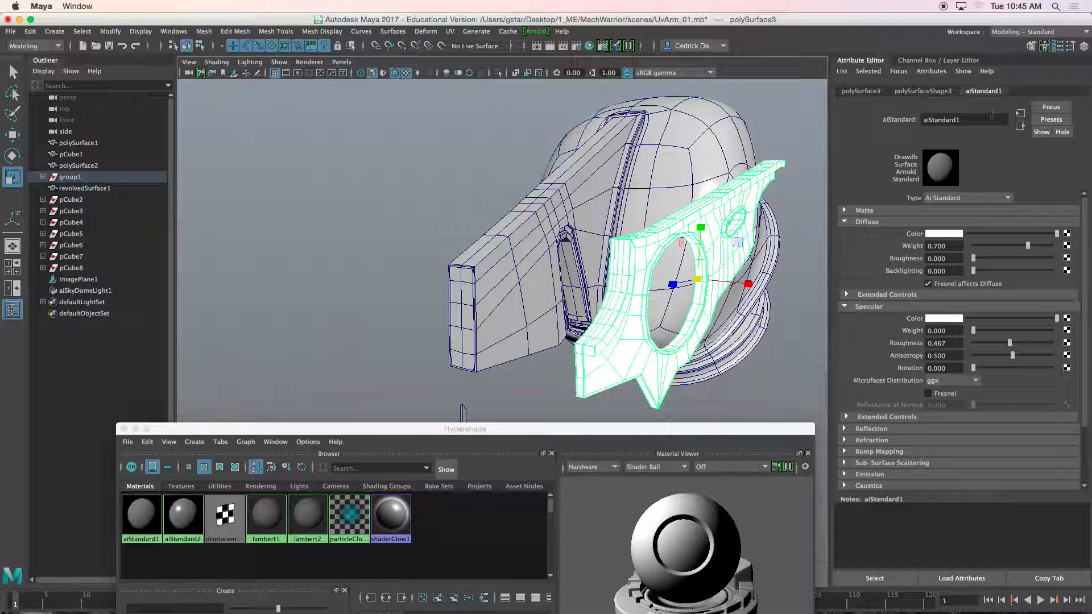
Step: Inspect the shading group and displacement shader attributes and start an Arnold render preview of the arm plate
left_click(1021, 126)
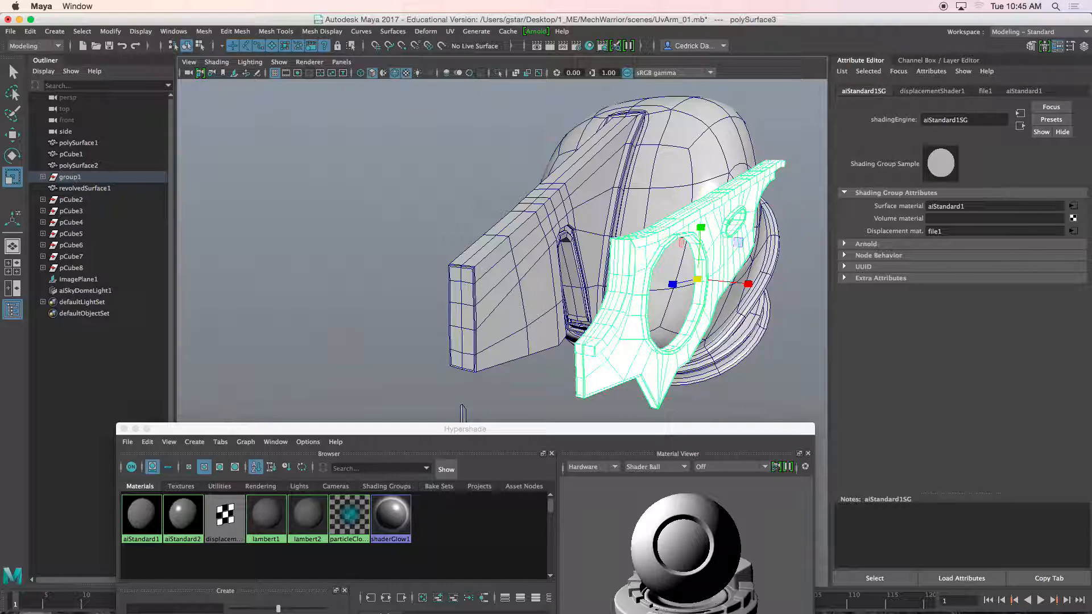
left_click(938, 91)
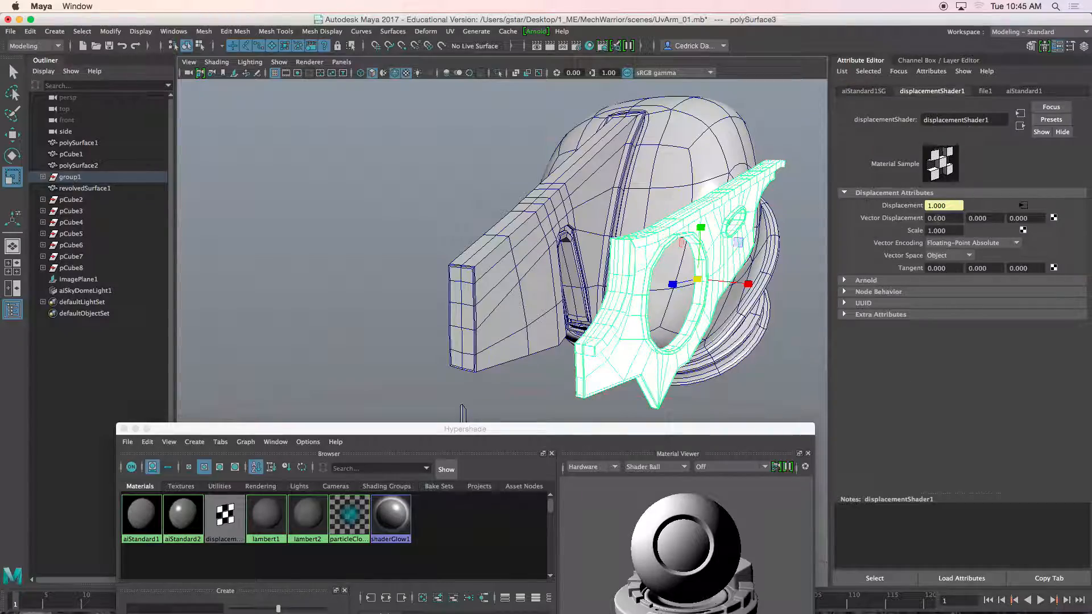
middle_click_drag(734, 233, 668, 223, "alt")
right_click_drag(631, 223, 663, 224, "alt")
left_click_drag(663, 224, 646, 222, "alt")
middle_click_drag(646, 223, 627, 222, "alt")
left_click_drag(626, 222, 560, 227, "alt")
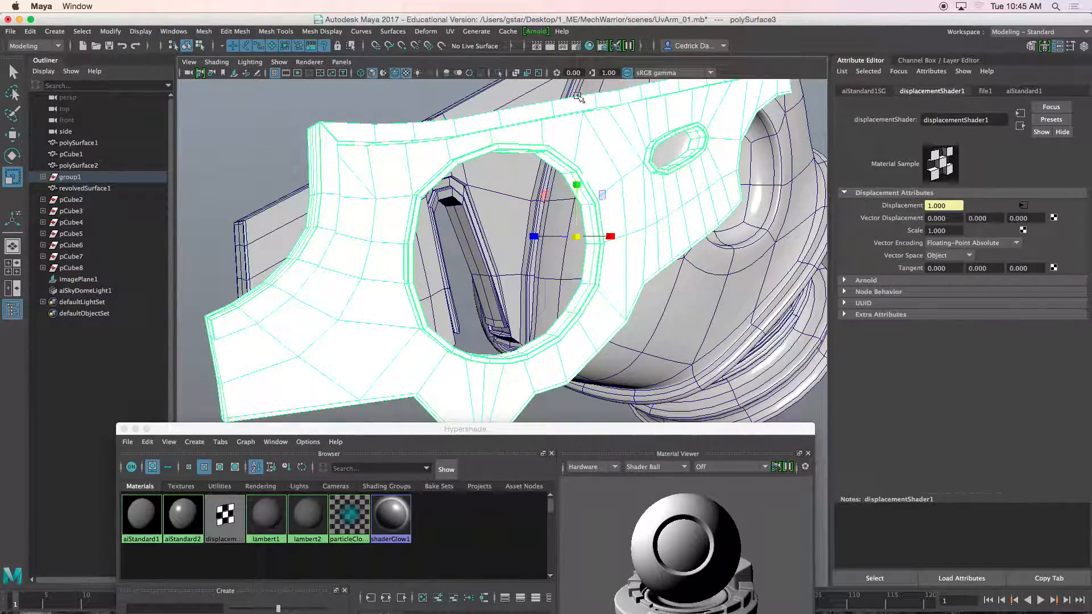
left_click(536, 32)
left_click(549, 50)
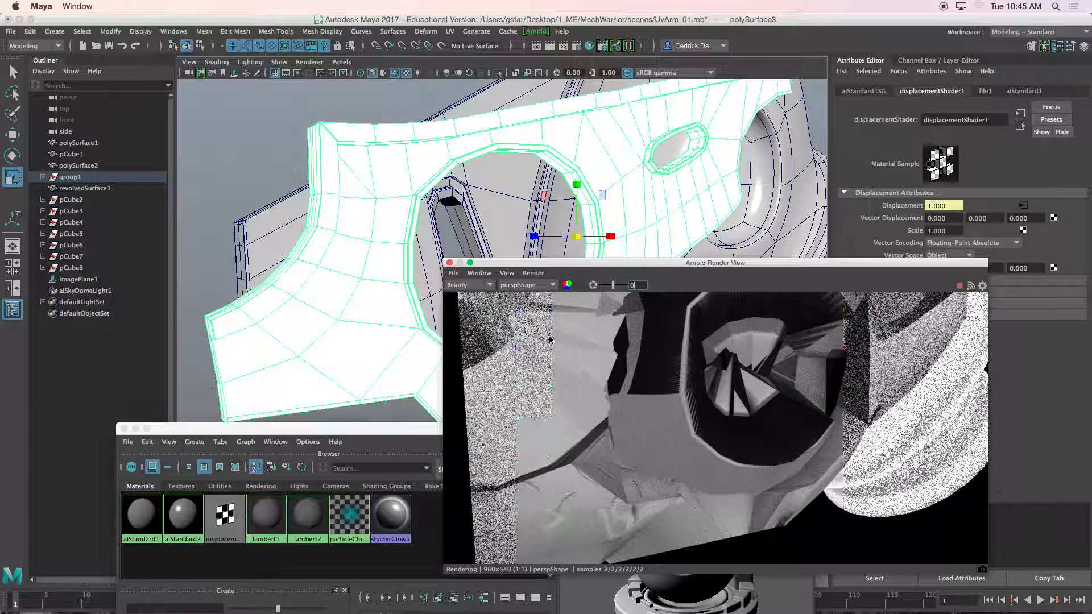
Step: Try displacement shader scales of 0.5 and 0.05 while watching the Arnold render
scroll(424, 243, "down", 5)
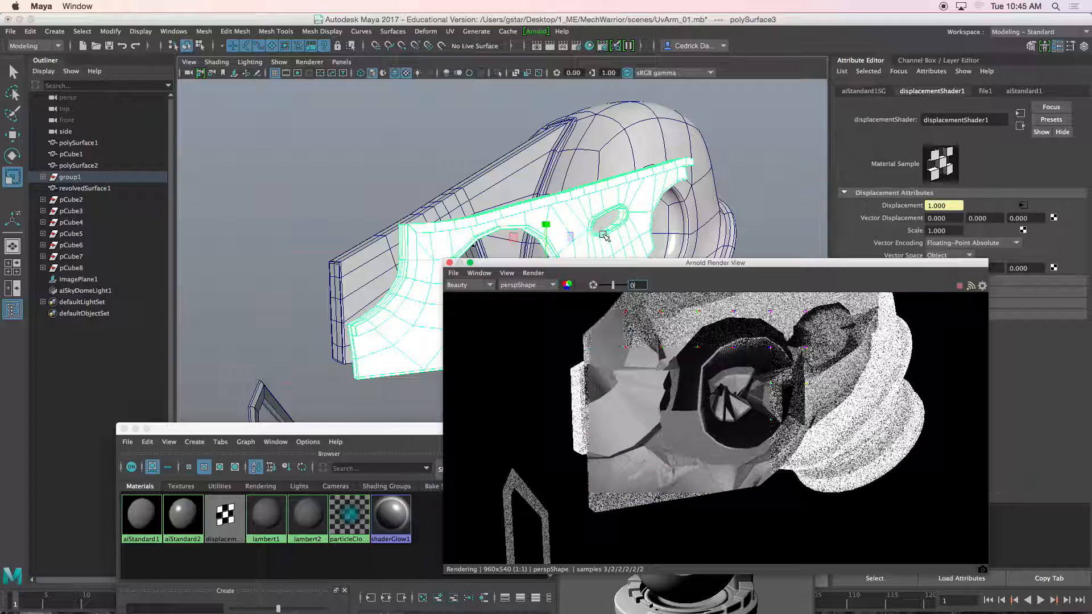
left_click_drag(658, 264, 512, 190)
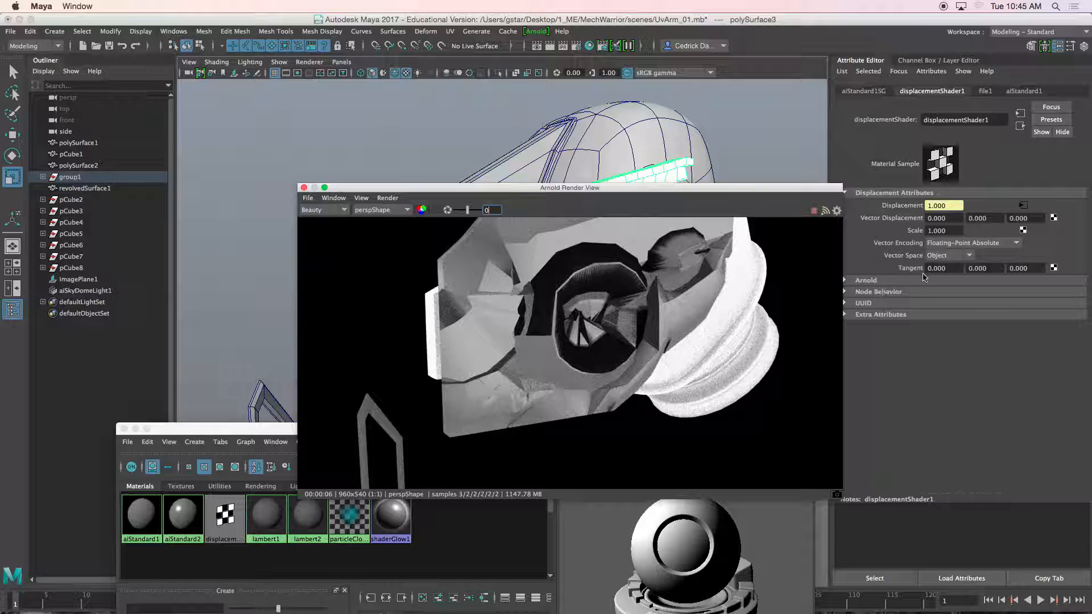
left_click(935, 231)
type("0.5")
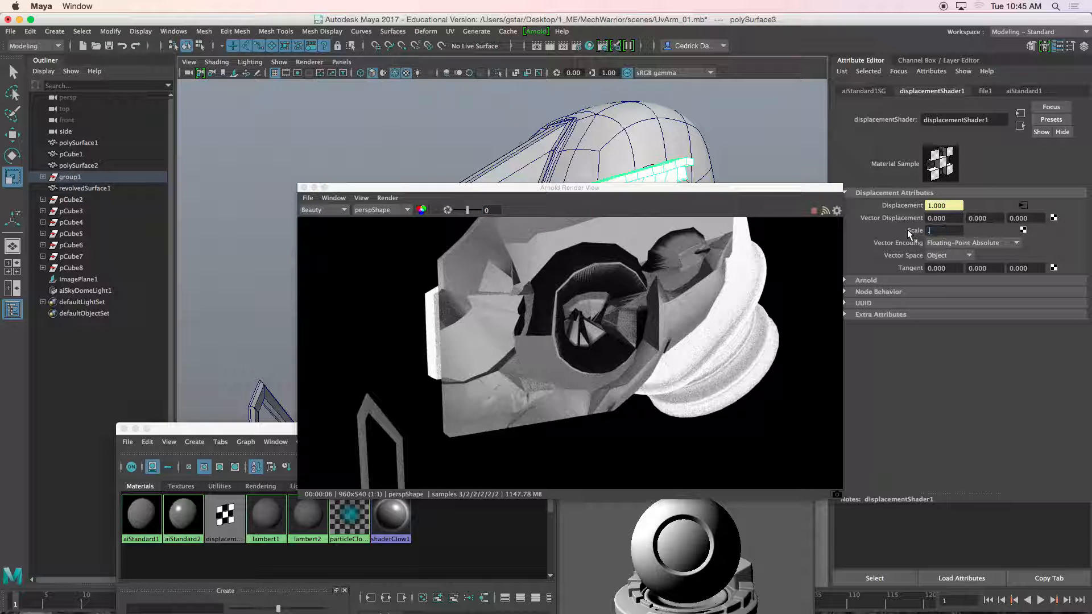
key("Return")
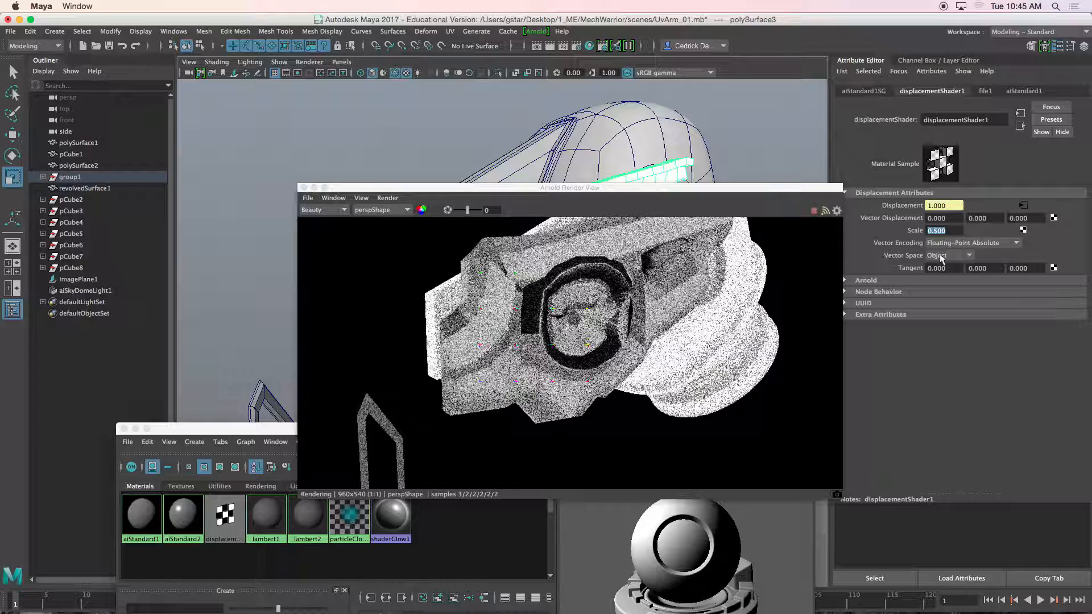
type("0.05")
key("Return")
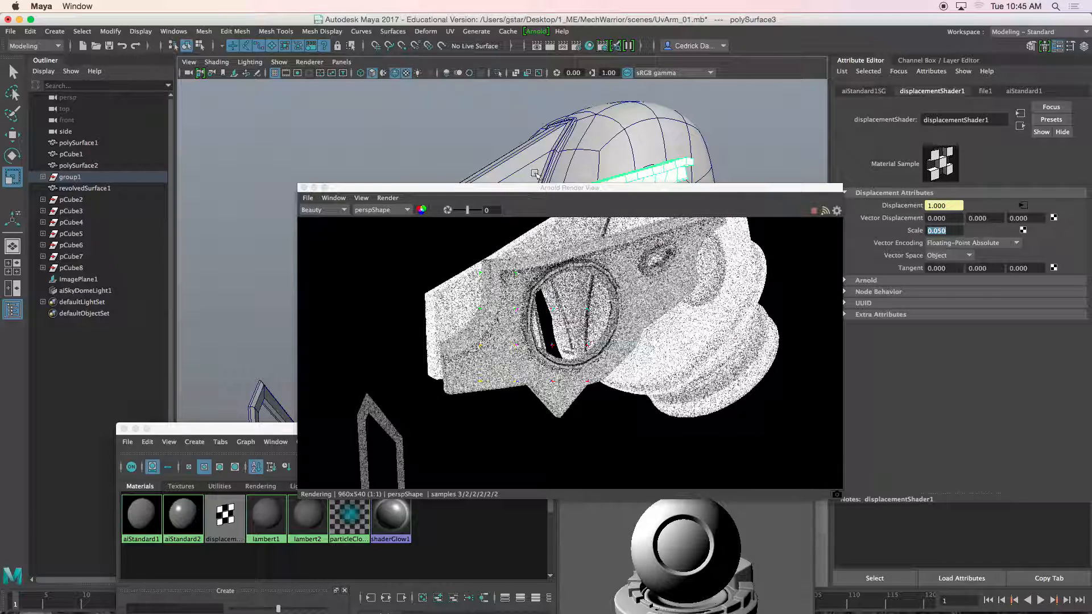
Step: Try a displacement shader scale of 0.02
scroll(550, 149, "up", 5)
middle_click_drag(523, 139, 555, 129, "alt")
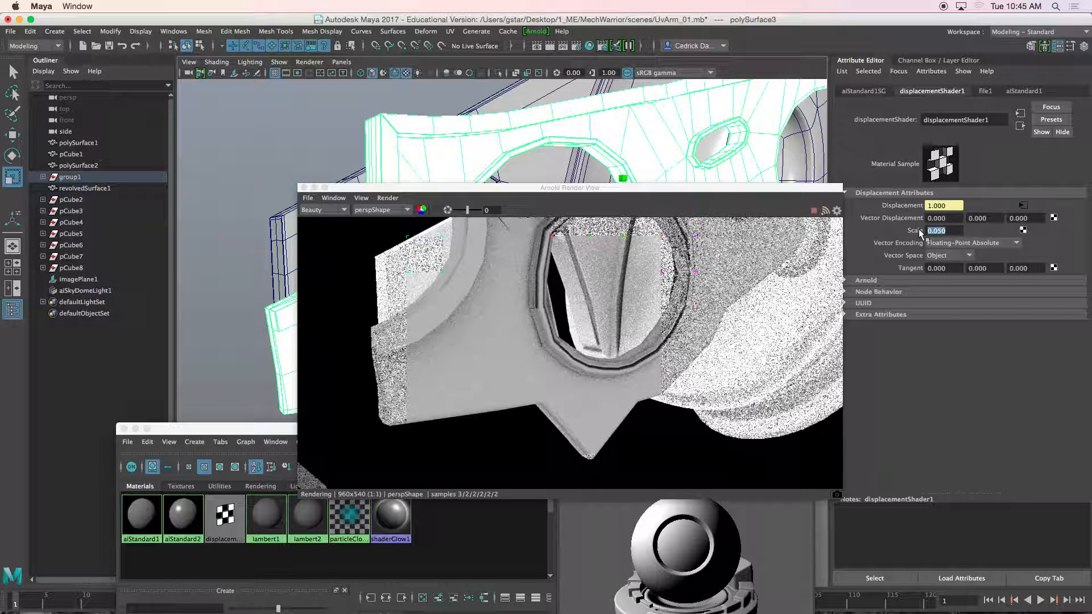
type("0.02")
key("Return")
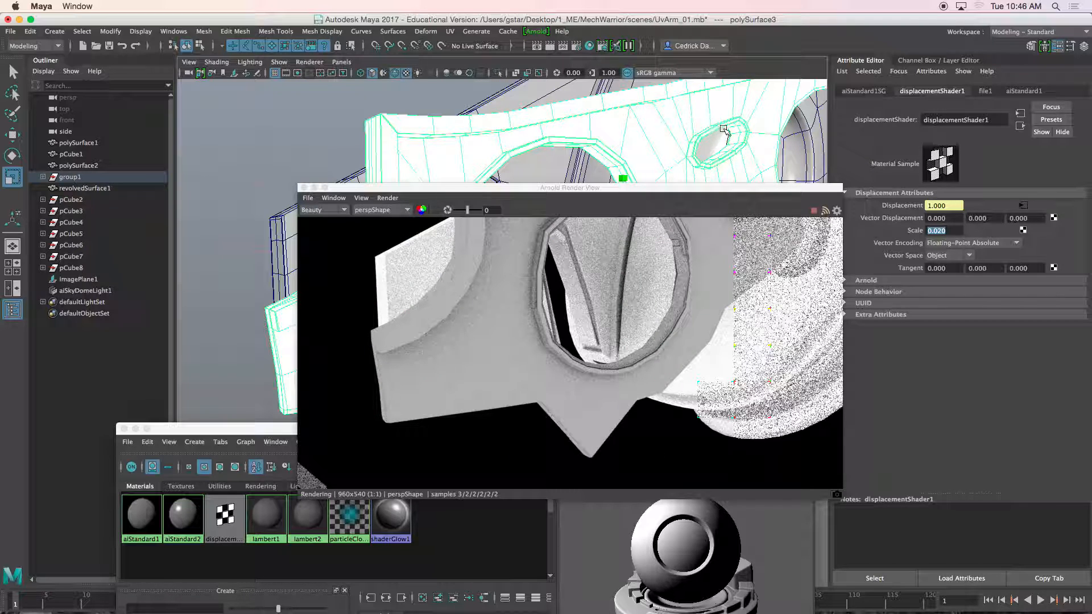
Step: Set the displacement shader's scale to 0.01
middle_click_drag(735, 128, 697, 146, "alt")
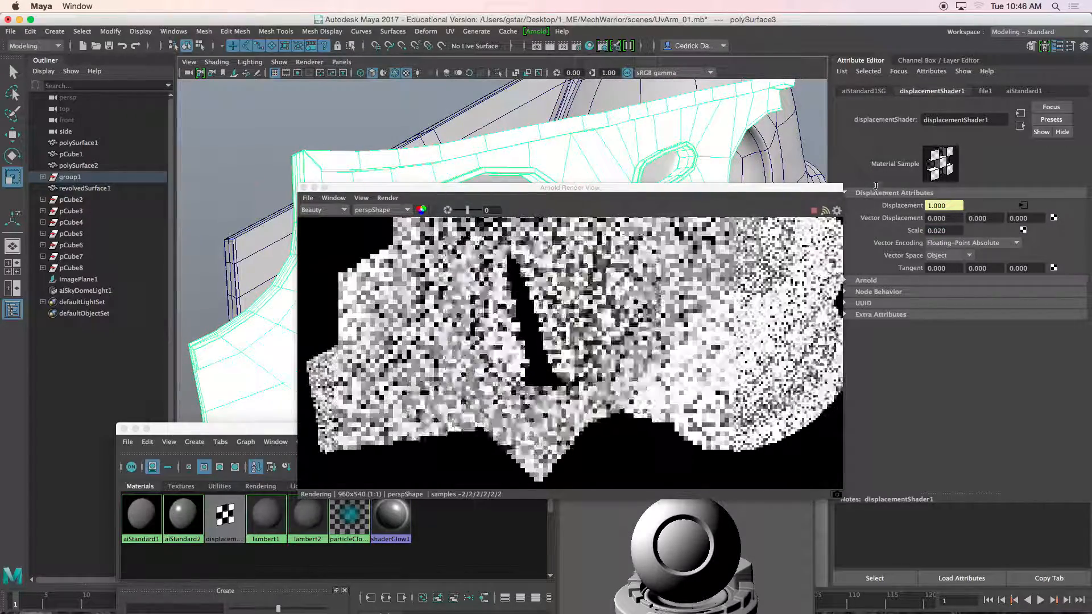
left_click_drag(948, 231, 911, 233)
type("0.01")
key("Return")
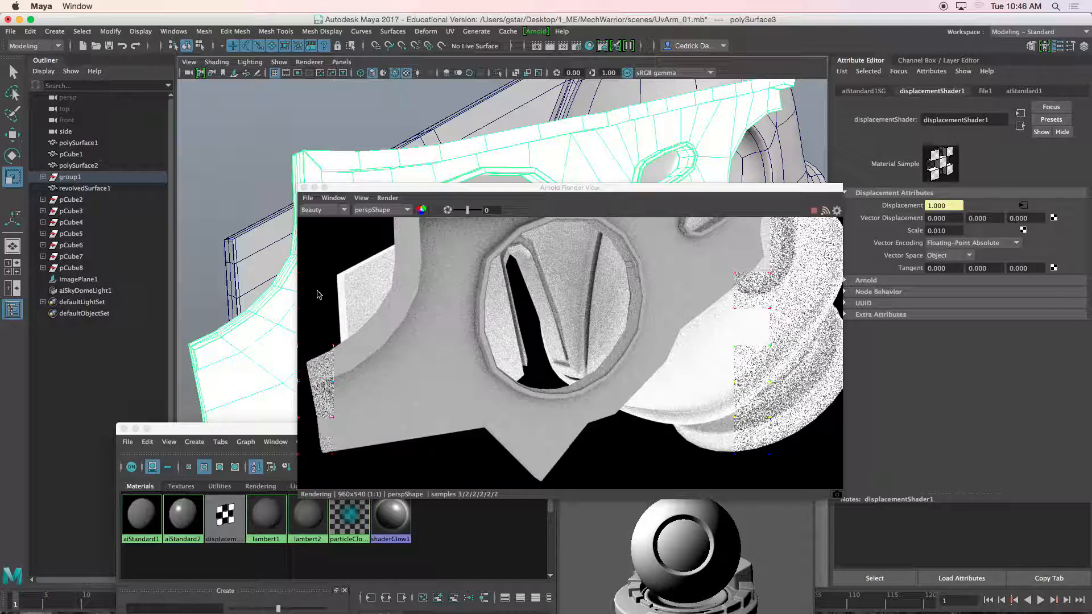
left_click_drag(290, 295, 274, 264, "alt")
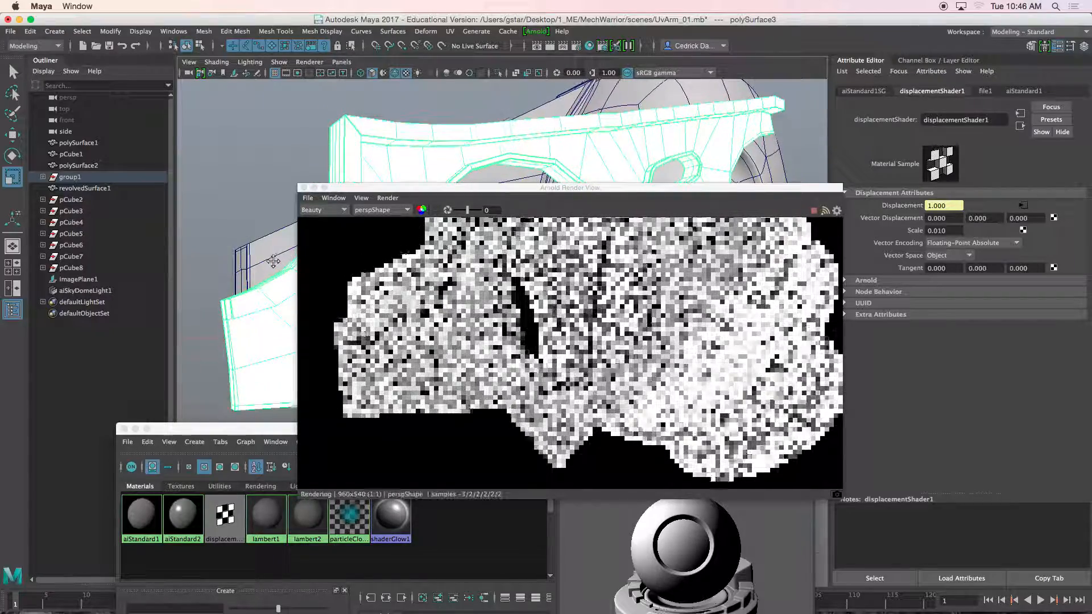
left_click_drag(359, 189, 345, 88)
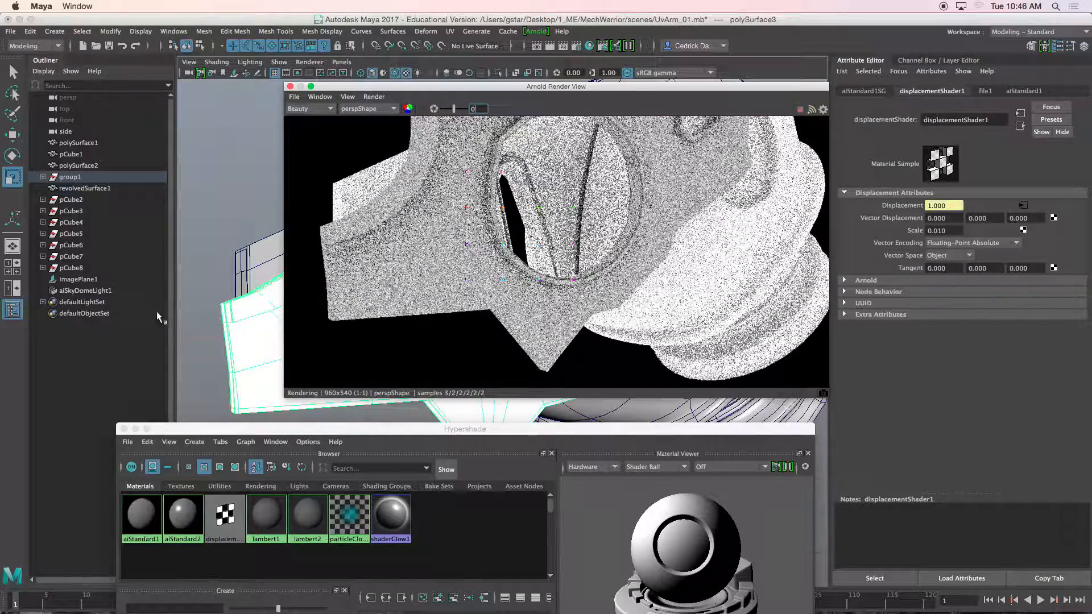
left_click(123, 429)
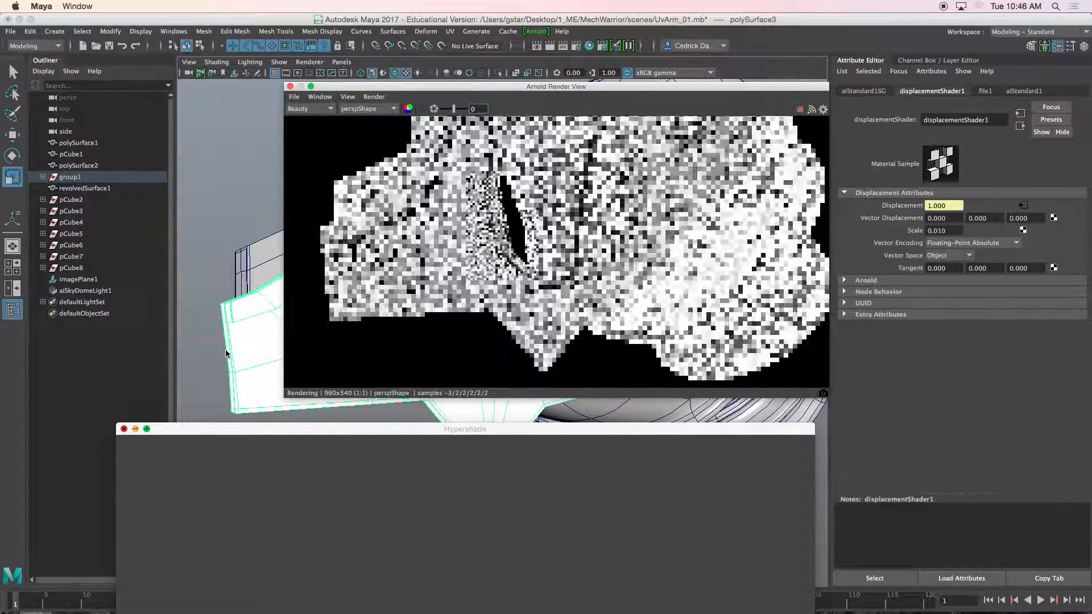
left_click_drag(400, 91, 373, 184)
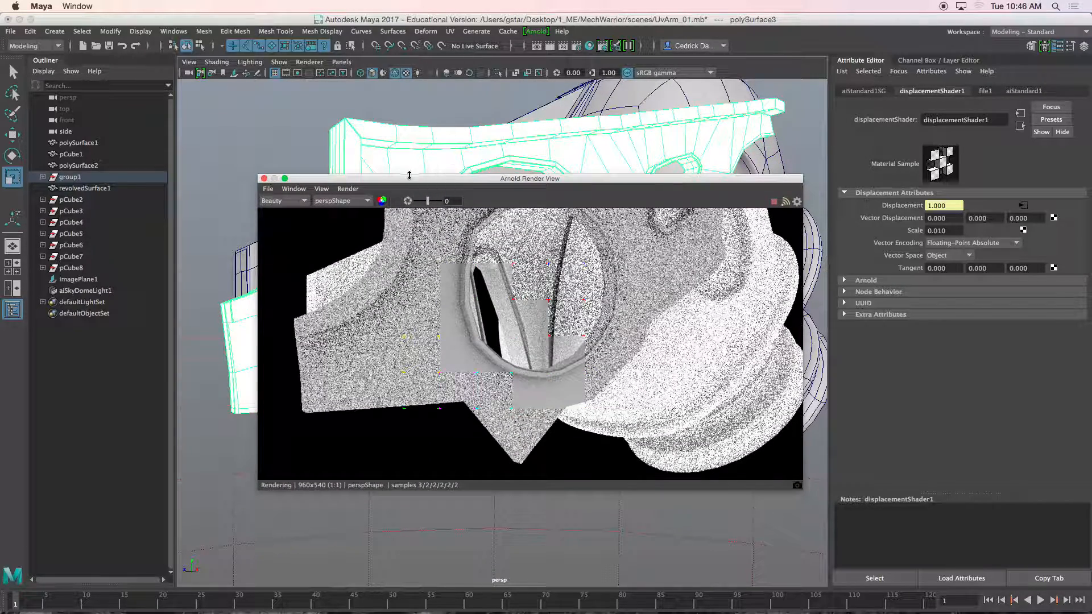
Step: Set the arm plate mesh's Arnold subdivision type to catclark with 4 iterations
left_click(456, 141)
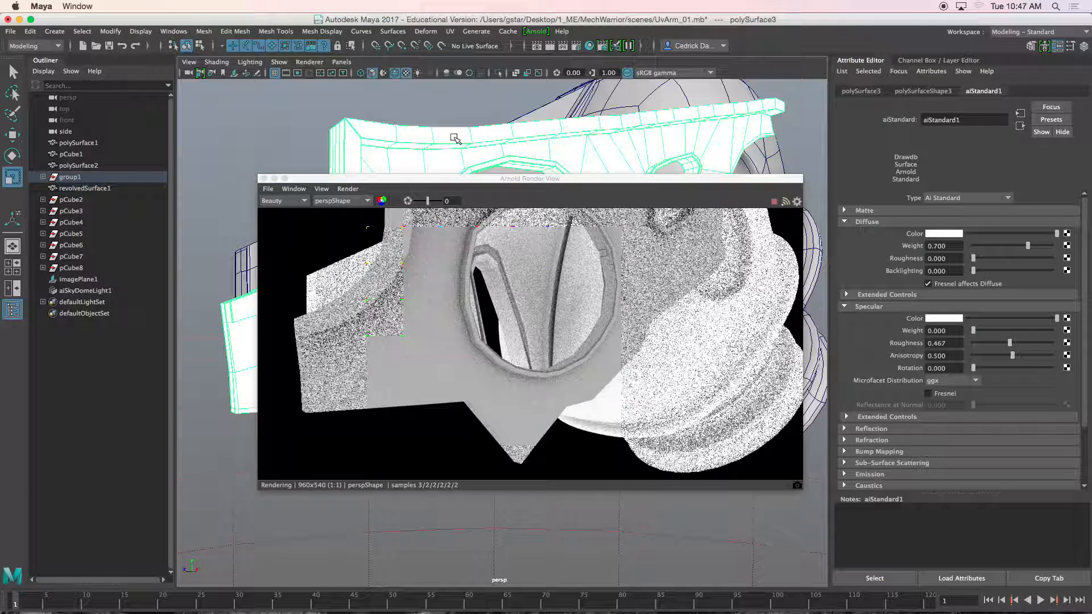
left_click(947, 92)
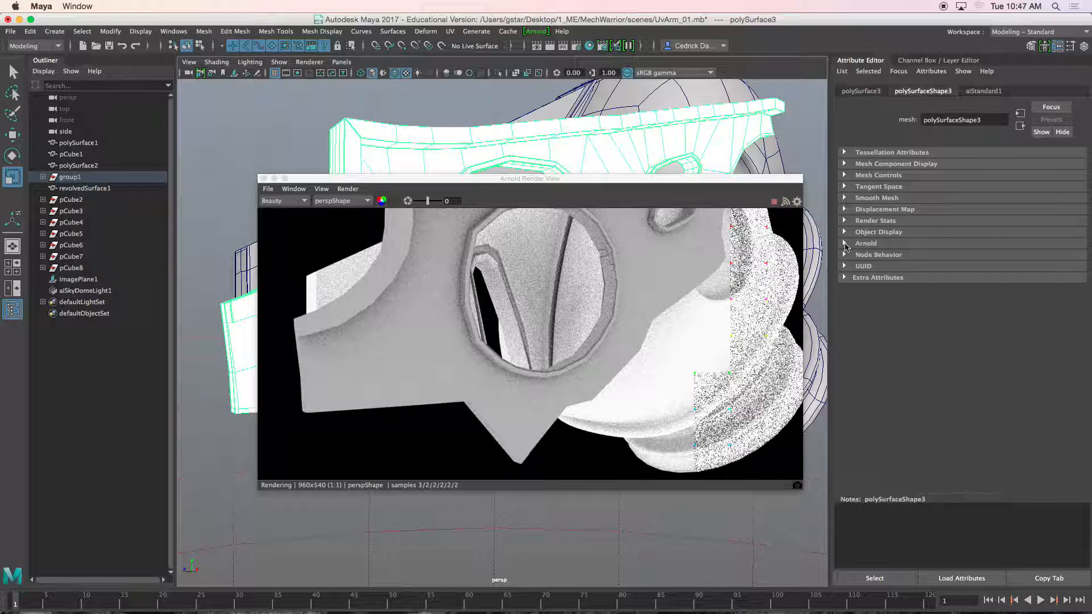
left_click(844, 244)
scroll(925, 326, "down", 3)
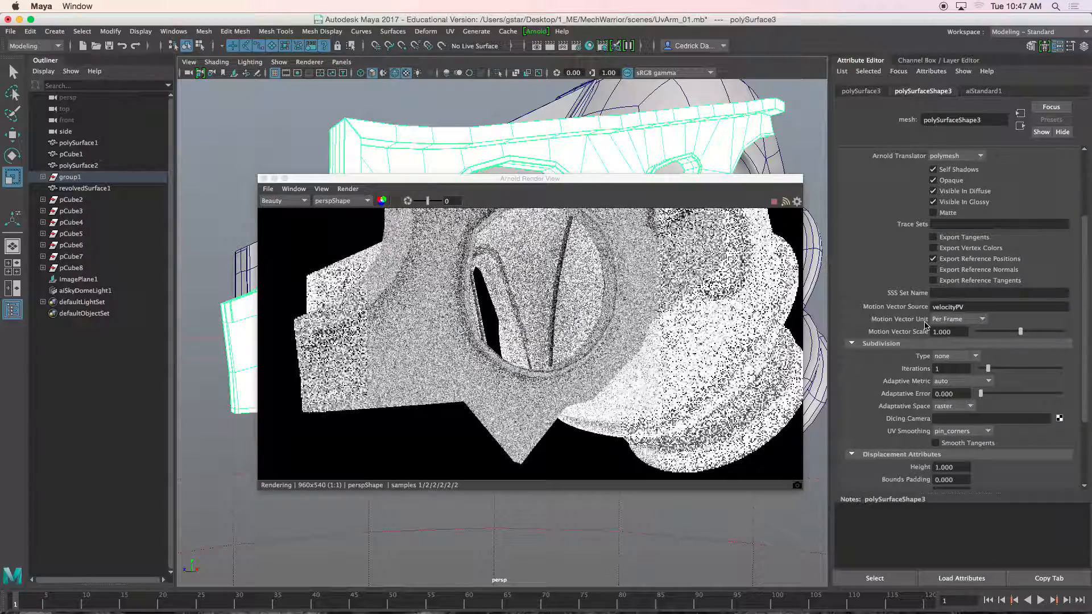
scroll(918, 347, "down", 2)
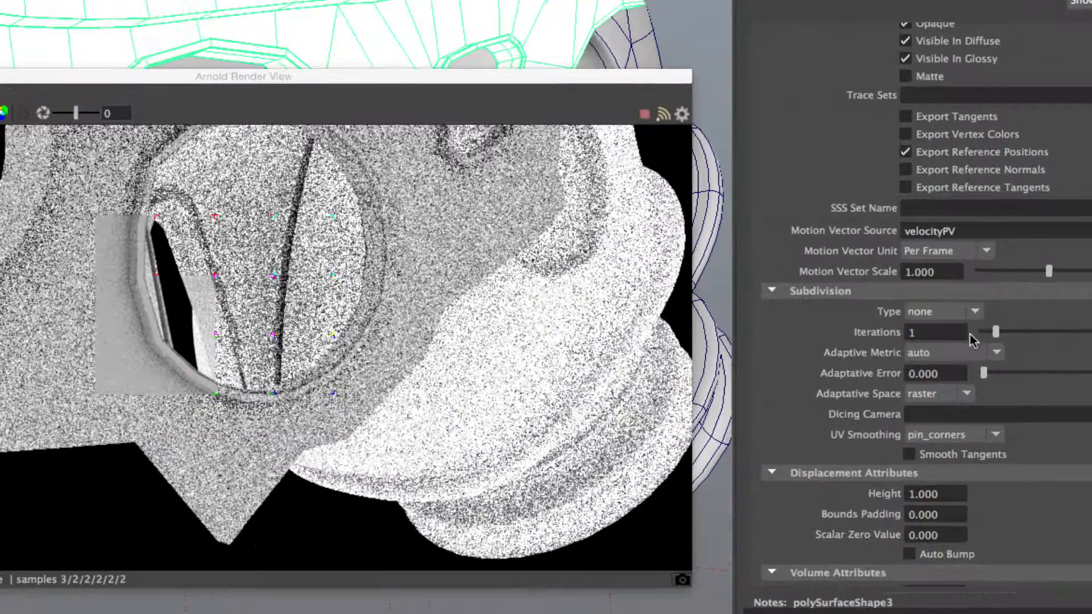
left_click(967, 323)
left_click(938, 350)
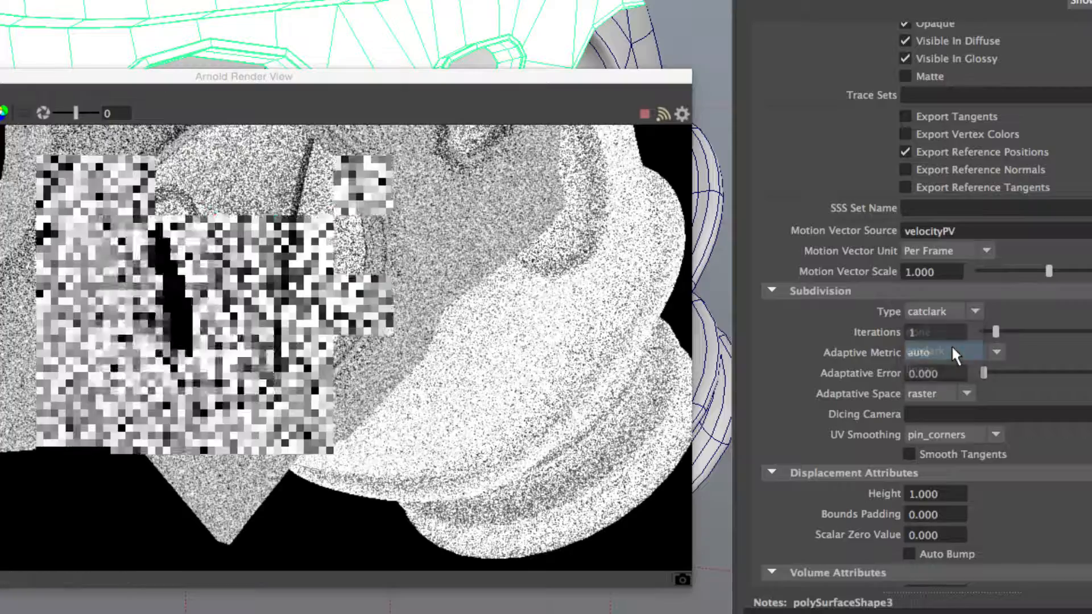
double_click(914, 332)
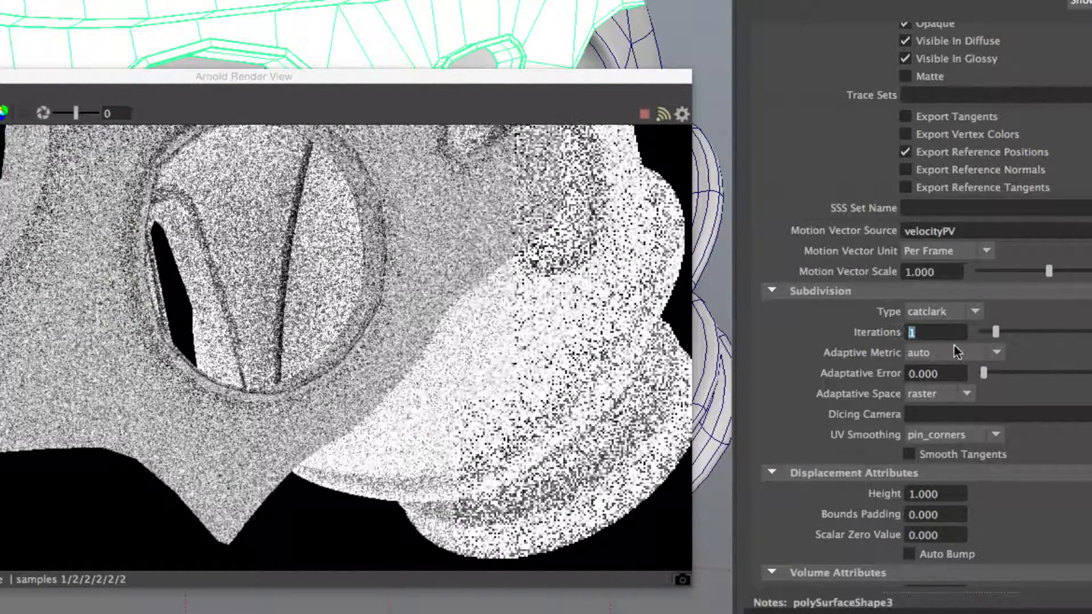
type("4")
key("Return")
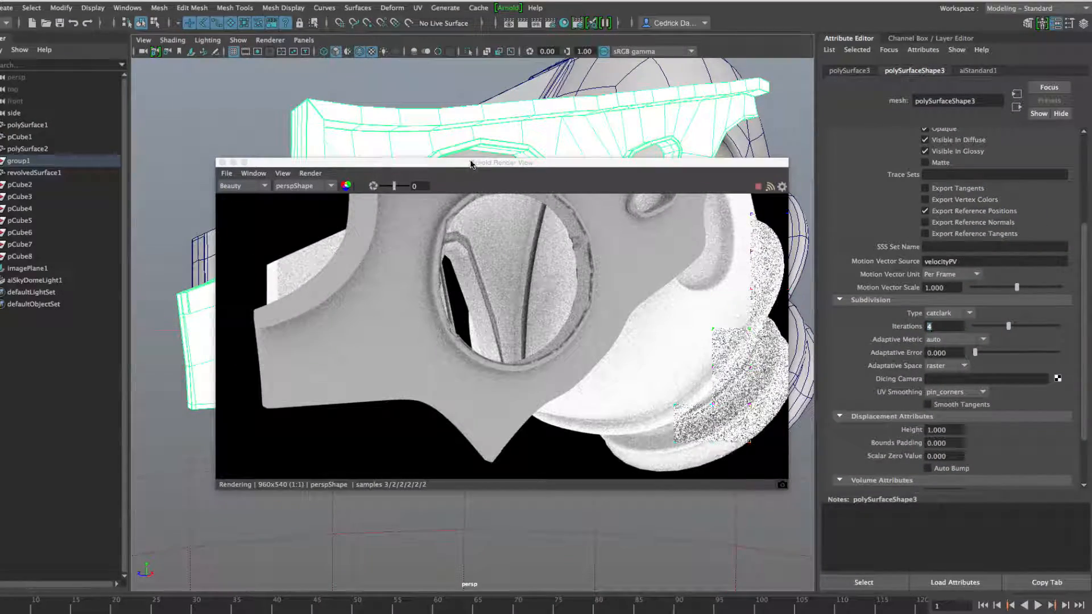
Step: Move the render view aside and inspect the material, shading group, displacement file and displacement shader nodes
left_click_drag(471, 165, 502, 244)
left_click(672, 165)
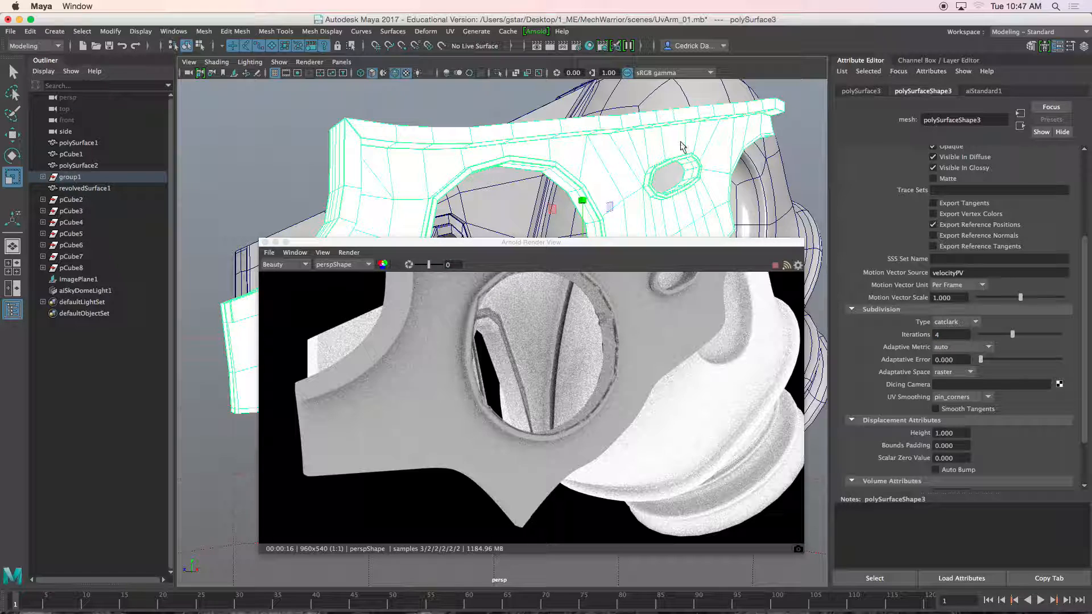
left_click(848, 93)
left_click(984, 92)
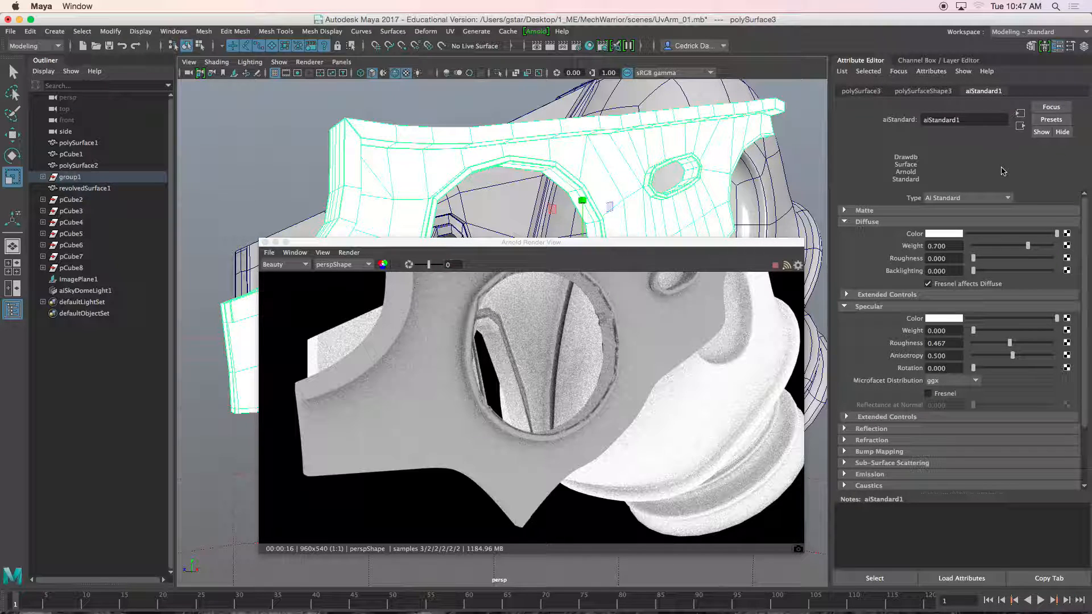
left_click(1019, 127)
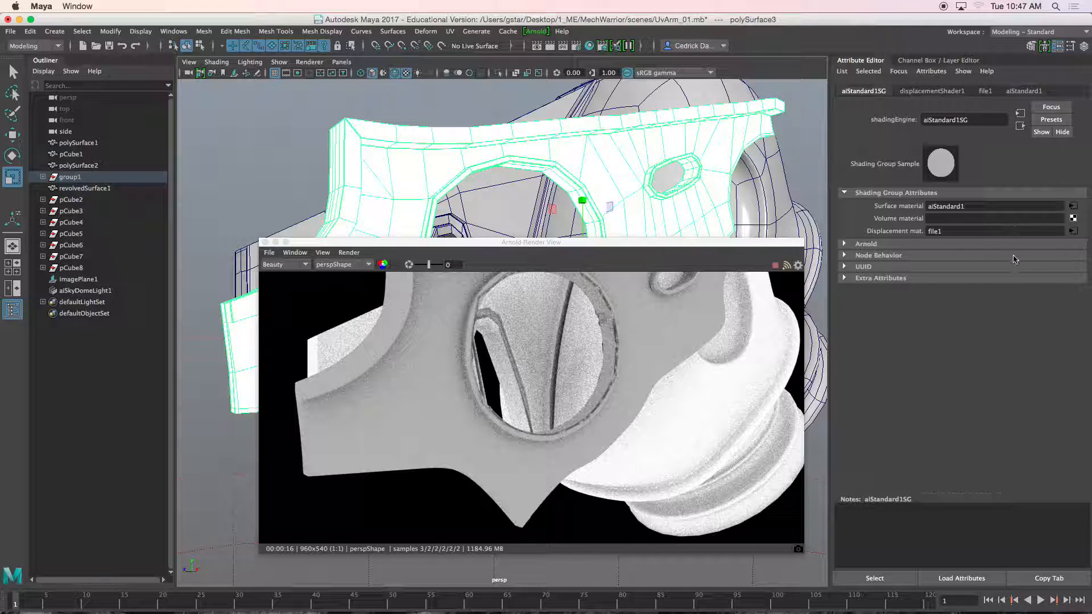
left_click(1073, 231)
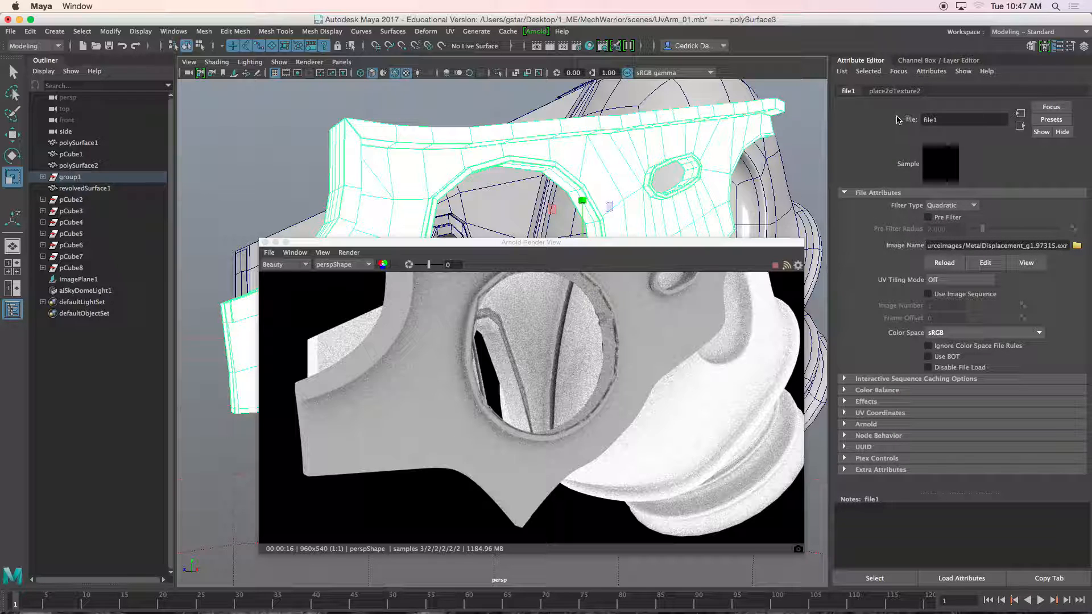
left_click(1021, 126)
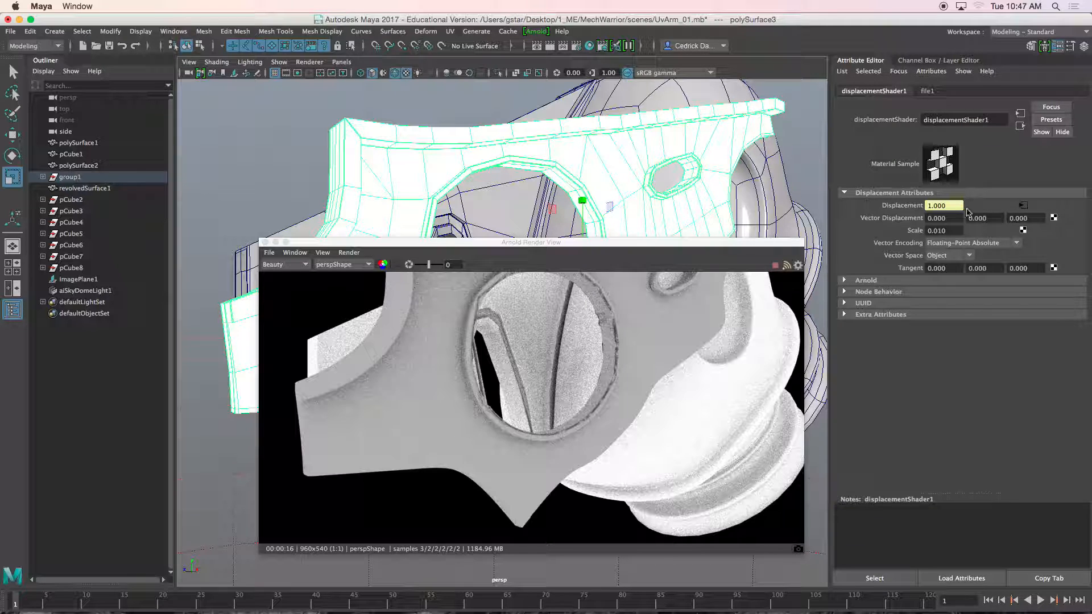